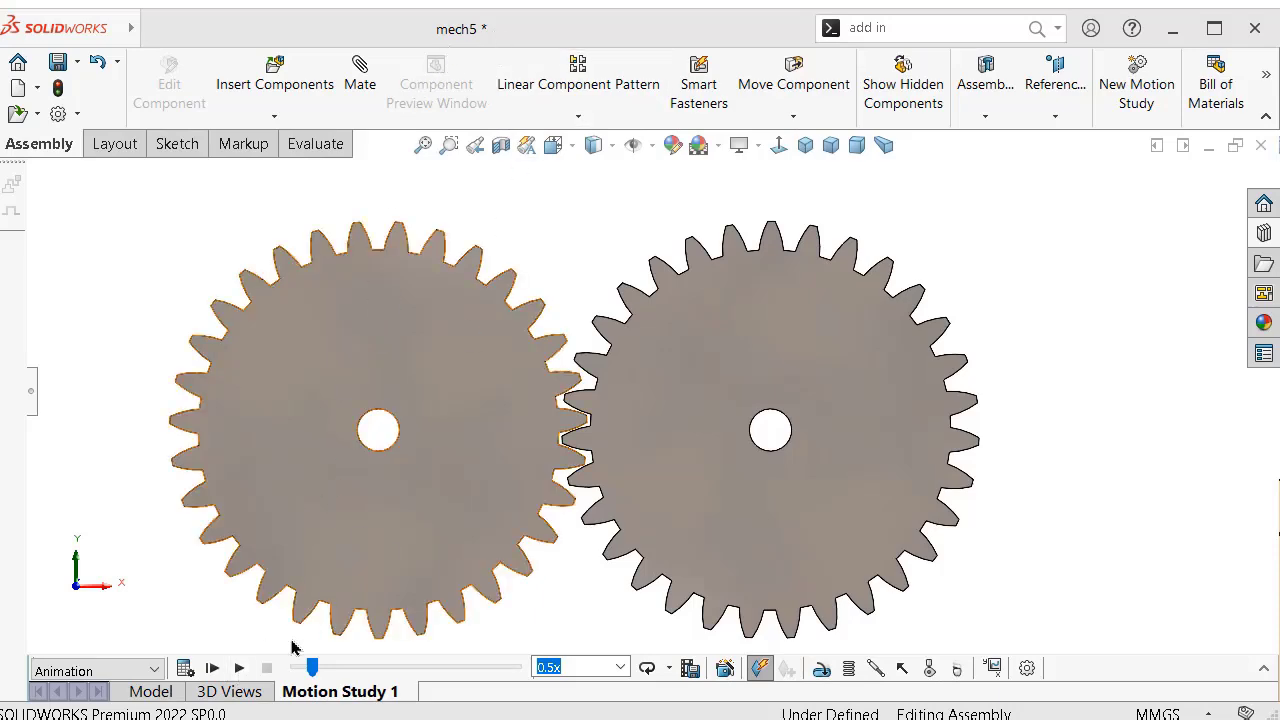
- Play the motion study of the two meshing gears, then stop the playback
left_click(240, 668)
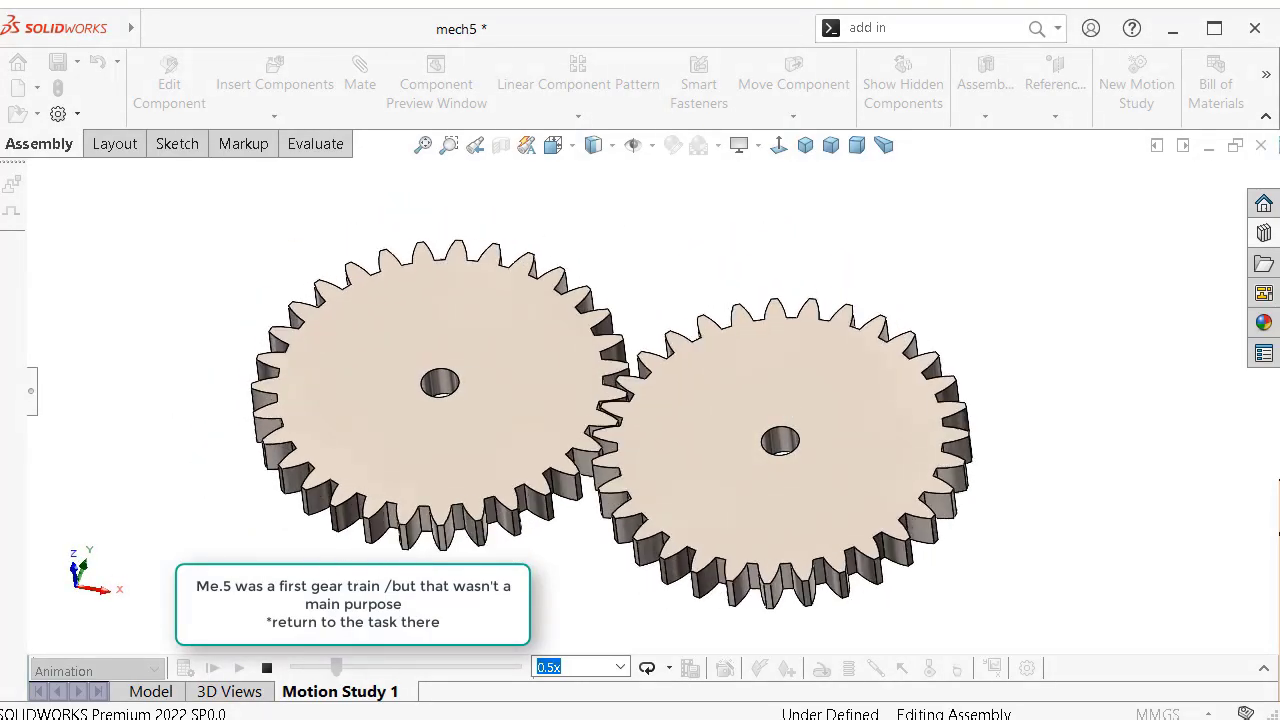
left_click(266, 668)
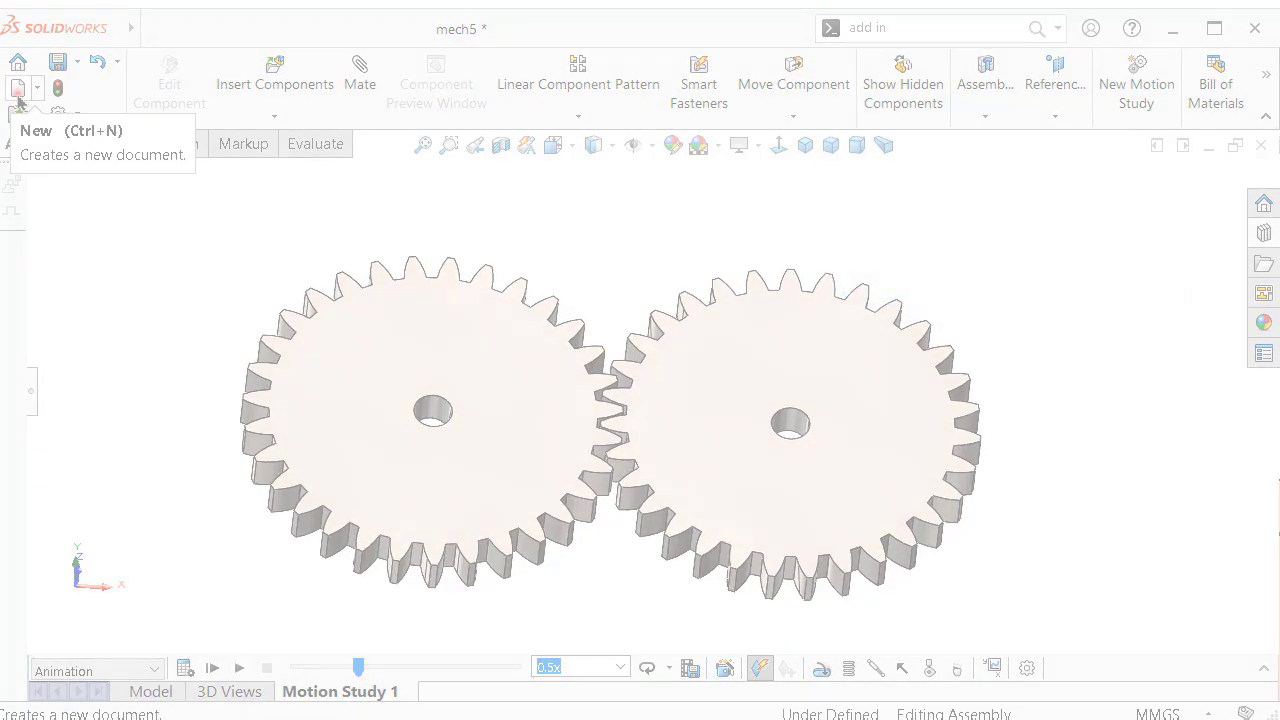
- Create a new assembly document and begin a layout sketch in it
left_click(18, 88)
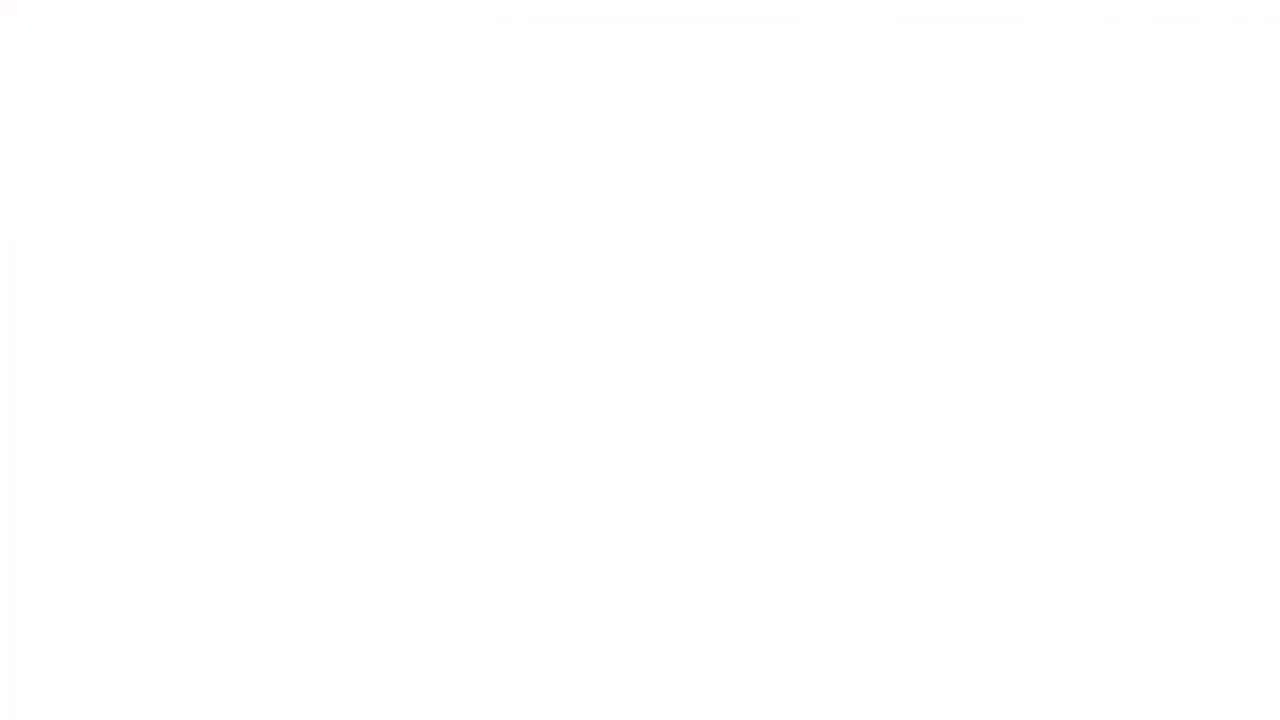
left_click(671, 318)
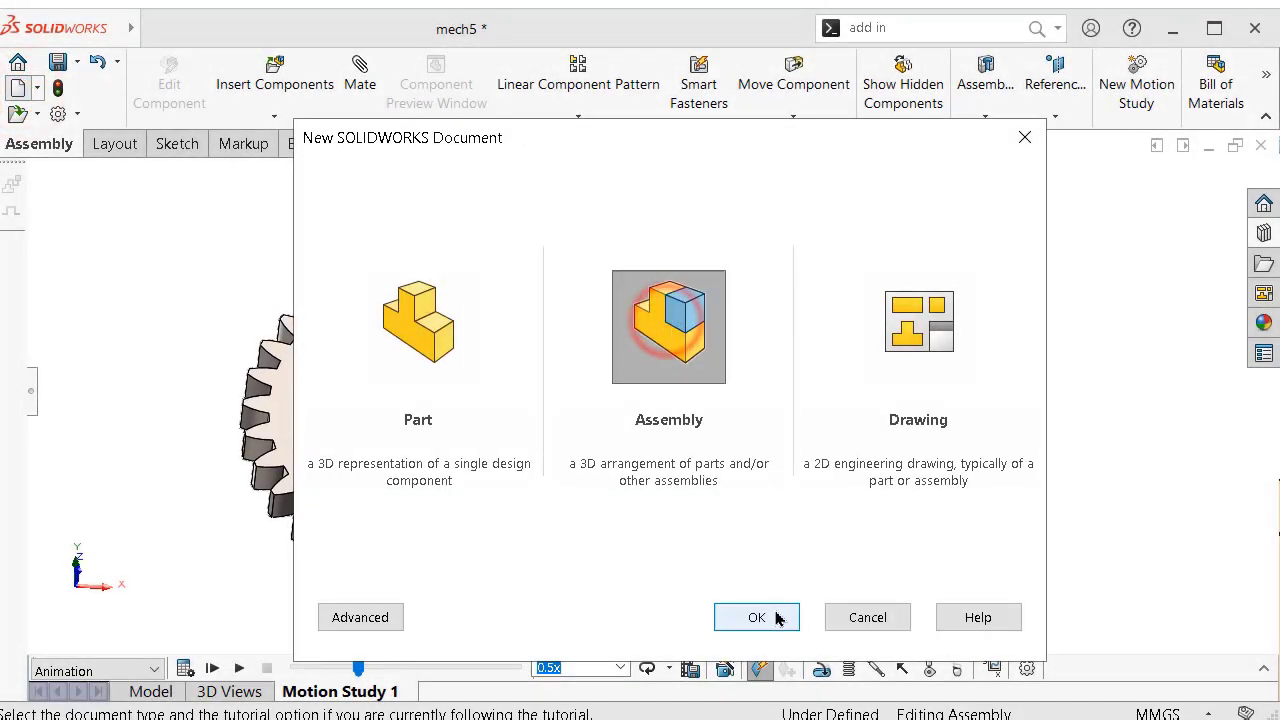
left_click(772, 616)
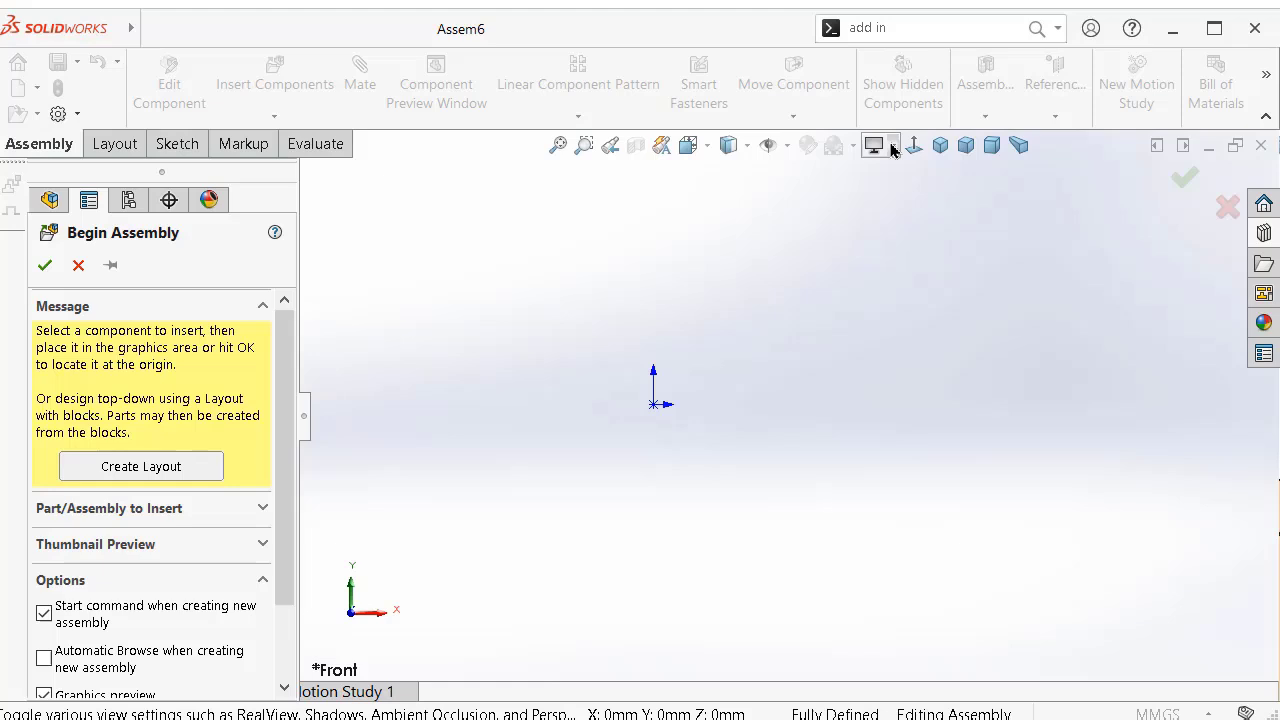
left_click(126, 470)
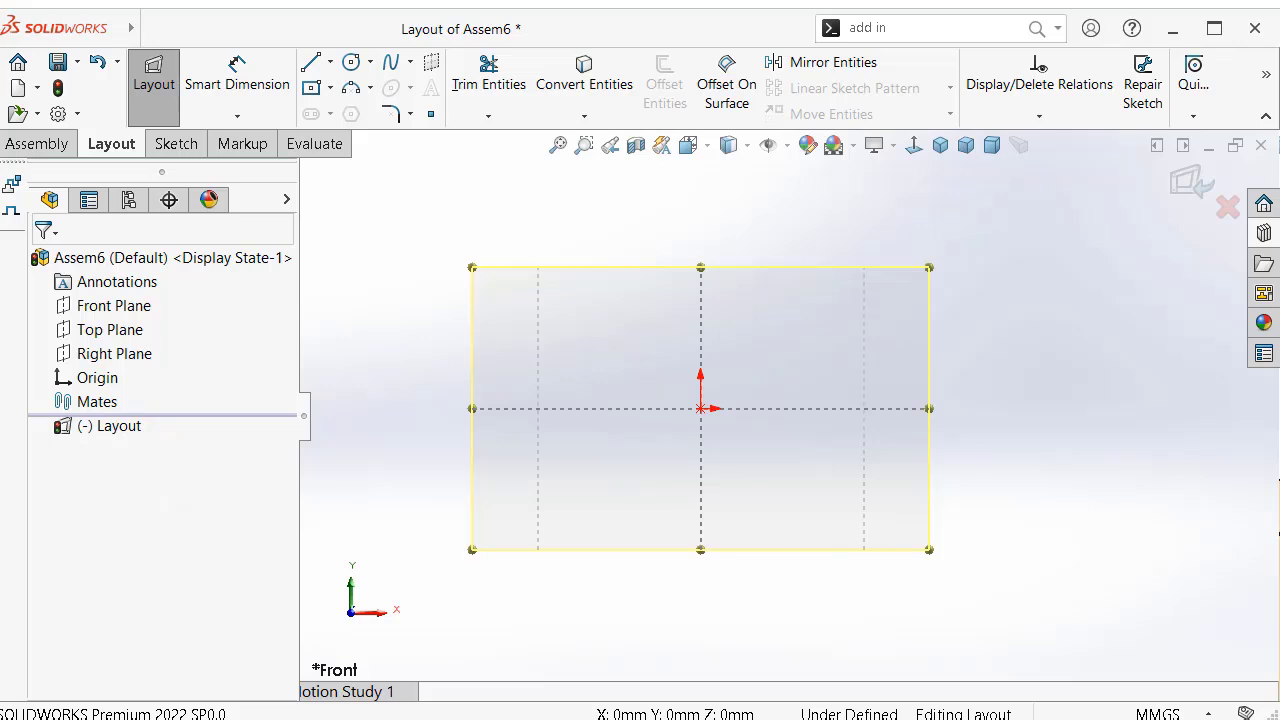
- Draw a horizontal line about 249 mm long with its midpoint on the origin and convert it to construction geometry
left_click(330, 62)
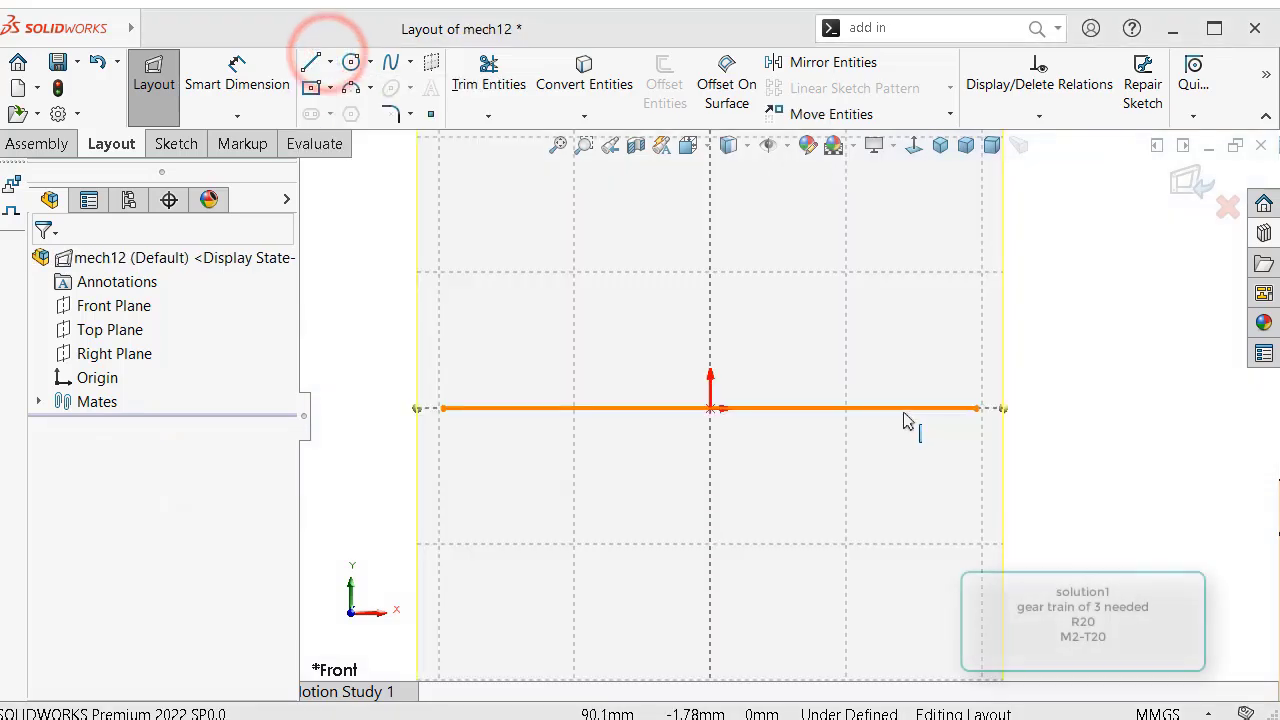
left_click(905, 415)
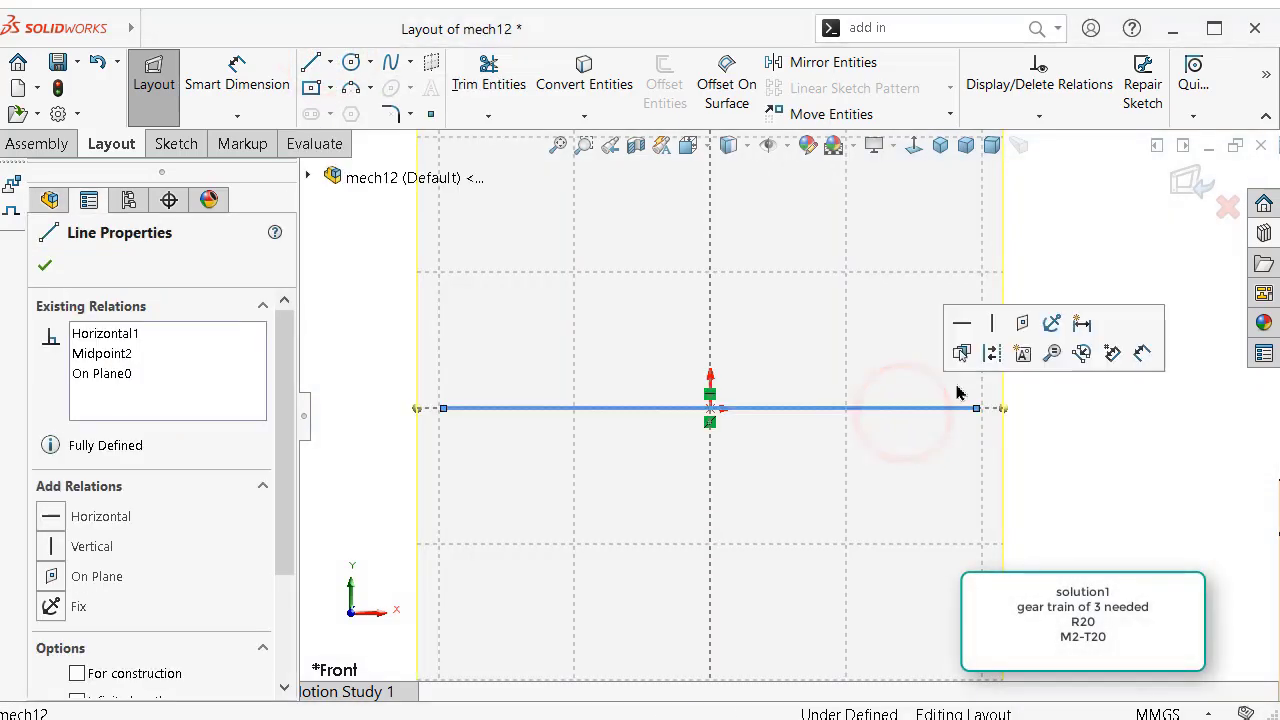
left_click(989, 354)
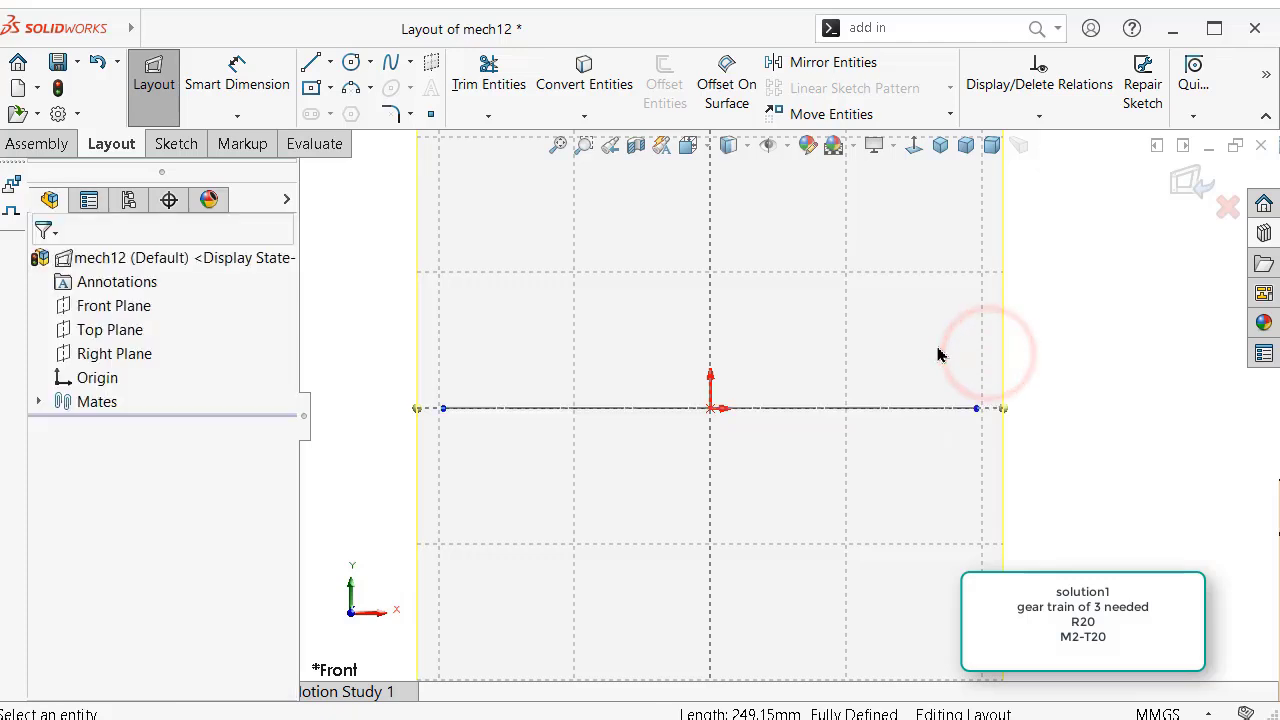
- Dimension the horizontal construction line's length as 20+40+20 mm
left_click(246, 78)
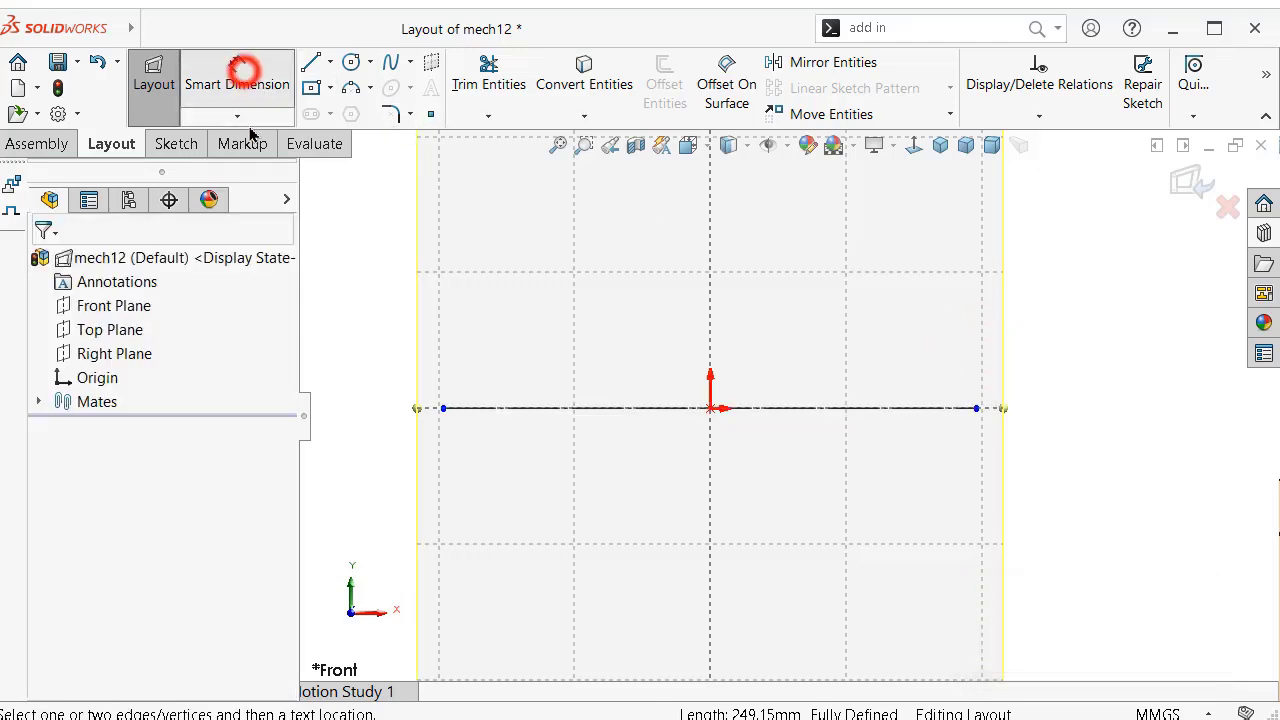
left_click(633, 409)
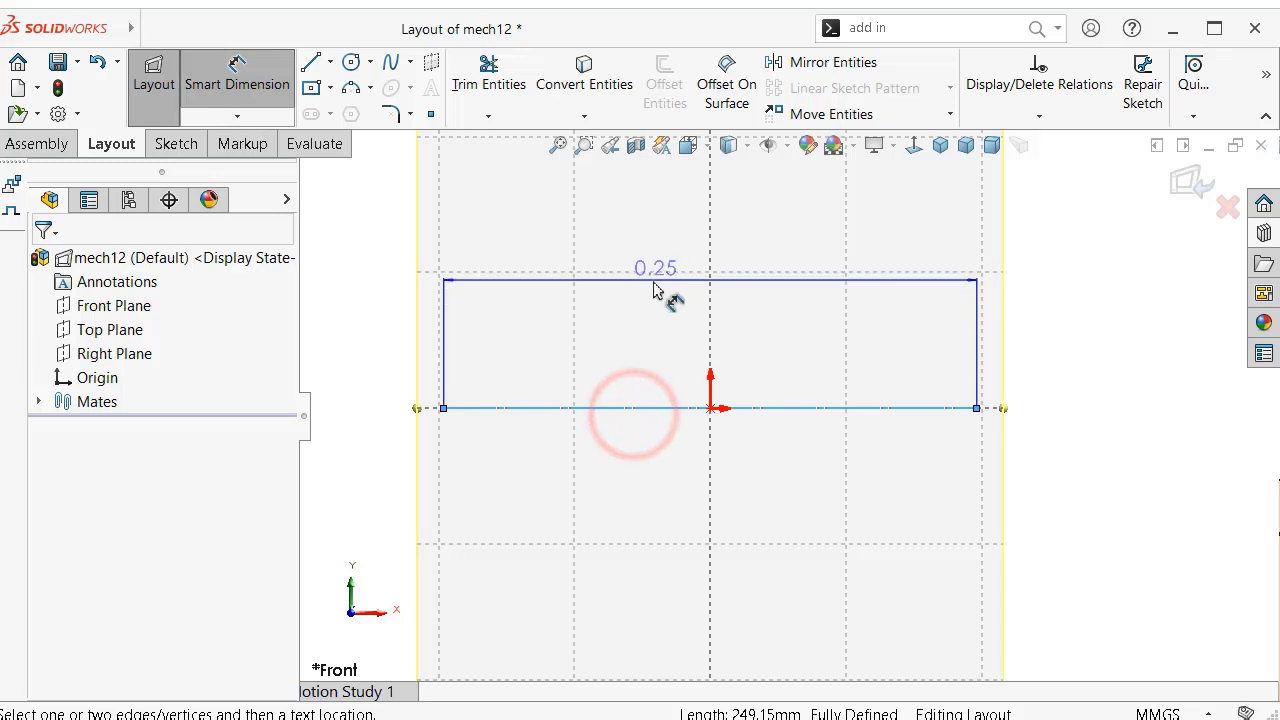
left_click(653, 289)
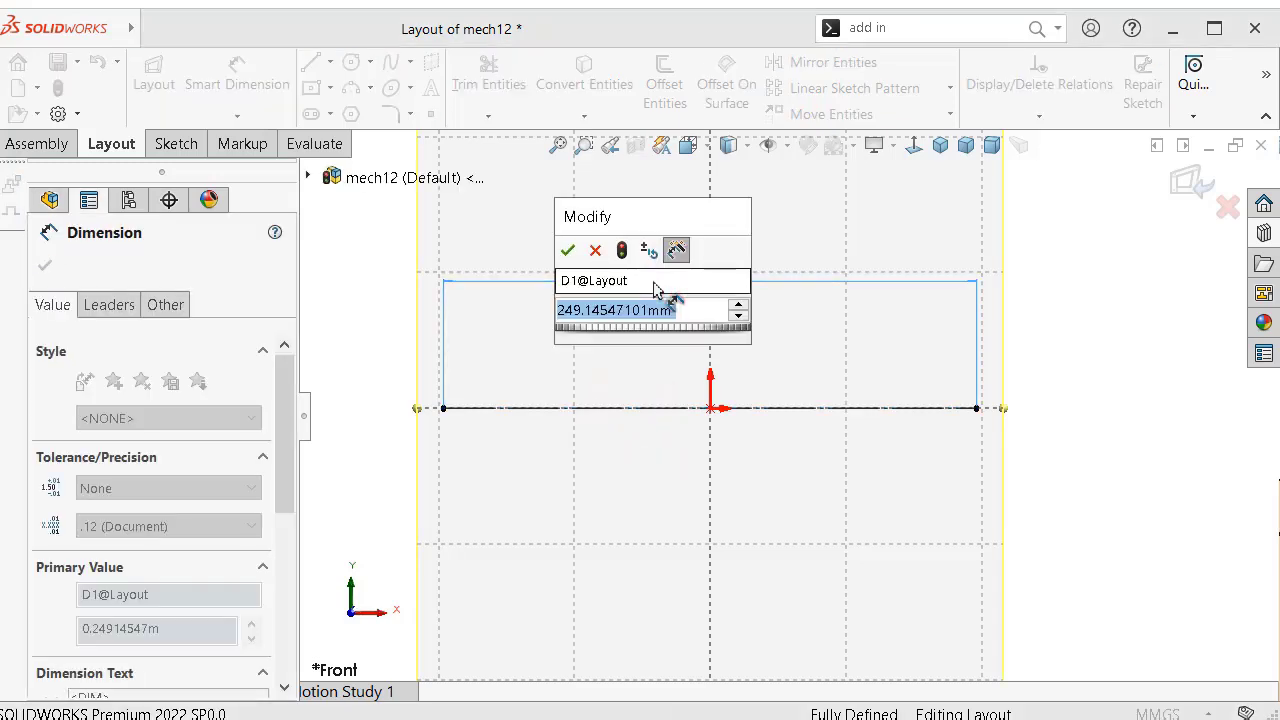
type("20")
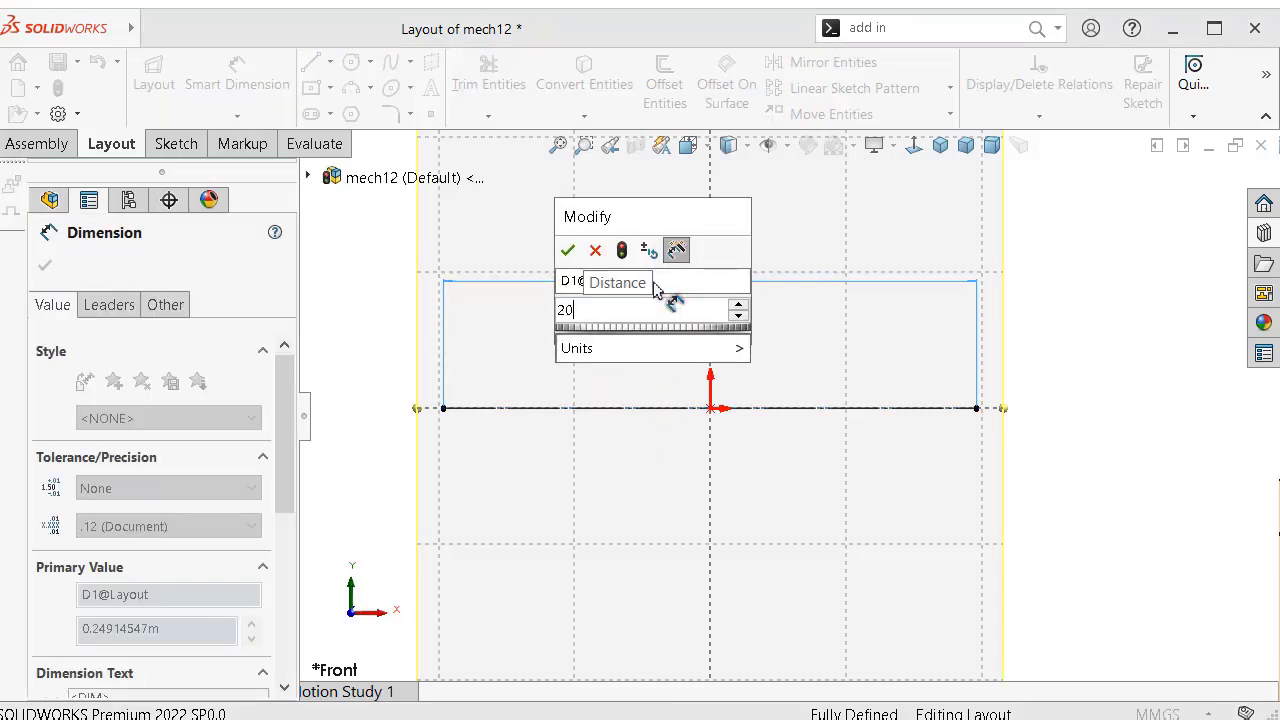
type("+40")
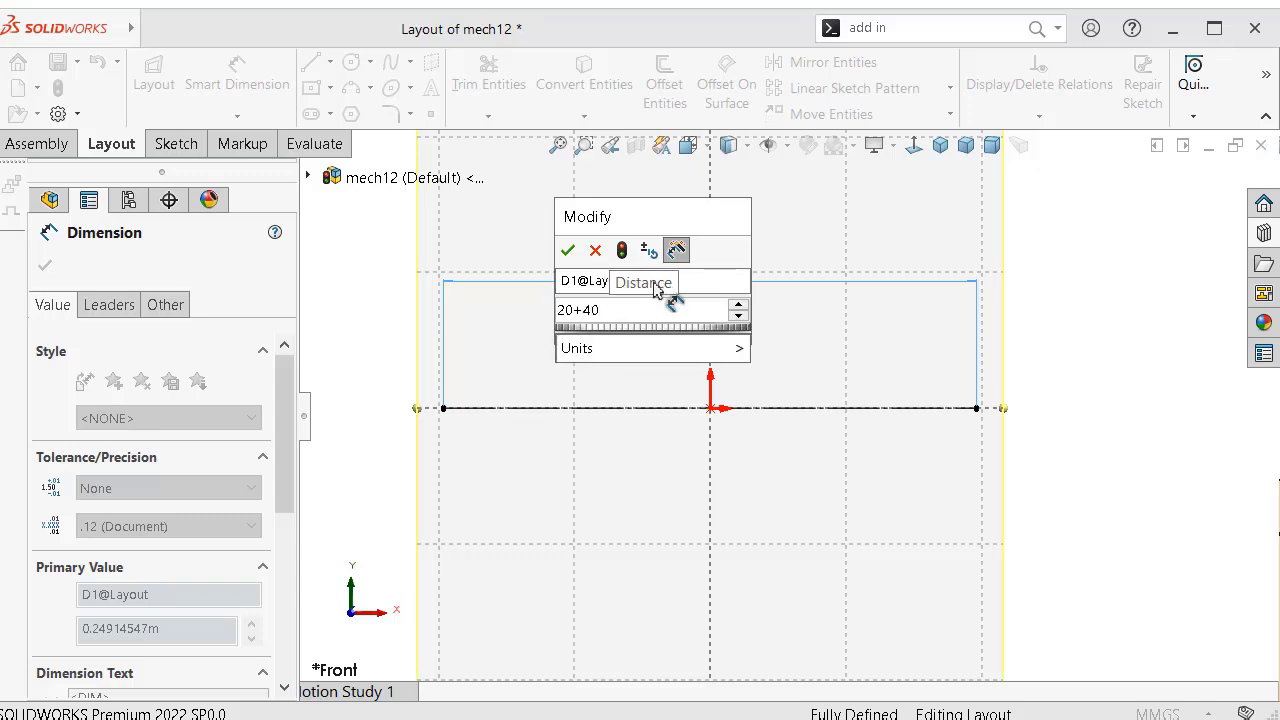
type("+20")
key("Return")
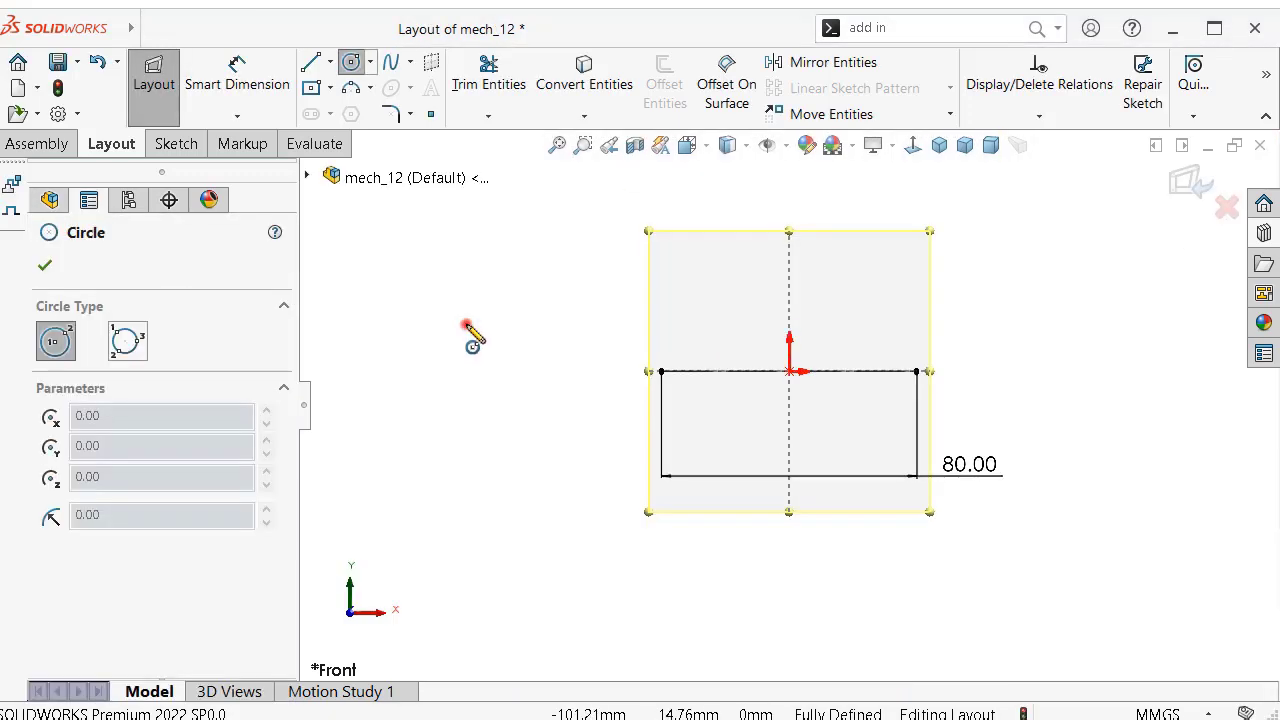
- Sketch three separate circles away from the centreline, the first about 40 mm and the last about 55 mm in diameter
left_click(466, 323)
left_click(524, 298)
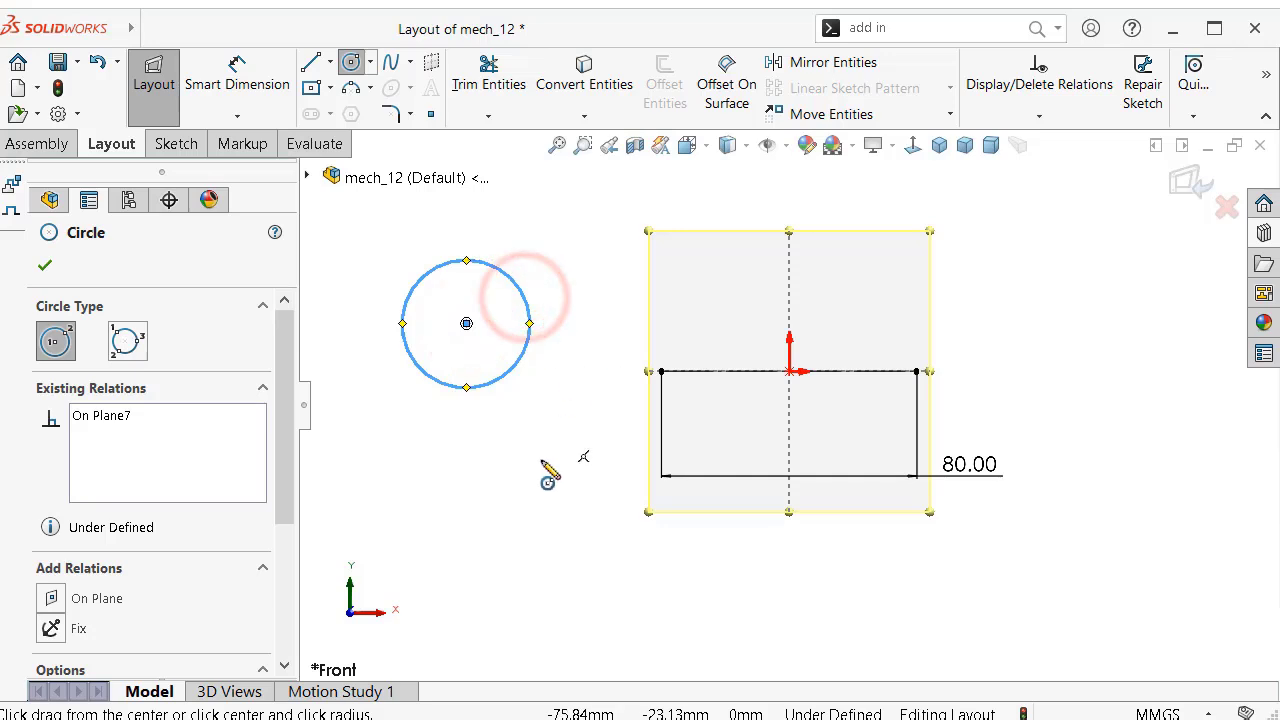
left_click(735, 597)
left_click(790, 573)
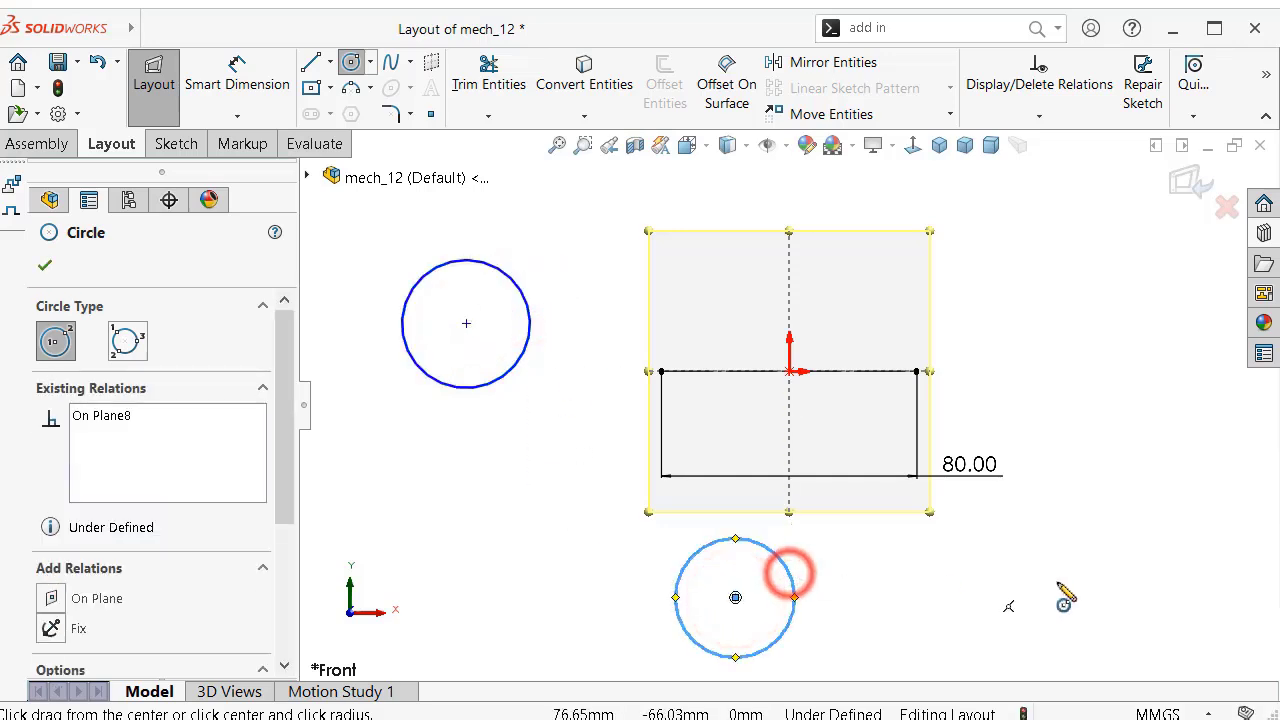
left_click(1060, 581)
left_click(1080, 491)
key("Escape")
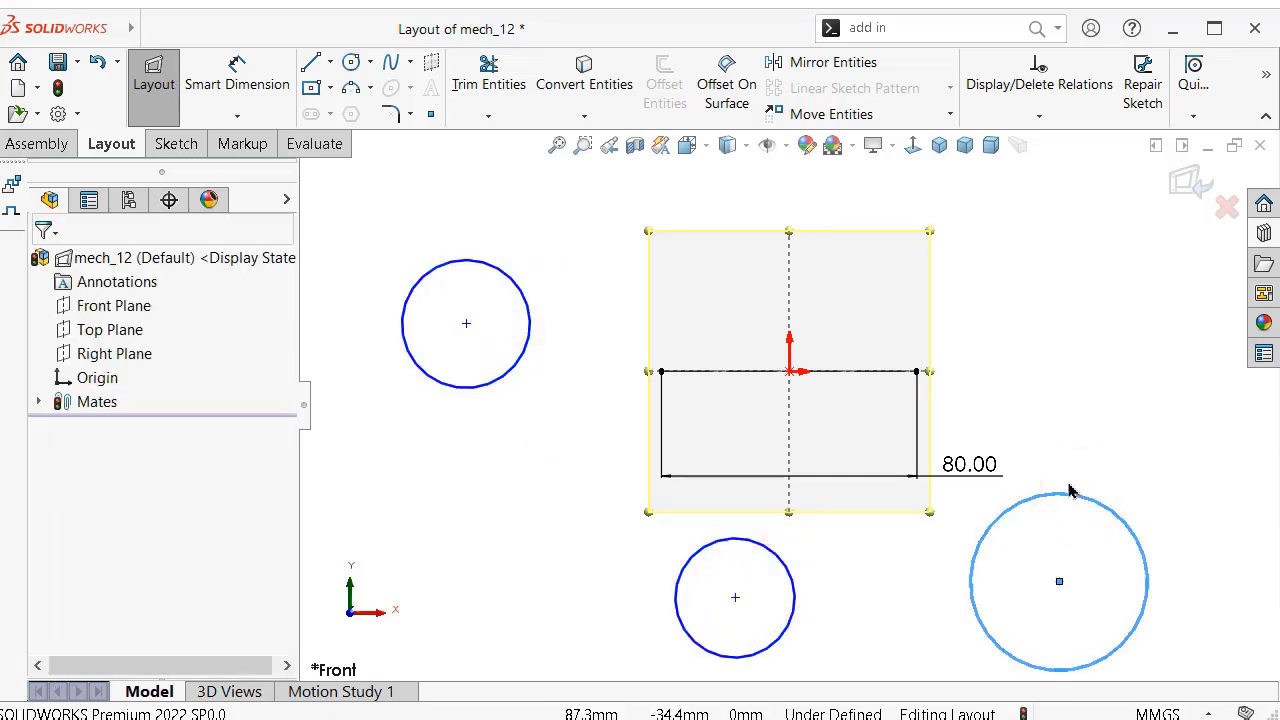
- Make the three circles equal in size and convert them to construction geometry
left_click(1066, 492)
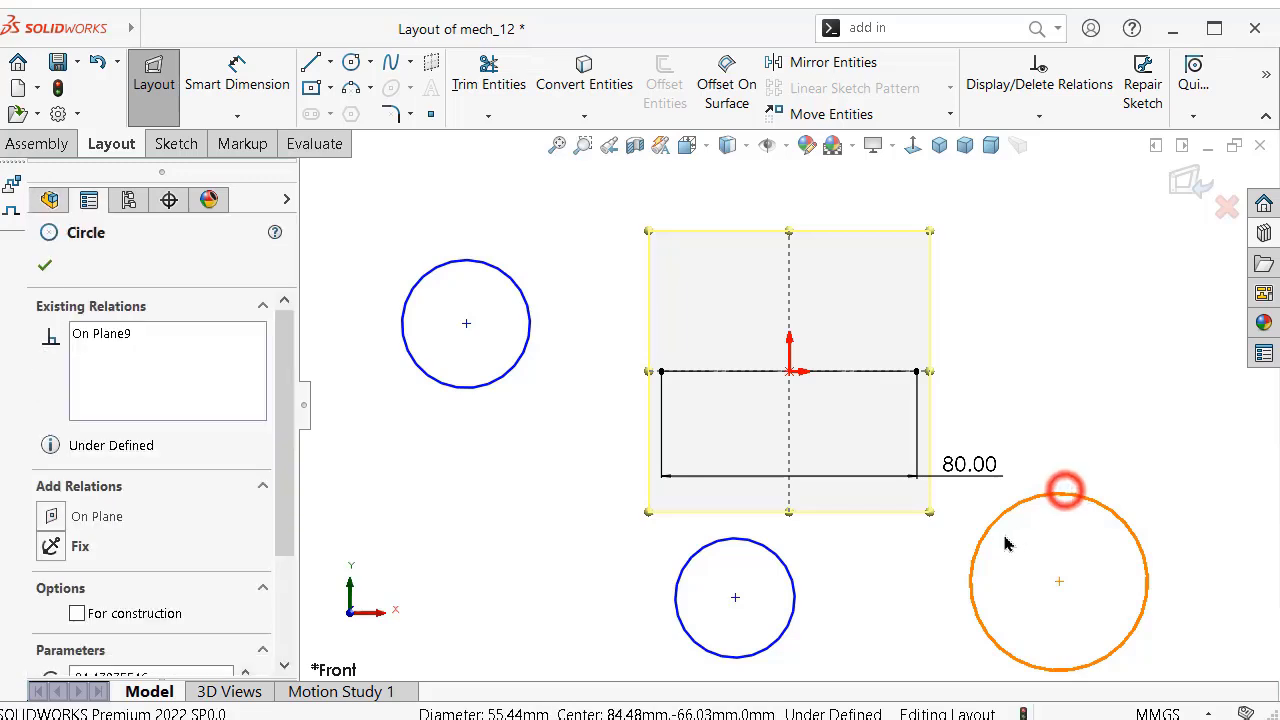
left_click(795, 582, "ctrl")
left_click(523, 346, "ctrl")
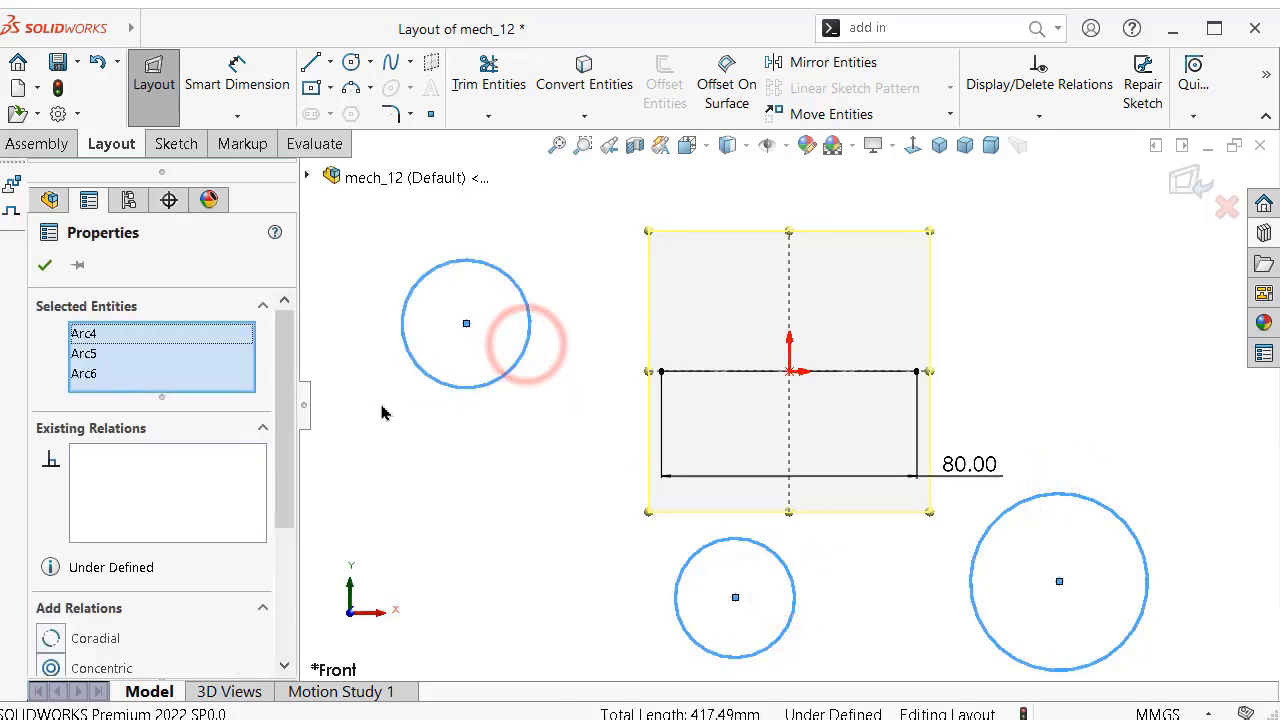
left_click_drag(285, 404, 285, 509)
left_click(51, 538)
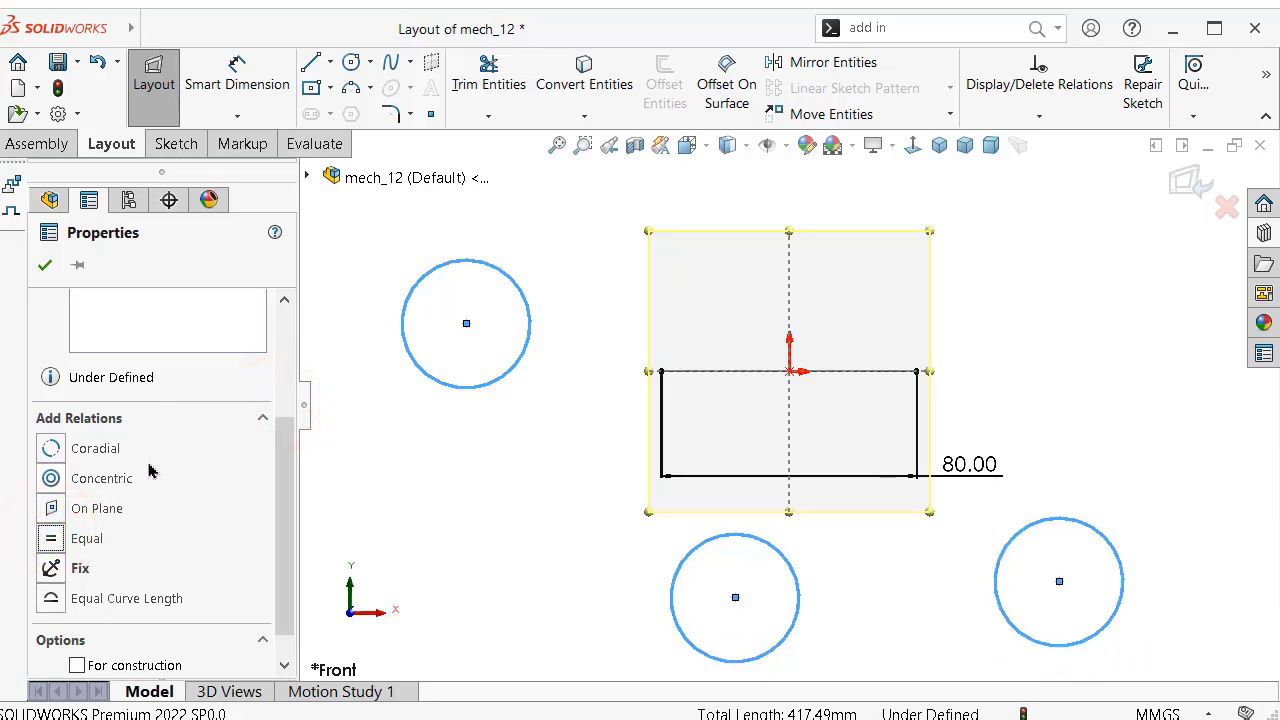
left_click(78, 666)
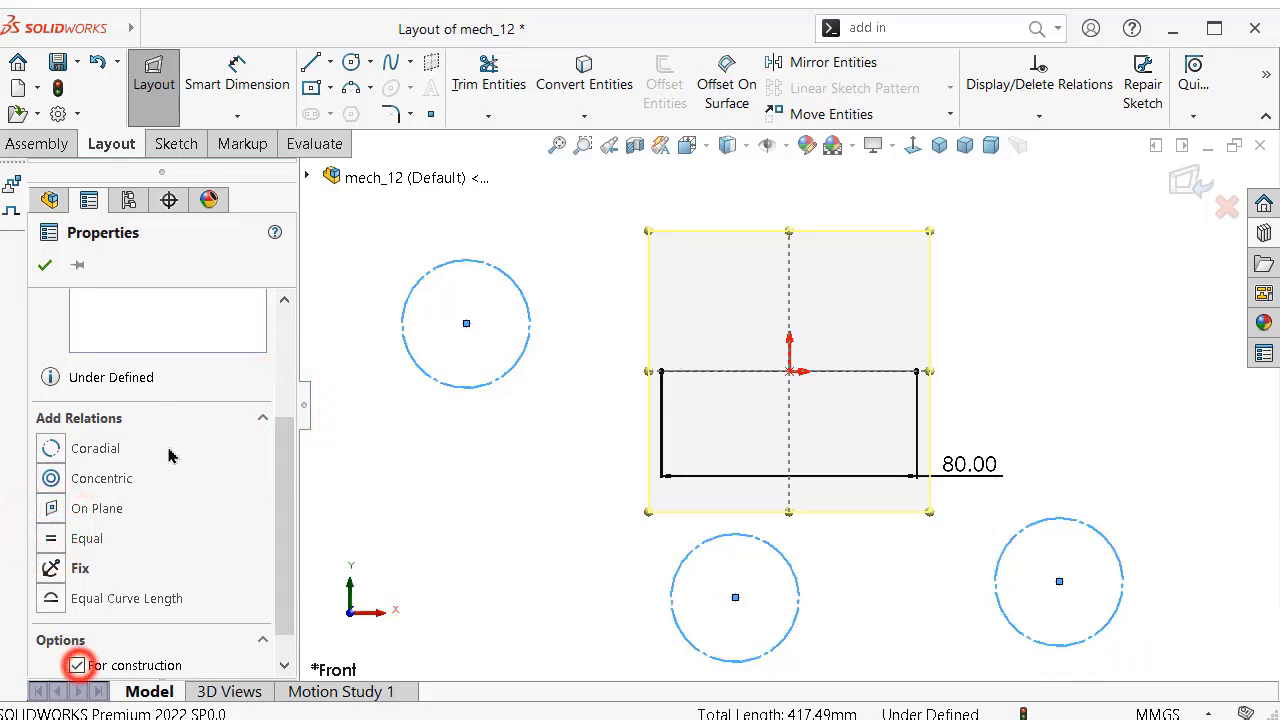
left_click(44, 266)
- Dimension the first circle's diameter as 40 mm
left_click(449, 500)
right_click_drag(473, 552, 447, 392)
left_click(444, 382)
left_click(451, 466)
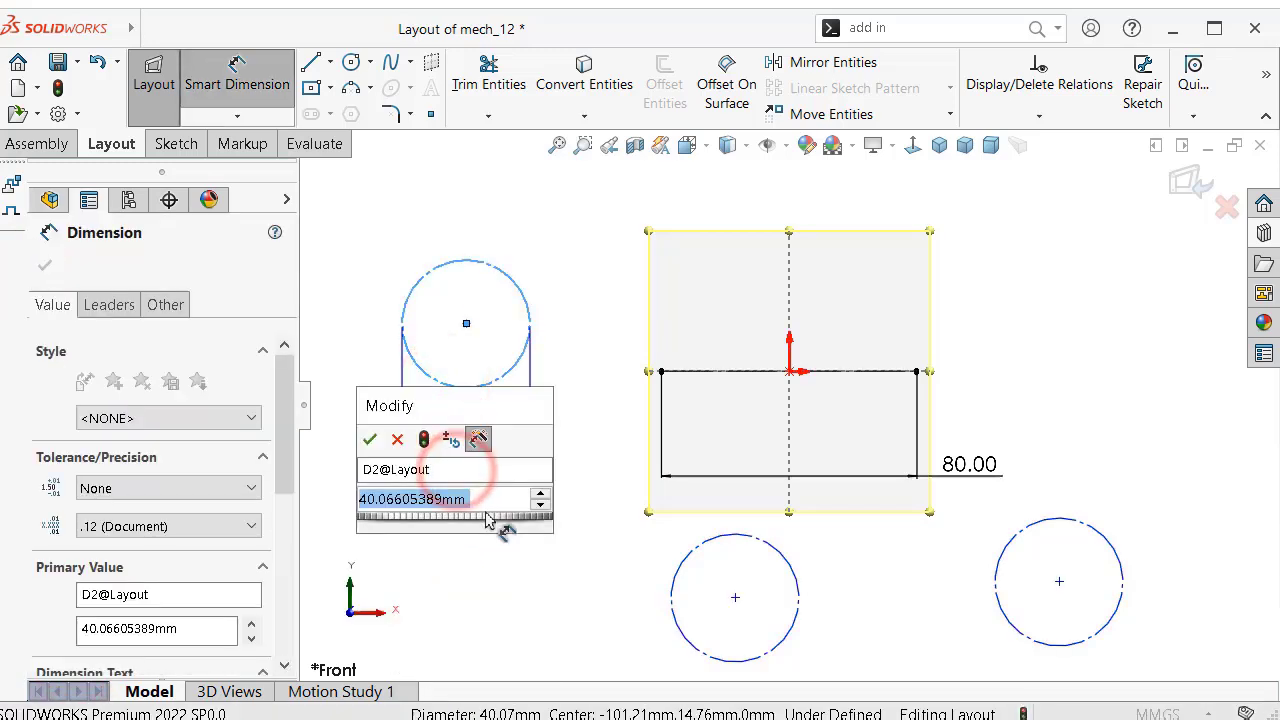
type("40")
key("Return")
left_click(471, 563)
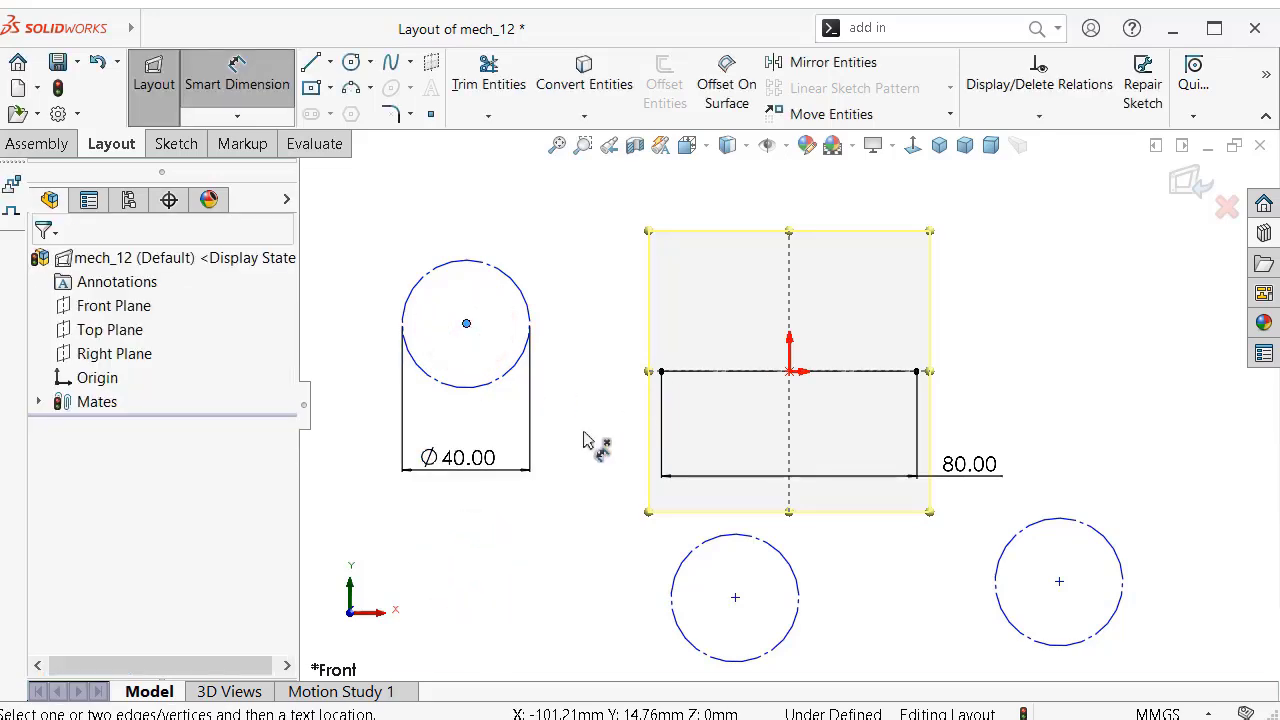
key("Escape")
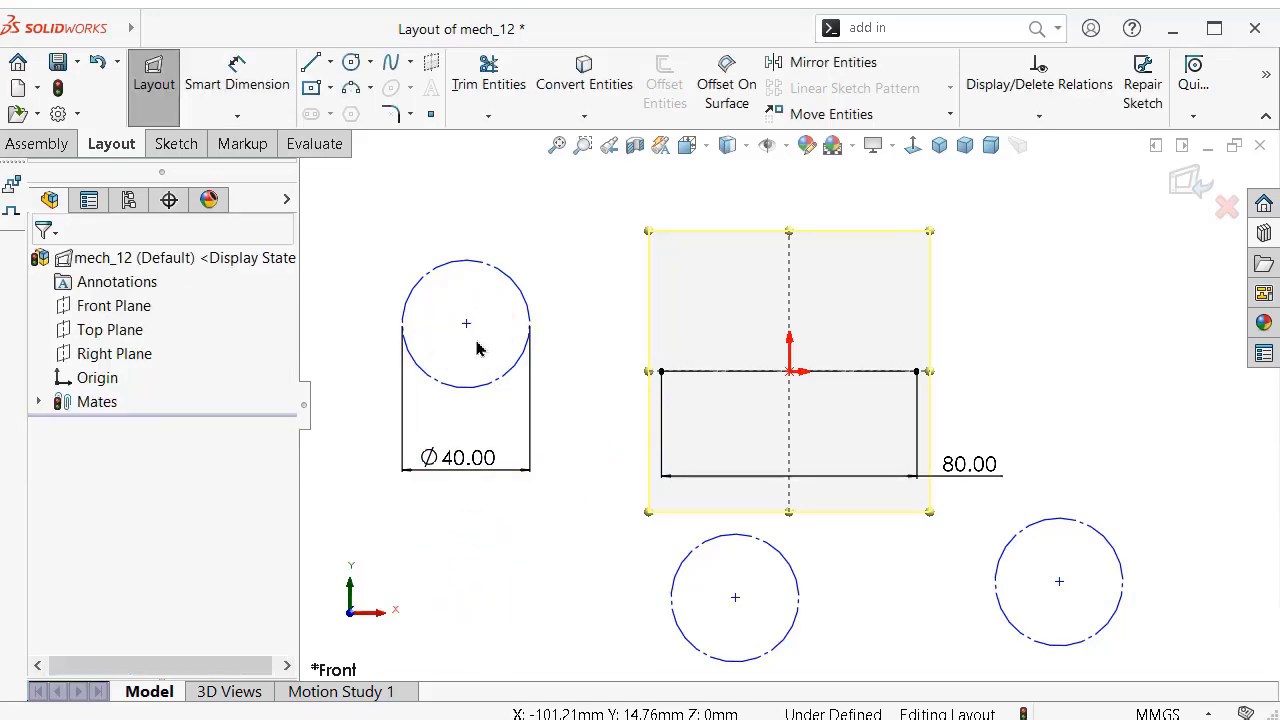
- Place the three circle centres on the construction line's left end, the origin and the line's right end
left_click_drag(467, 325, 661, 371)
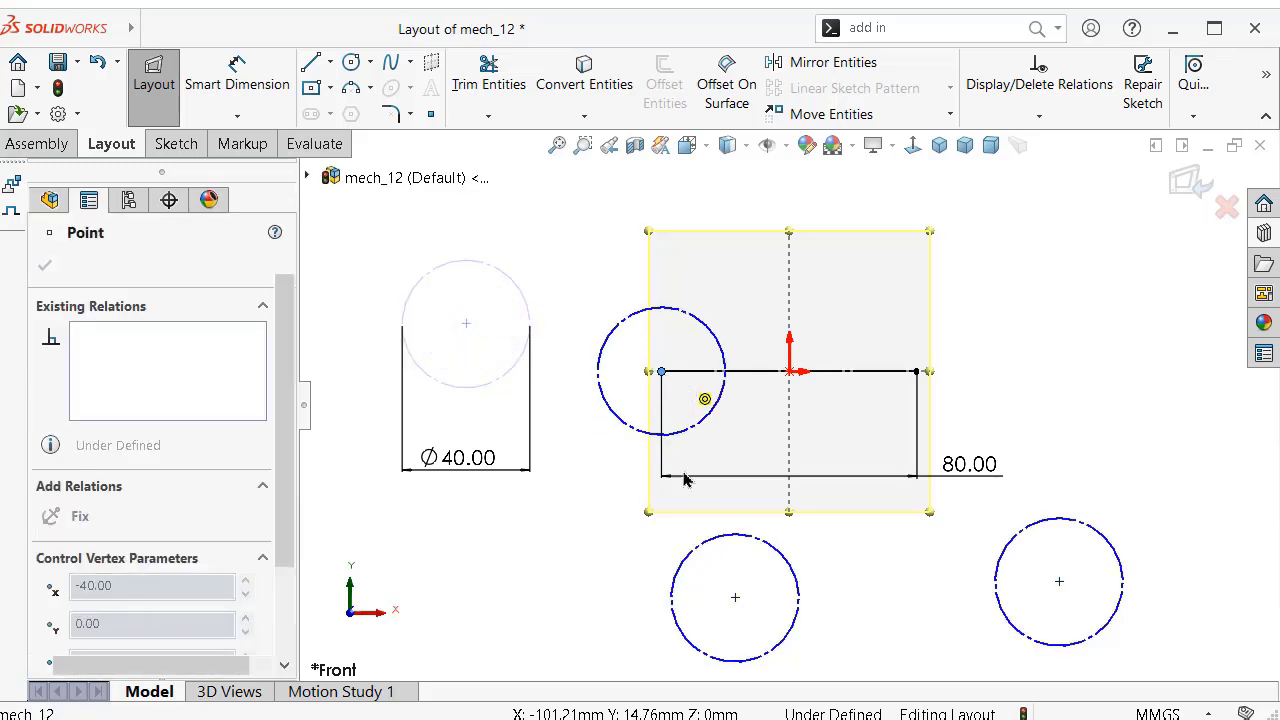
left_click(730, 594)
left_click_drag(735, 600, 791, 378)
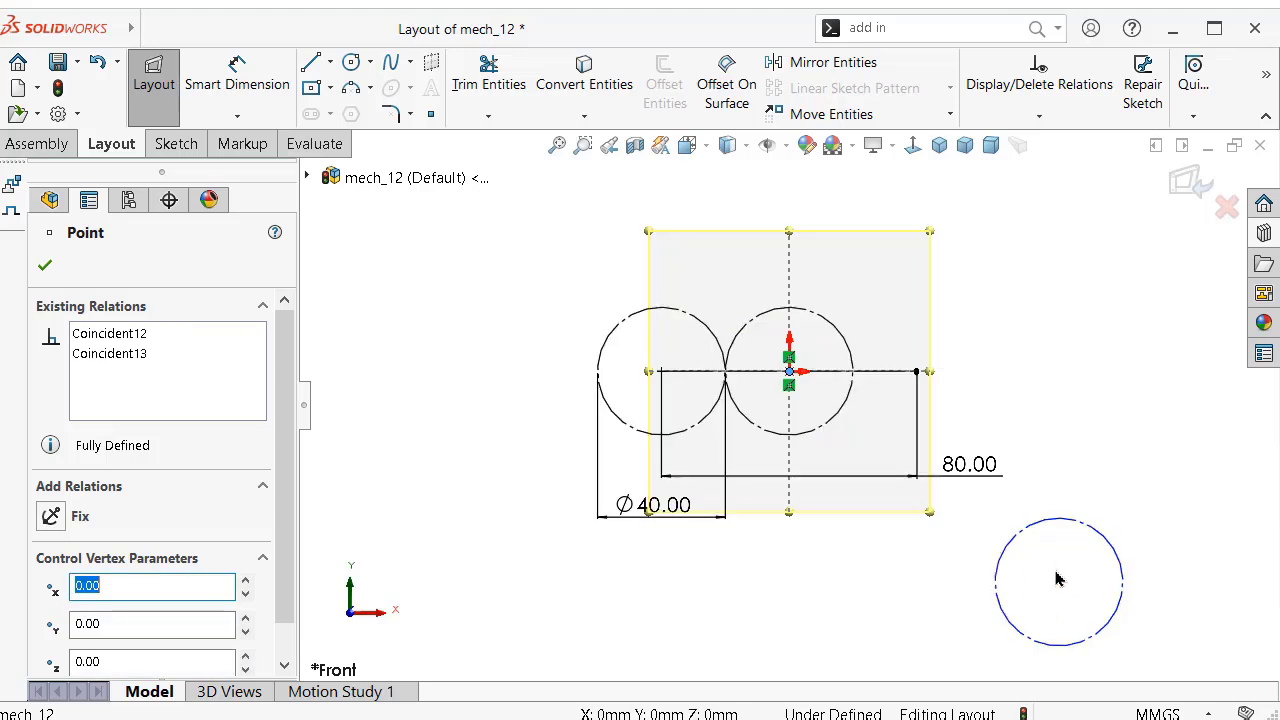
left_click_drag(1060, 584, 917, 371)
left_click(957, 363)
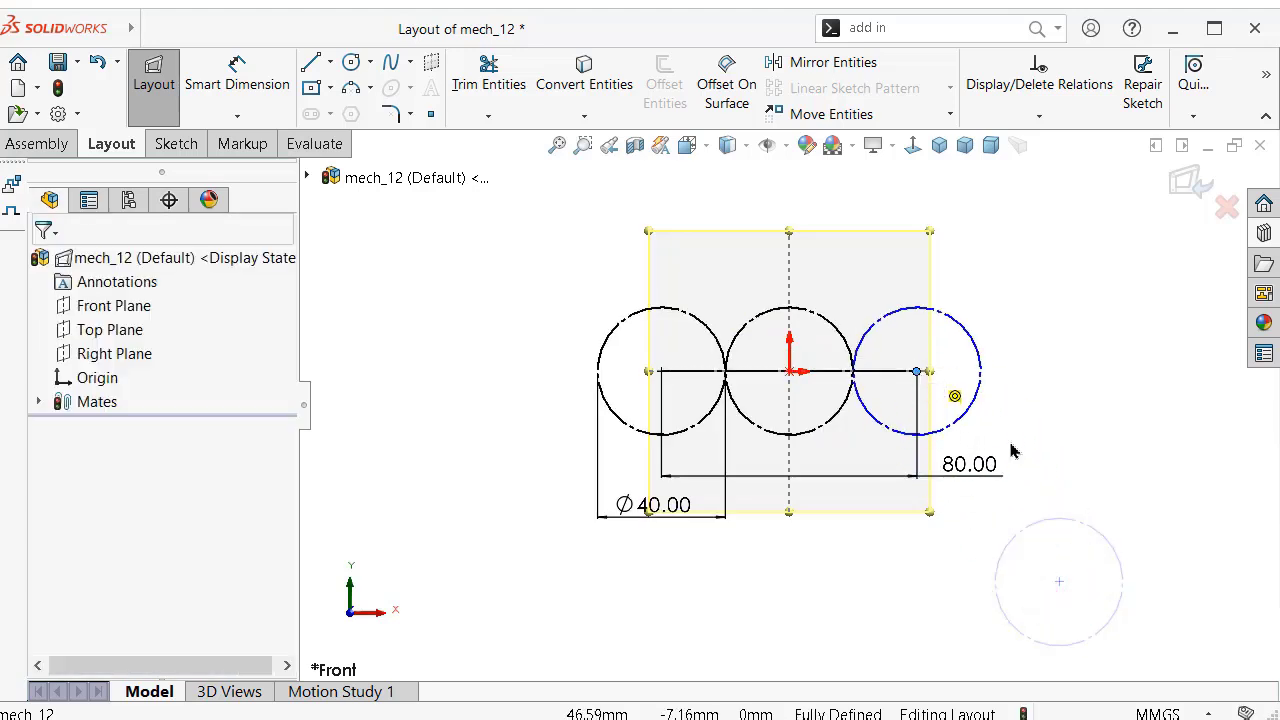
- Finish editing the layout with its three tangent pitch circles and return to the assembly
mouse_move(1116, 500)
middle_mouse_down()
mouse_move(1040, 486)
mouse_move(1038, 470)
middle_mouse_up()
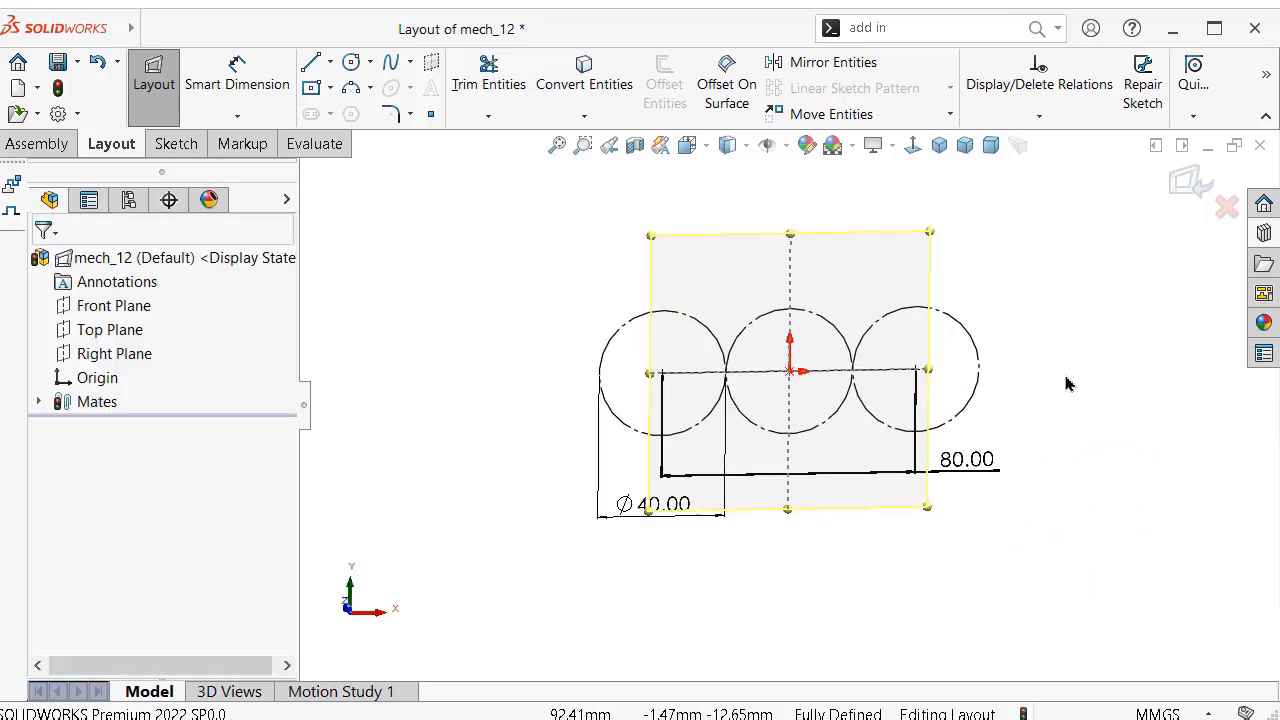
scroll(1067, 384, "down", 3)
left_click(912, 146)
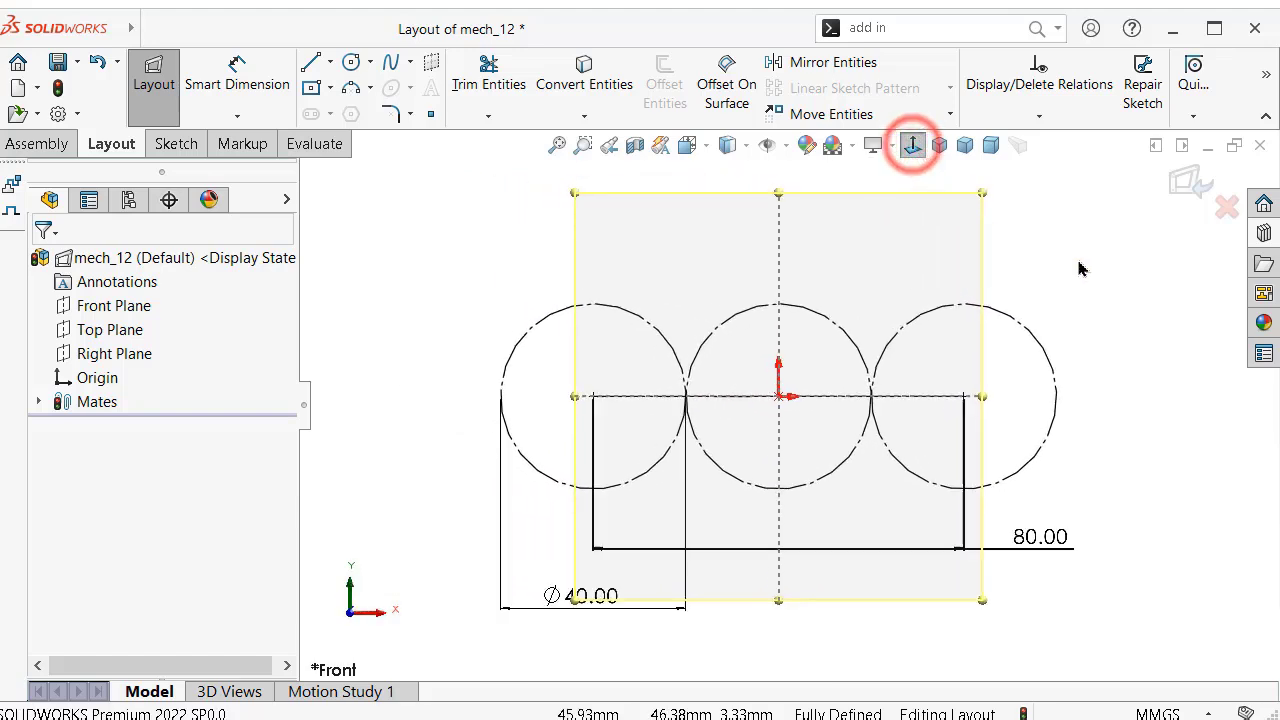
left_click(1183, 182)
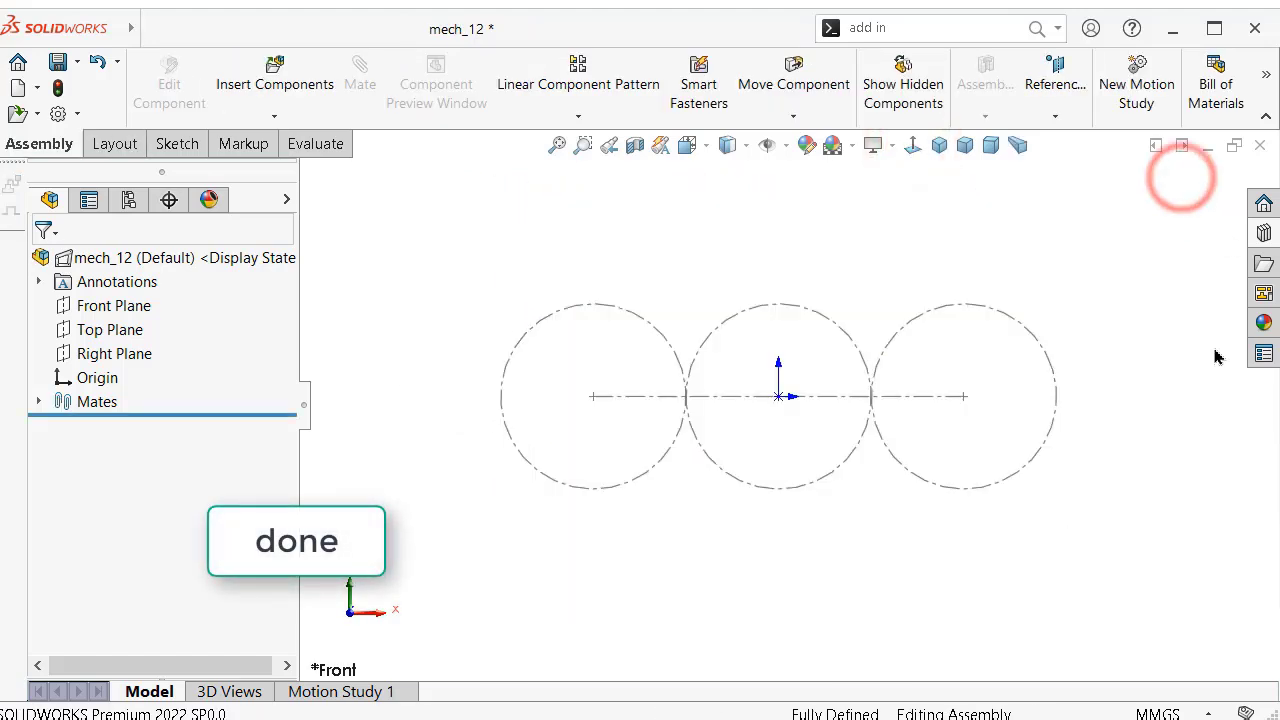
- Insert a Spur Gear from the Toolbox's ISO Power Transmission gears beside the pitch circles
left_click(1263, 236)
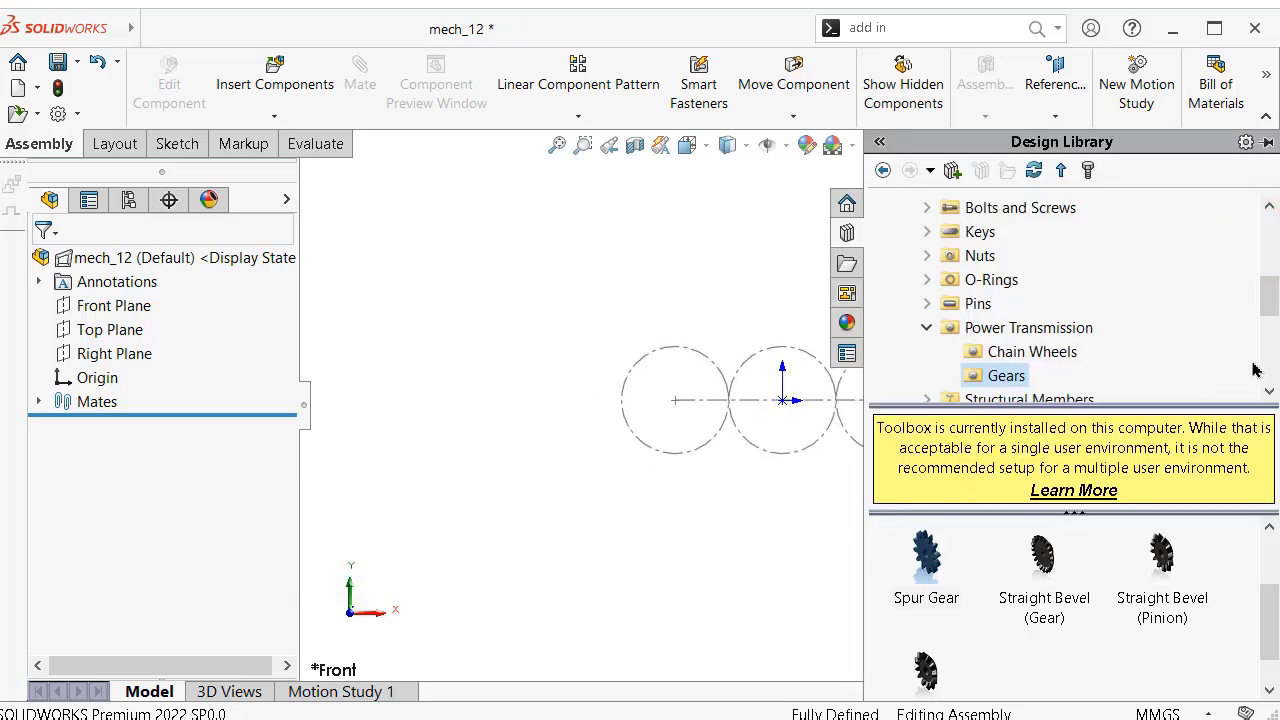
left_click(1268, 391)
left_click_drag(926, 556, 586, 508)
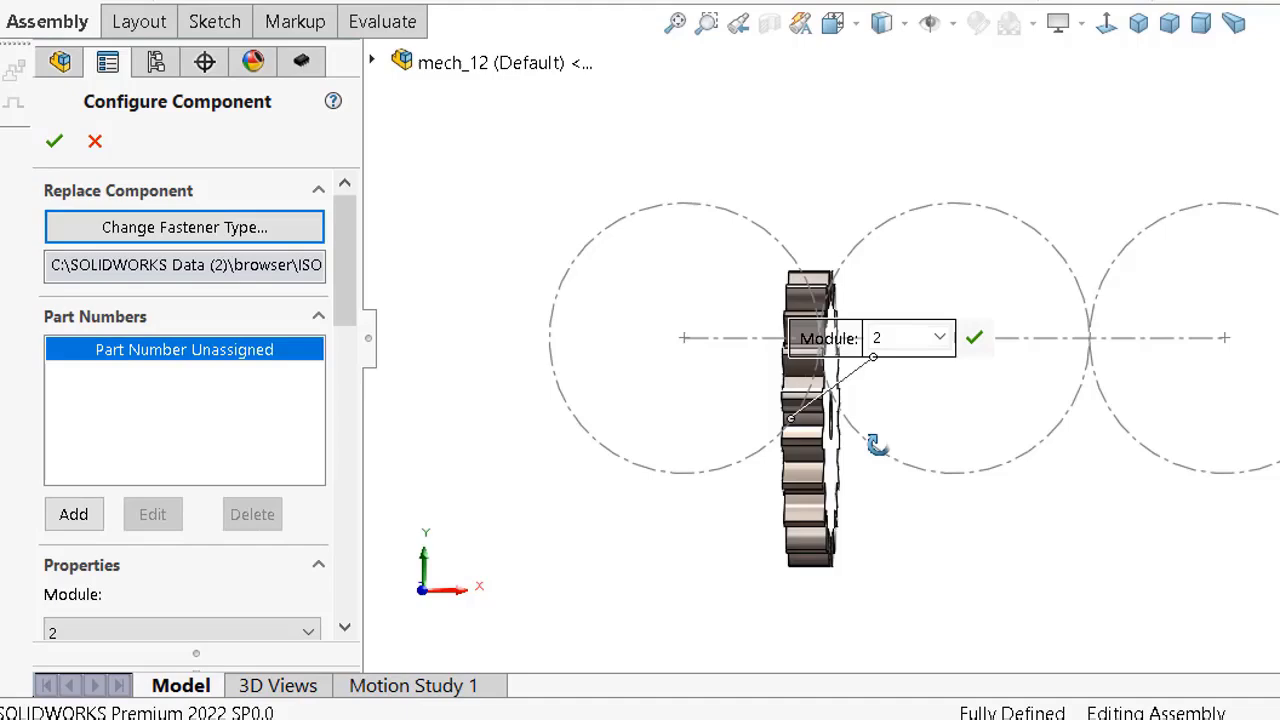
- Configure the spur gear with module 2, 20 teeth, pressure angle 20 and face width 6, and accept it
middle_click_drag(877, 445, 848, 460)
left_click_drag(340, 256, 346, 441)
left_click(223, 346)
left_click(223, 346)
left_click(212, 425)
left_click(210, 423)
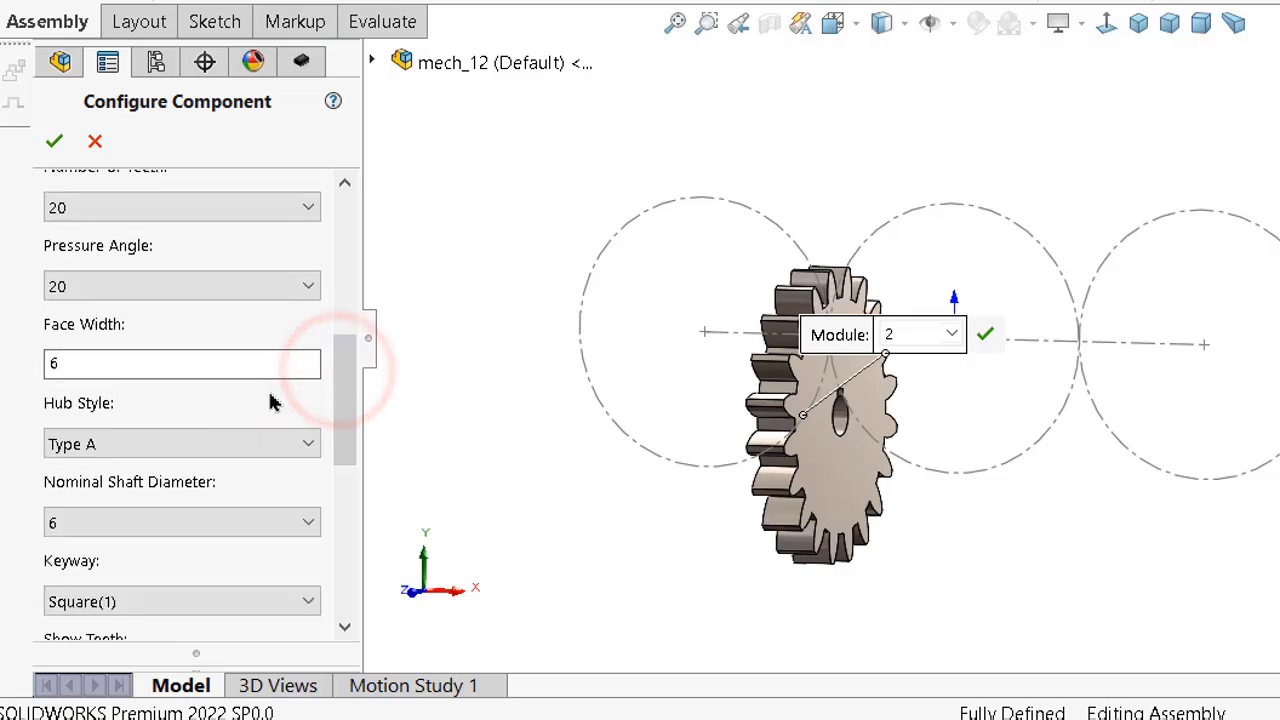
left_click(23, 397)
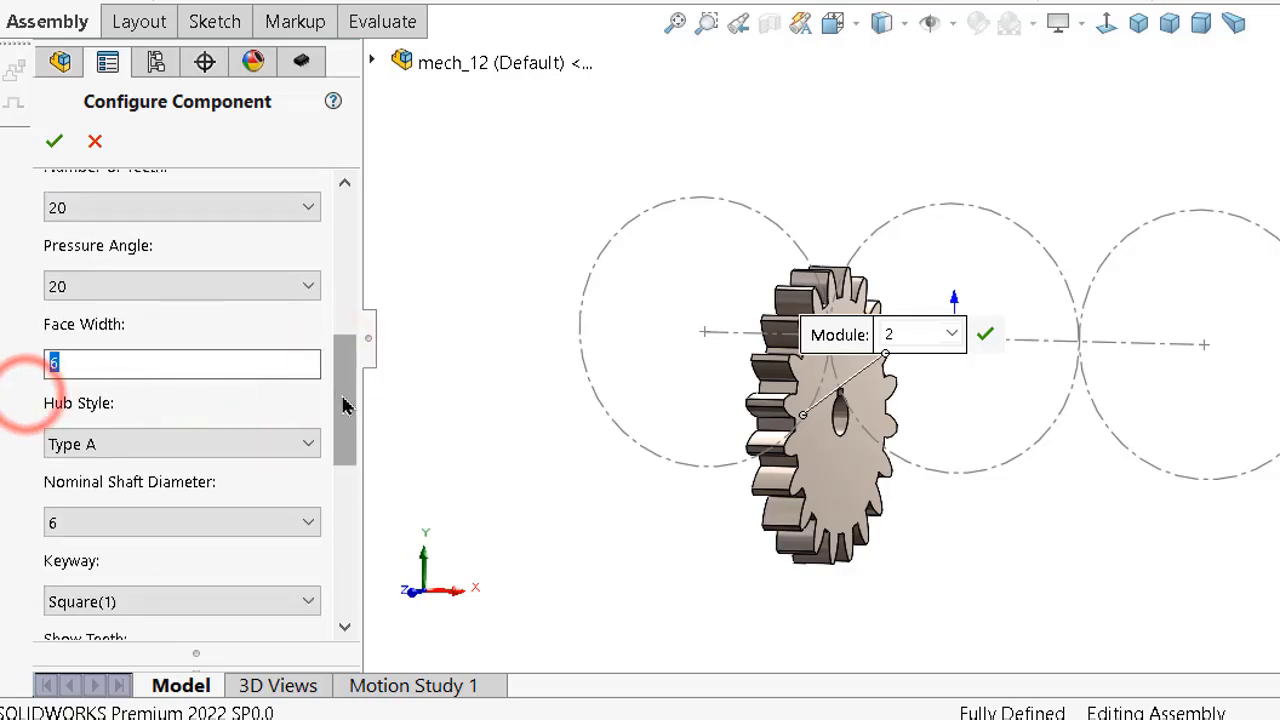
left_click_drag(346, 370, 366, 543)
left_click(204, 336)
left_click(204, 335)
left_click(286, 338)
left_click(286, 342)
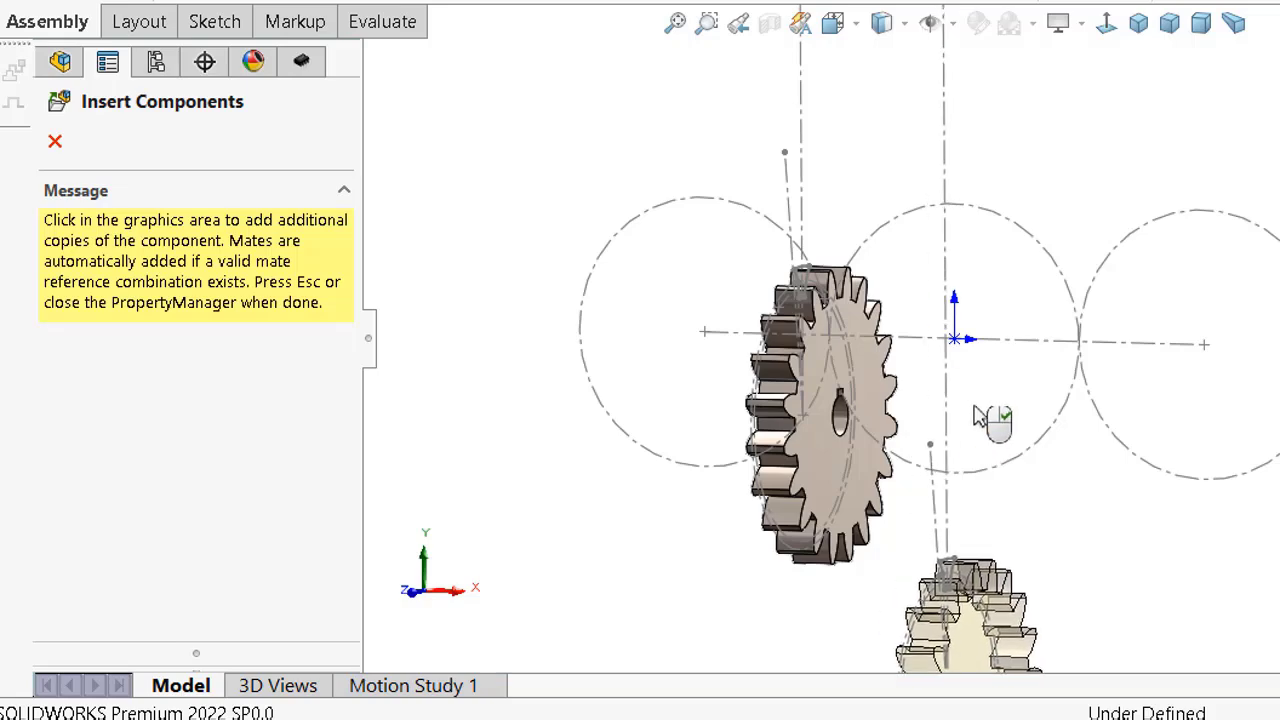
- Place a second copy of the gear beside the first, and hide the gears' construction sketch
left_click(1012, 270)
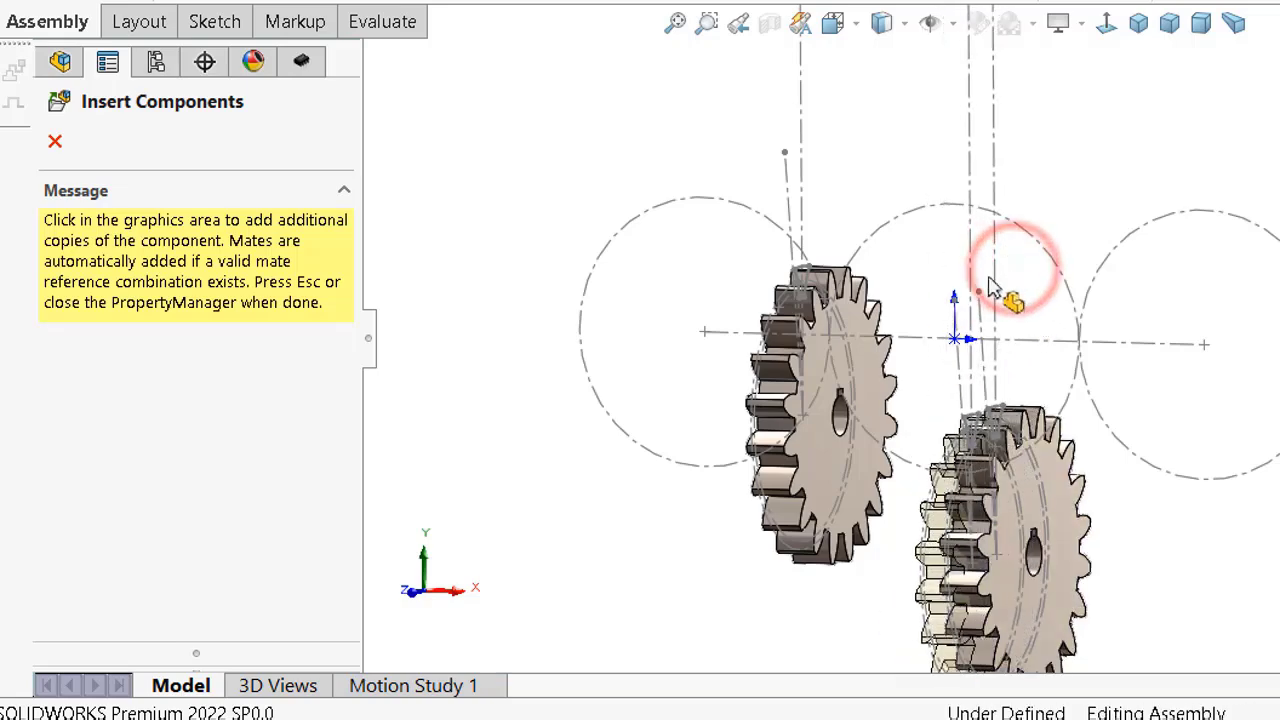
left_click(54, 141)
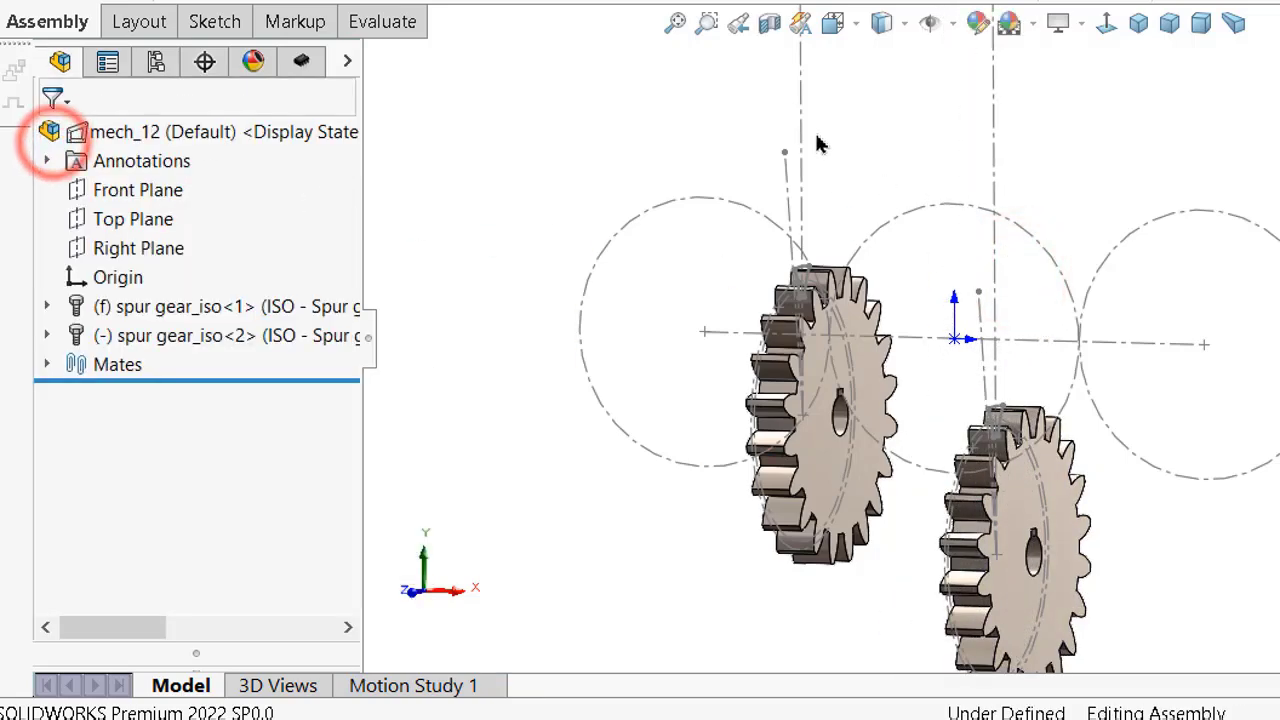
left_click(800, 127)
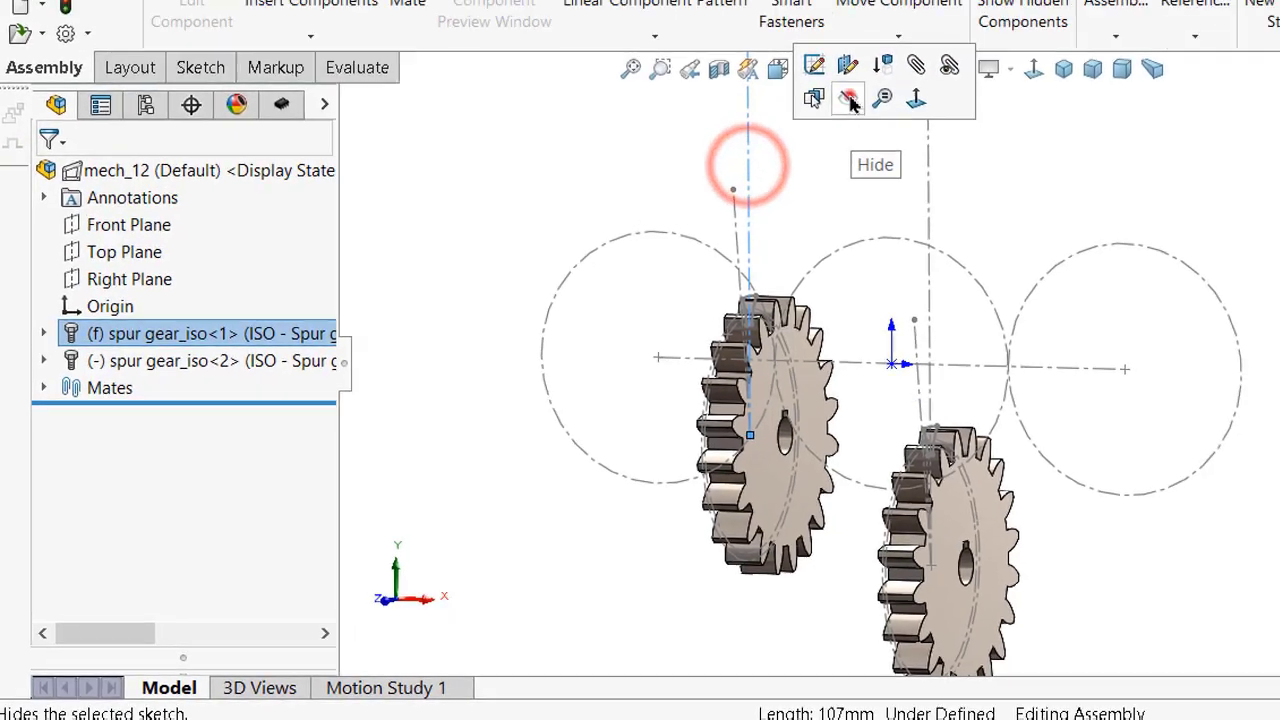
left_click(850, 100)
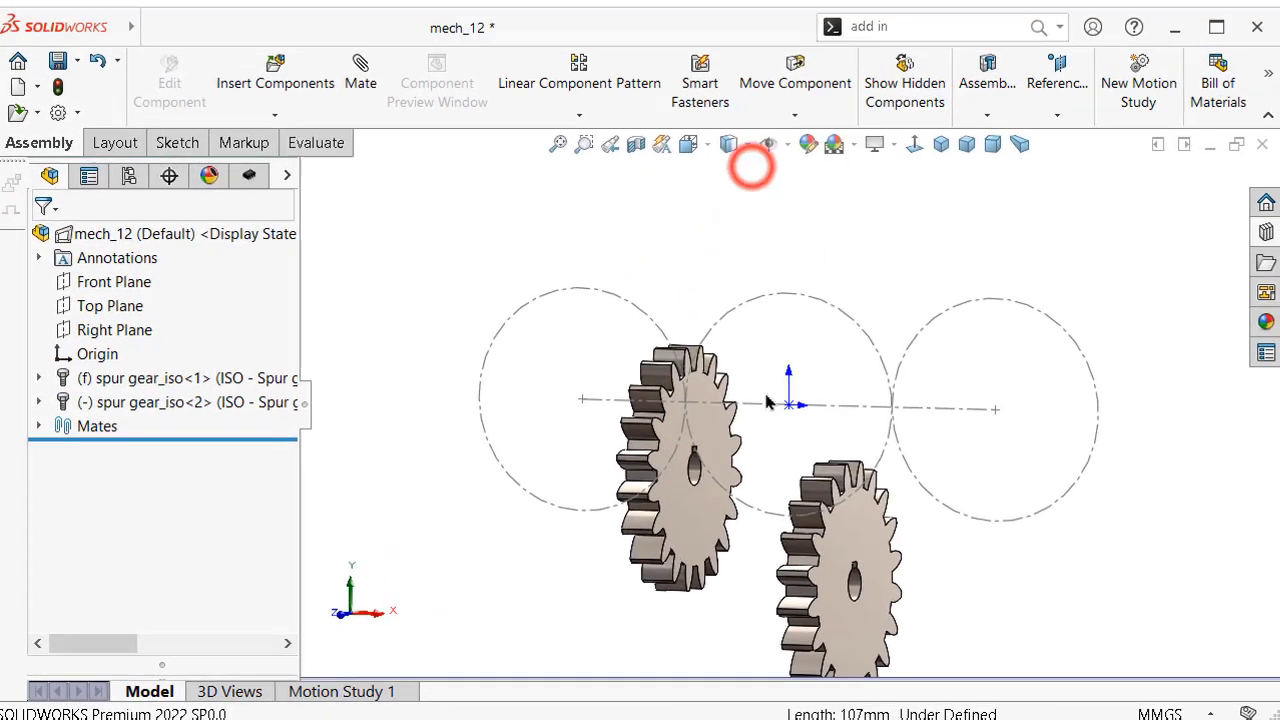
- Apply the polished brass metal appearance to both spur gears
left_click(800, 470)
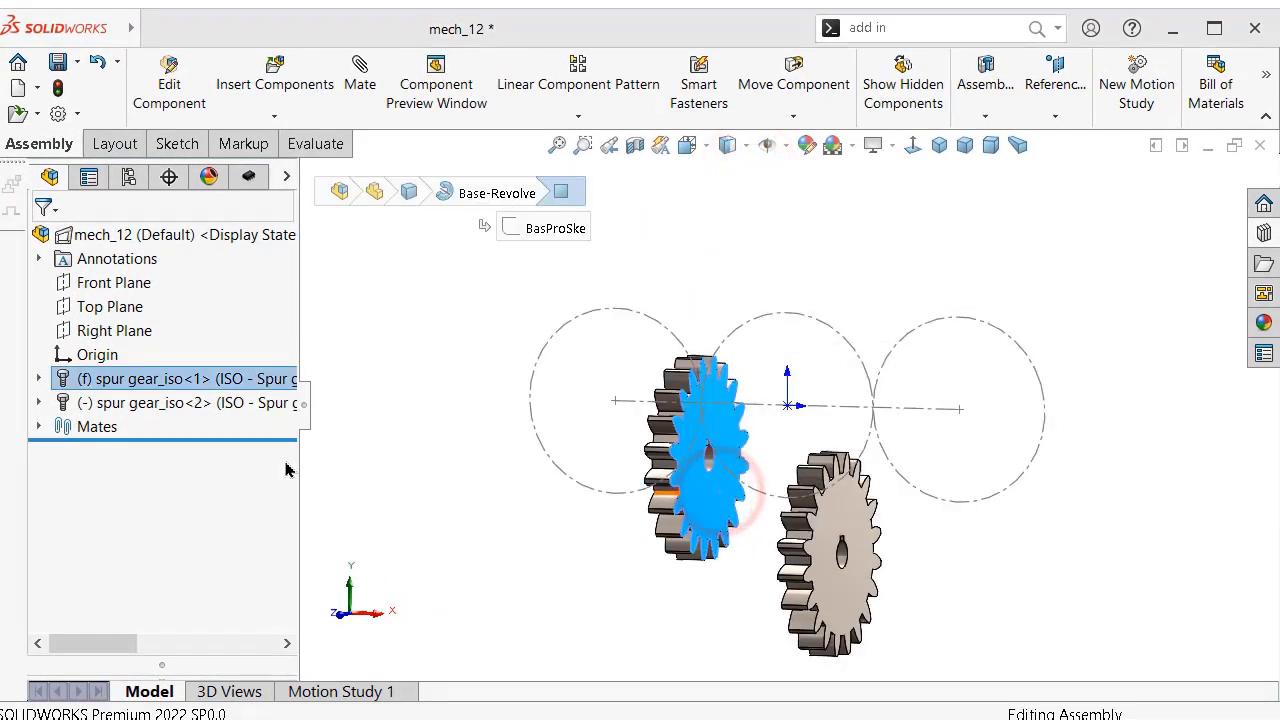
left_click(213, 381)
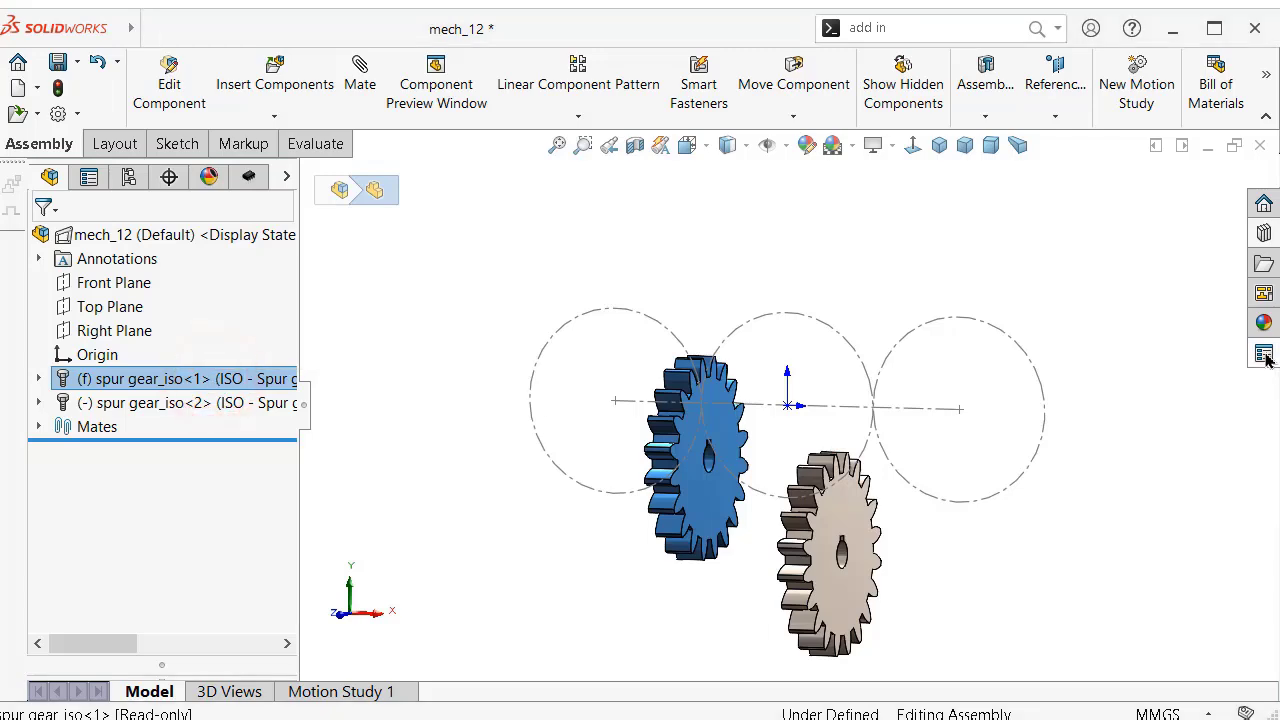
left_click(1264, 321)
double_click(953, 567)
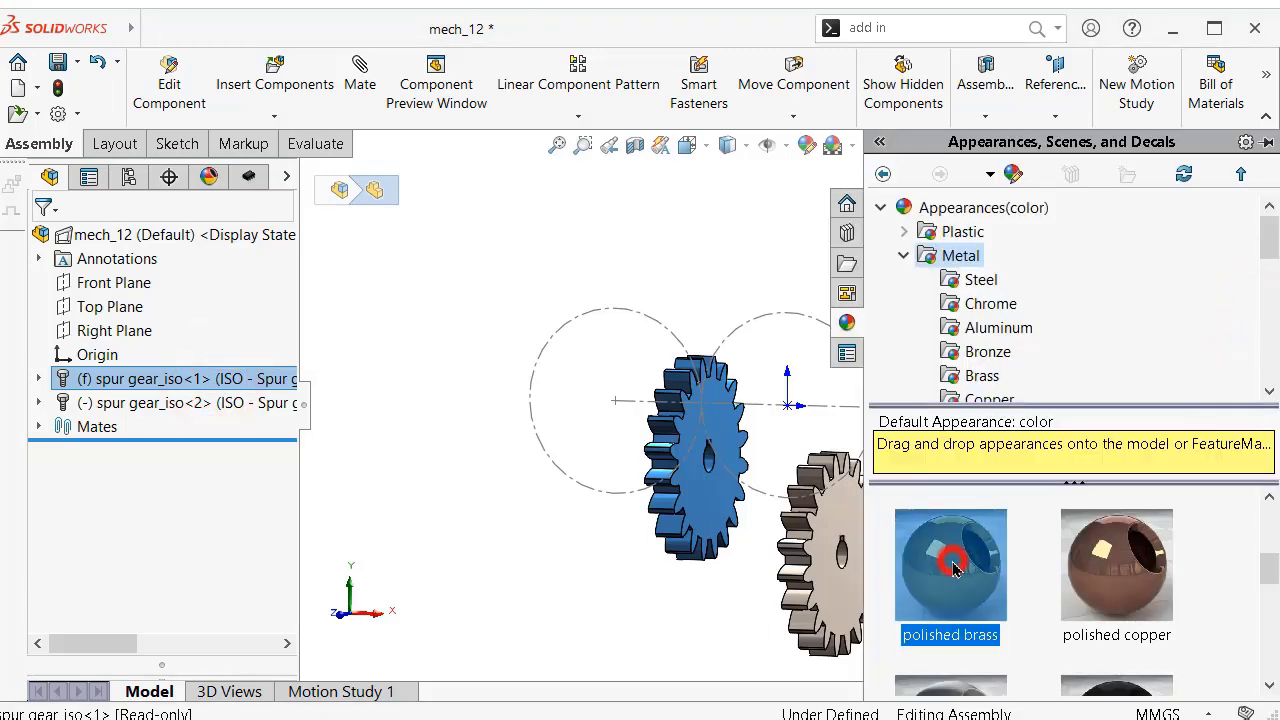
left_click(254, 402)
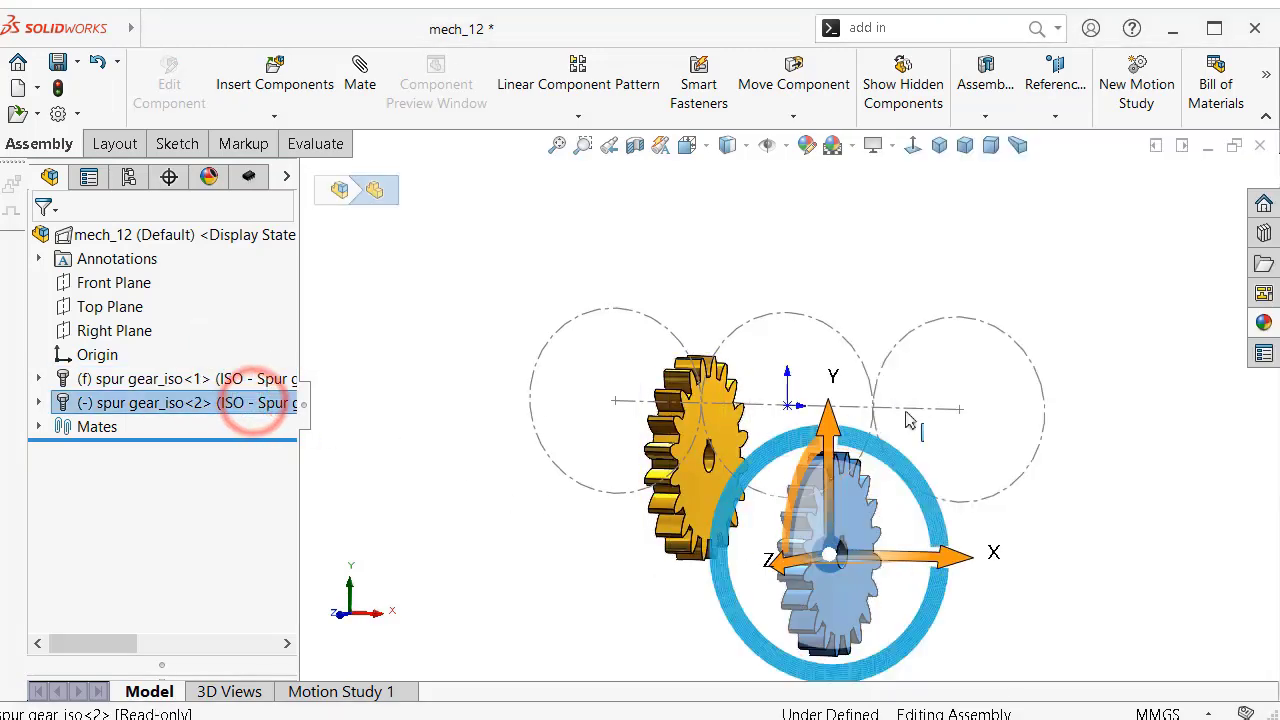
left_click(1263, 323)
double_click(990, 585)
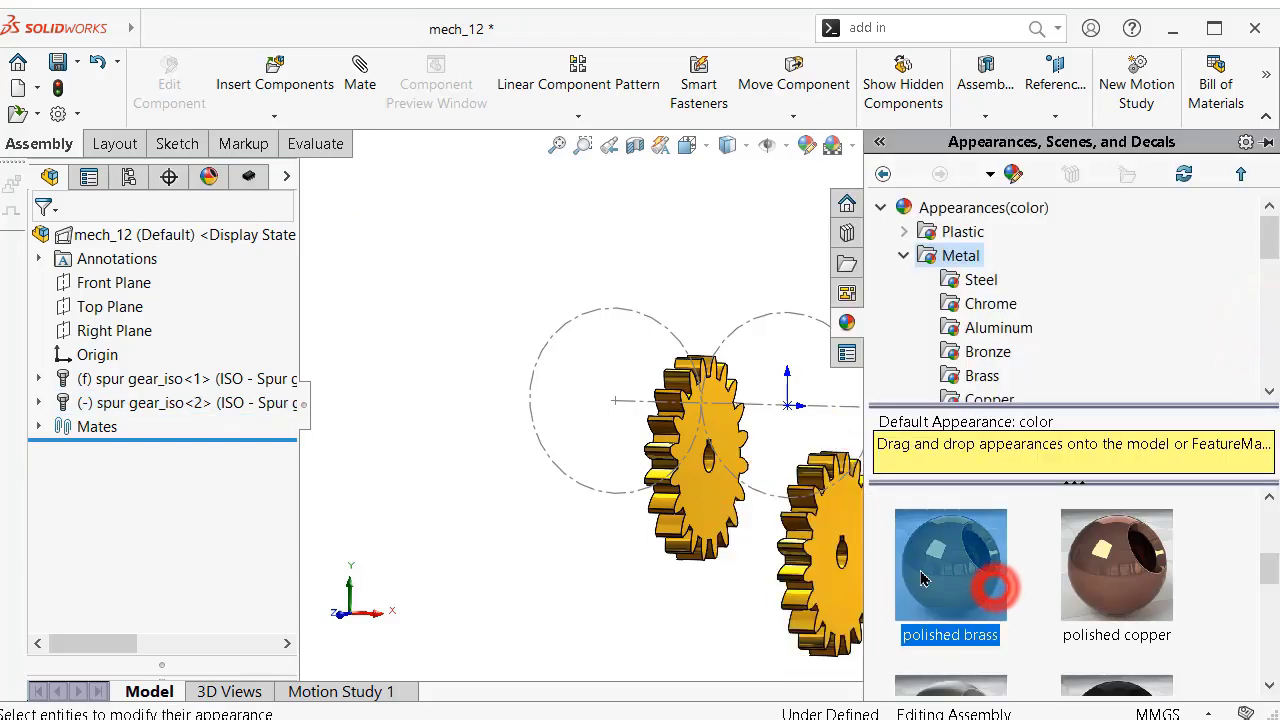
left_click(637, 562)
- Float the first spur gear so it is no longer fixed
left_click(95, 378)
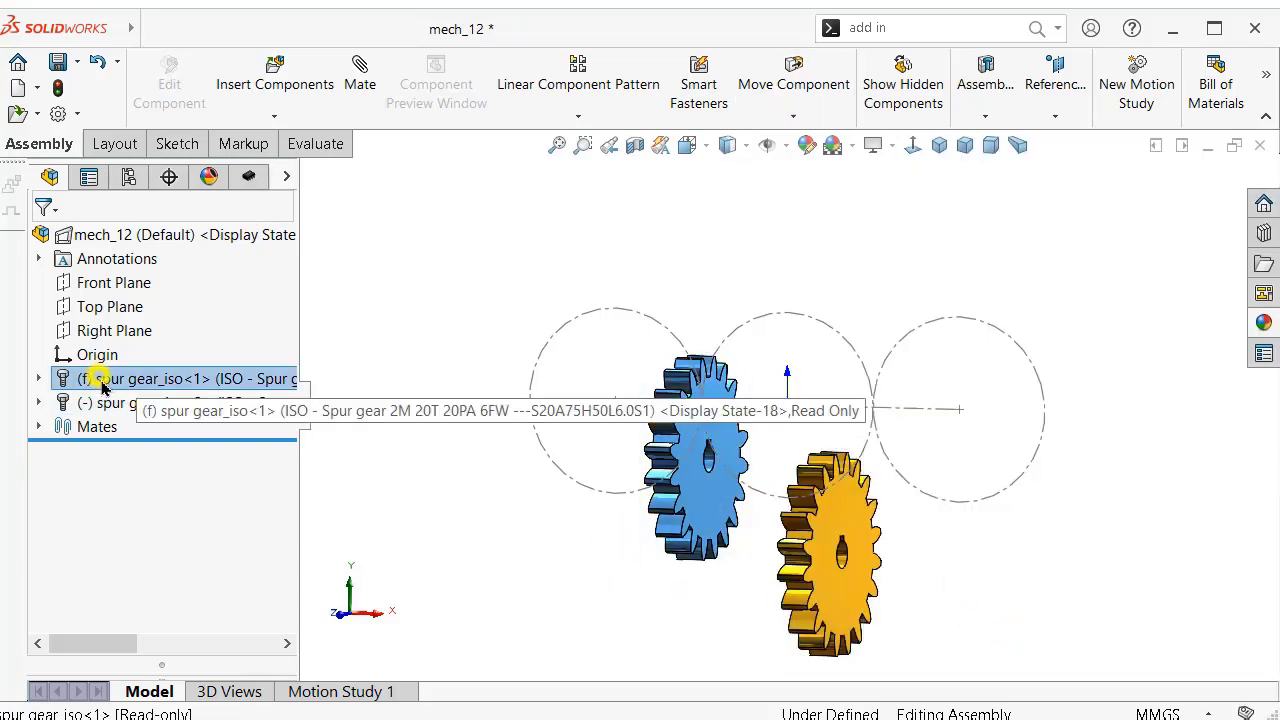
right_click(95, 378)
left_click(180, 525)
left_click(443, 426)
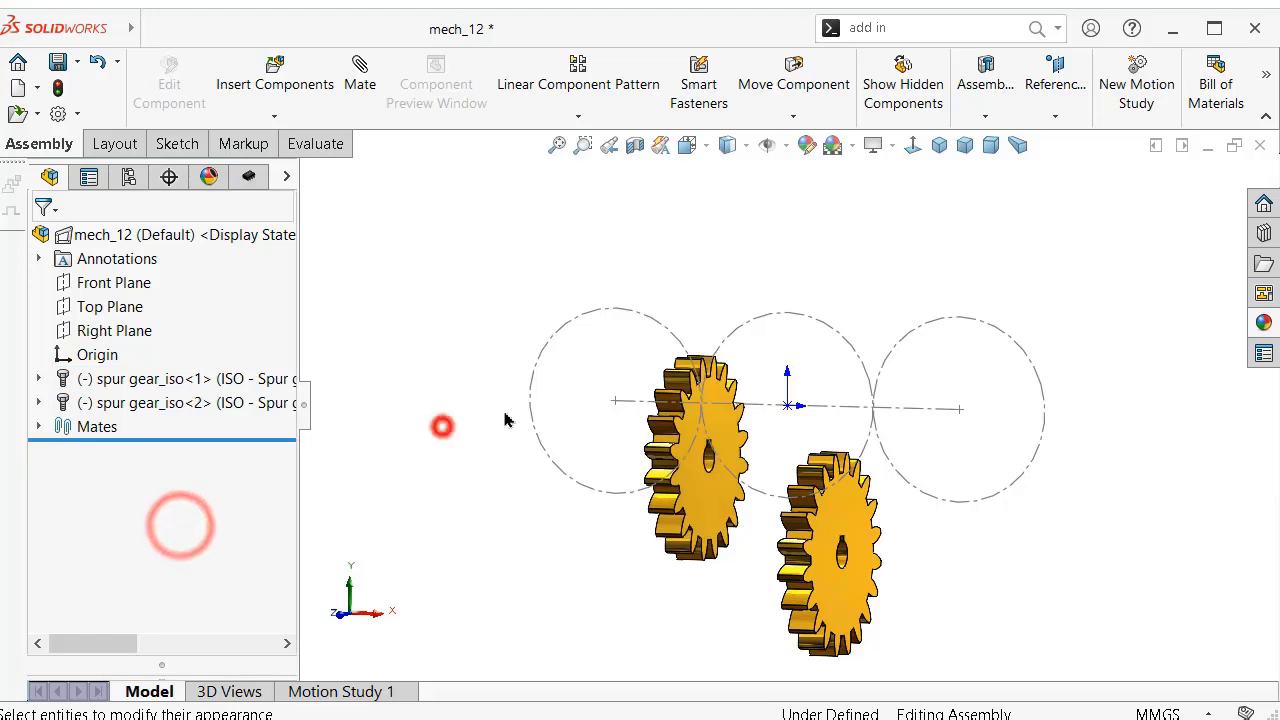
- Move the first gear over the left pitch circle with Move Component
left_click(762, 117)
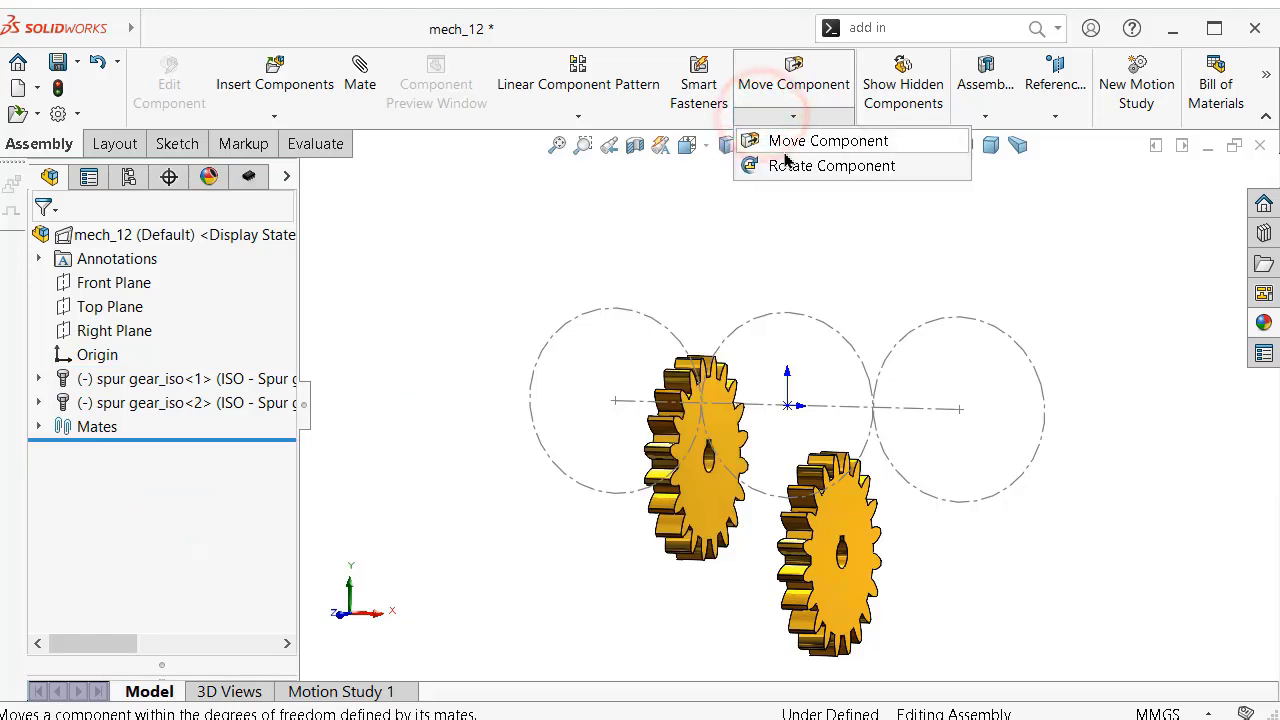
left_click(790, 143)
left_click_drag(676, 470, 596, 454)
- Rotate both gears with Rotate Component so their flat faces are roughly parallel to the layout circles
left_click(793, 117)
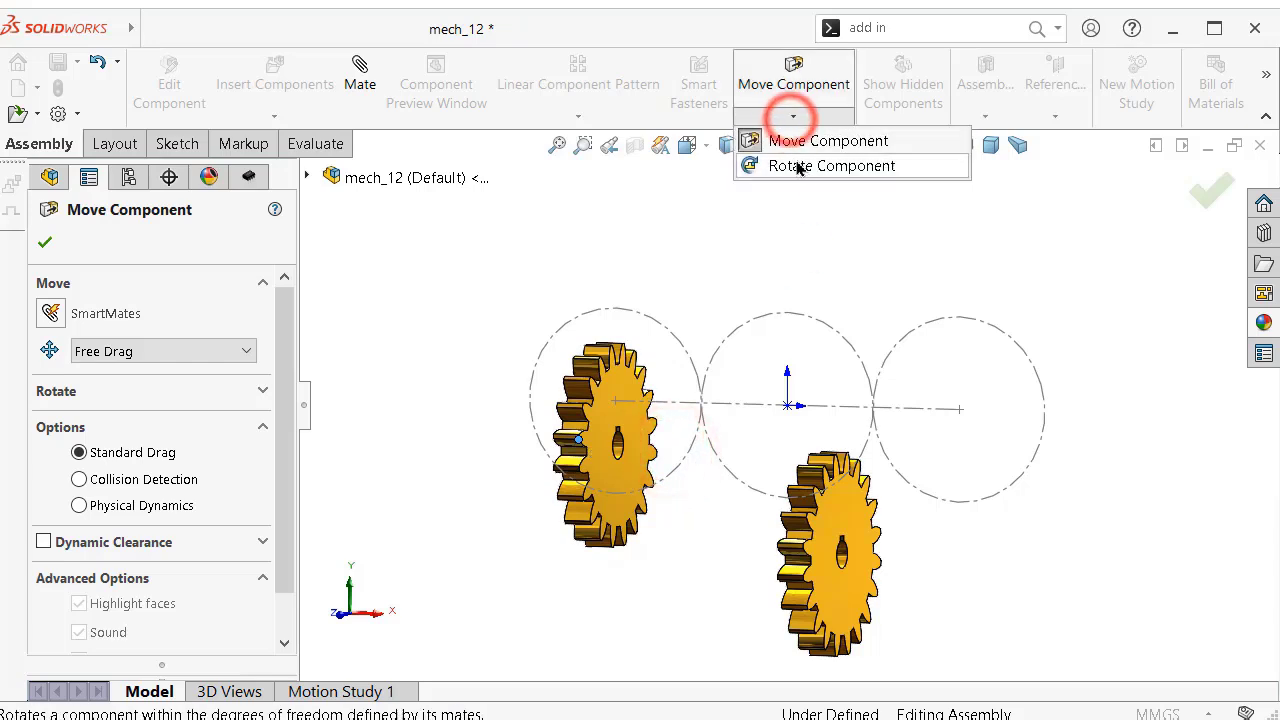
left_click(797, 162)
left_click_drag(601, 421, 519, 420)
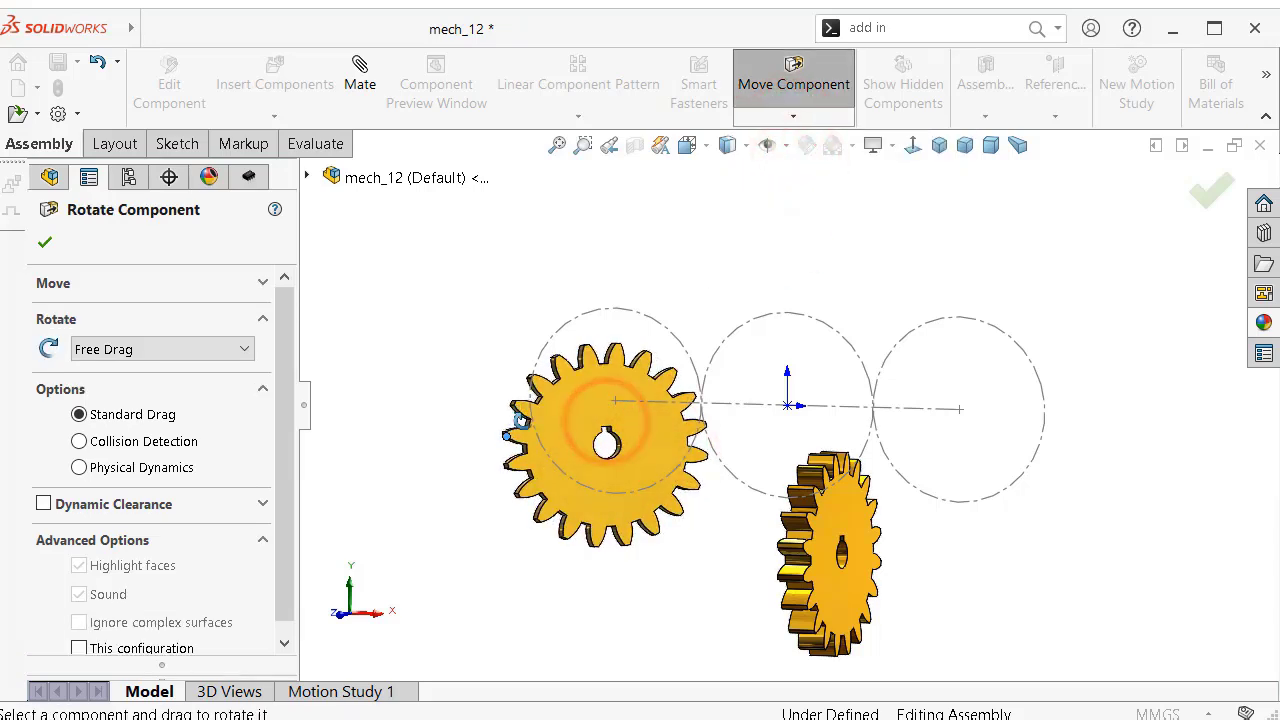
left_click_drag(840, 545, 727, 537)
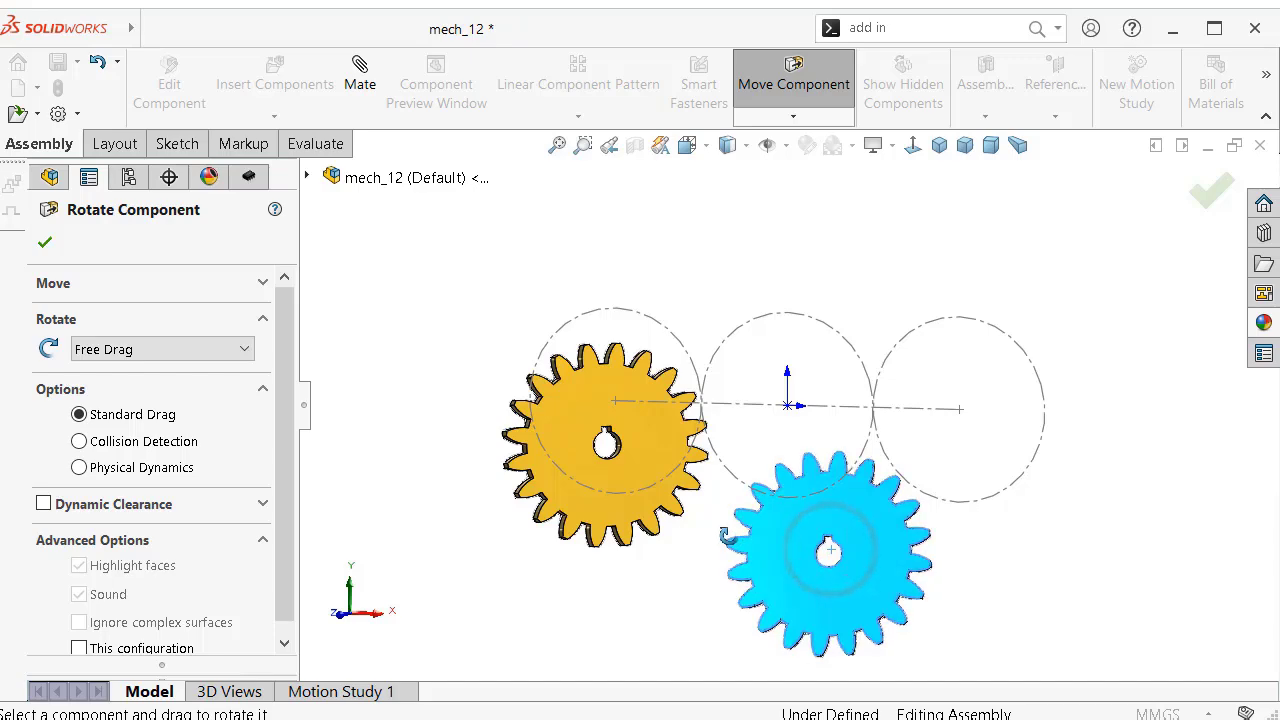
left_click(43, 243)
- Add a concentric mate between the first gear's bore and the left pitch circle
scroll(642, 465, "down", 4)
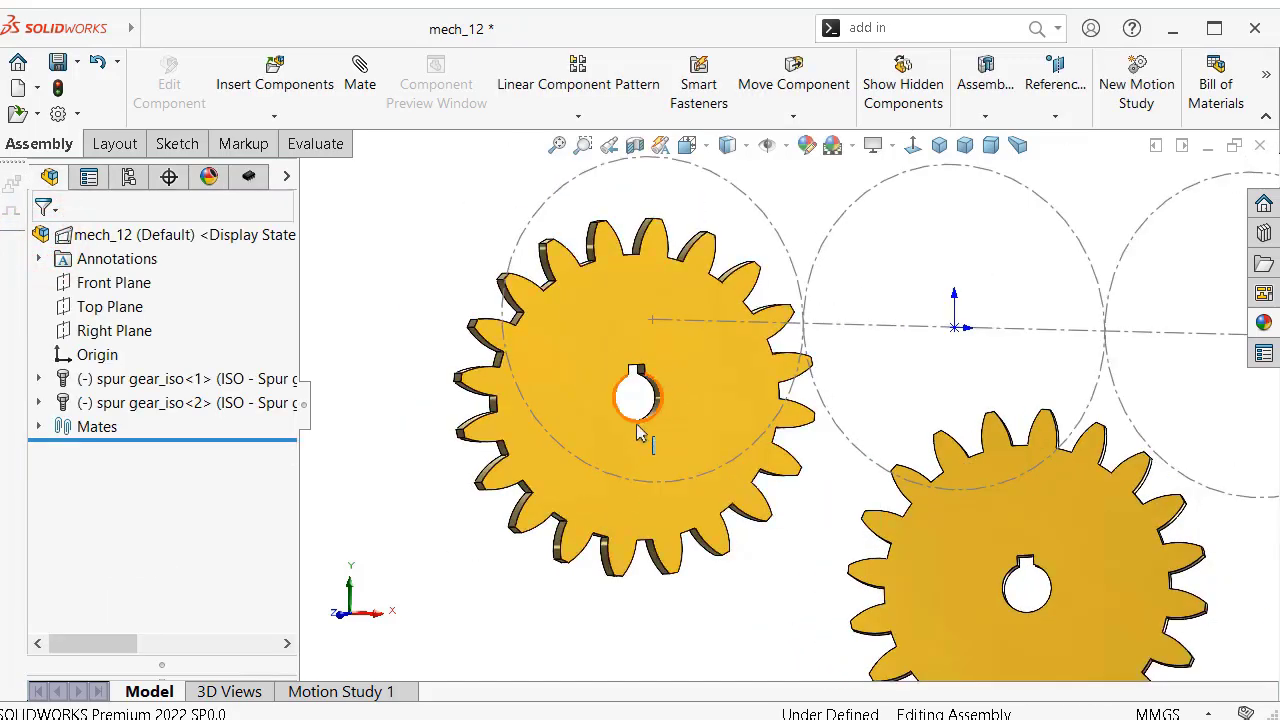
middle_click_drag(625, 434, 629, 445)
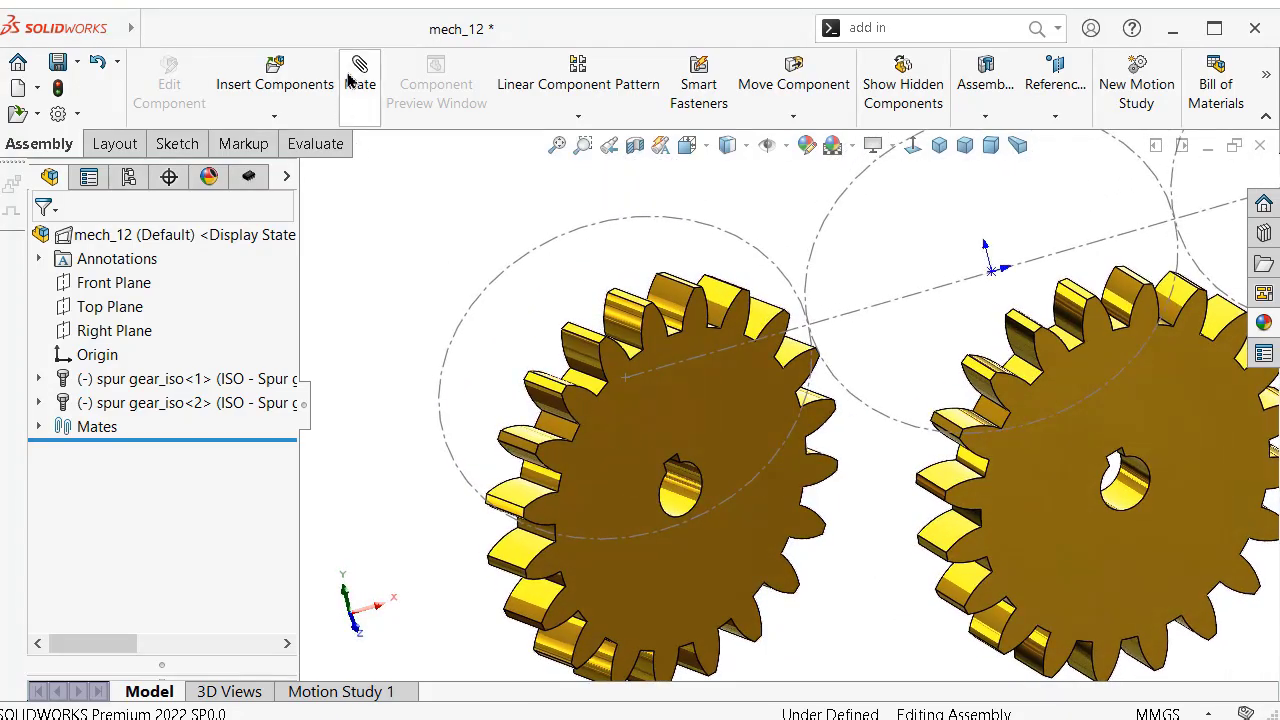
left_click(688, 502)
left_click(754, 250)
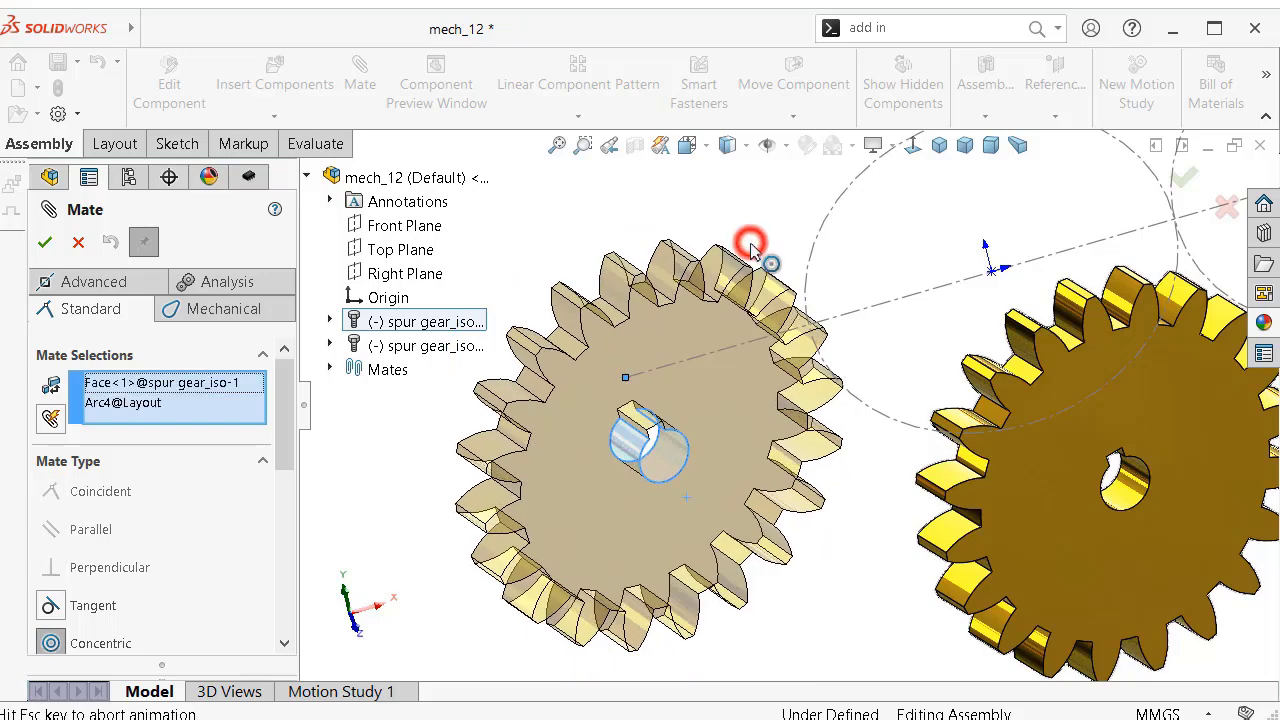
left_click(937, 200)
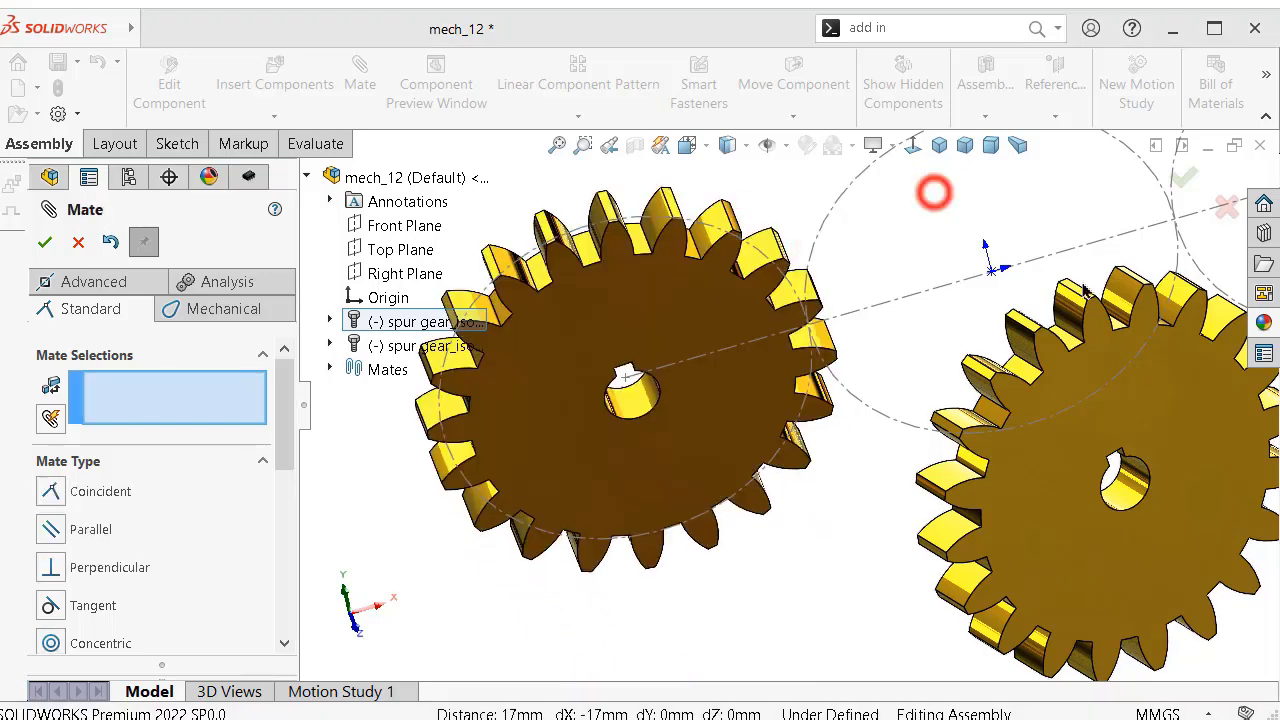
- Add a concentric mate between the second gear's bore and the right pitch circle, and finish mating
scroll(1022, 482, "up", 2)
left_click(1025, 475)
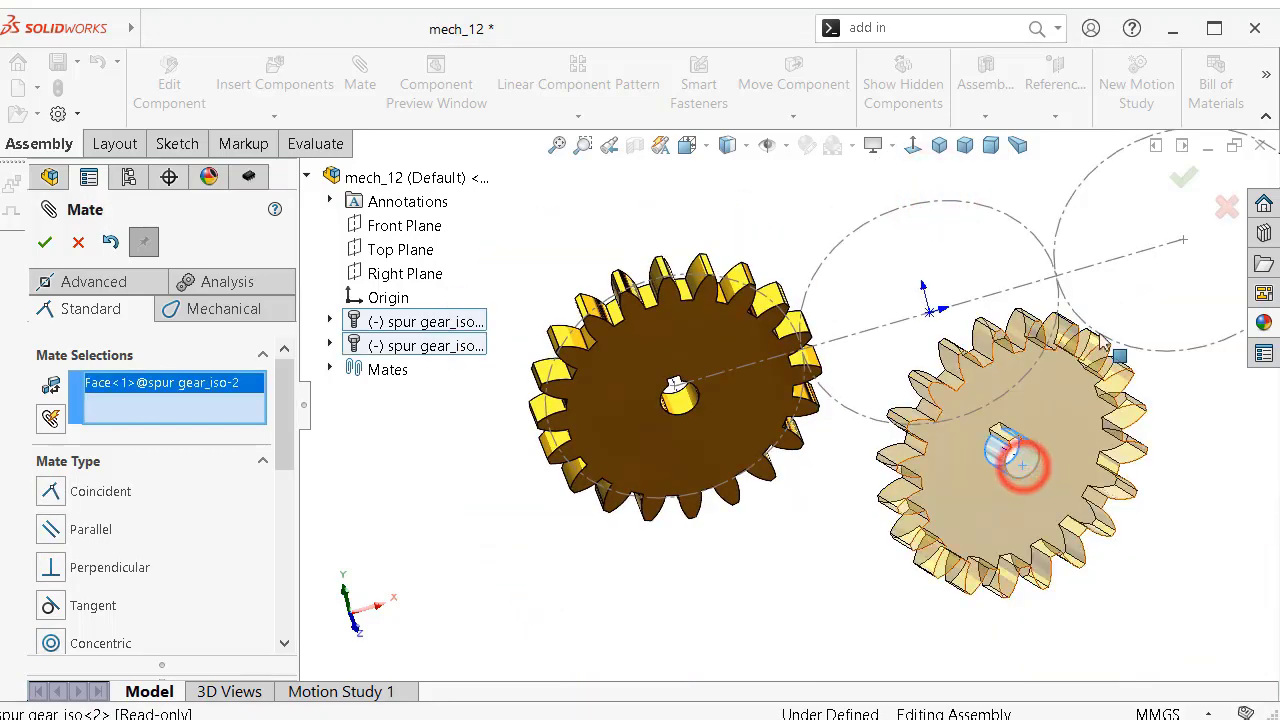
scroll(1030, 360, "up", 1)
left_click(1032, 222)
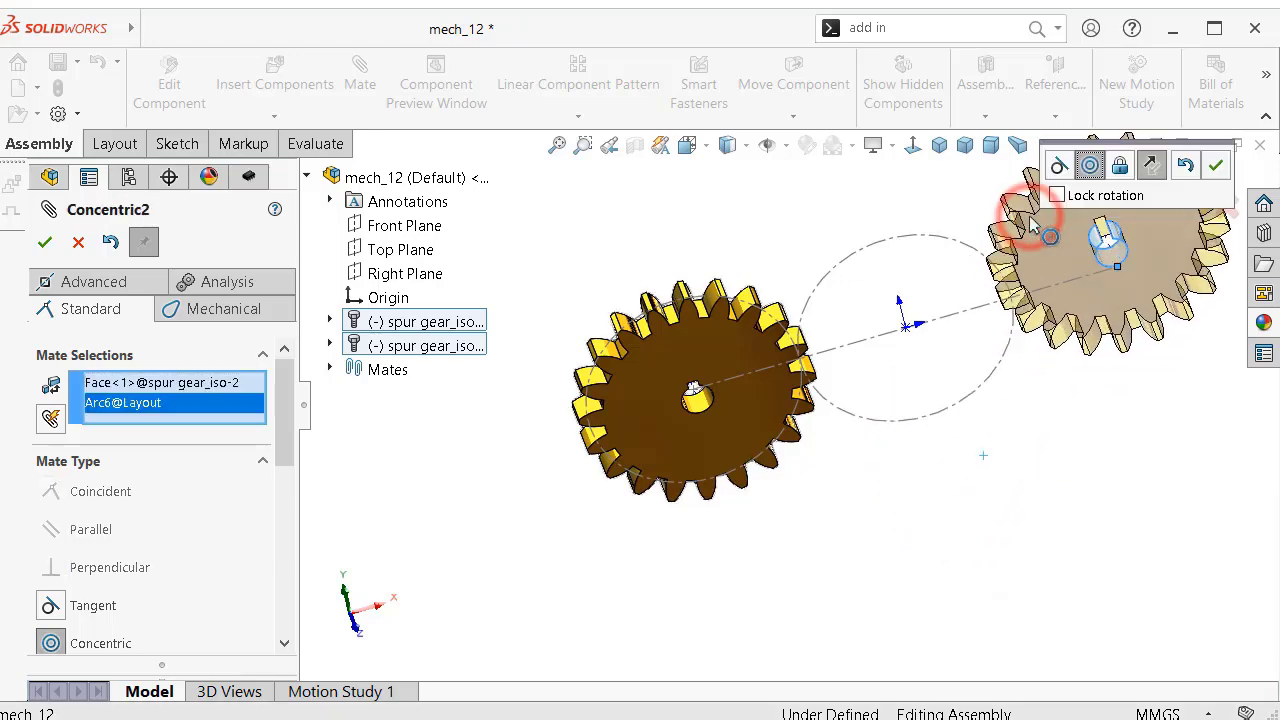
left_click(1216, 167)
scroll(1063, 280, "up", 2)
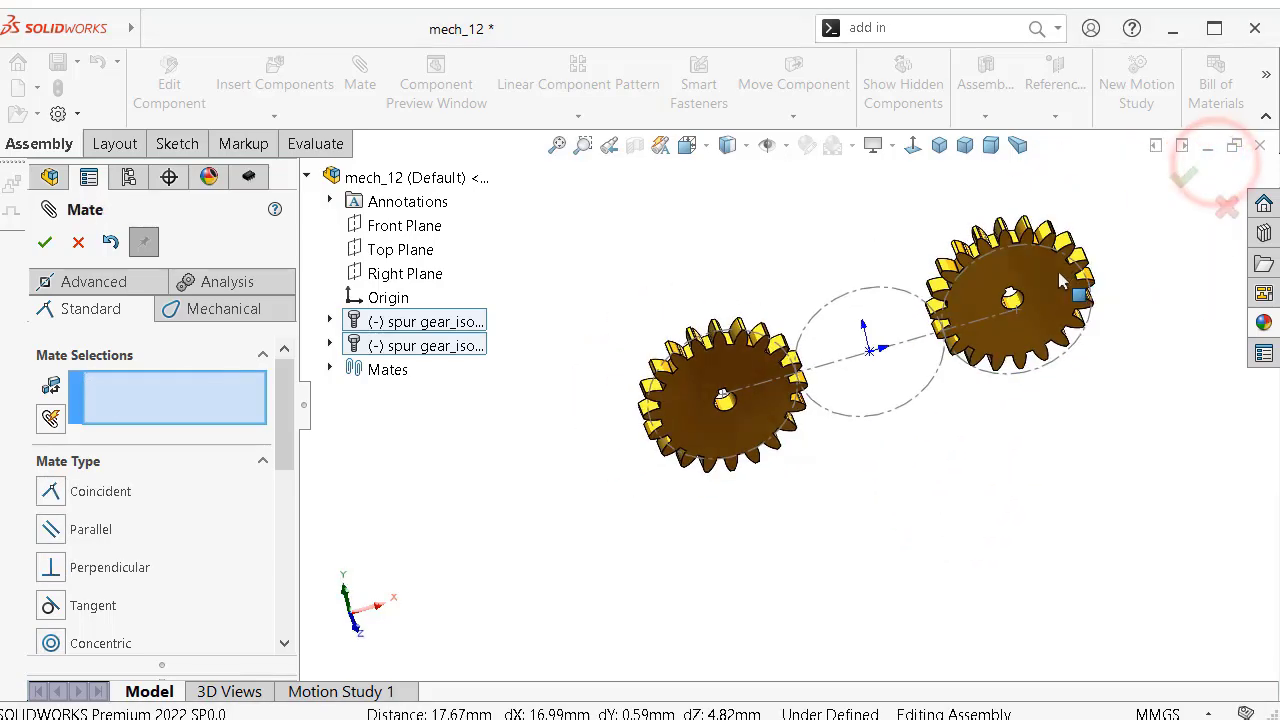
middle_click_drag(1063, 280, 1032, 298)
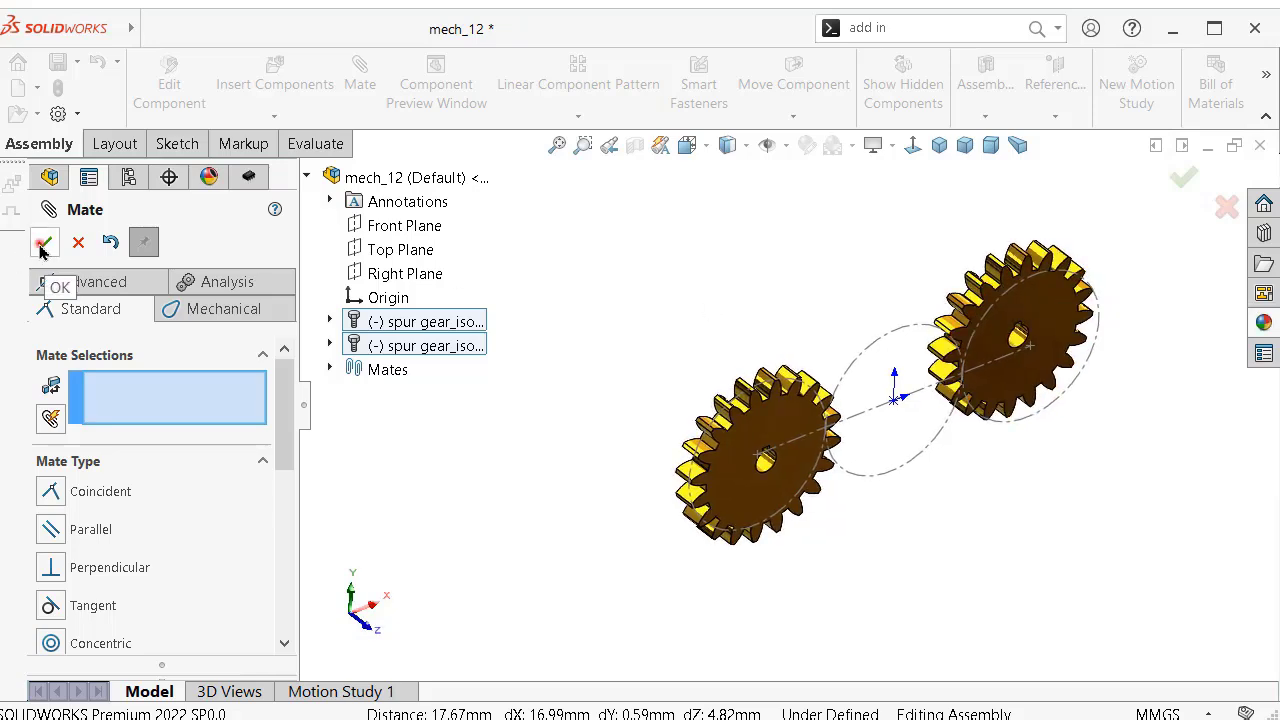
left_click(43, 244)
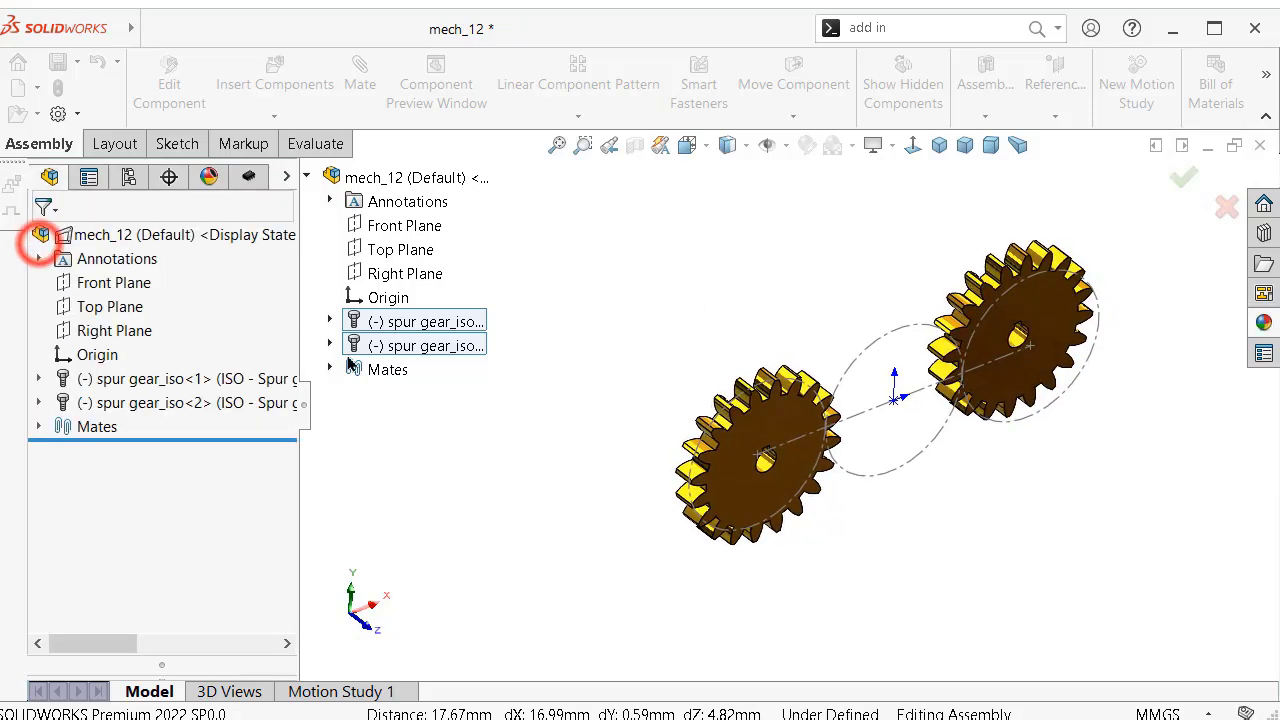
- Mate the first gear's flat face 40 mm from the Front Plane, with the distance flipped to the opposite side
left_click(116, 288)
left_click(136, 232)
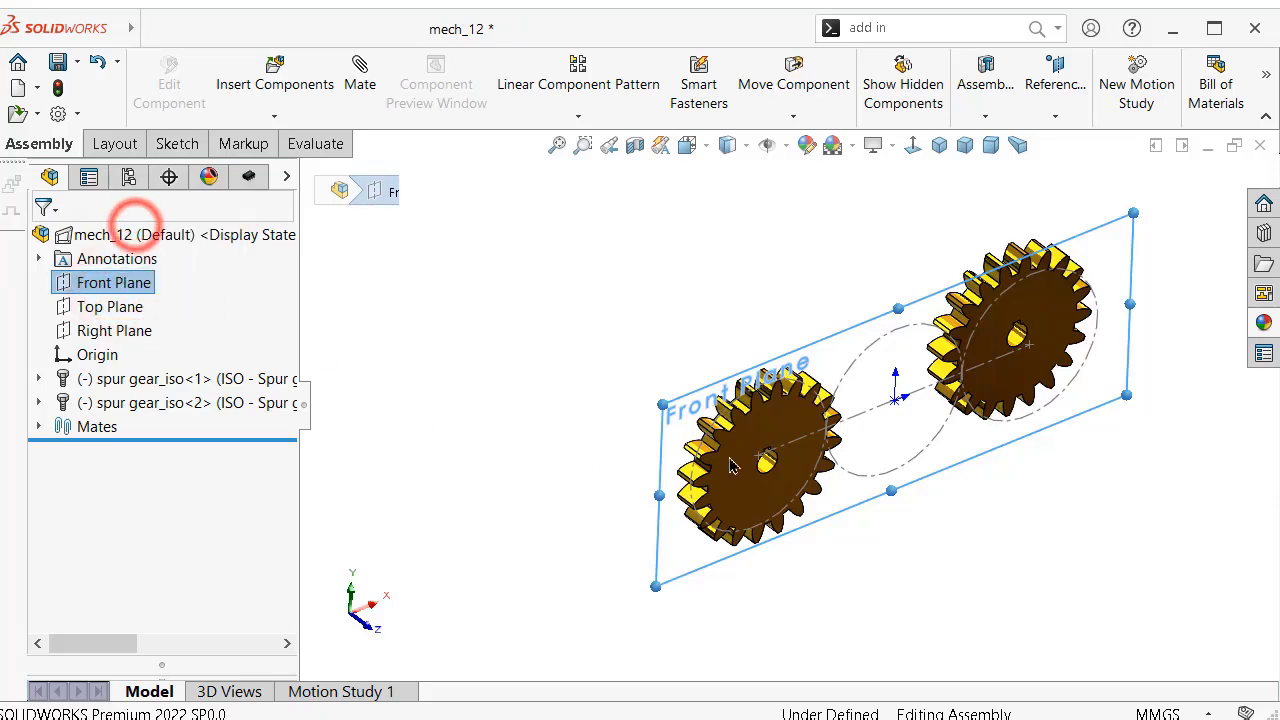
left_click(775, 422)
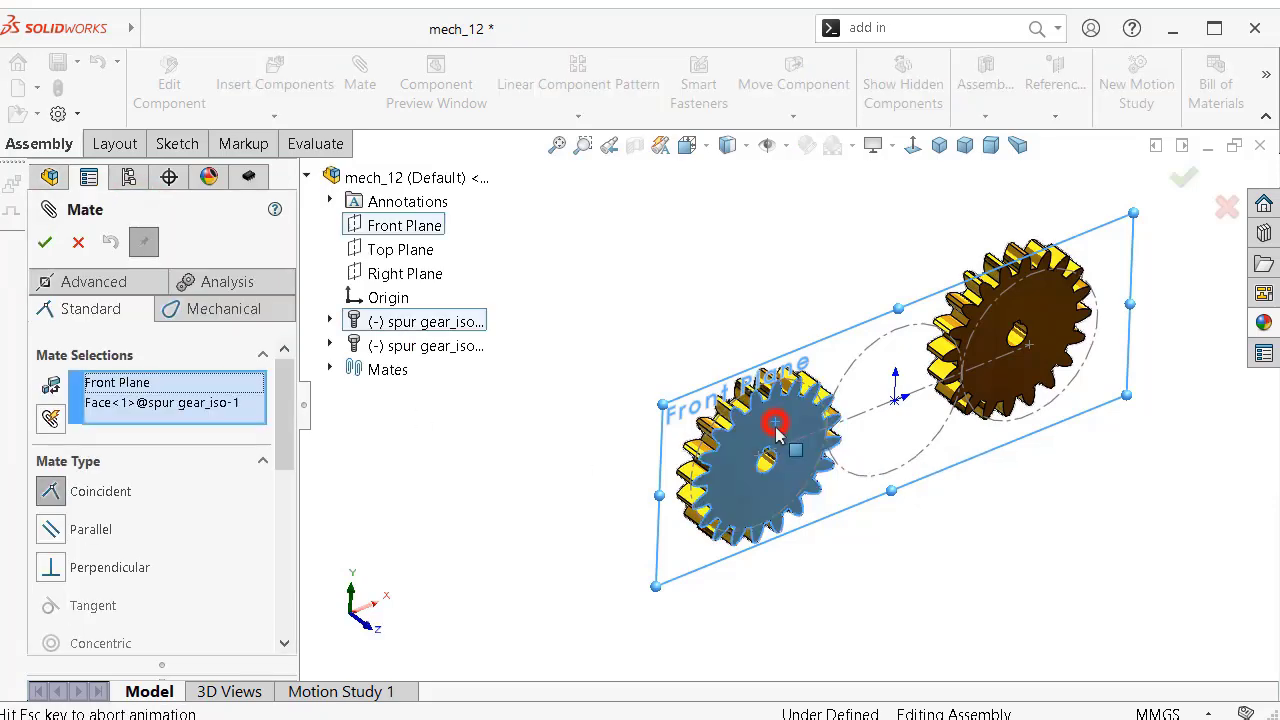
left_click(959, 465)
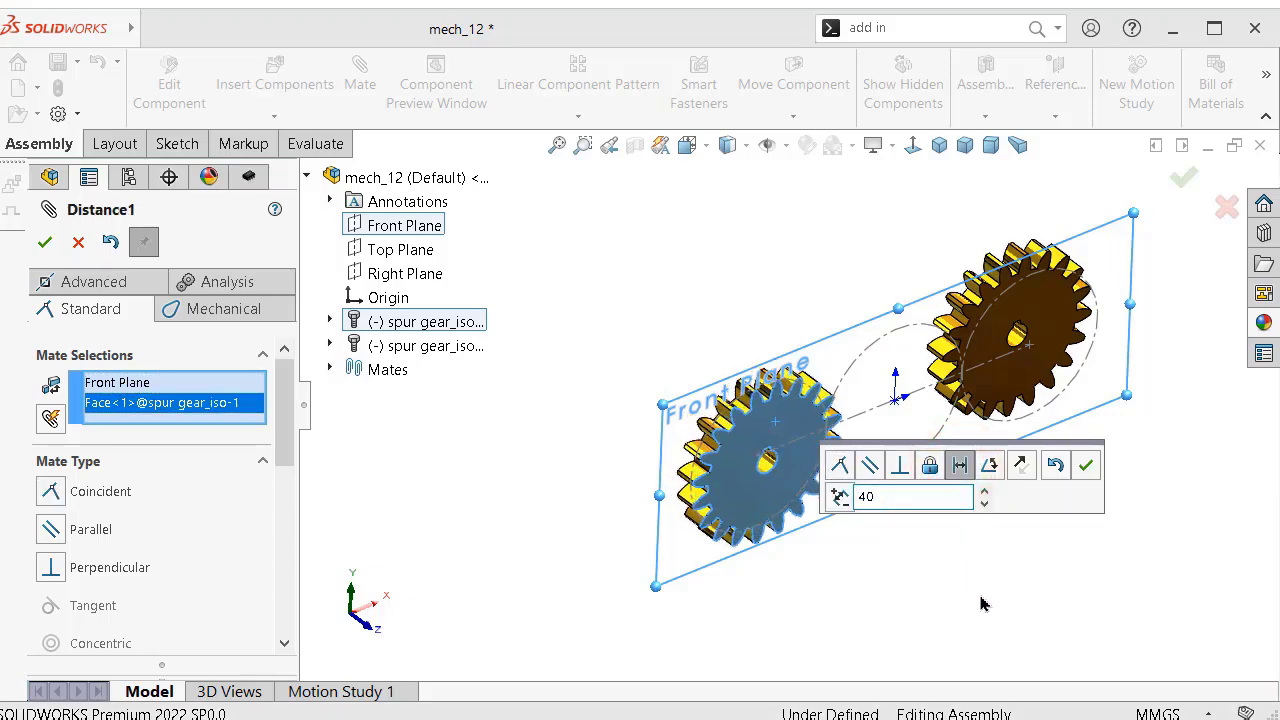
type("40")
key("Return")
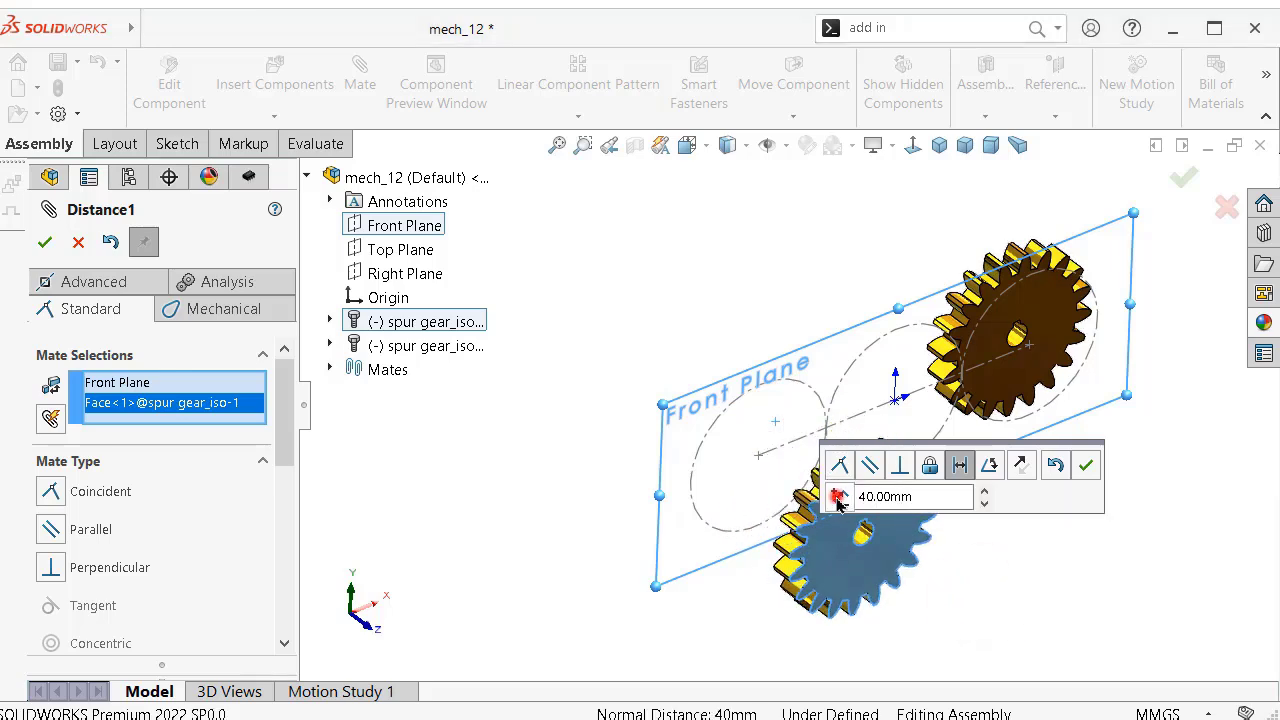
left_click(838, 498)
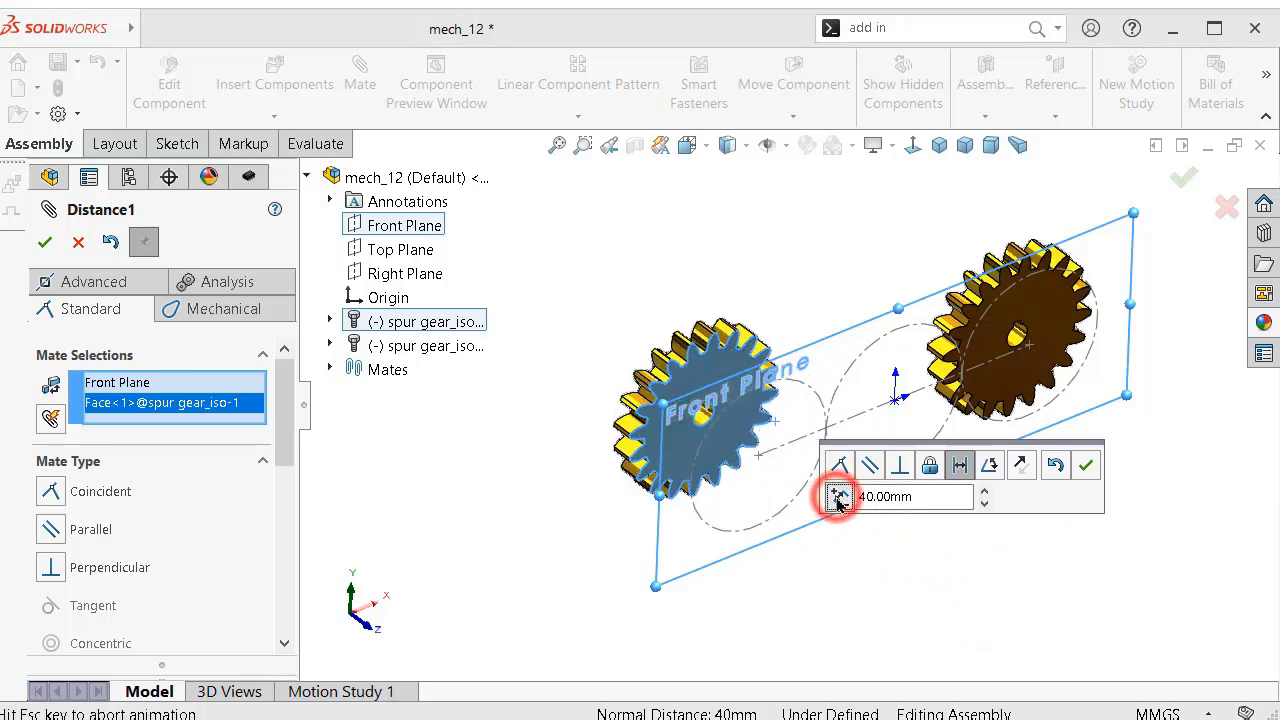
left_click(1085, 465)
- Make the two gears' flat faces coincident, finish mating and view the assembly face-on
left_click(1015, 305)
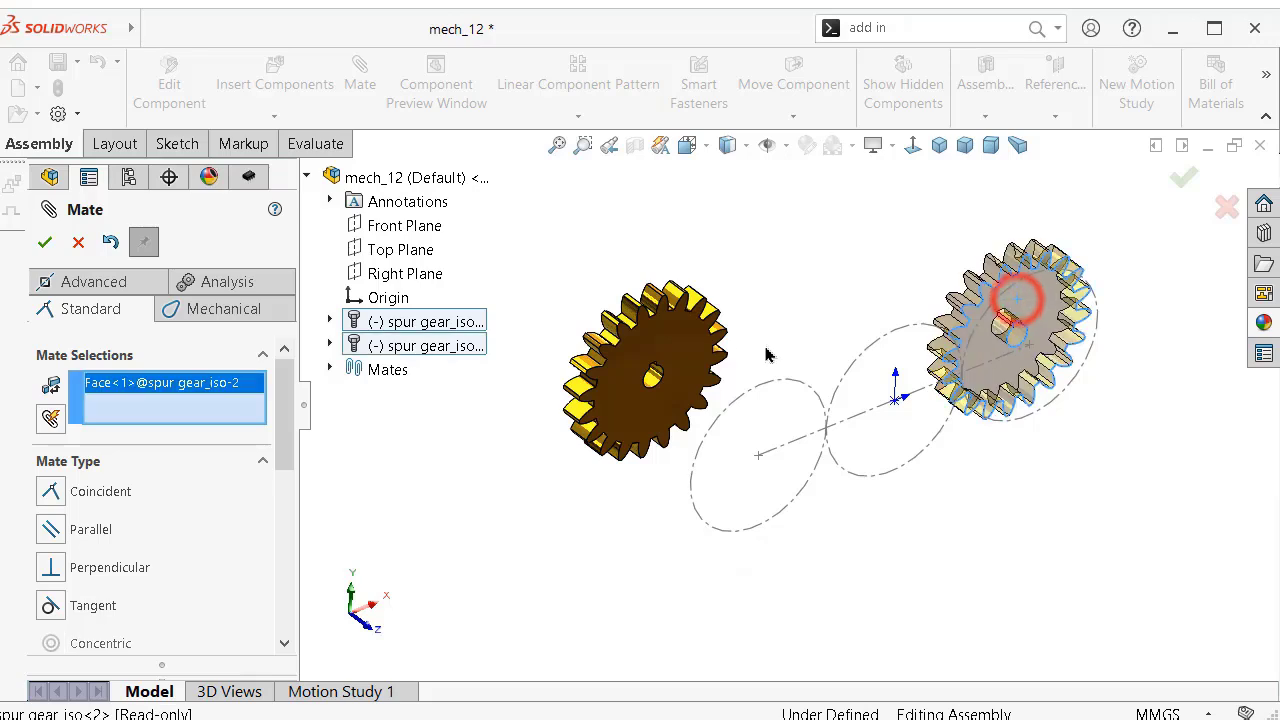
left_click(695, 352)
left_click(971, 320)
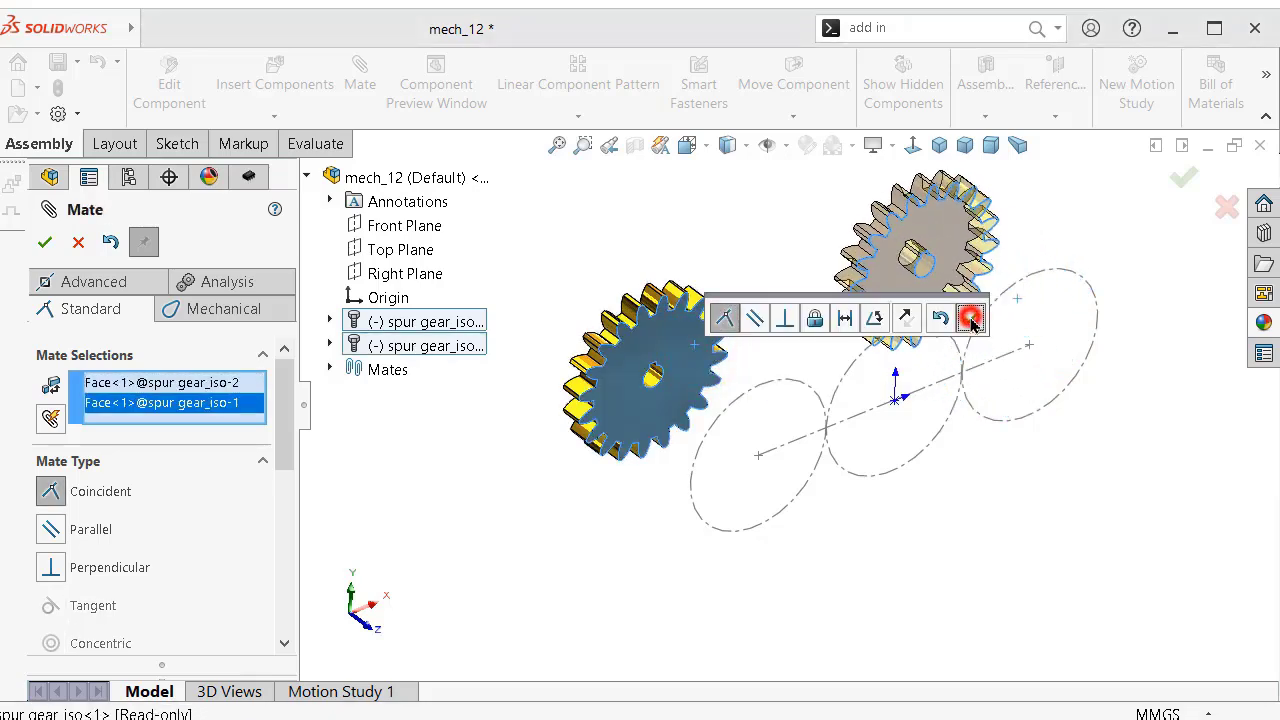
left_click(1180, 179)
left_click(912, 145)
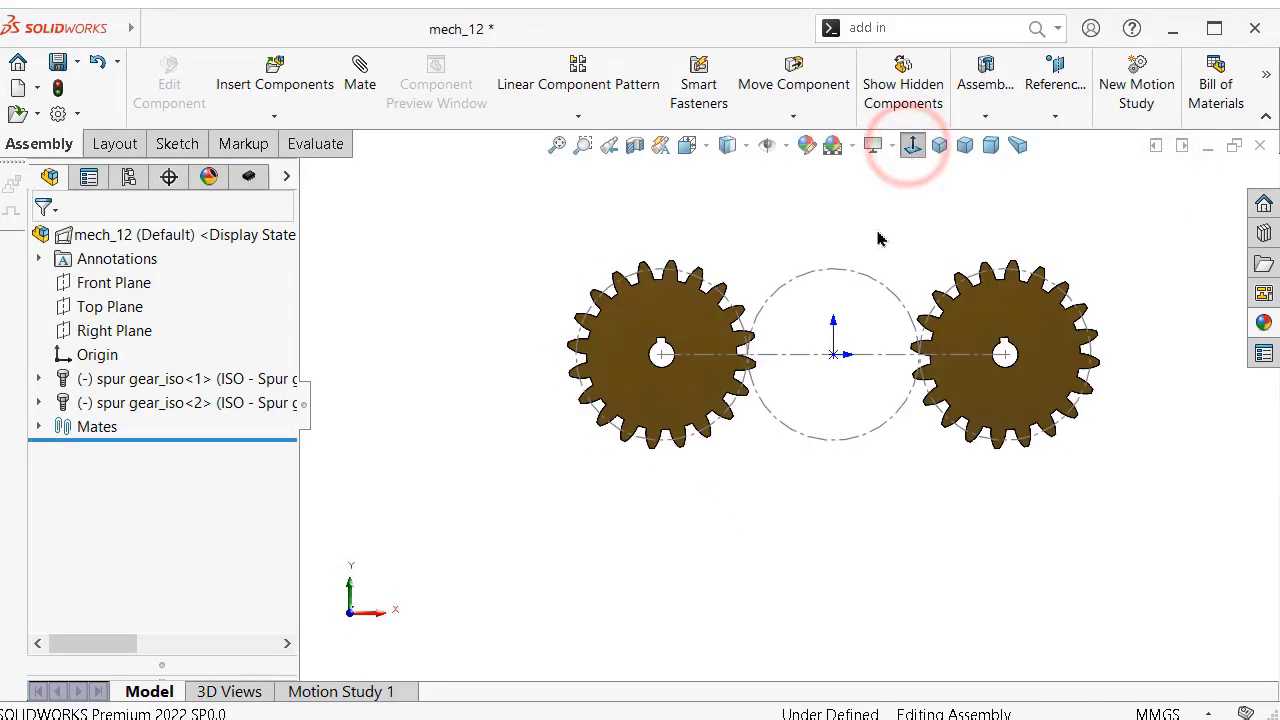
- Insert a third module 2, 20-tooth Toolbox spur gear below the other two, with Keyway set to None, and end the insertion
left_click(1263, 233)
left_click_drag(845, 566, 718, 566)
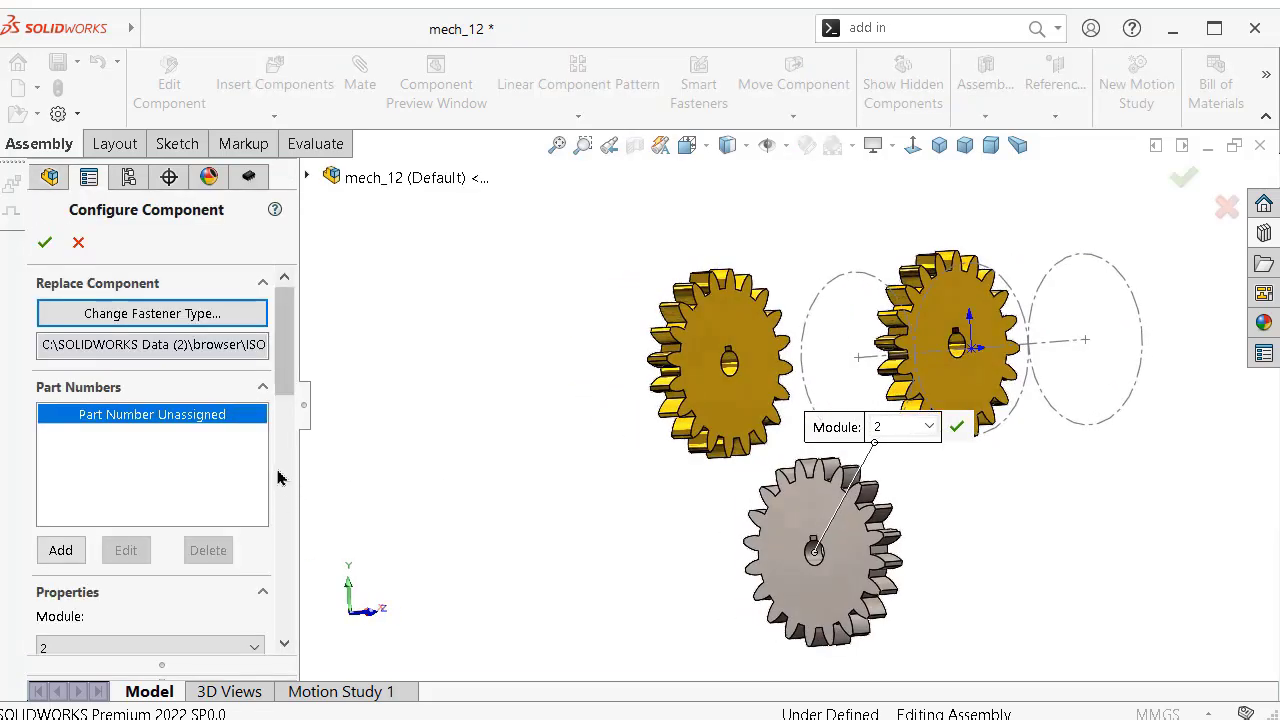
left_click_drag(285, 393, 288, 515)
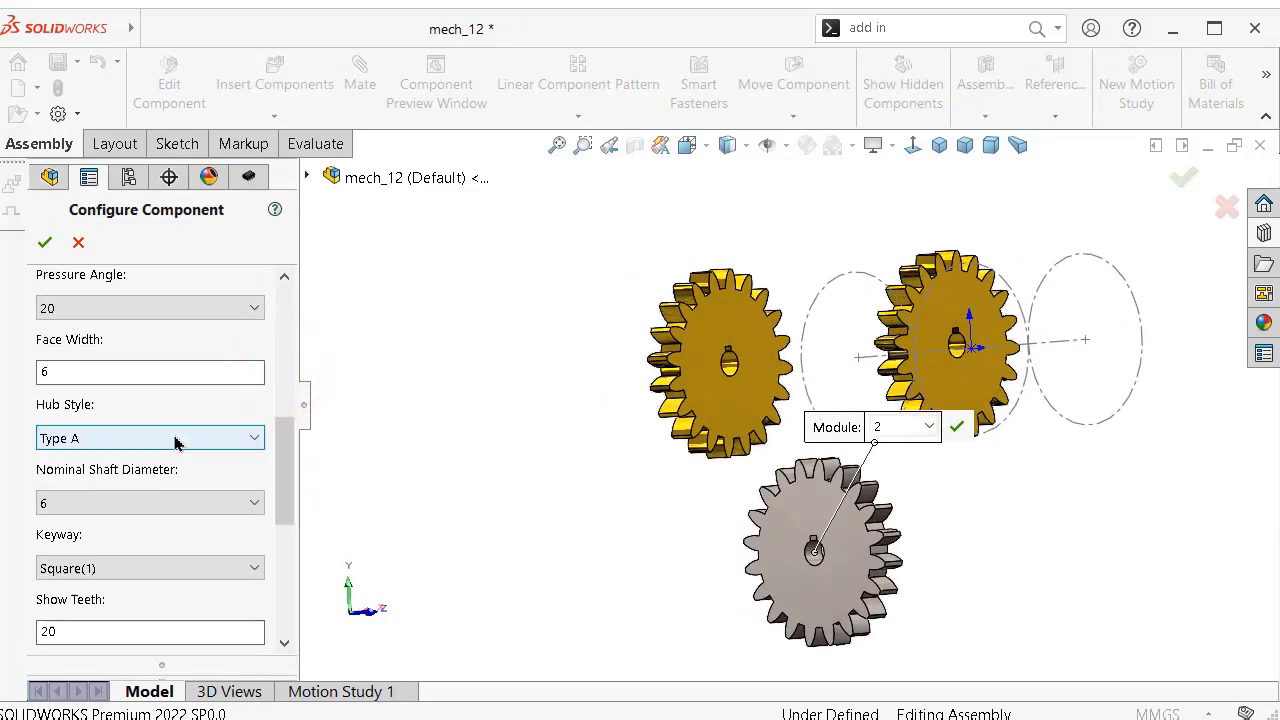
left_click(249, 560)
left_click(234, 561)
left_click(237, 562)
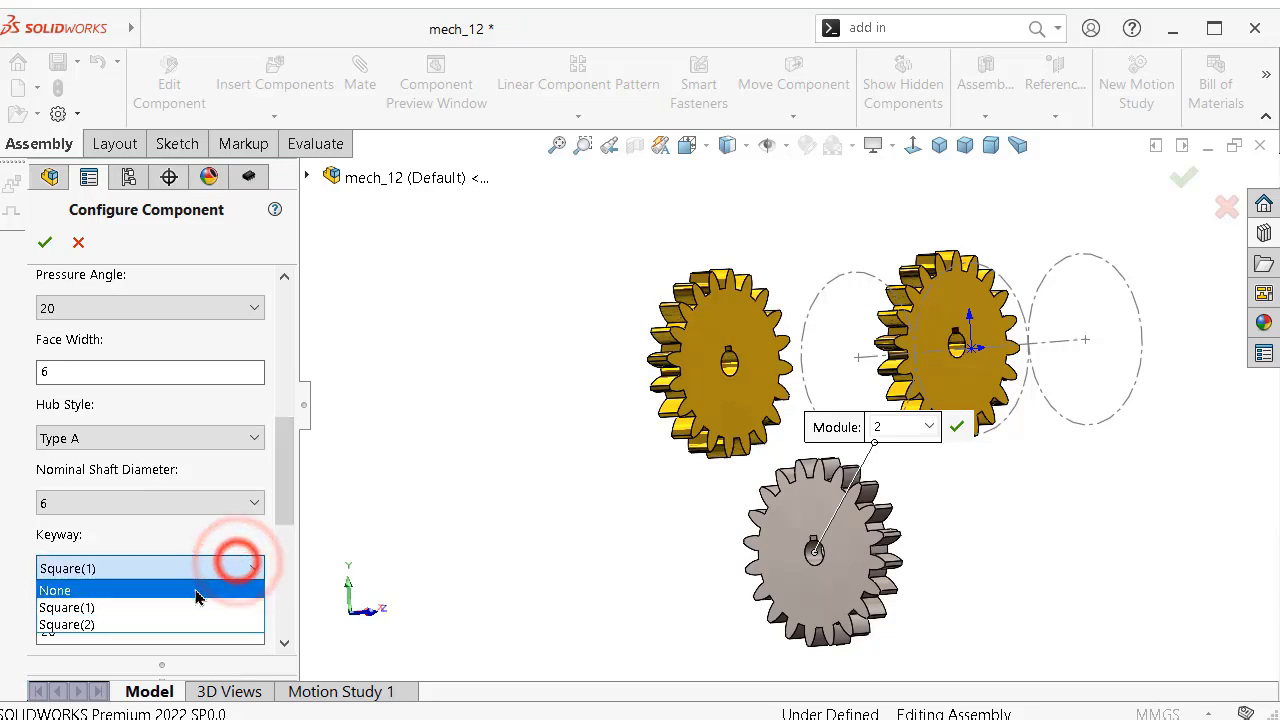
left_click(196, 591)
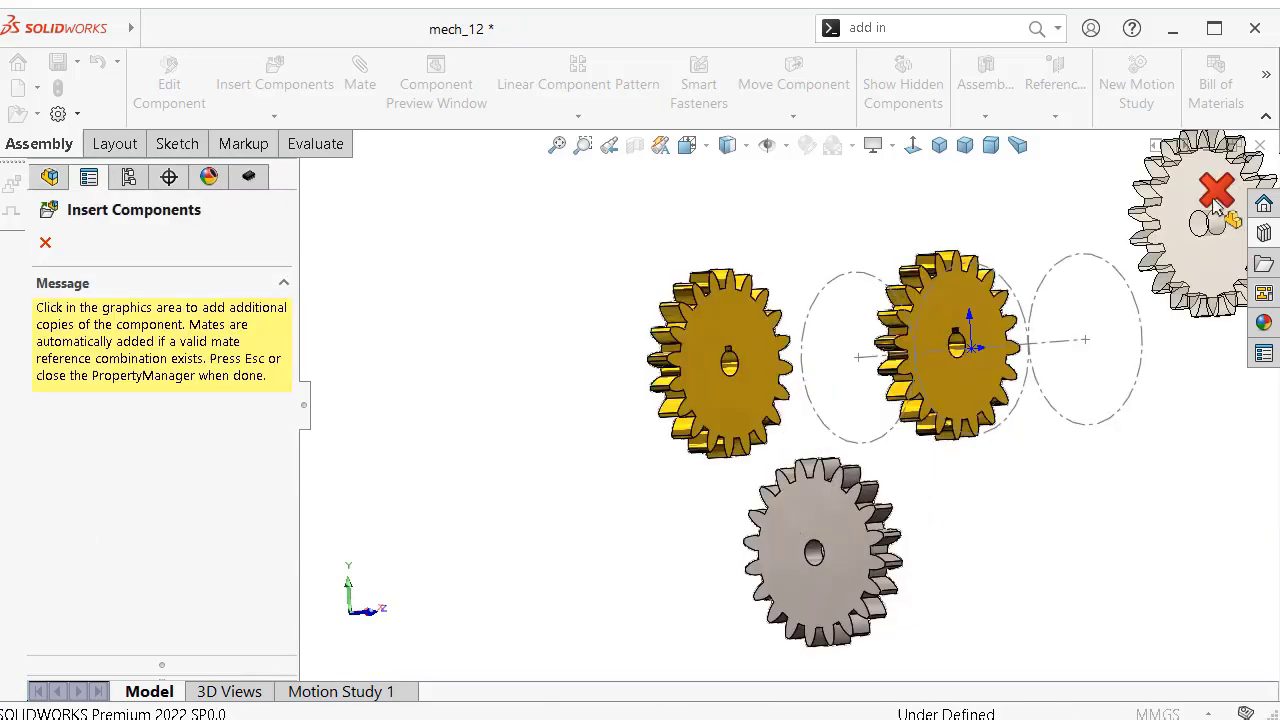
left_click(1217, 190)
- Add a concentric mate between the third gear's bore and the middle pitch circle of the layout
scroll(853, 518, "down", 5)
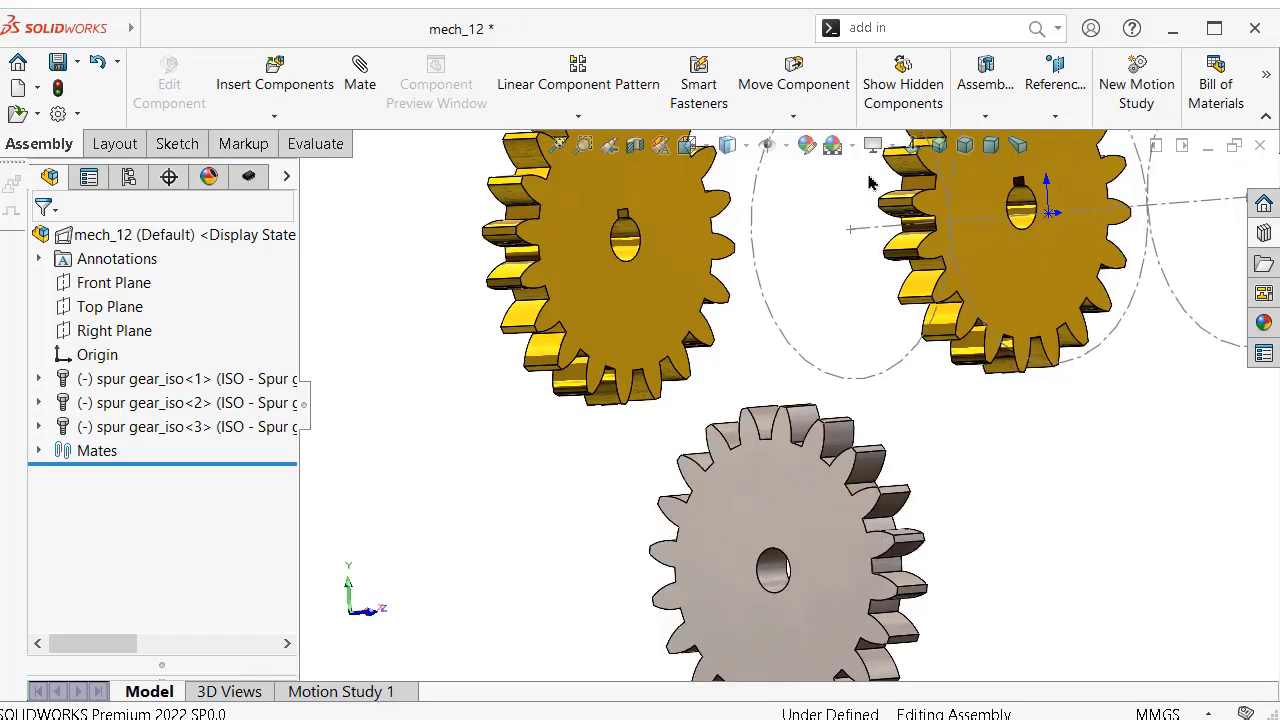
left_click(915, 154)
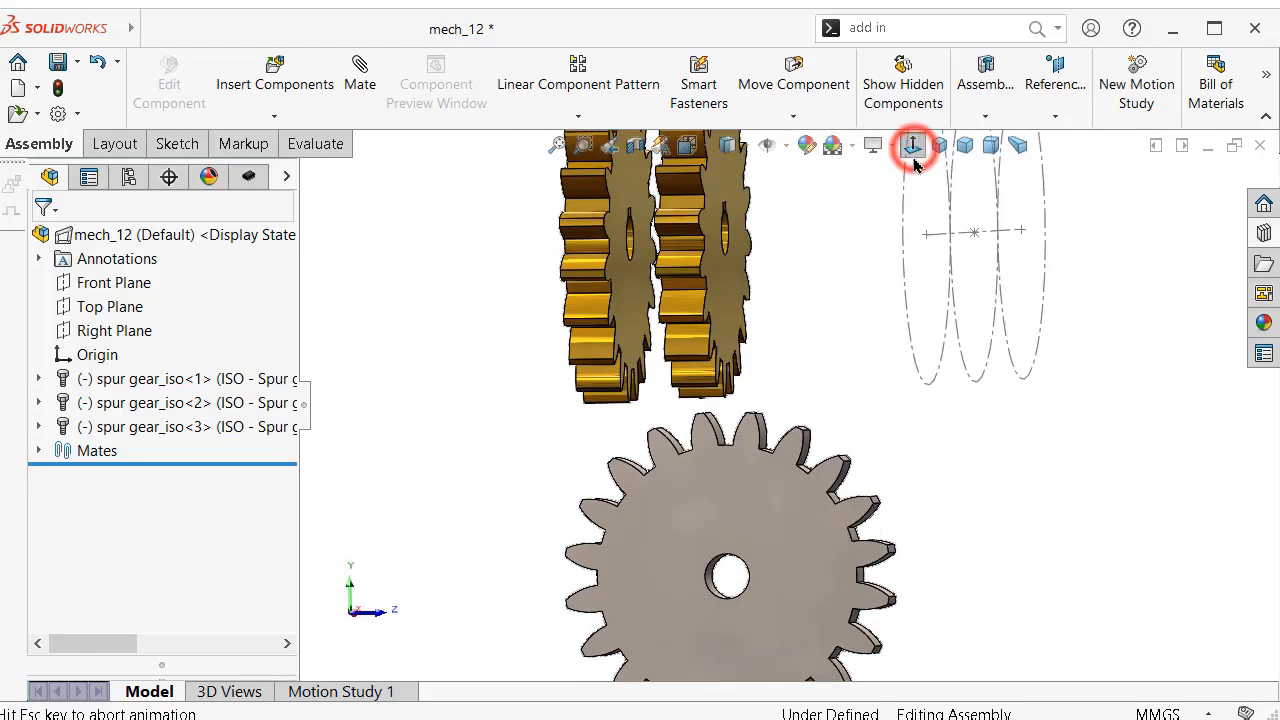
key("ctrl+1")
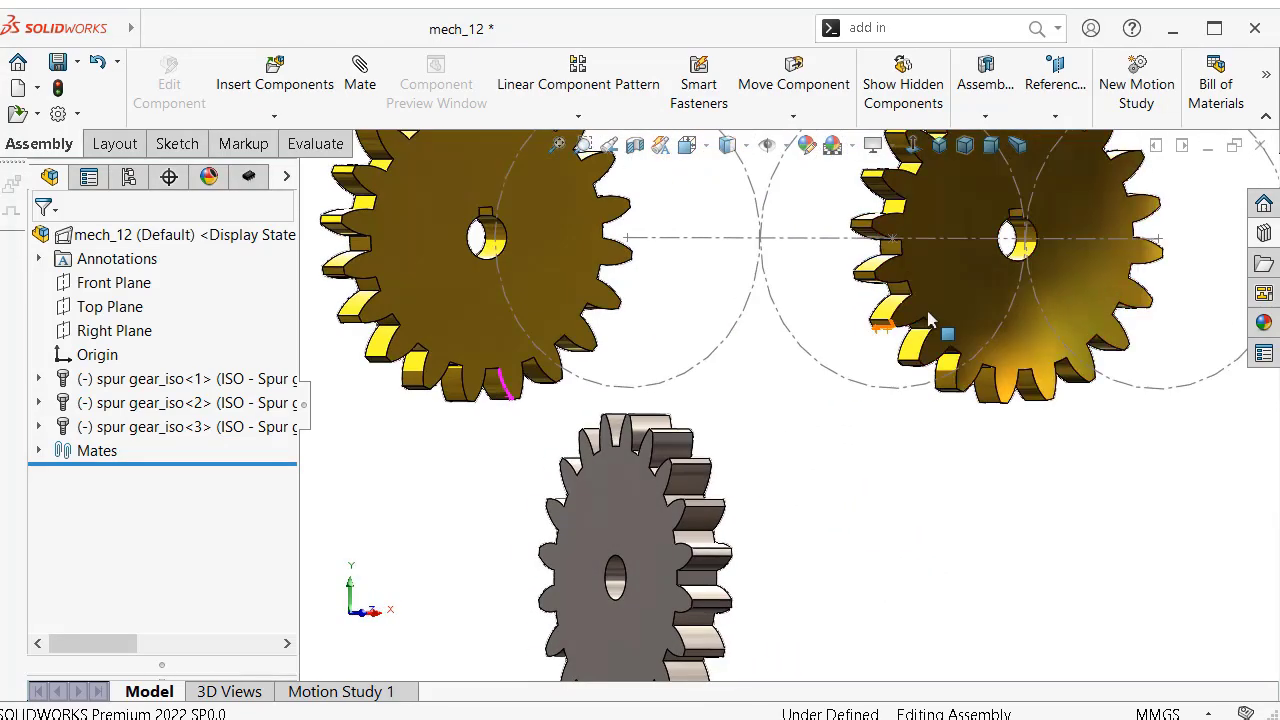
left_click(971, 300)
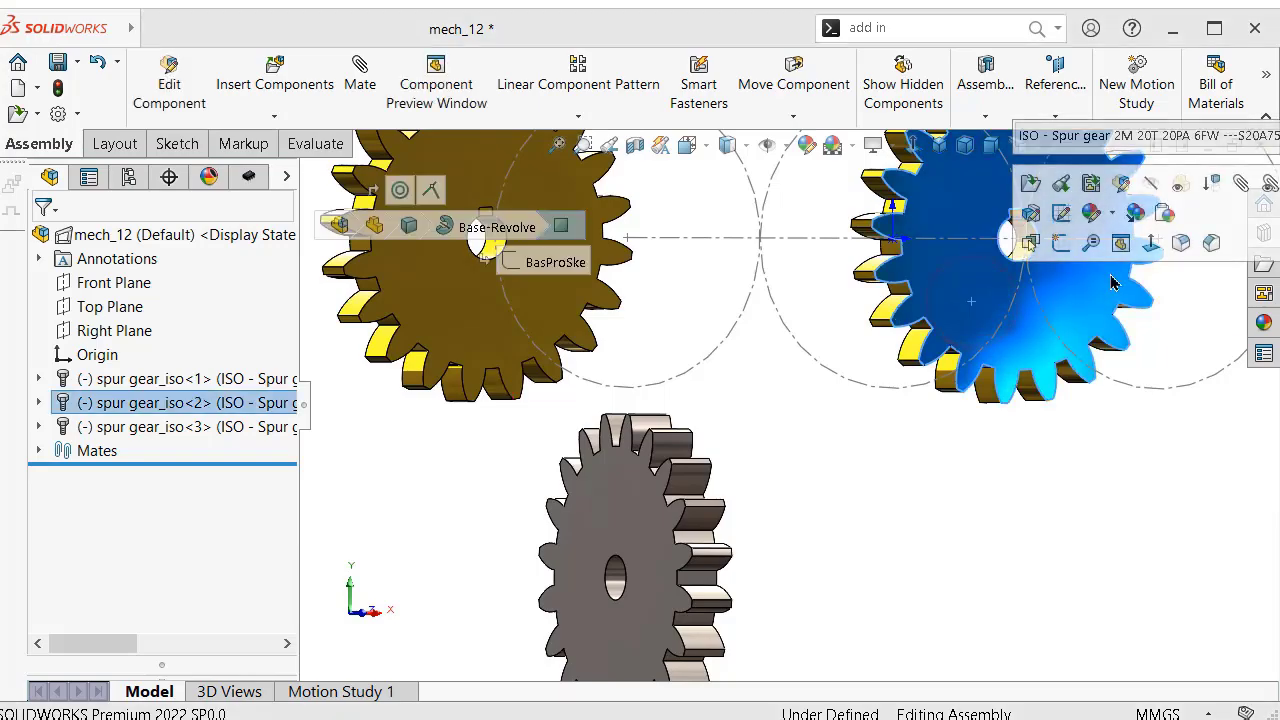
left_click(1151, 242)
left_click(949, 499)
middle_click_drag(746, 513, 712, 515)
scroll(733, 515, "down", 4)
left_click(752, 487)
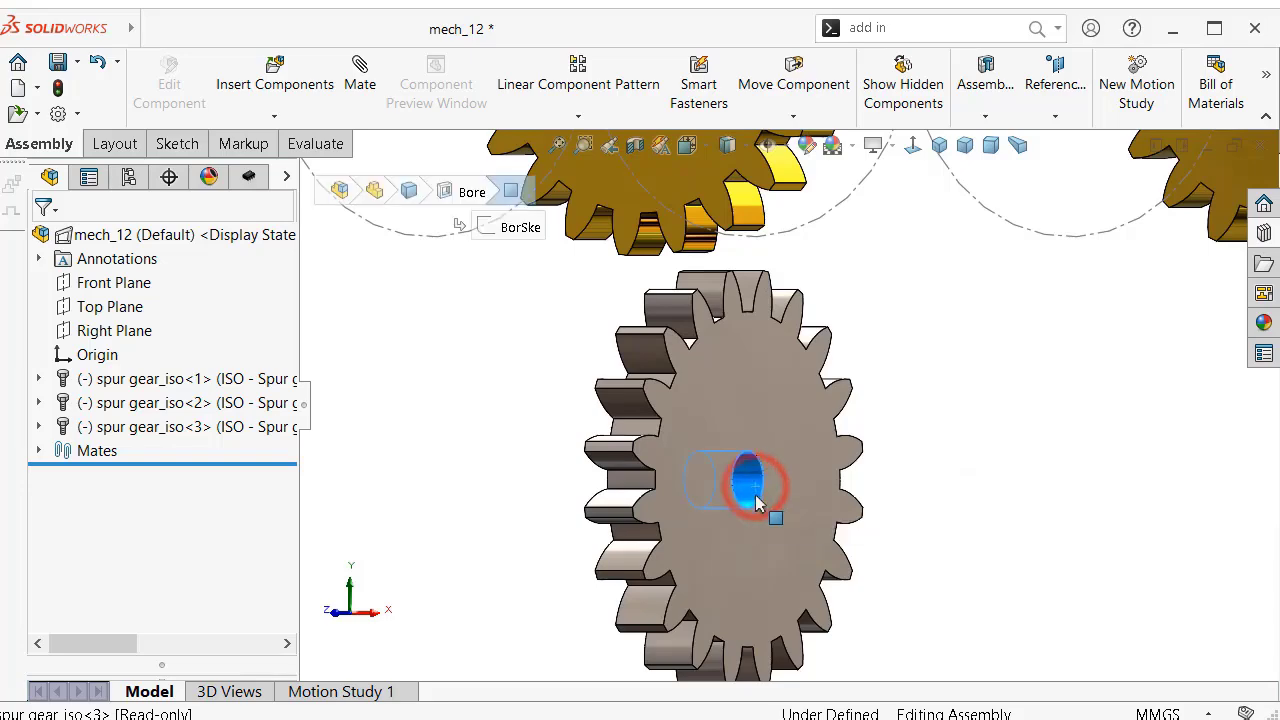
left_click(1021, 365)
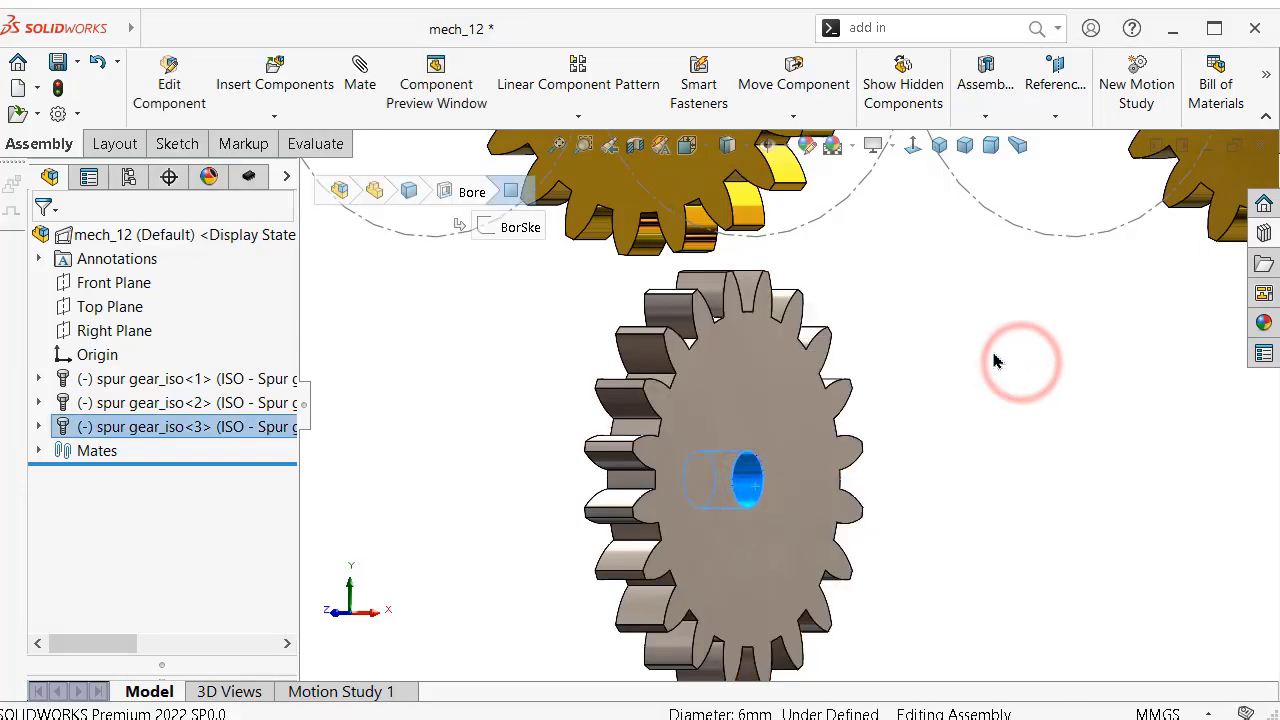
middle_click_drag(933, 340, 966, 335)
scroll(967, 309, "up", 2)
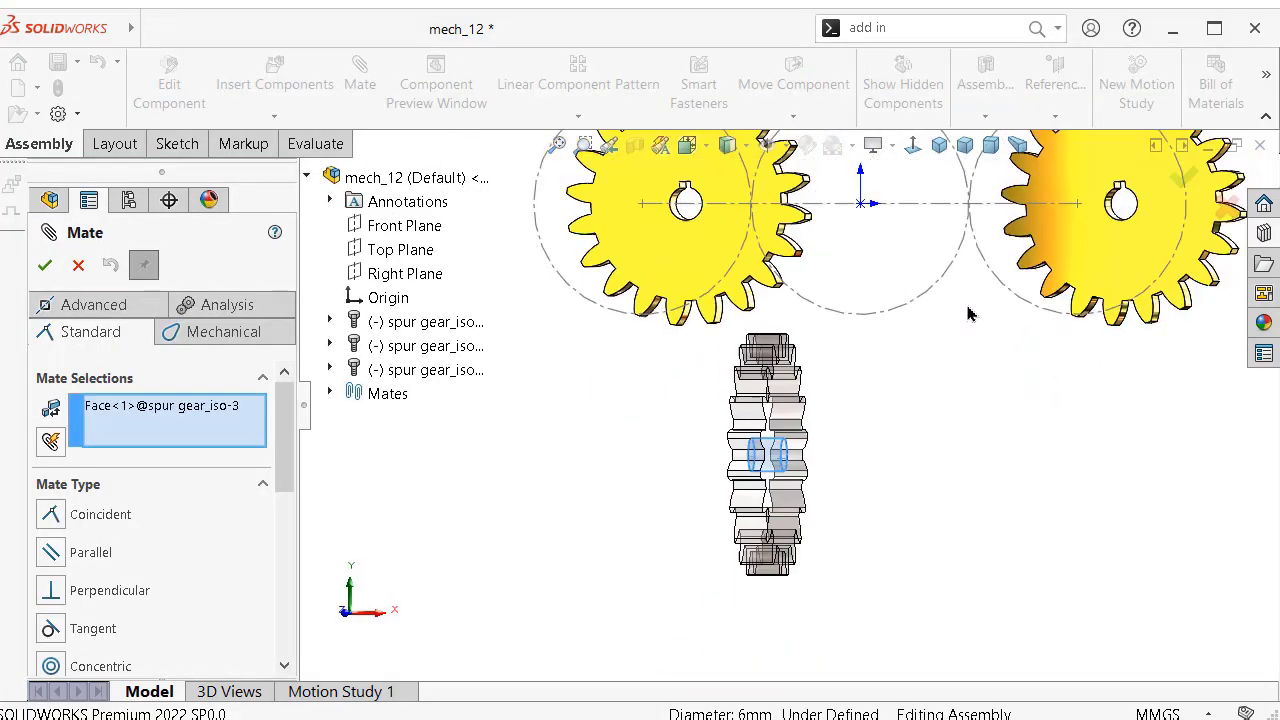
left_click(928, 293)
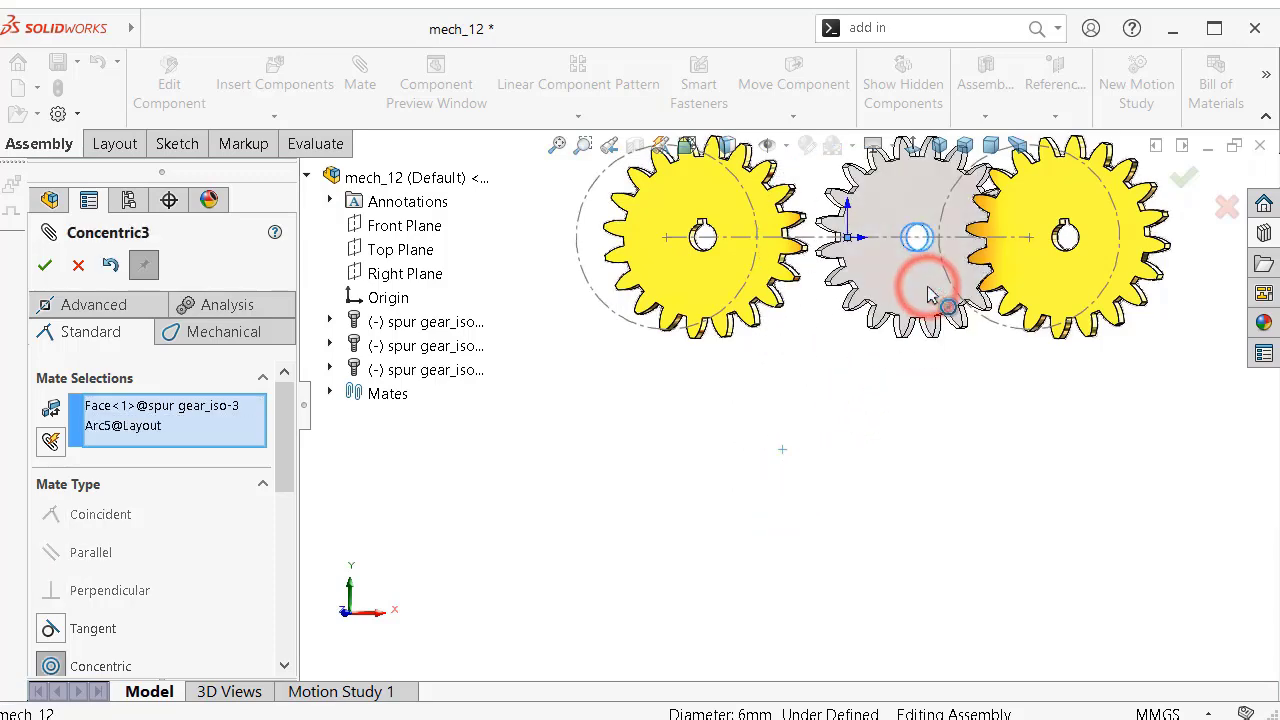
left_click(1113, 237)
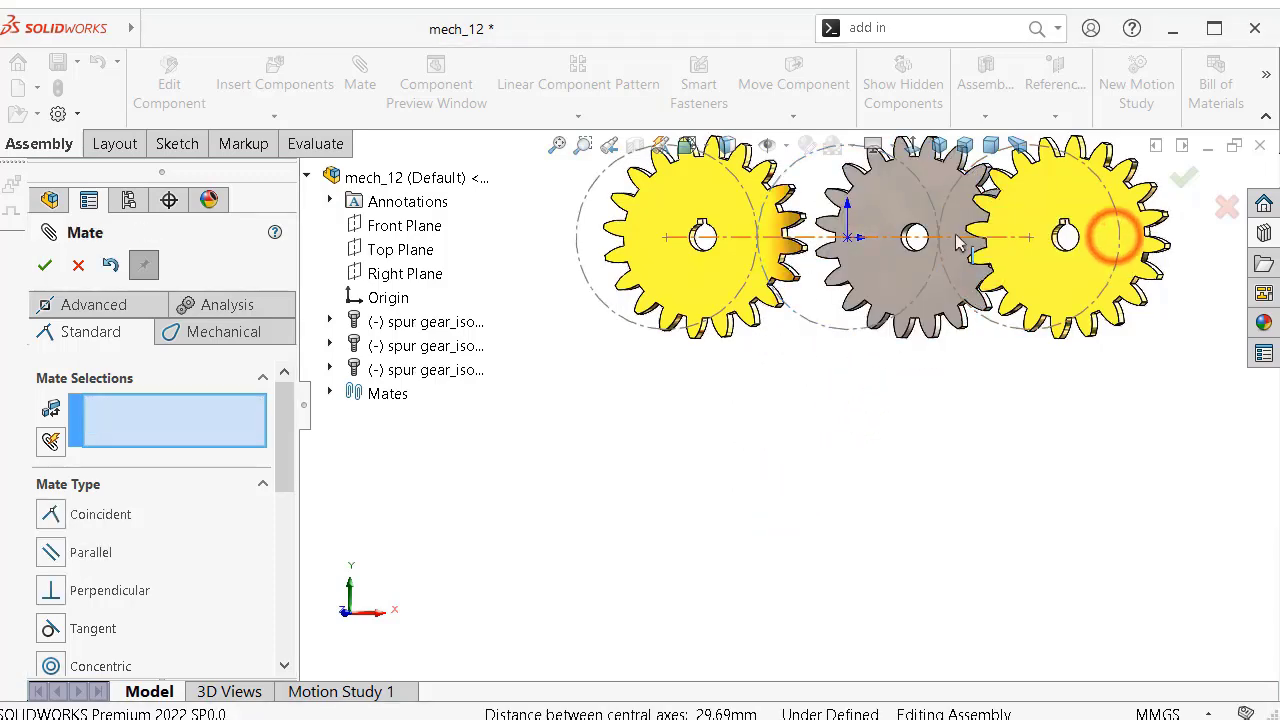
- Make the third gear's flat face coincident with the second gear's flat face and finish mating
key("ctrl+7")
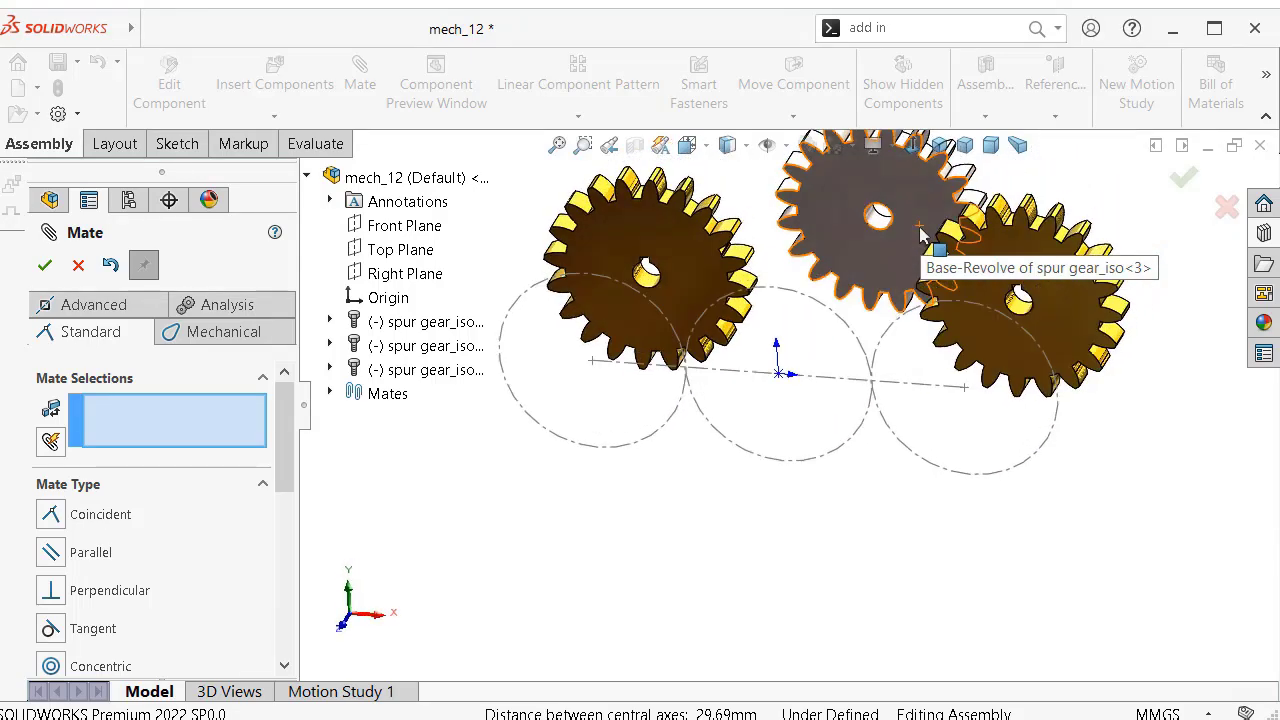
left_click(926, 209)
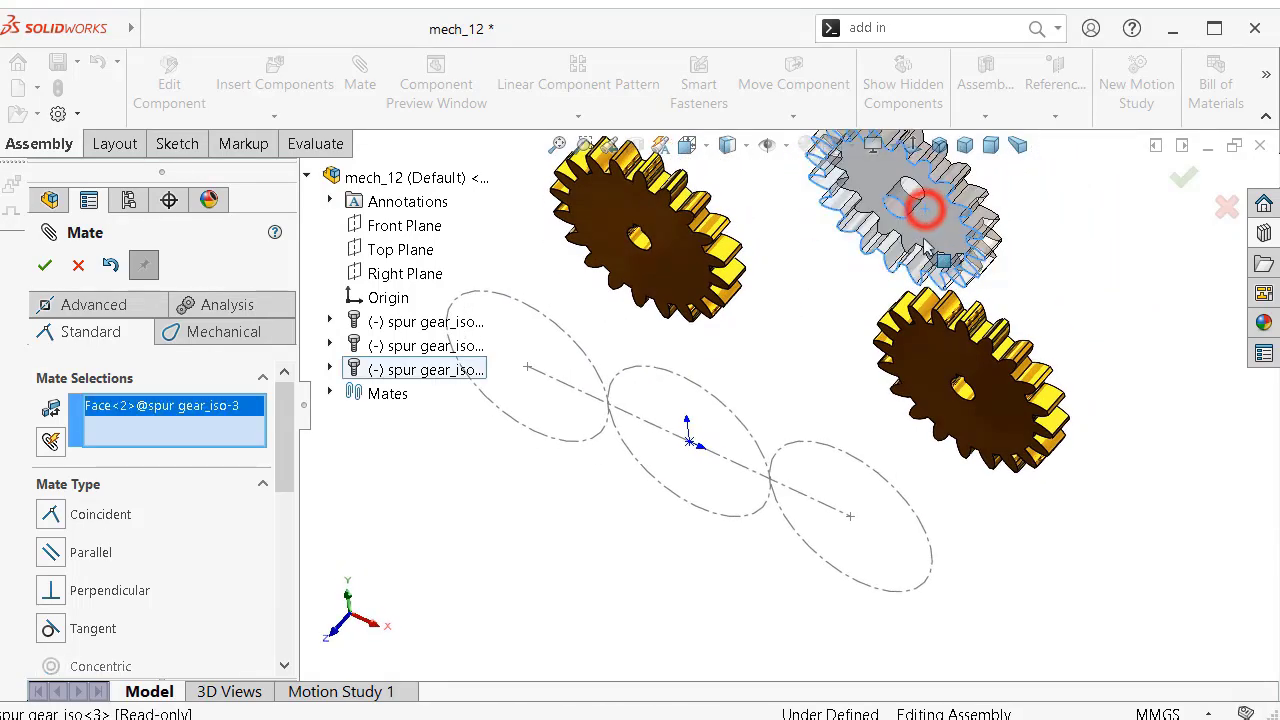
left_click(925, 347)
left_click(1203, 290)
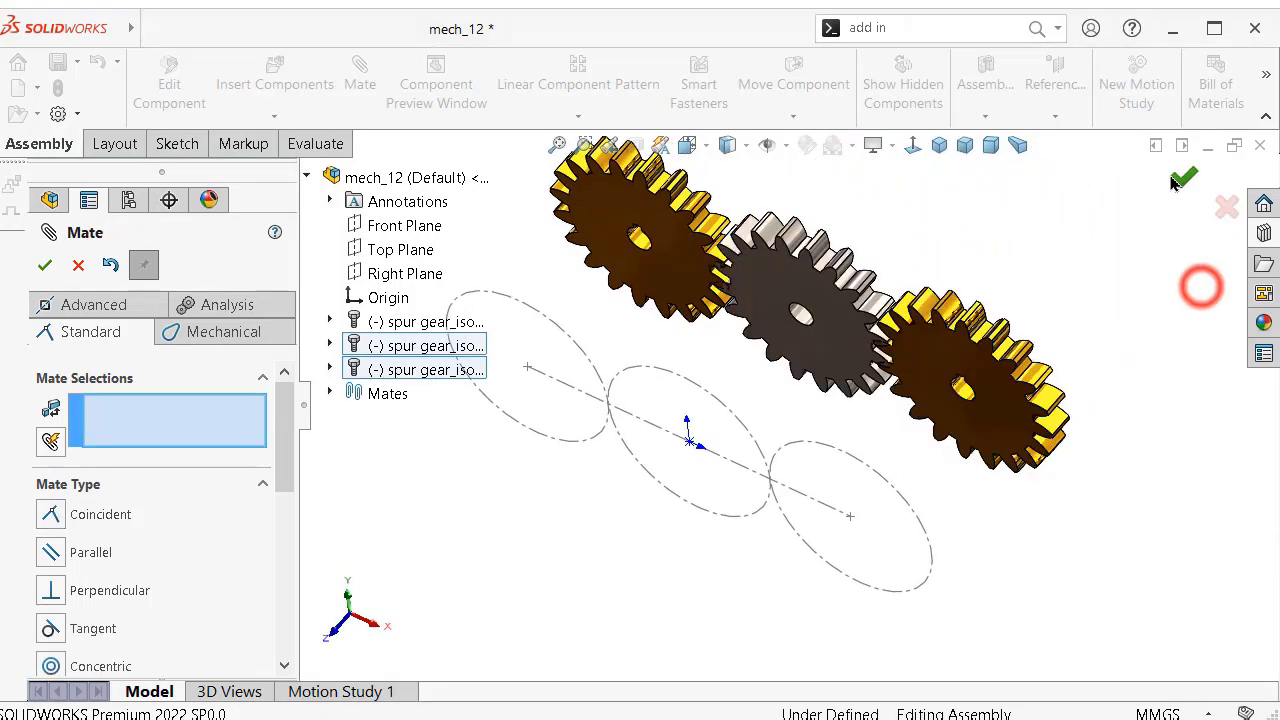
left_click(1183, 178)
- Rotate the middle gear by hand until its teeth mesh with both outer gears, and view the assembly face-on
key("ctrl+1")
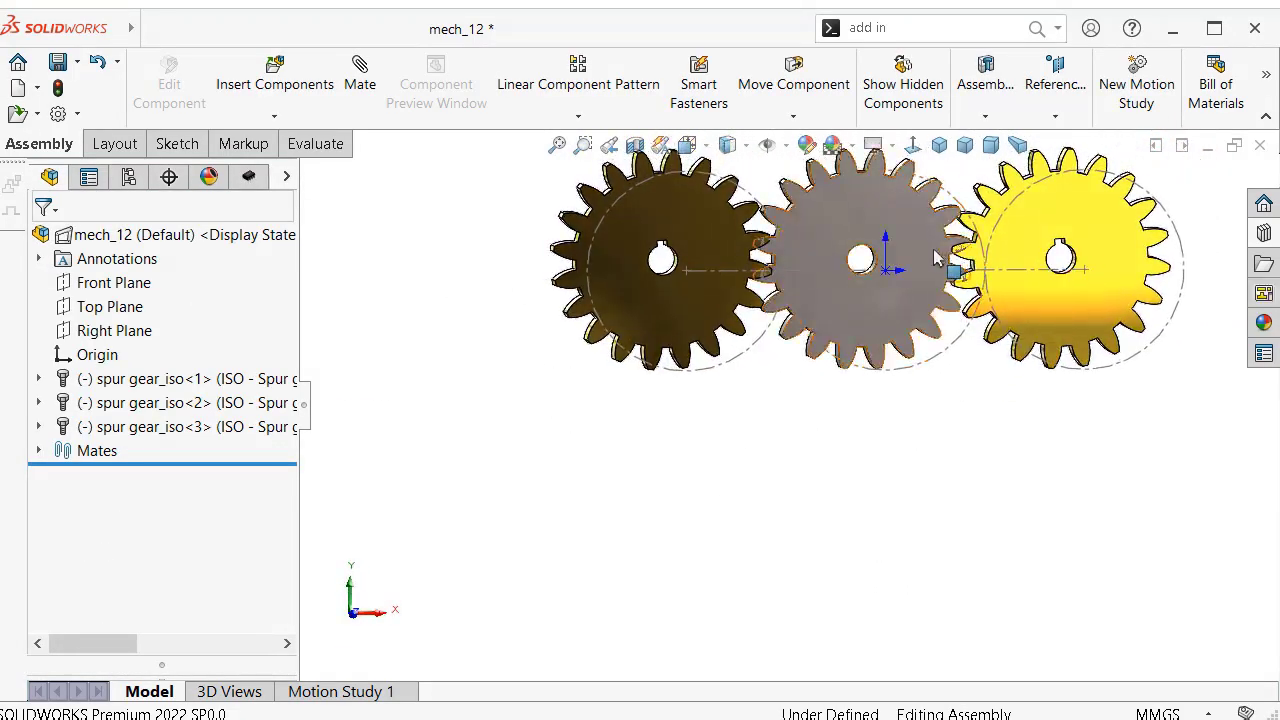
scroll(950, 240, "down", 2)
left_click_drag(893, 232, 868, 206)
middle_click_drag(868, 206, 866, 226)
scroll(866, 226, "up", 1)
middle_click_drag(914, 538, 916, 550)
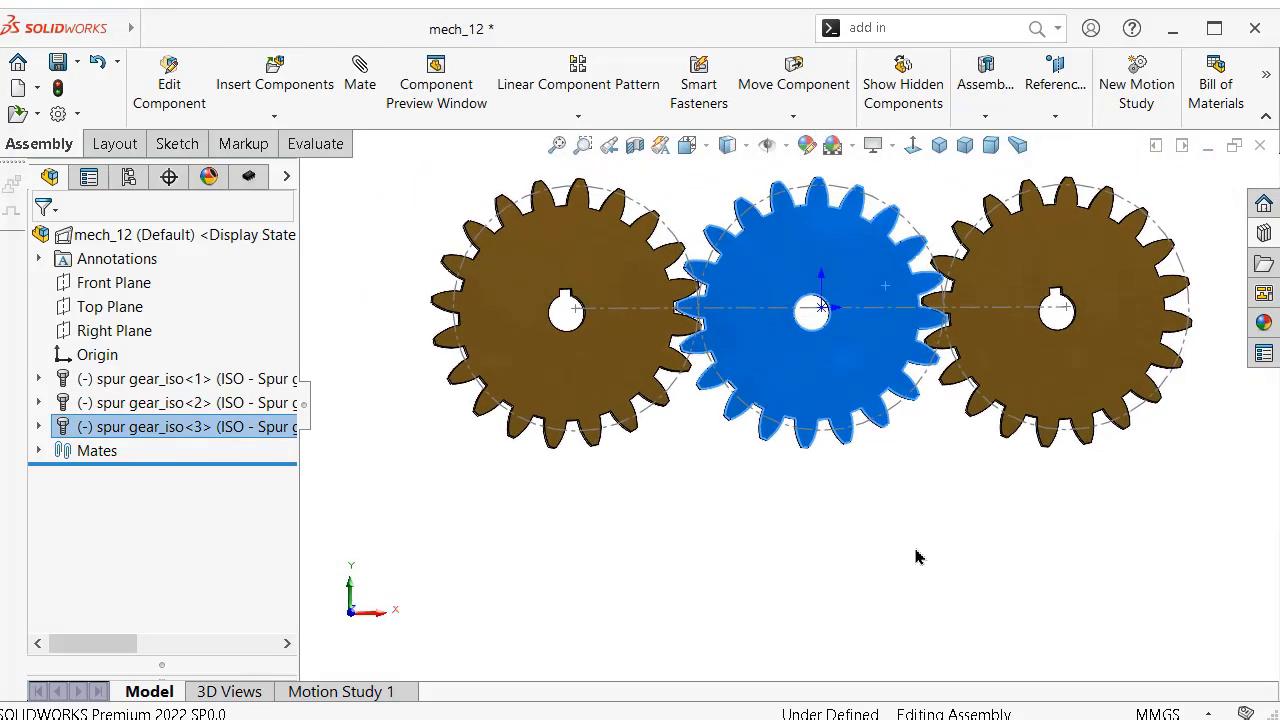
left_click(916, 556)
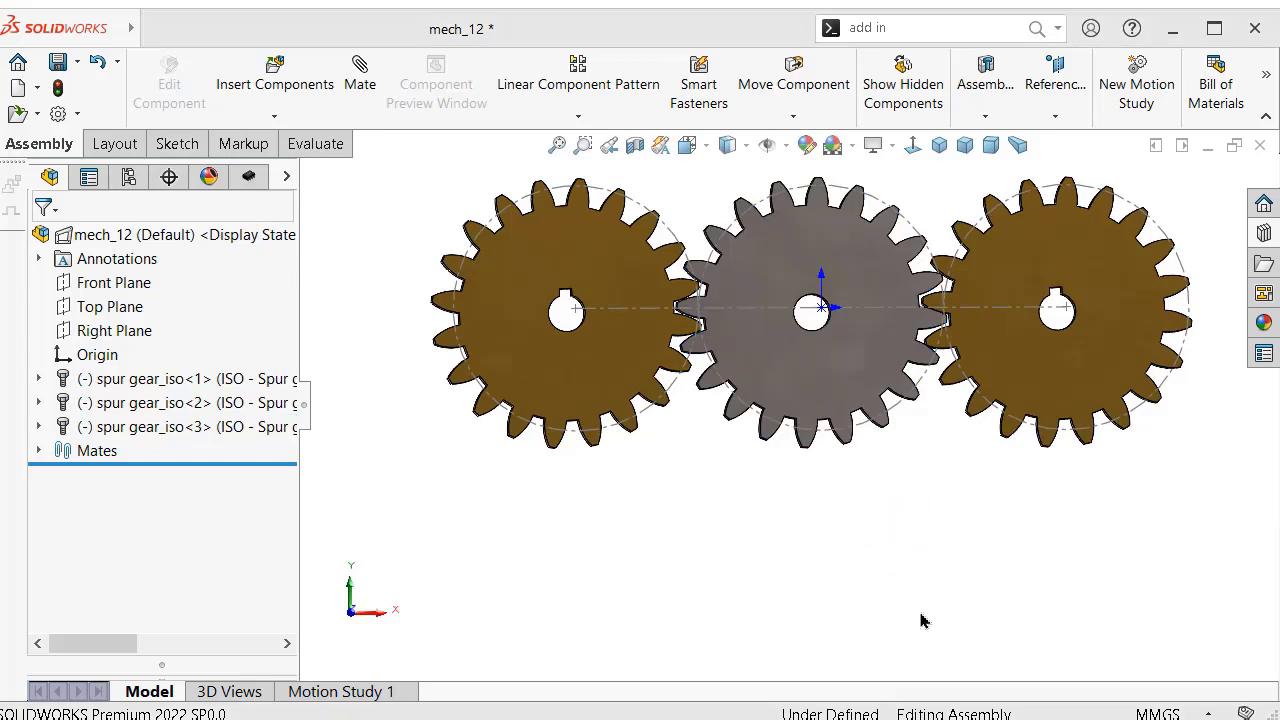
left_click(912, 145)
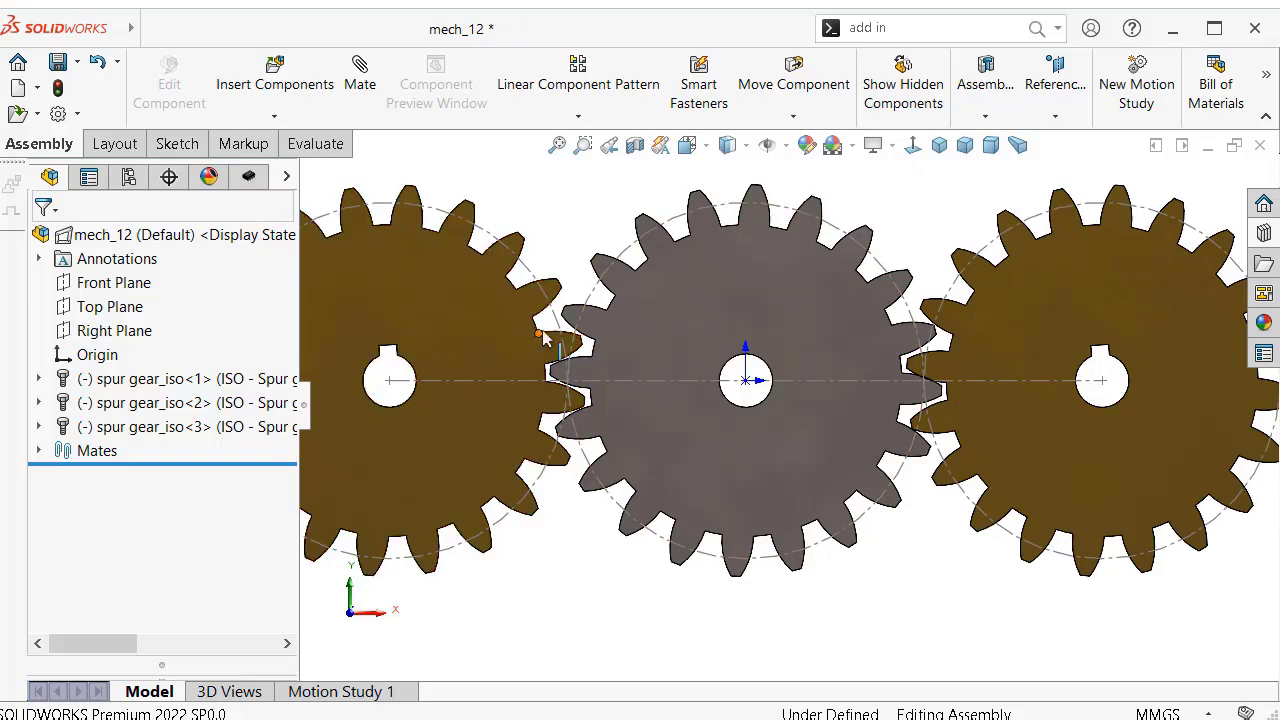
- Examine the tooth-cut sketch of the first gear and compare its pitch circle with the layout circles
left_click(38, 379)
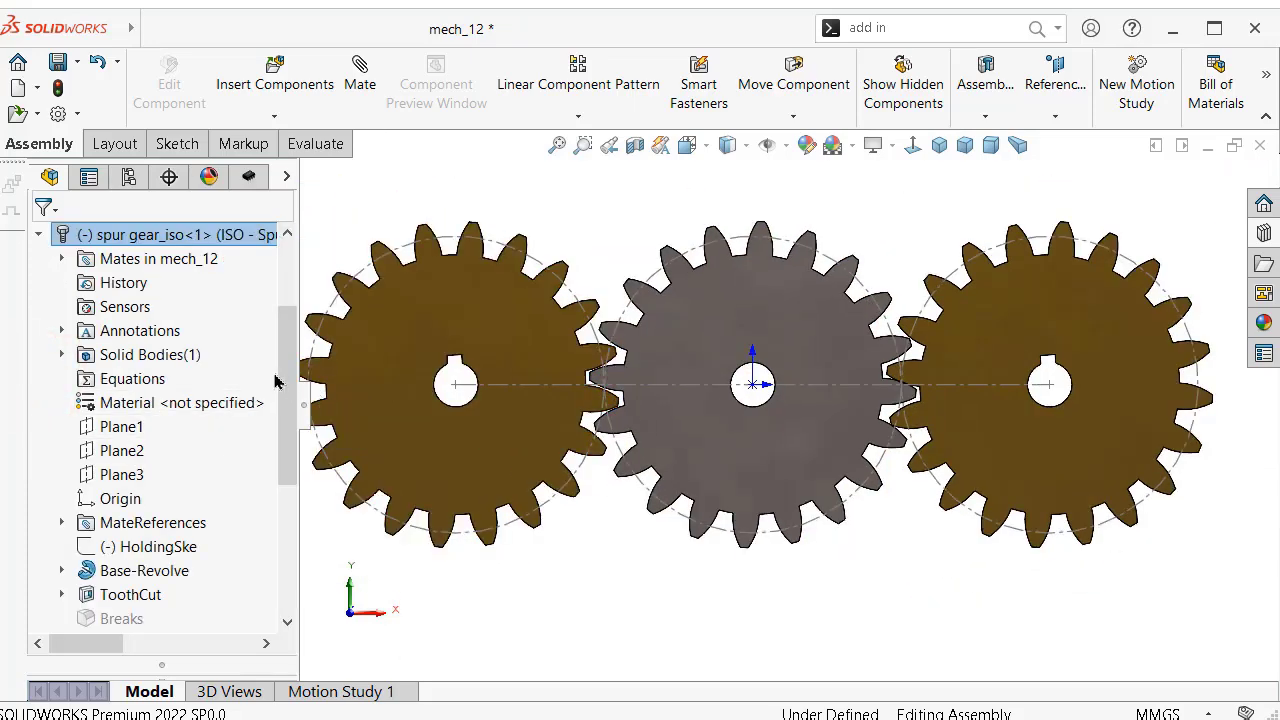
left_click_drag(285, 378, 302, 469)
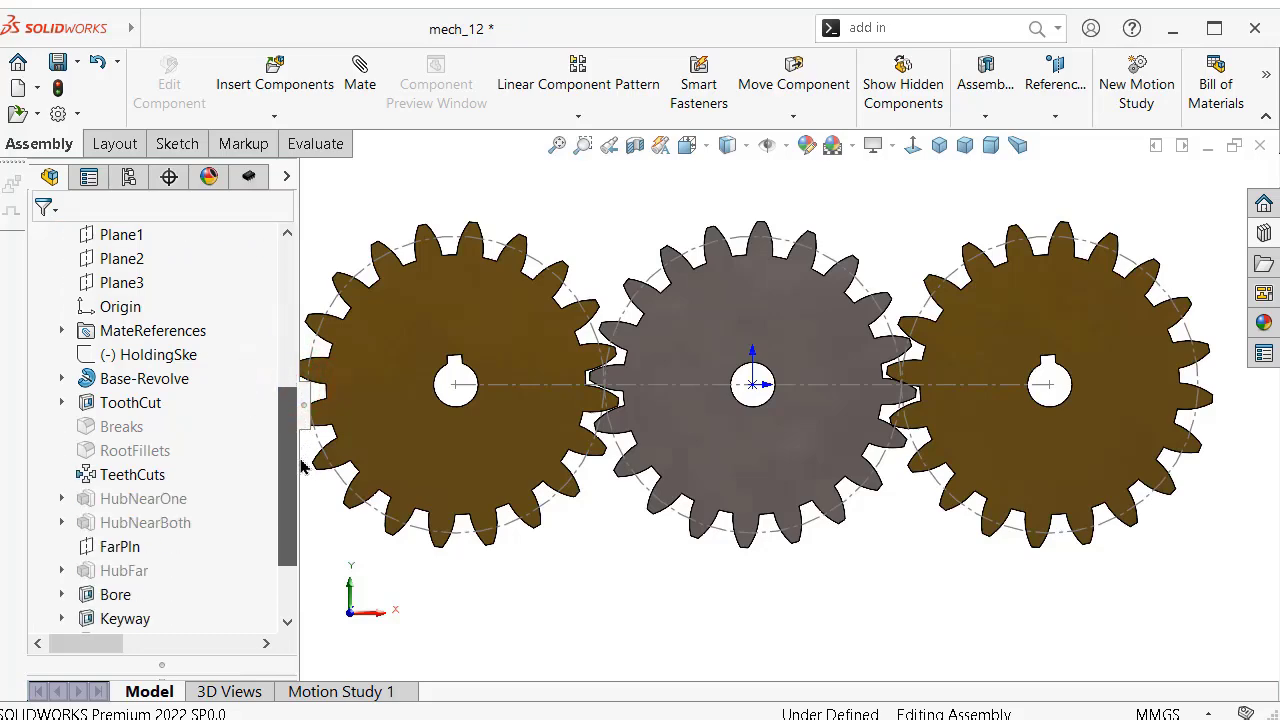
left_click(61, 379)
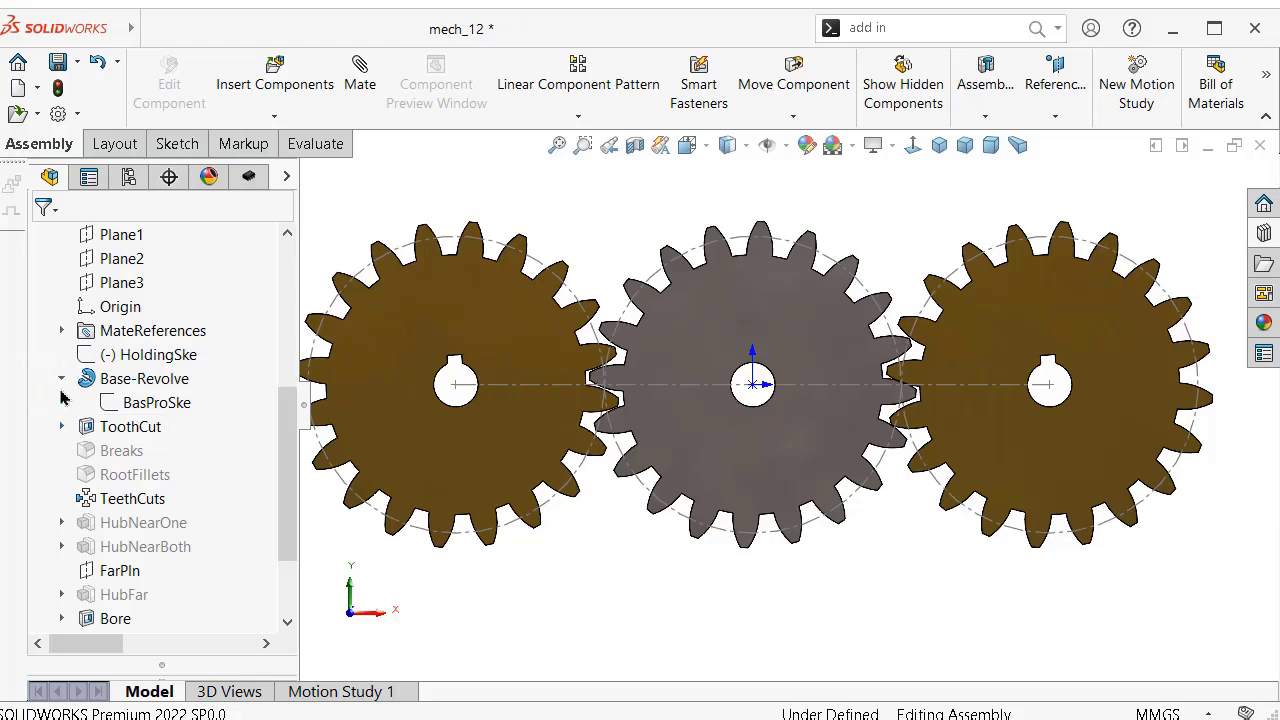
left_click(61, 379)
left_click(100, 385)
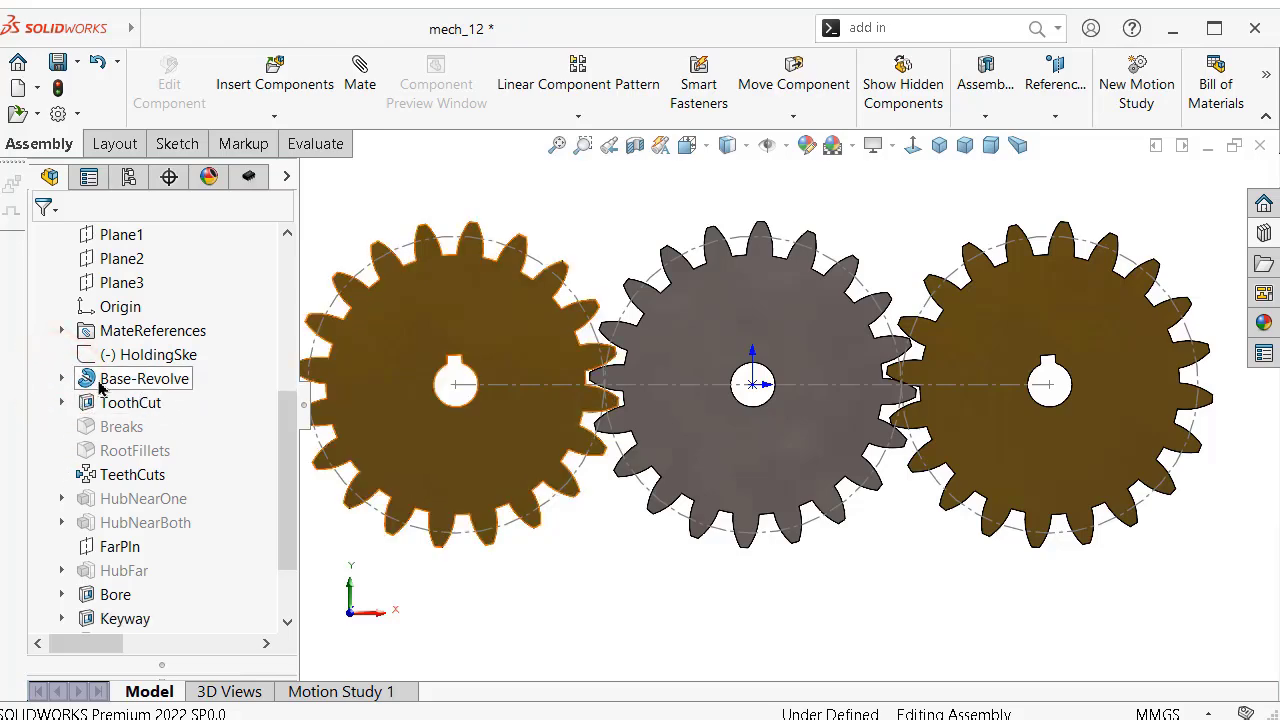
left_click(61, 402)
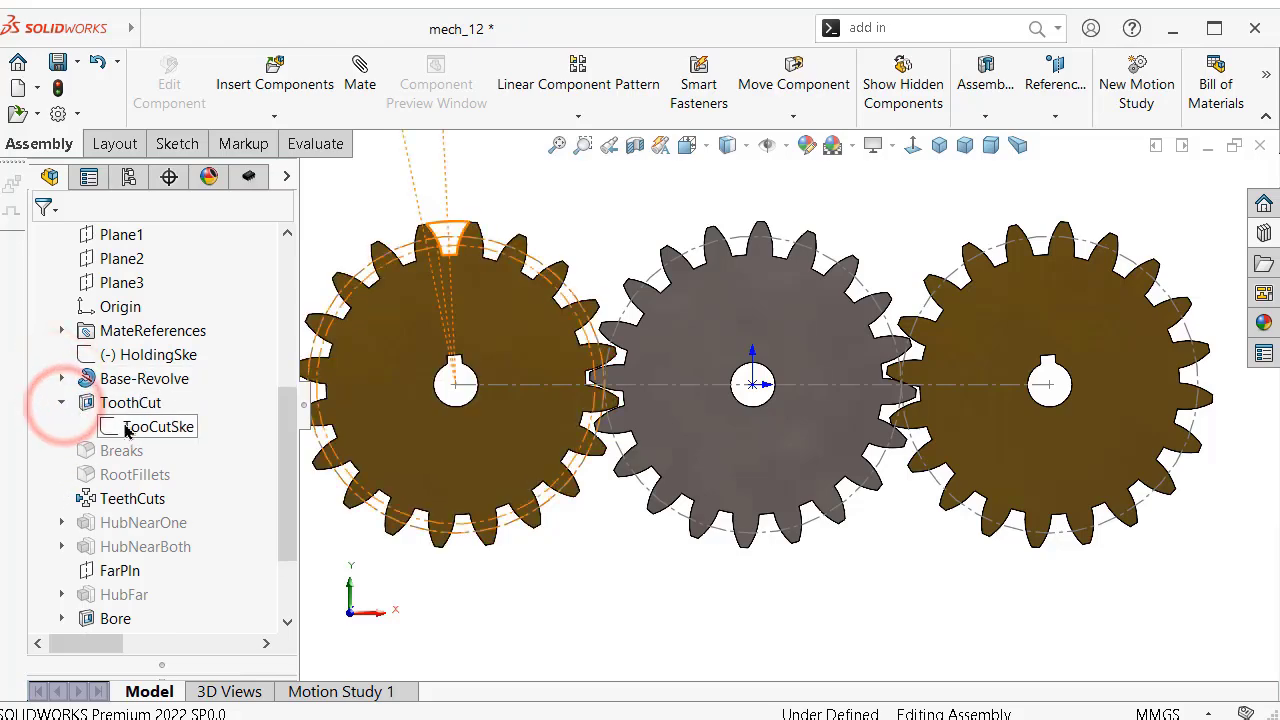
left_click(126, 428)
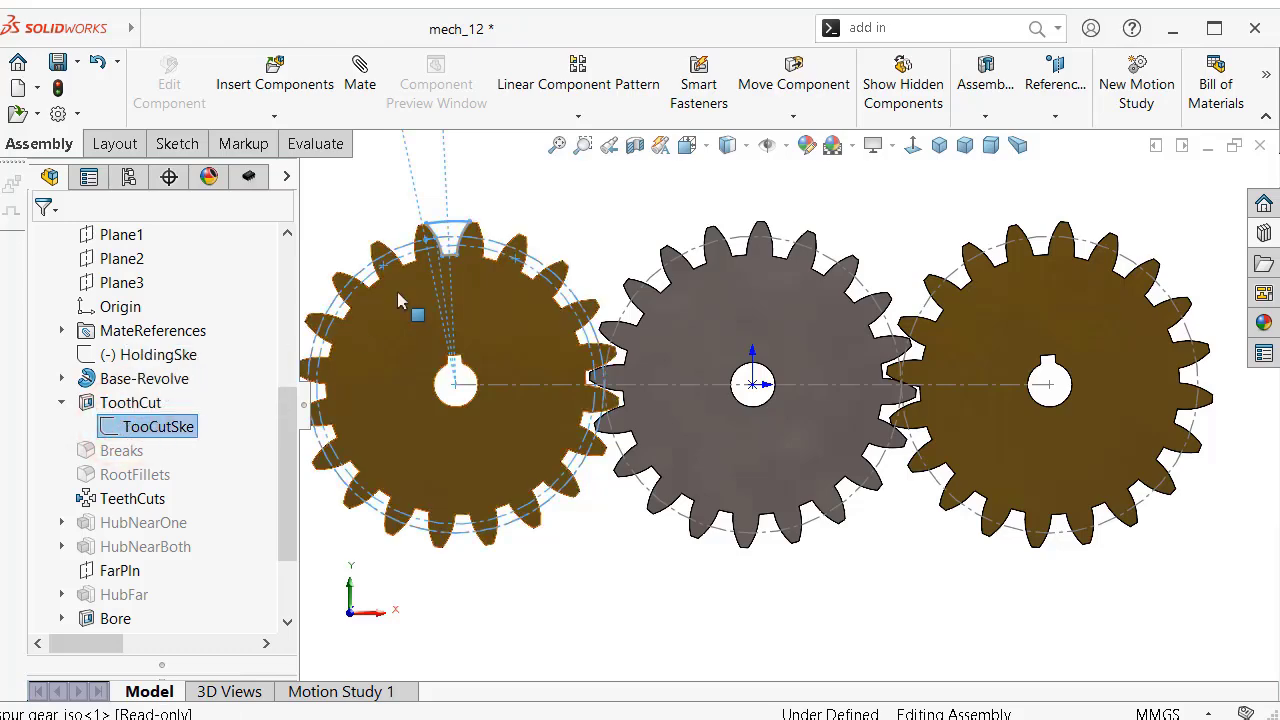
scroll(415, 312, "down", 2)
scroll(826, 331, "up", 1)
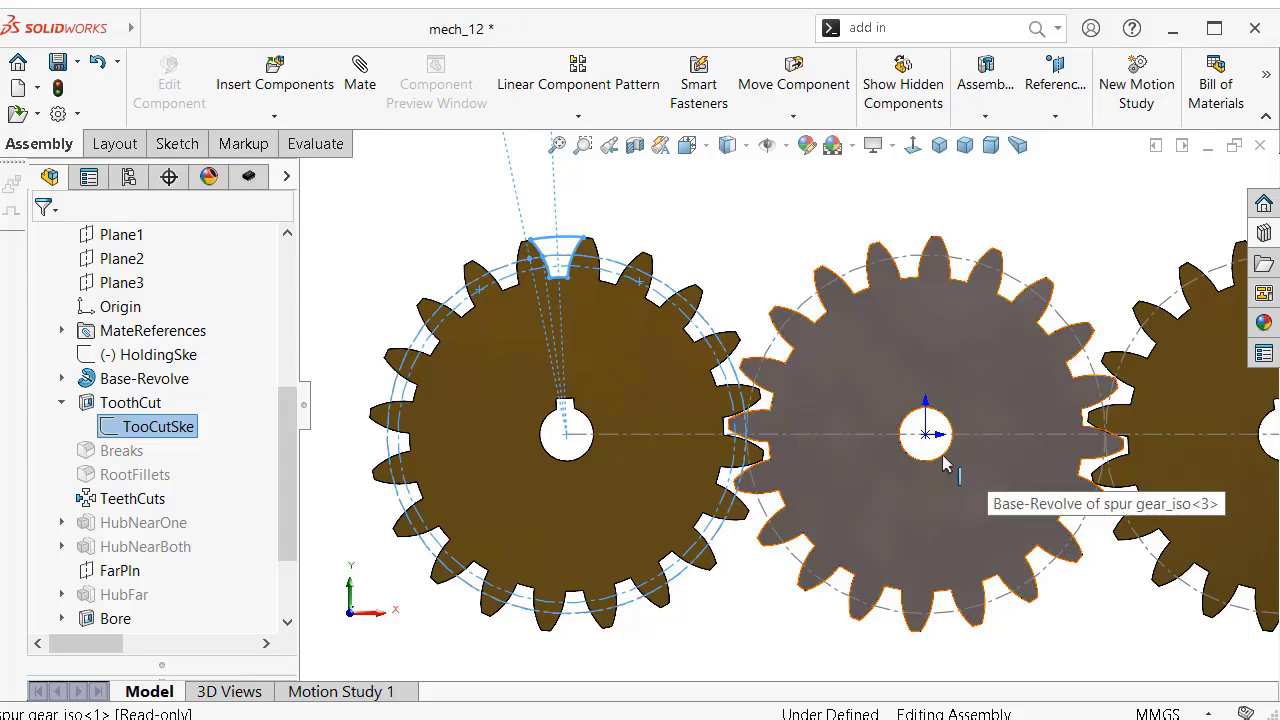
scroll(785, 335, "down", 2)
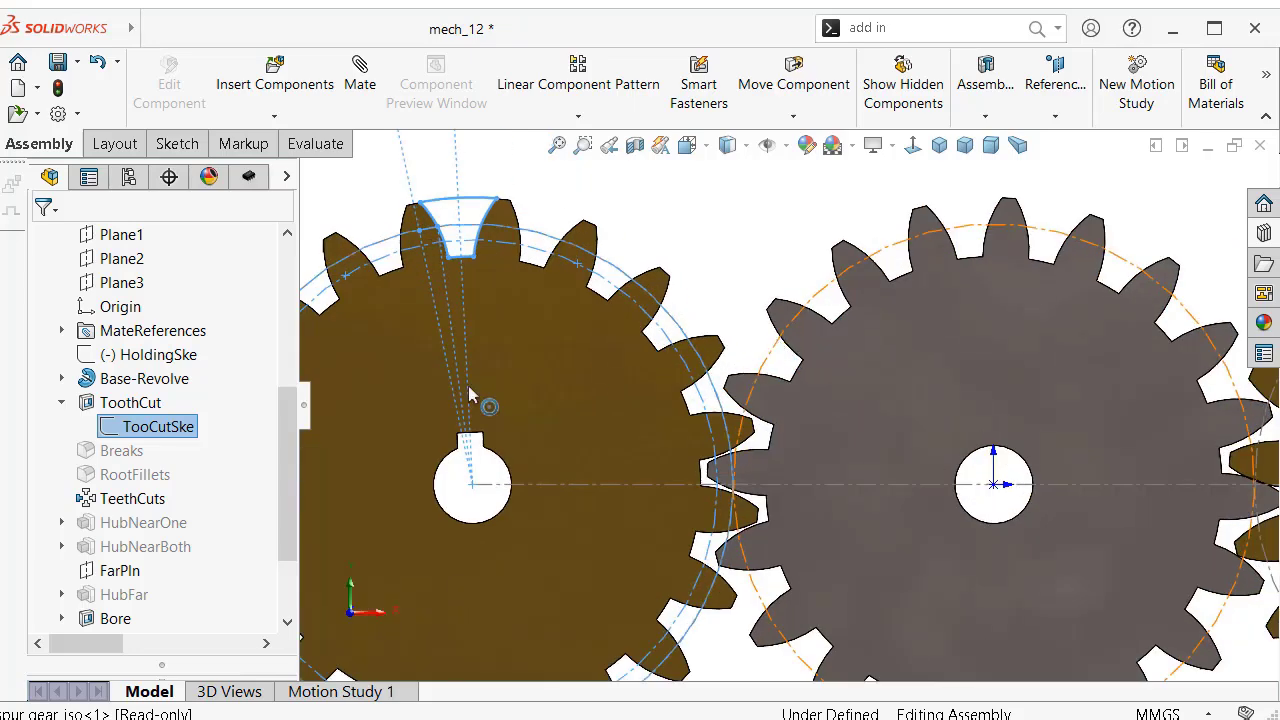
left_click(705, 205)
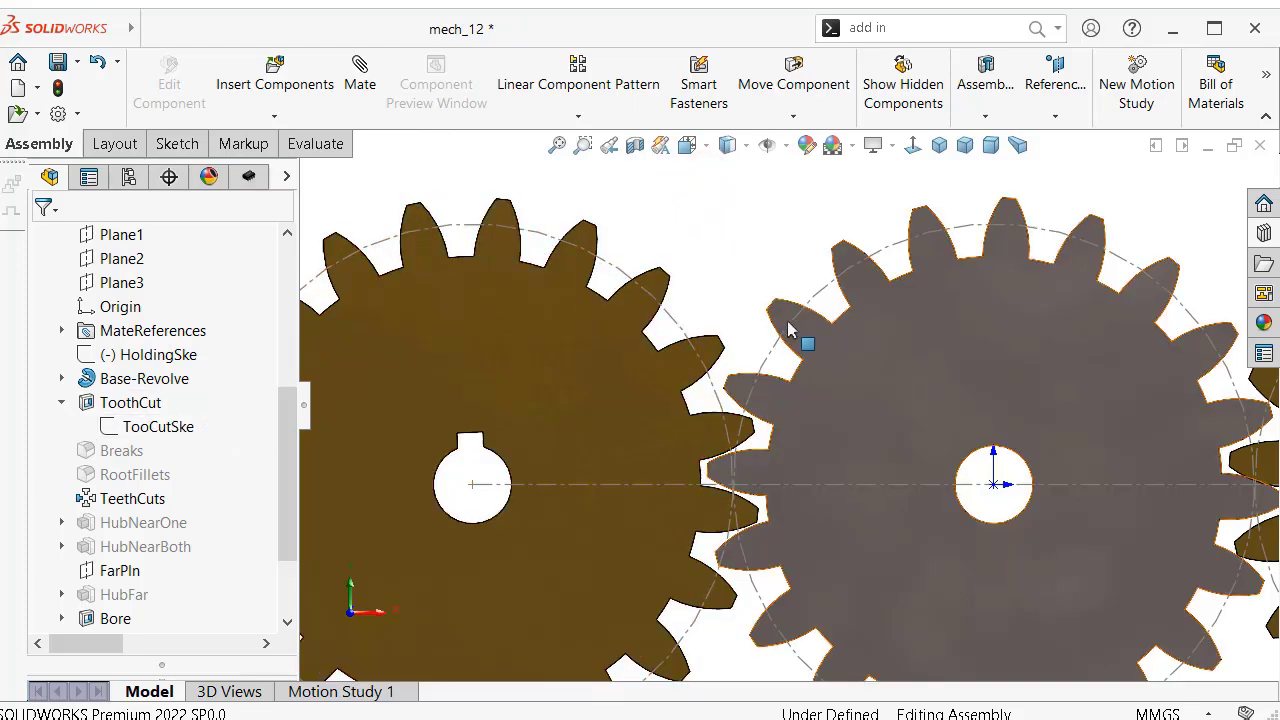
scroll(789, 330, "up", 2)
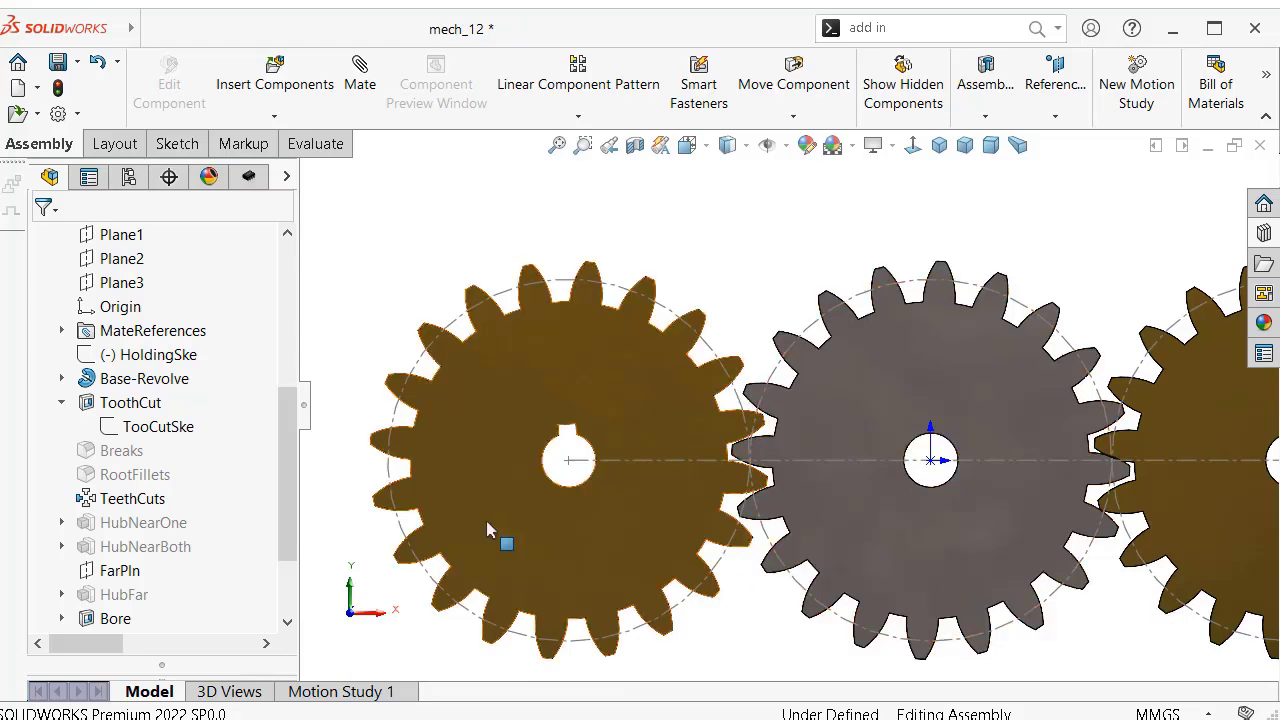
scroll(160, 400, "up", 2)
scroll(68, 318, "up", 2)
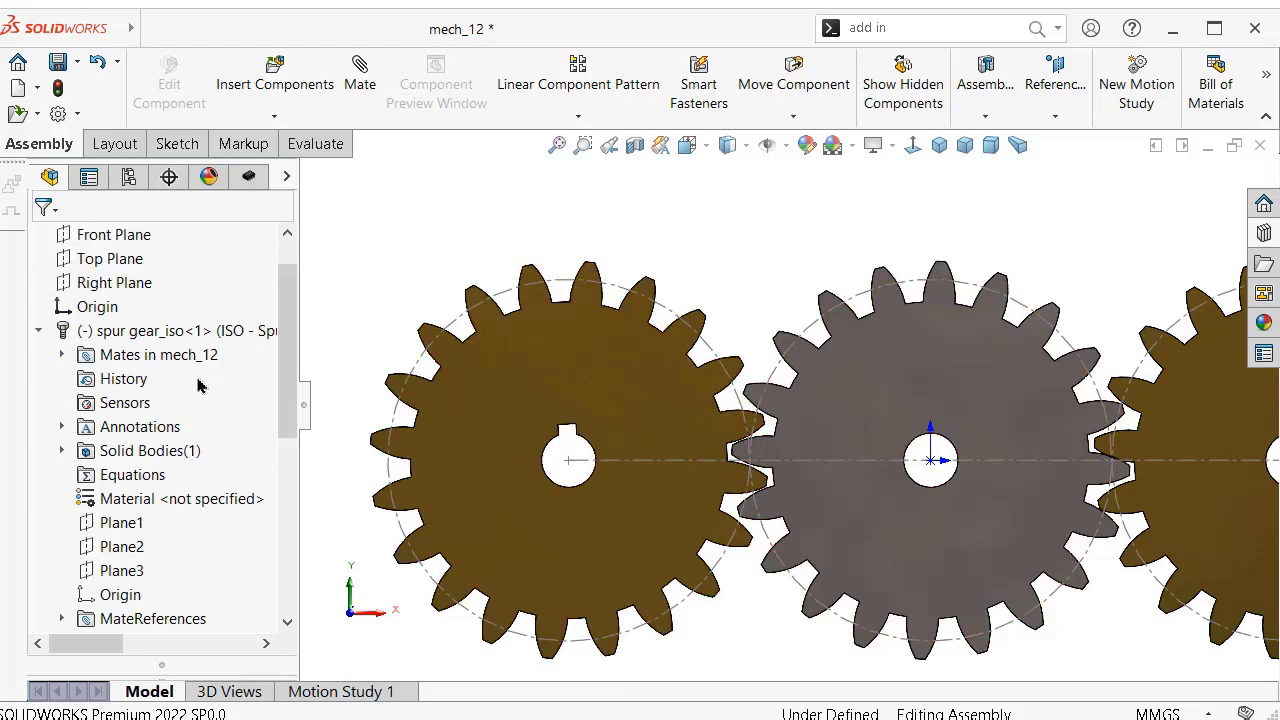
left_click(37, 331)
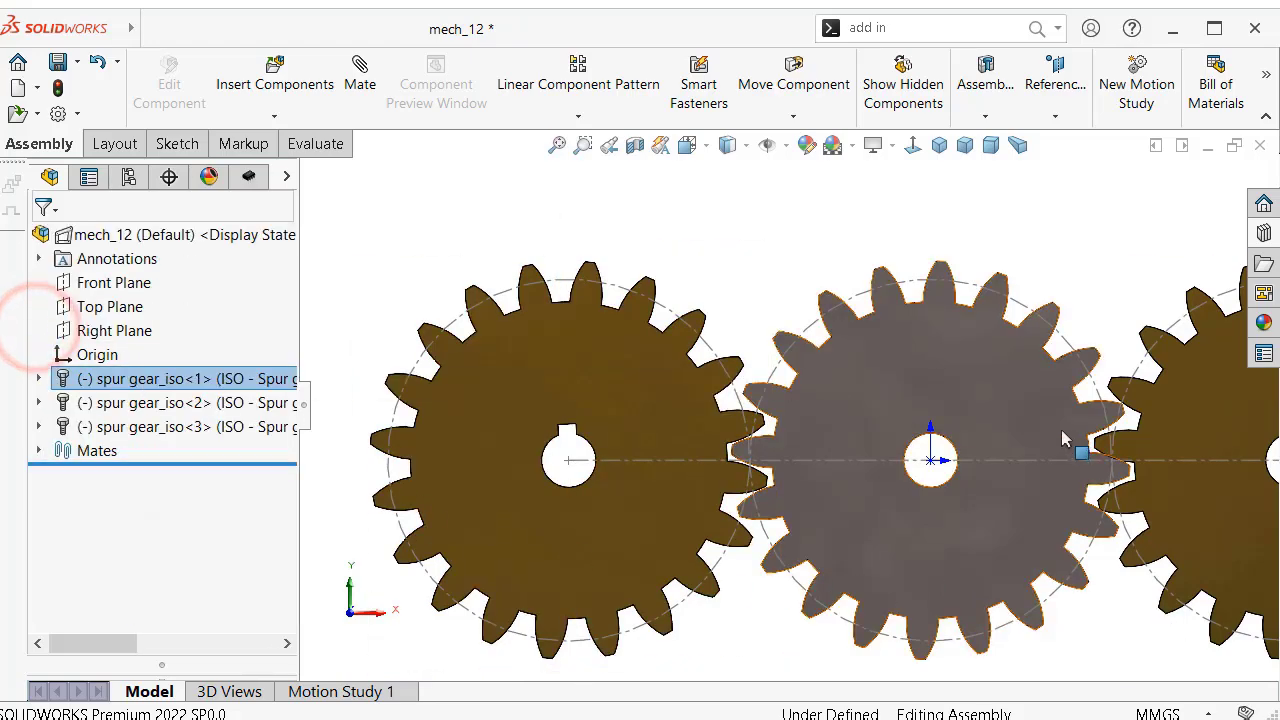
- Apply the polished steel appearance to the middle gear
scroll(1061, 429, "up", 3)
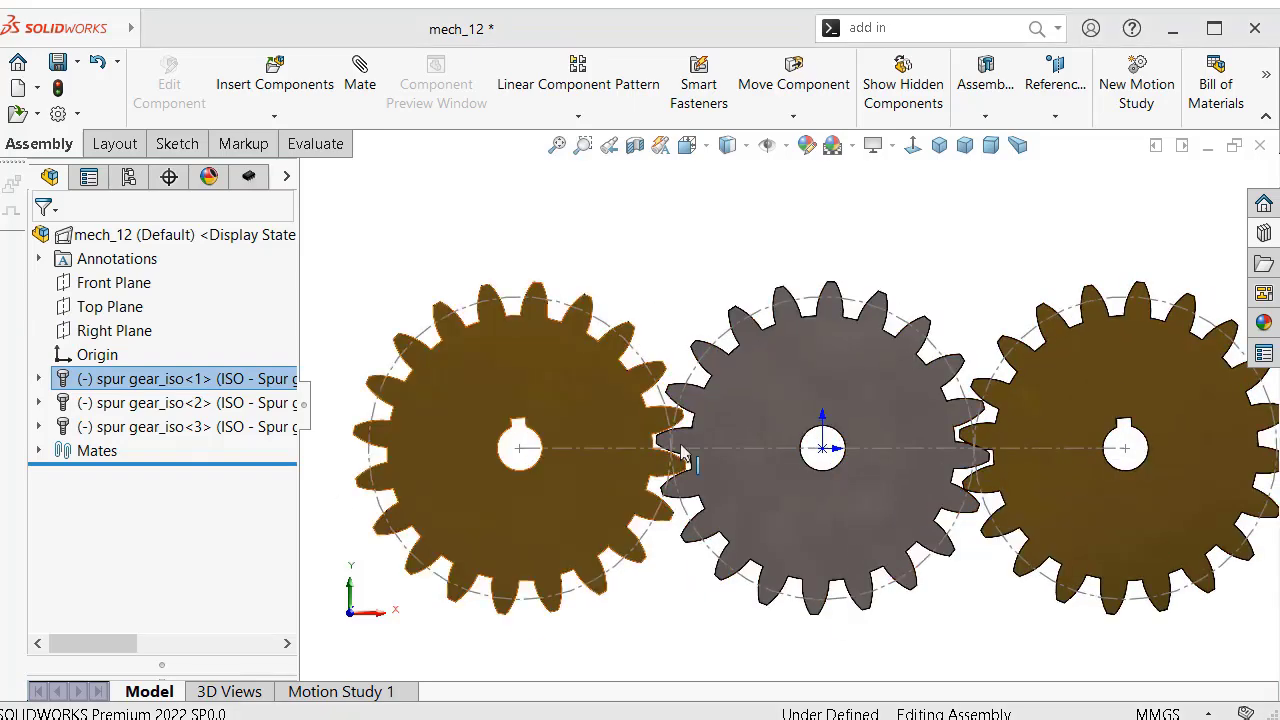
left_click(823, 376)
left_click(190, 428)
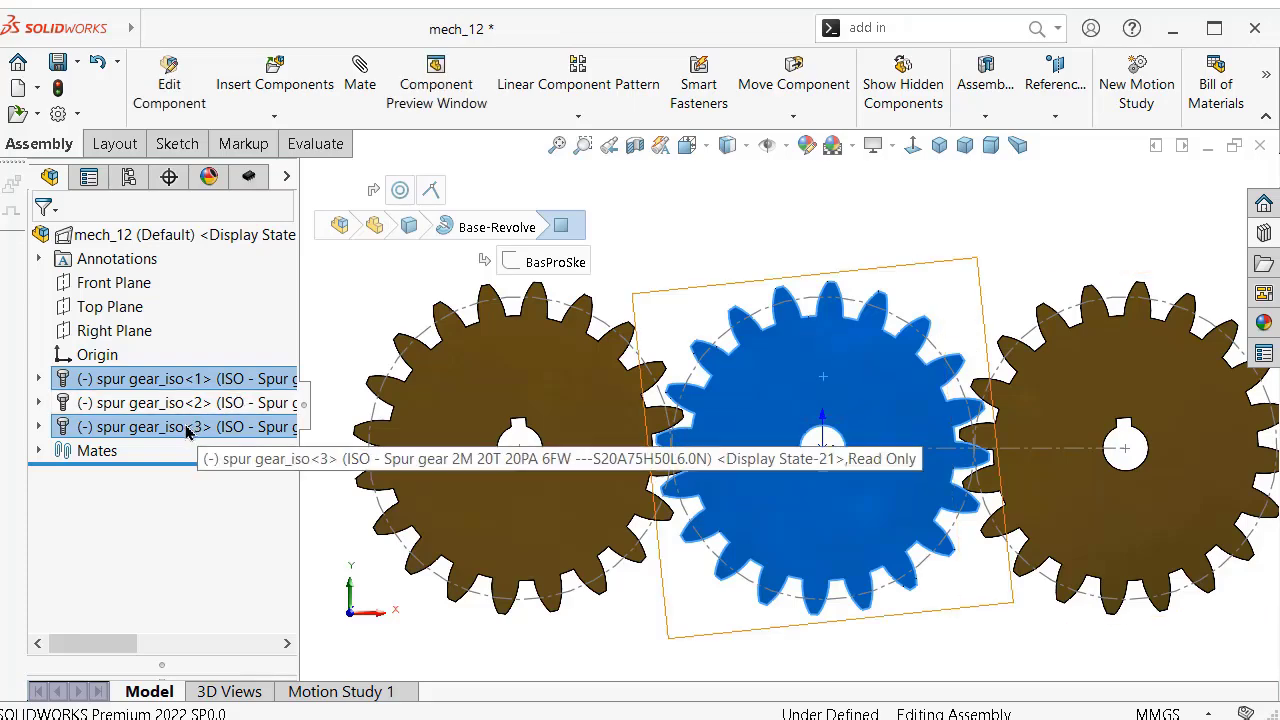
left_click(1264, 326)
left_click(1265, 545)
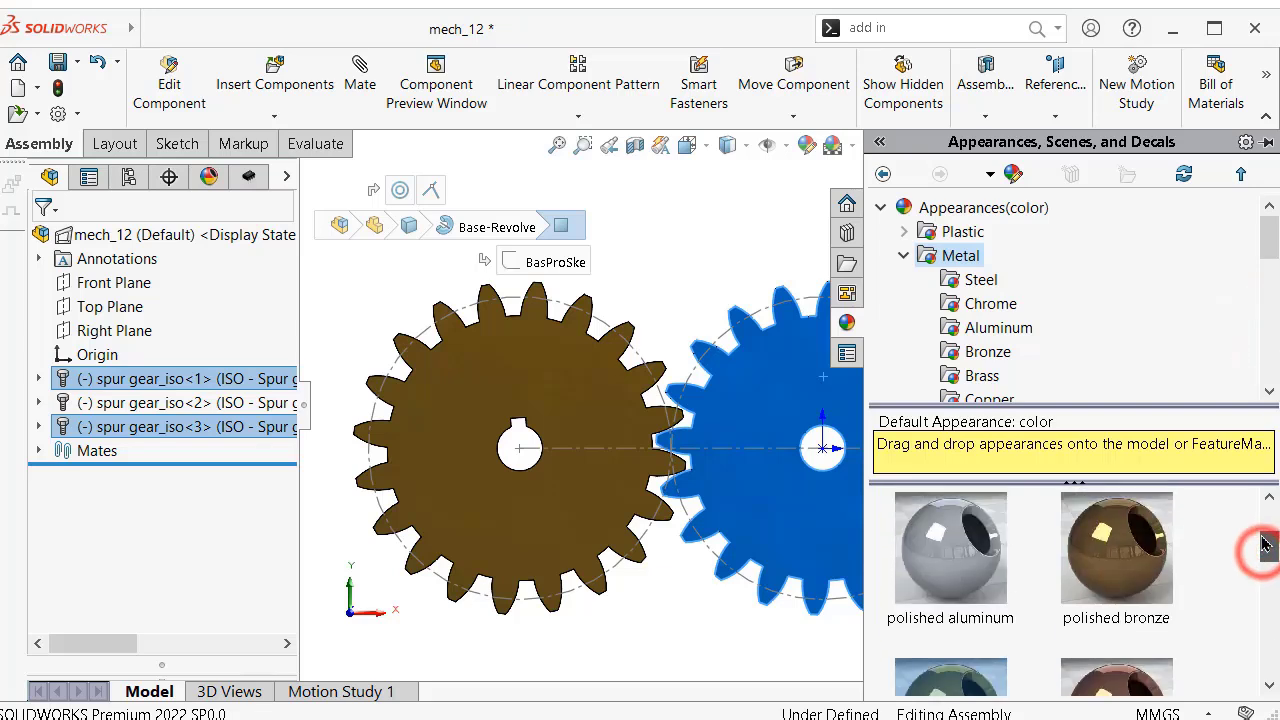
left_click_drag(1265, 545, 1267, 513)
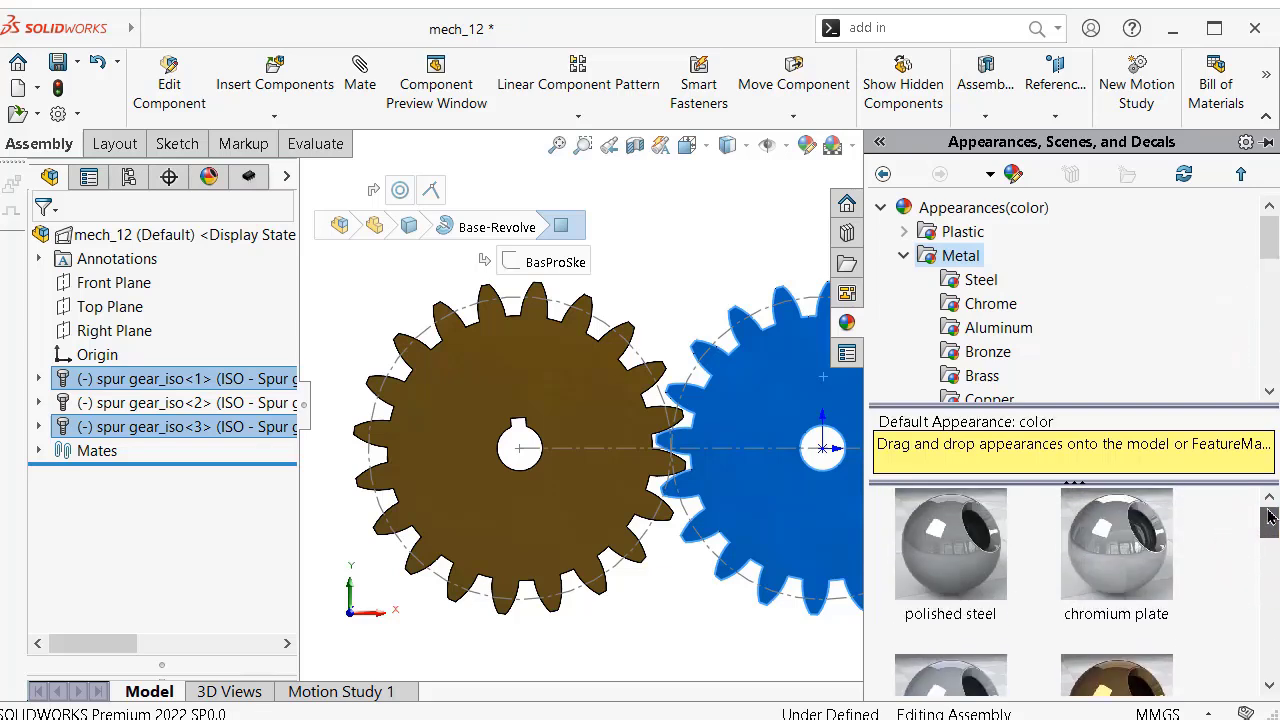
double_click(983, 567)
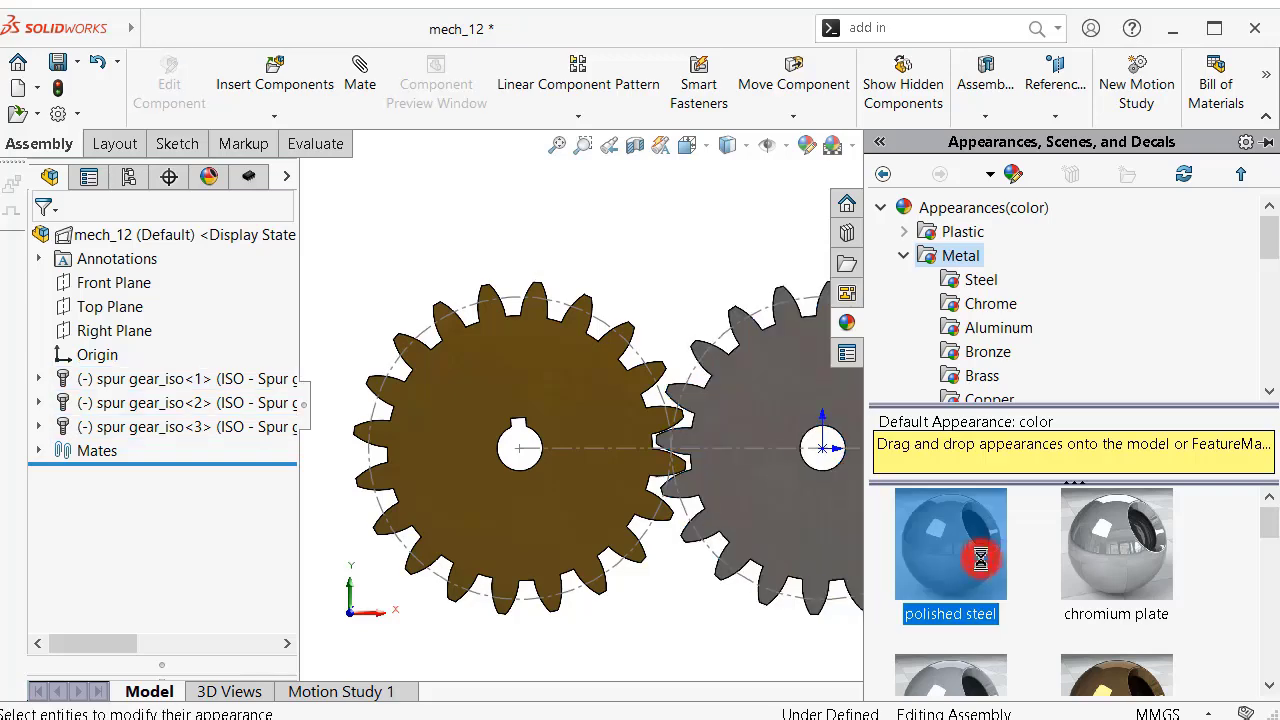
left_click(648, 244)
scroll(935, 381, "down", 1)
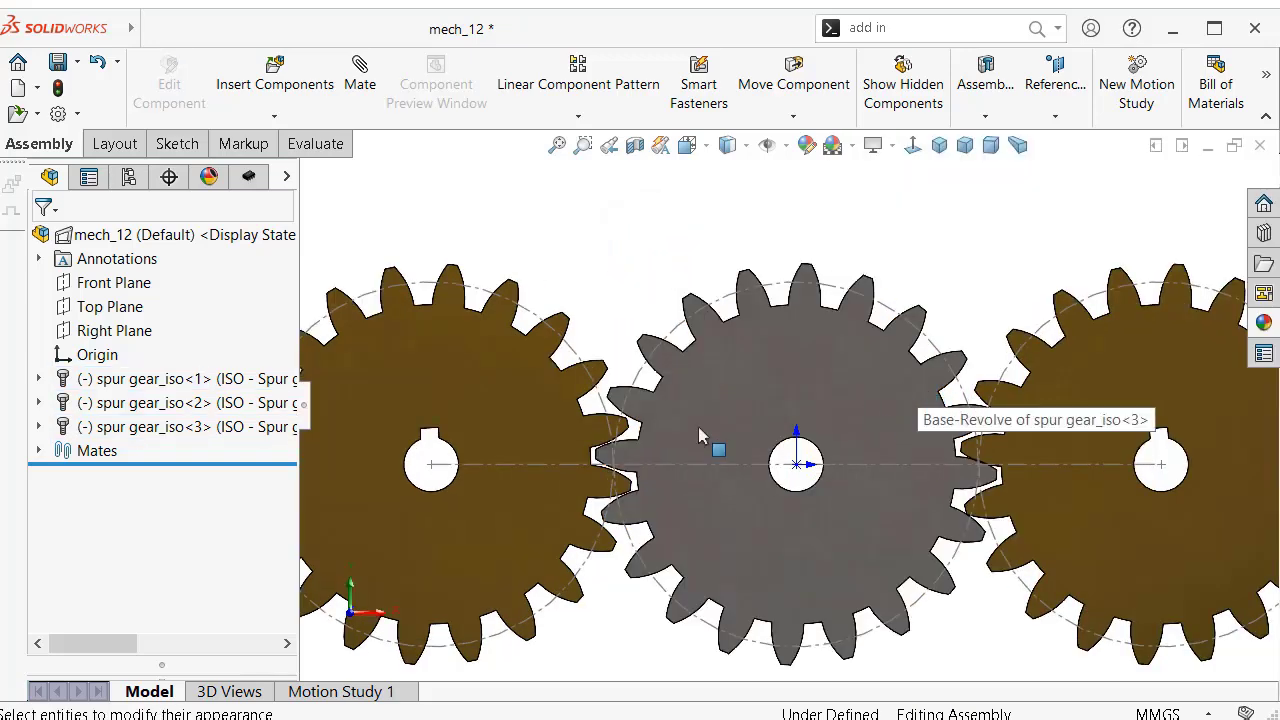
- Try to rename the middle gear component (spur gear_iso<3>) in the assembly tree
left_click(170, 427)
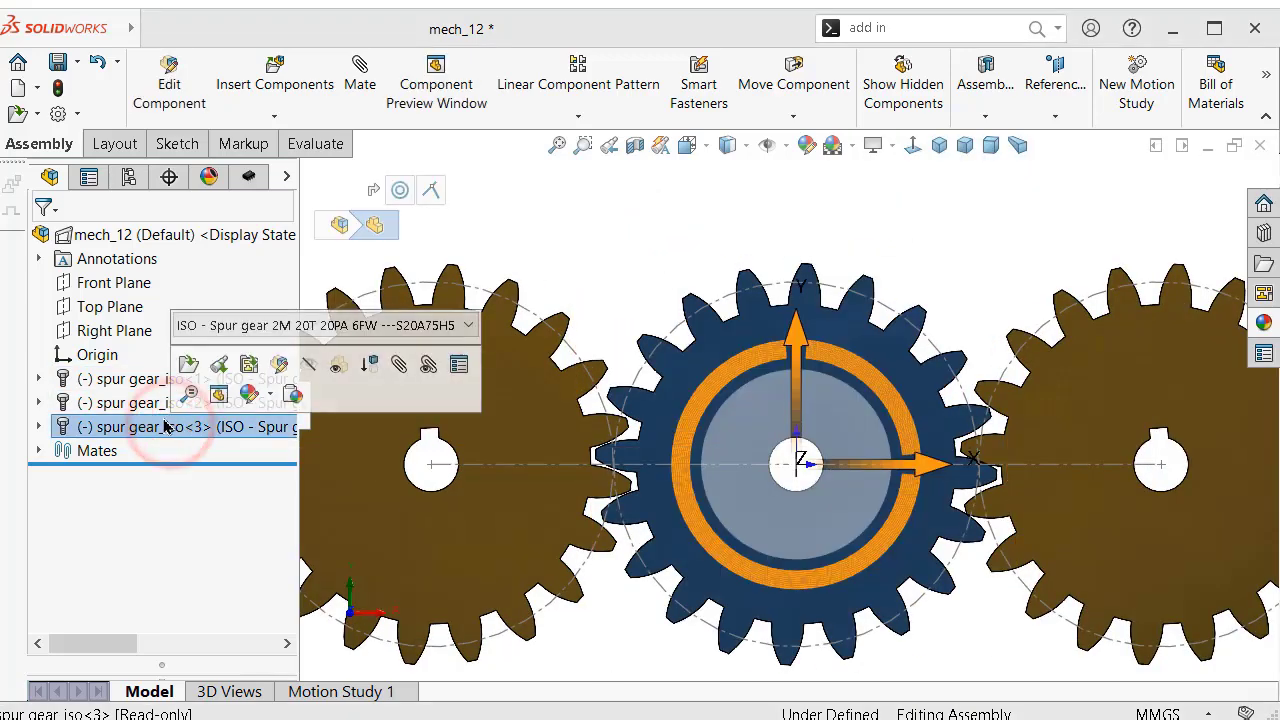
left_click(165, 427)
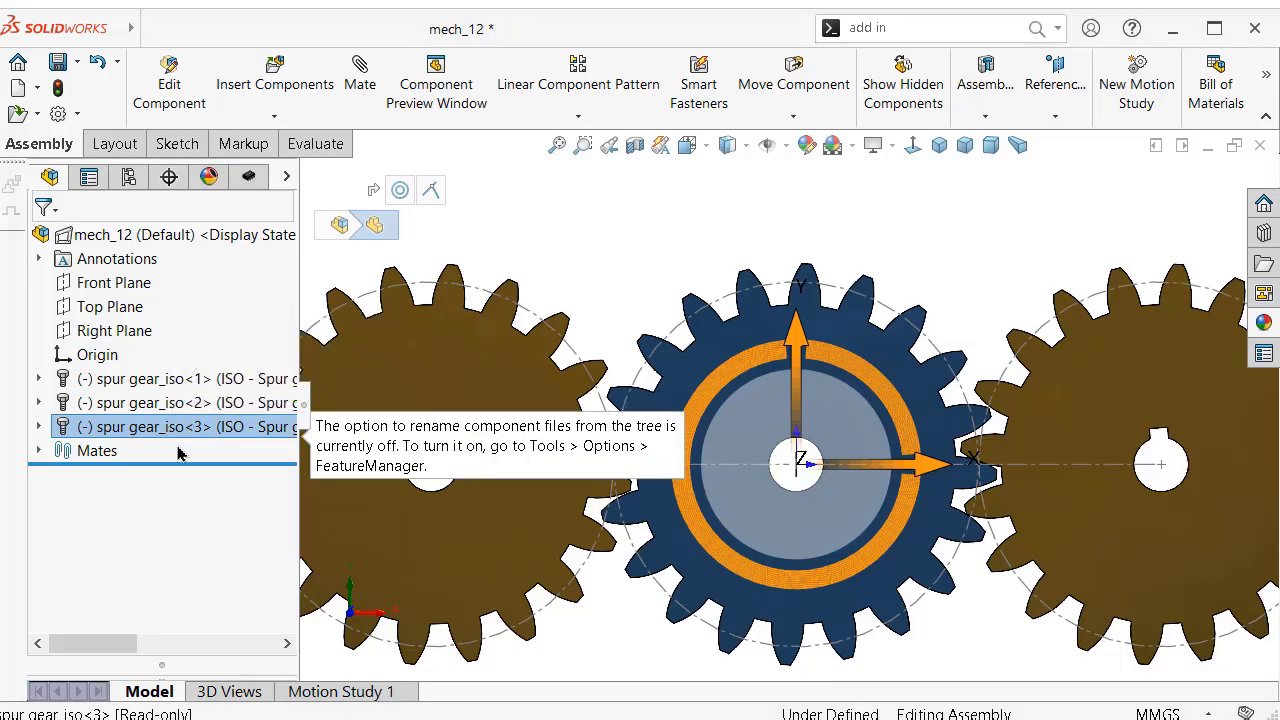
right_click(172, 428)
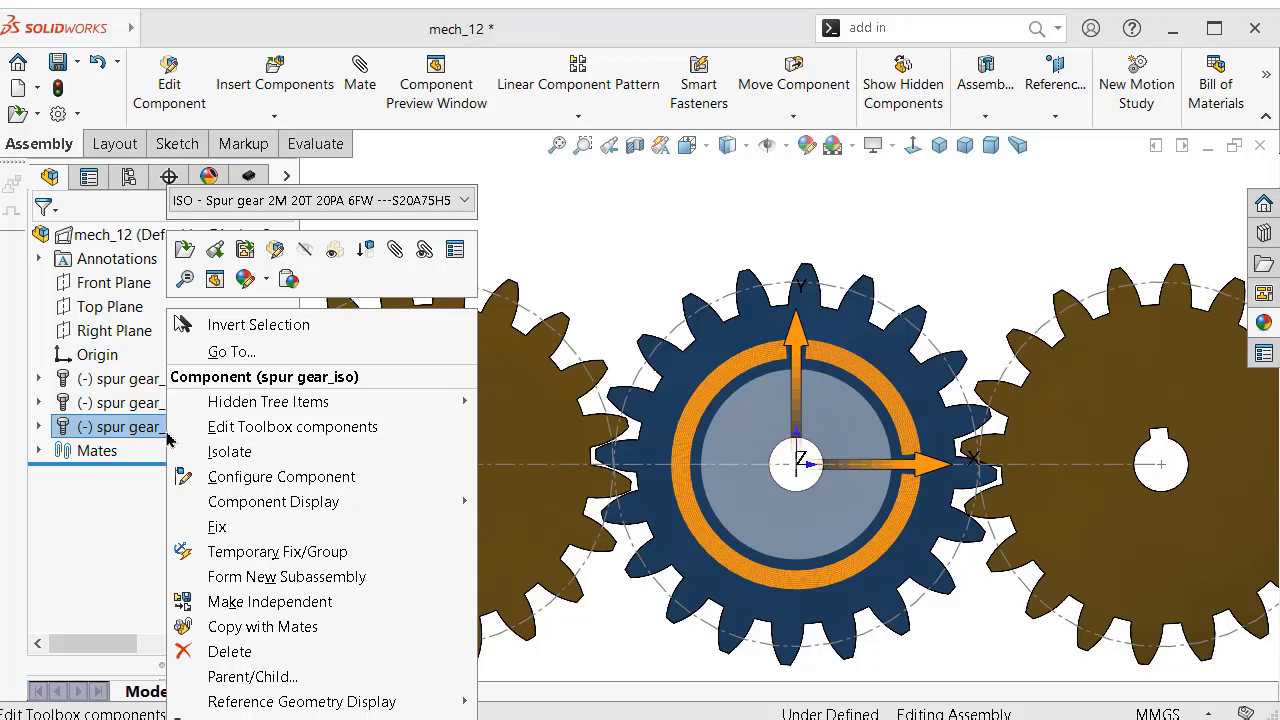
left_click(149, 428)
left_click(147, 428)
left_click(146, 428)
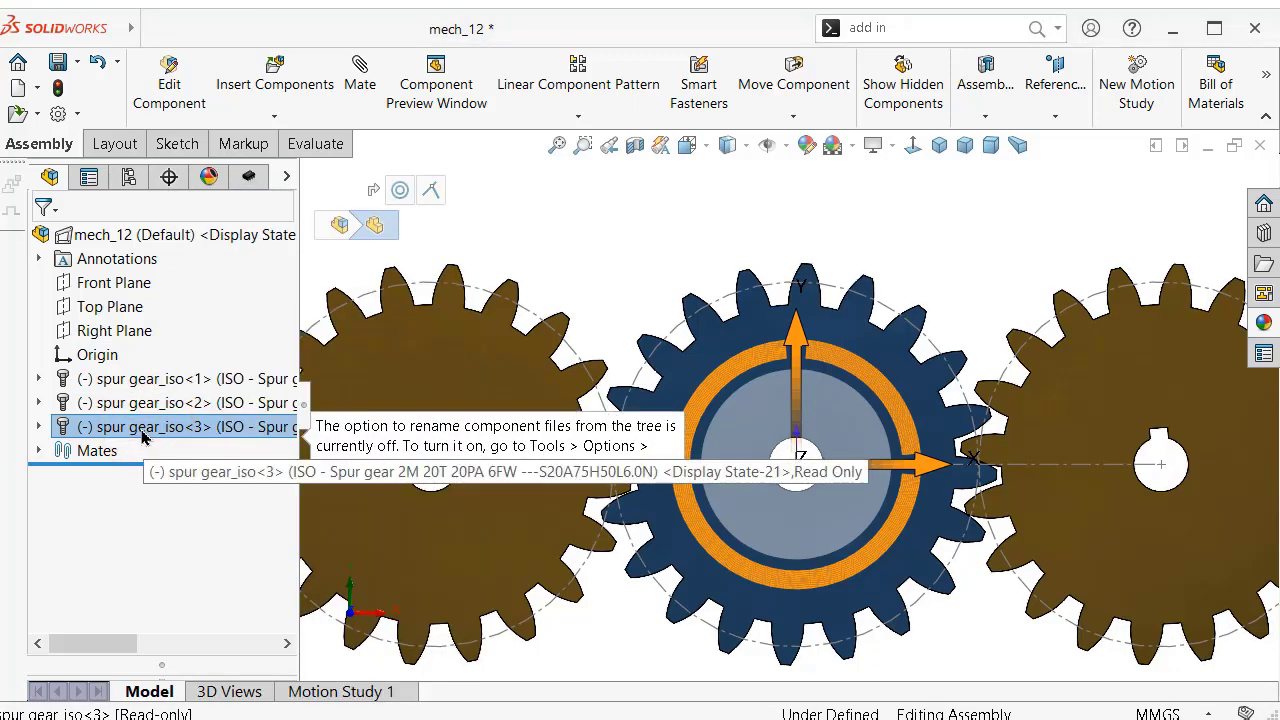
right_click(141, 434)
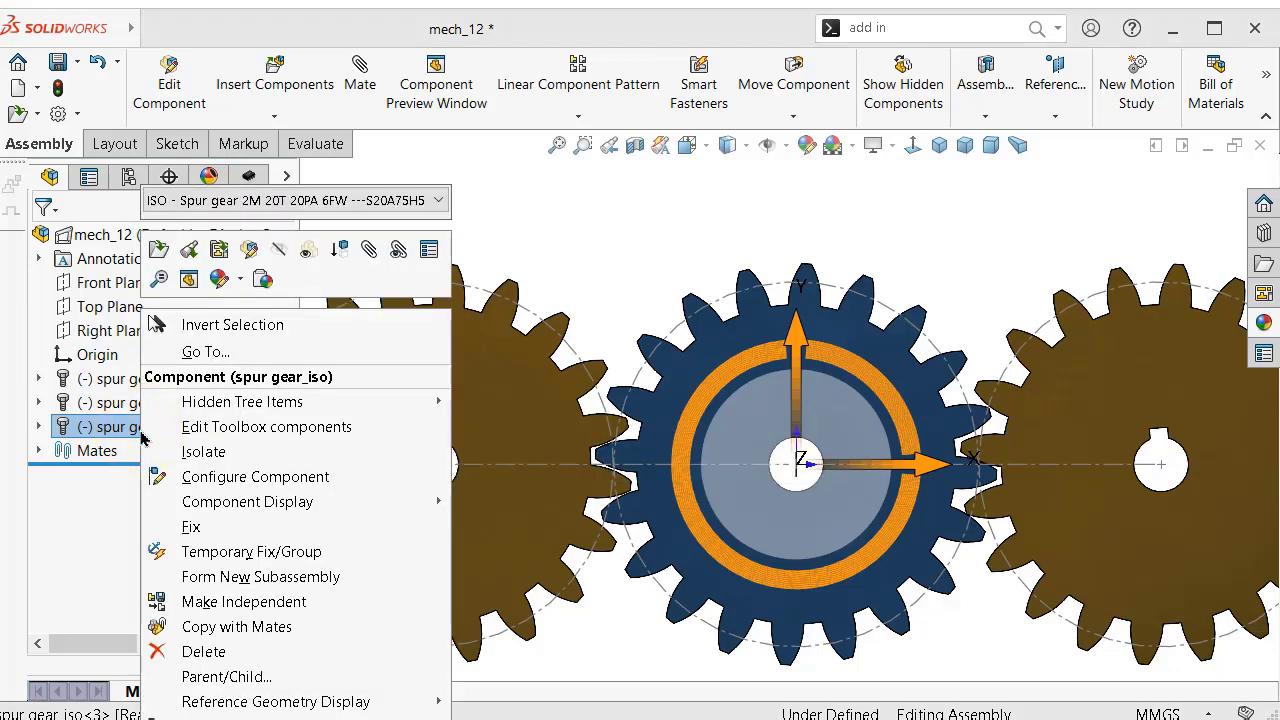
left_click(93, 531)
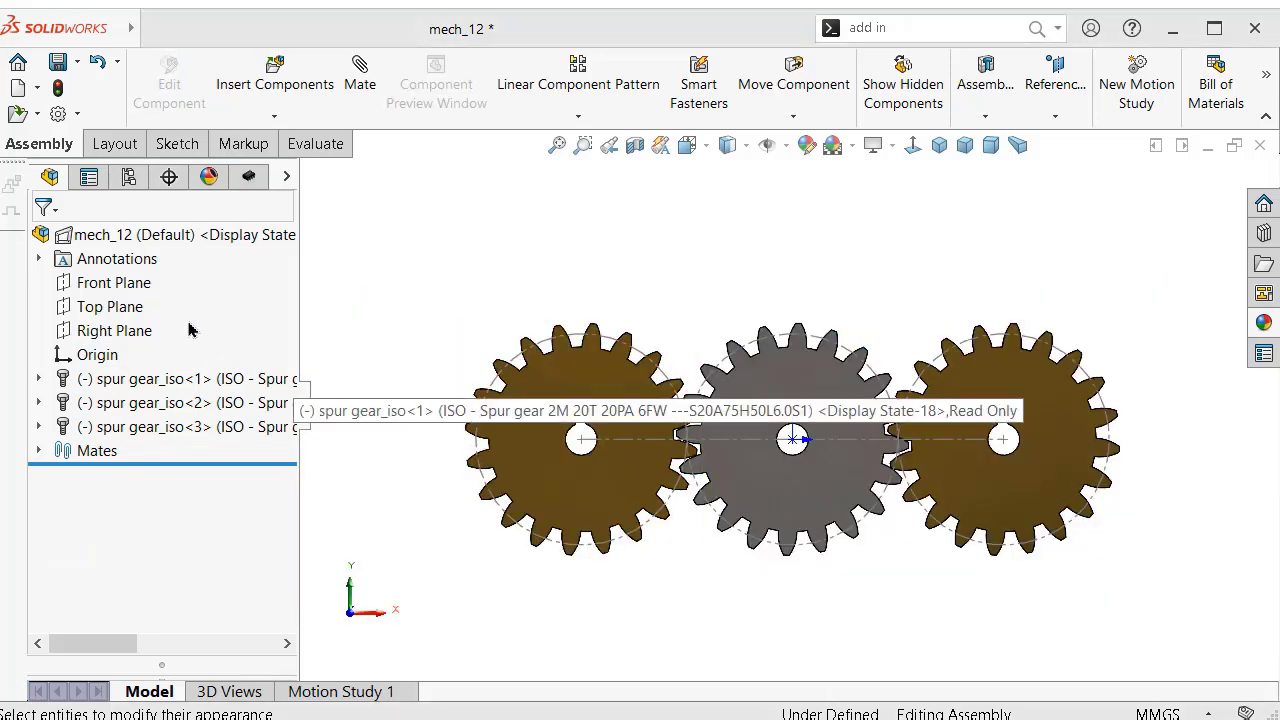
- Open a new sketch on the assembly's Front Plane and view it face-on
scroll(715, 273, "down", 1)
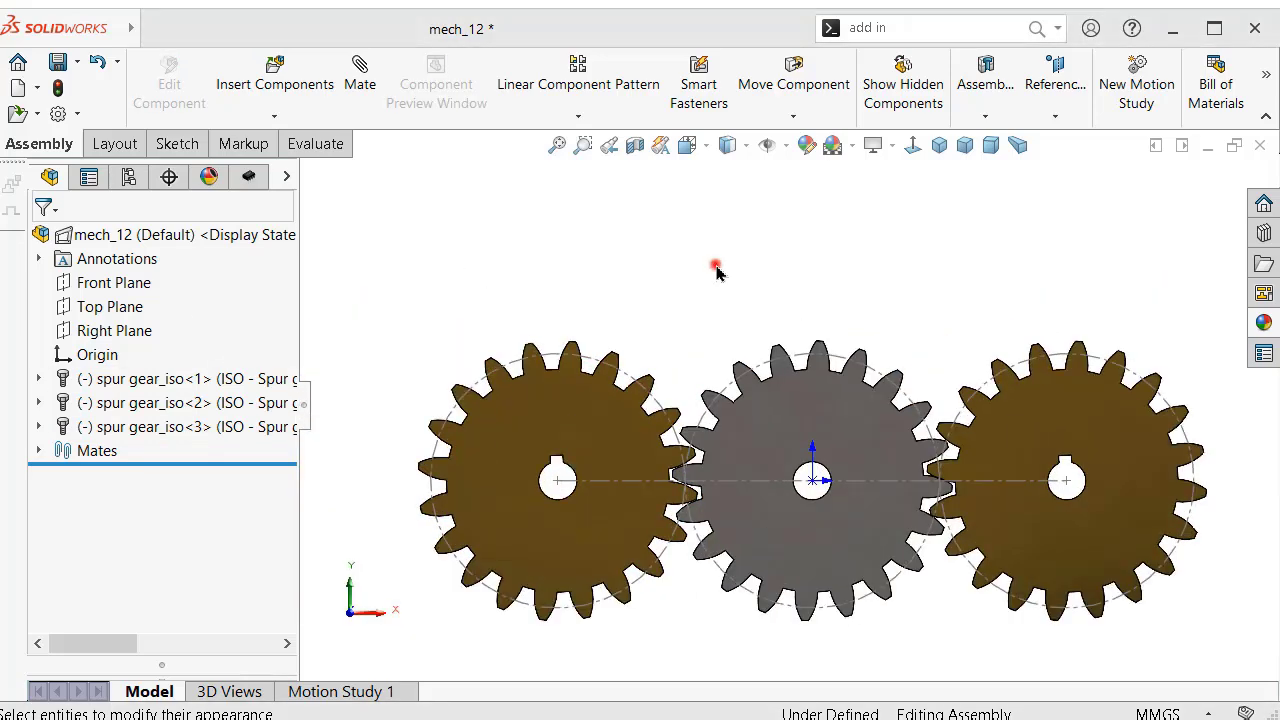
middle_click_drag(716, 265, 714, 277)
scroll(713, 283, "up", 1)
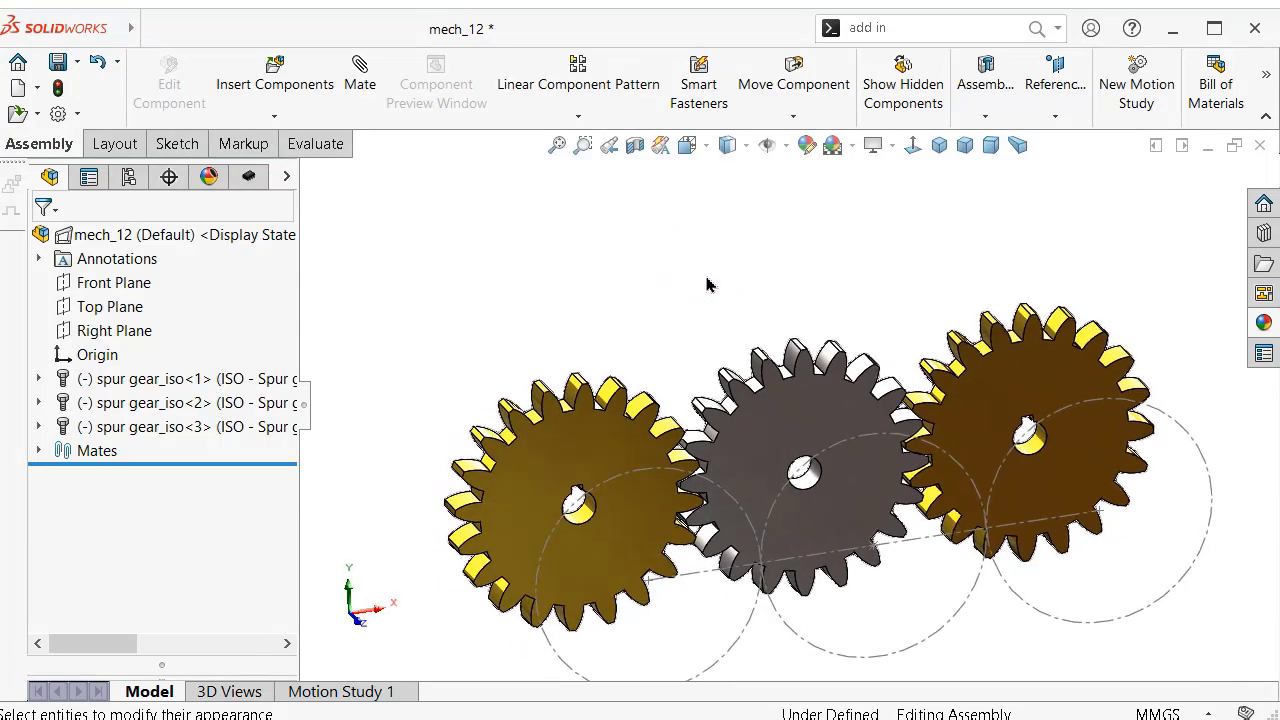
left_click(131, 287)
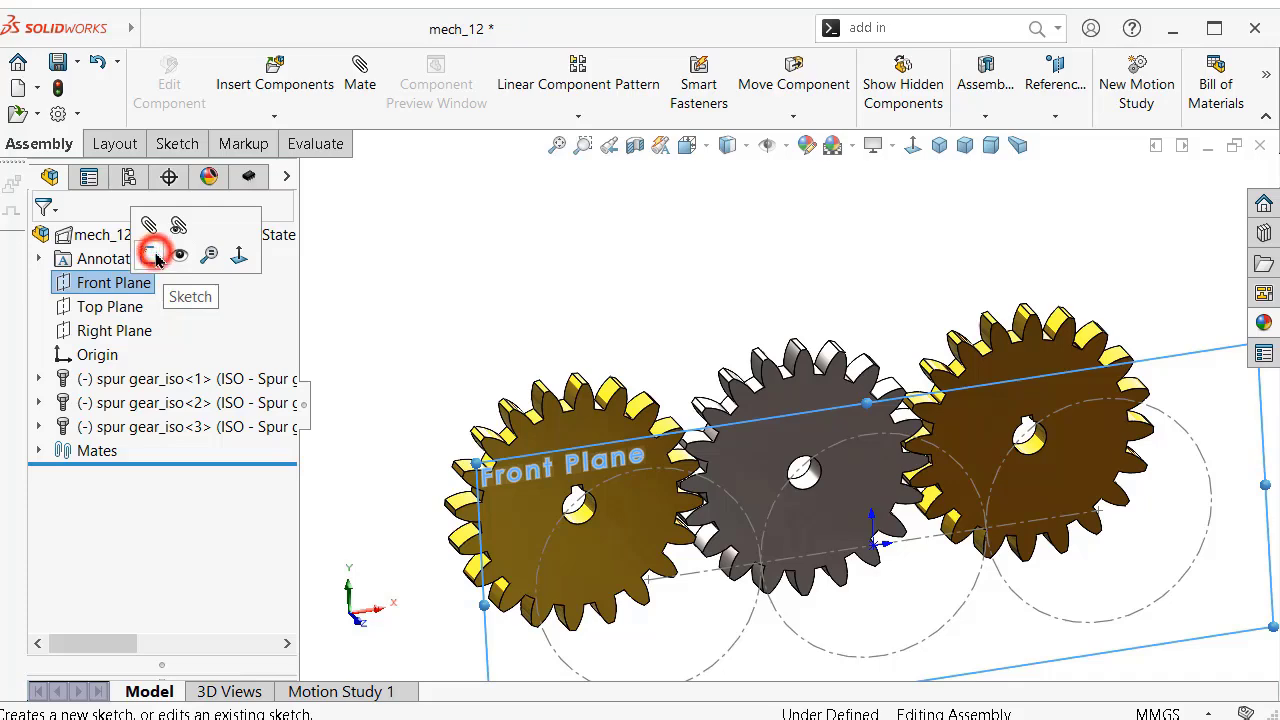
left_click(152, 255)
left_click(911, 148)
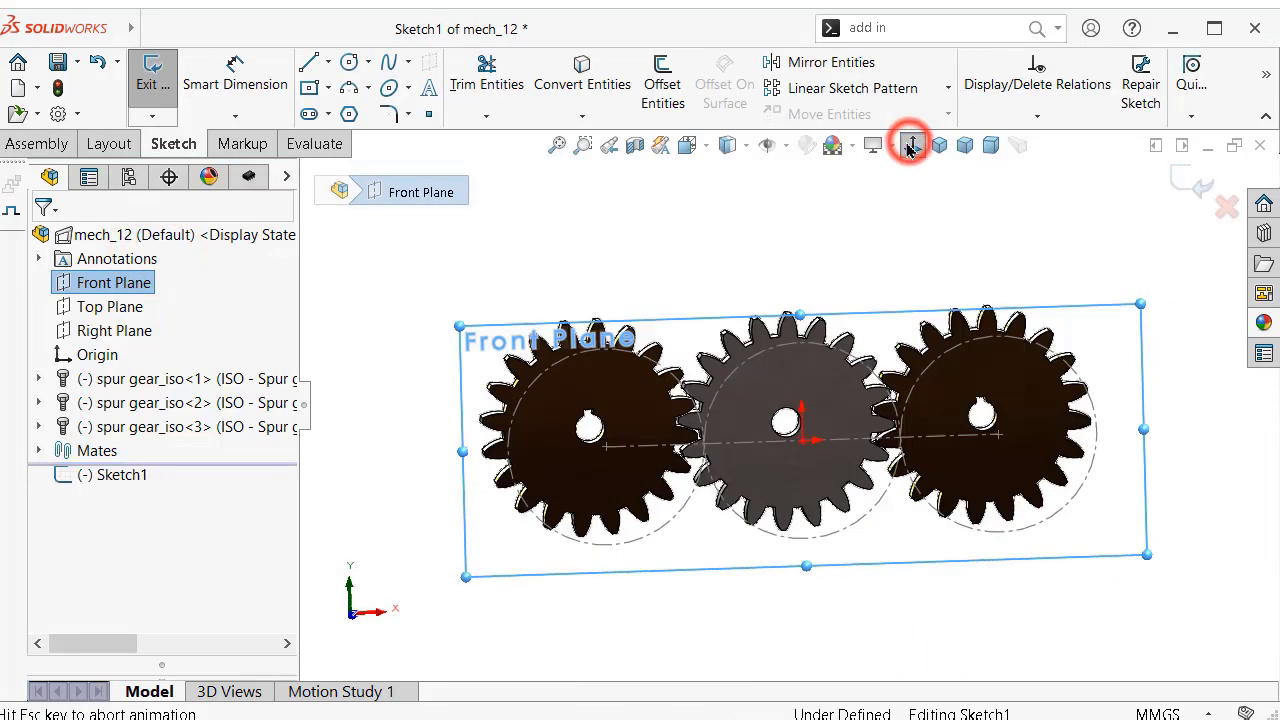
scroll(700, 357, "down", 5)
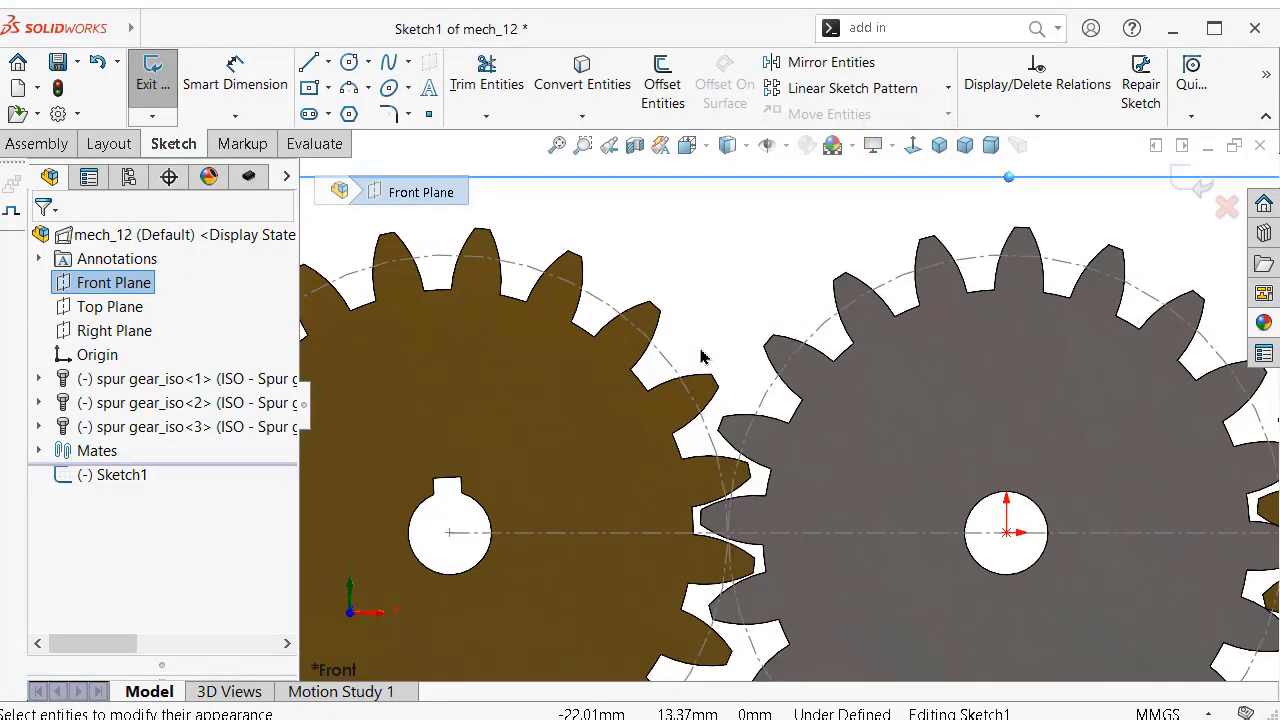
- Add left-aligned sketch text "Input", "Idler" and "Output" along the layout centre line, at 80% width and unflipped, and finish the sketch
left_click(429, 86)
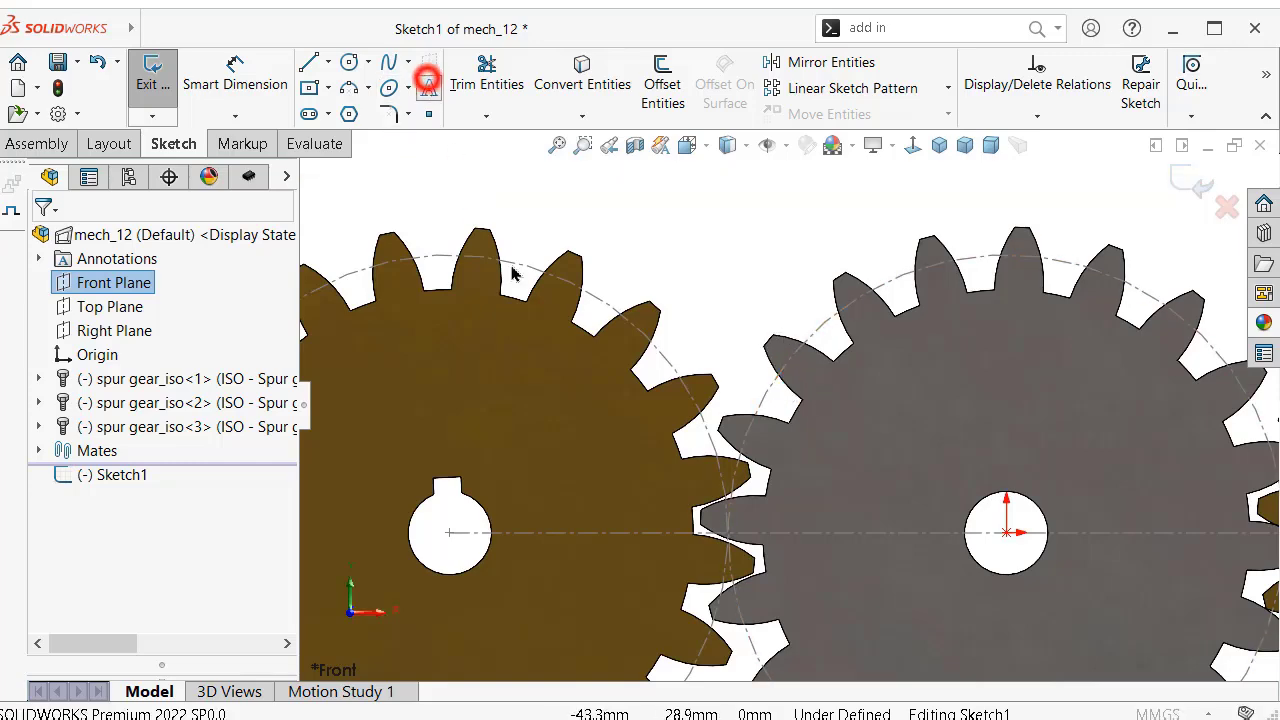
left_click(565, 533)
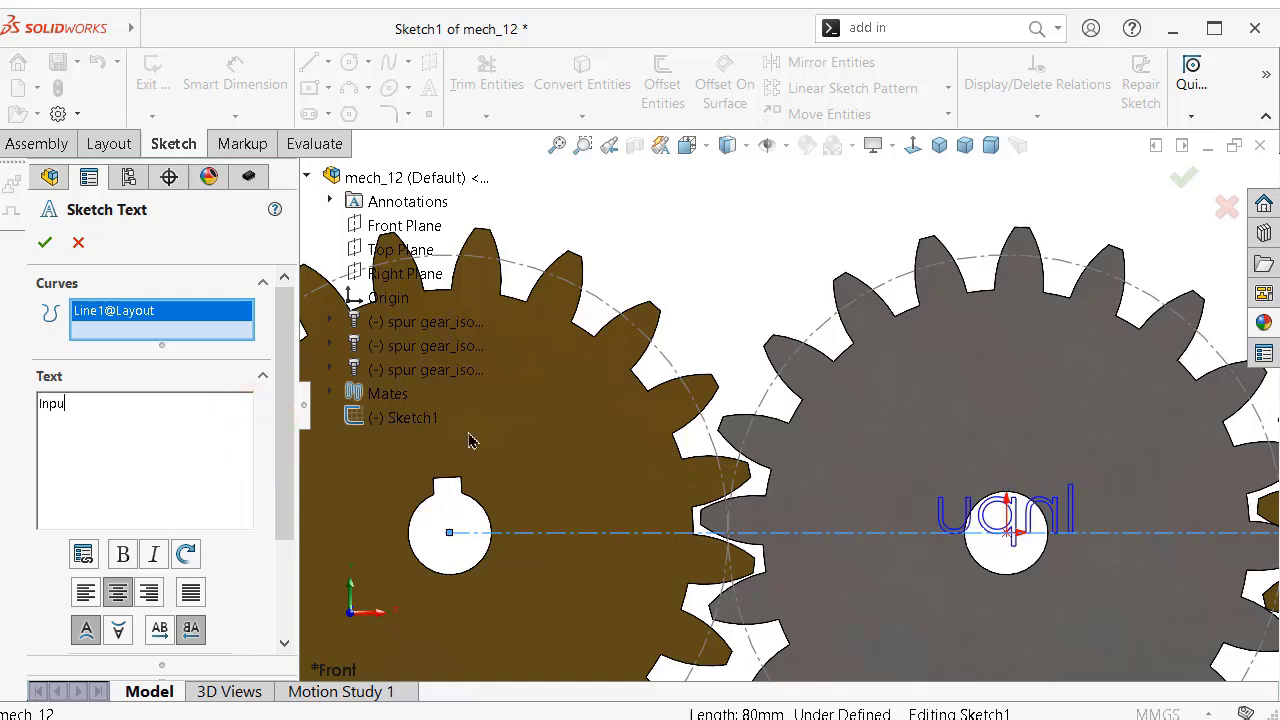
type("t")
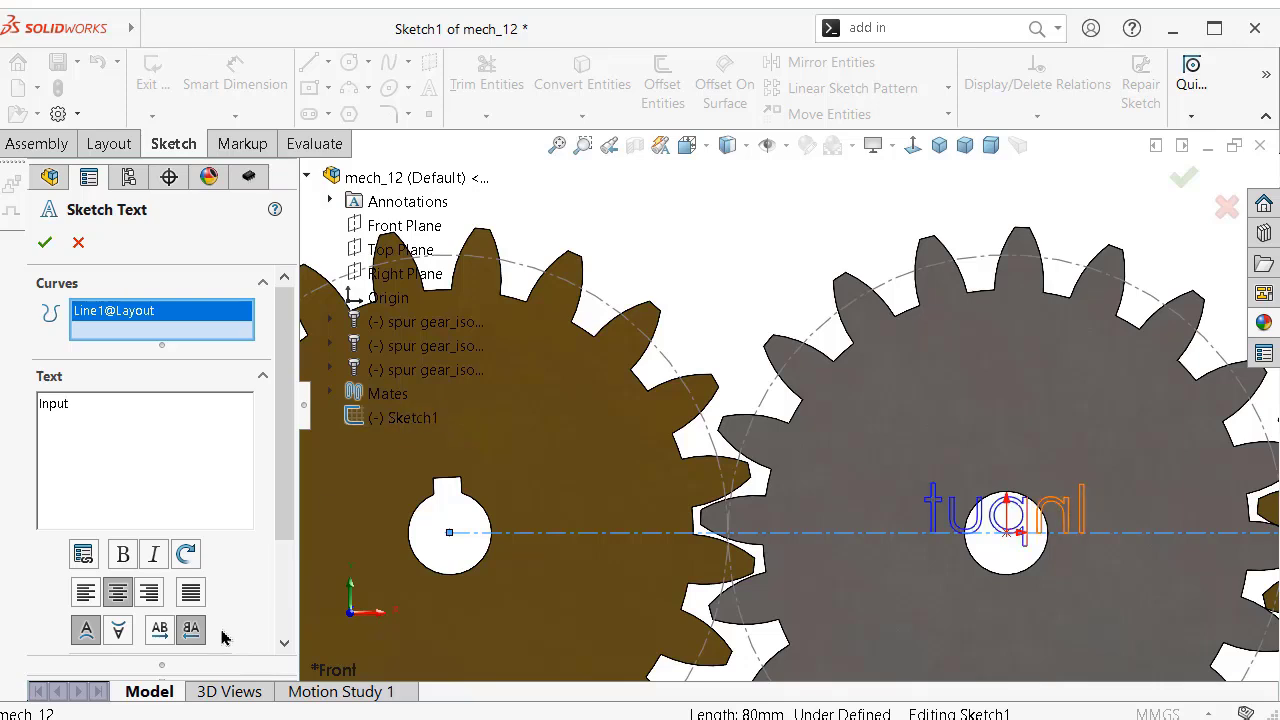
left_click(157, 632)
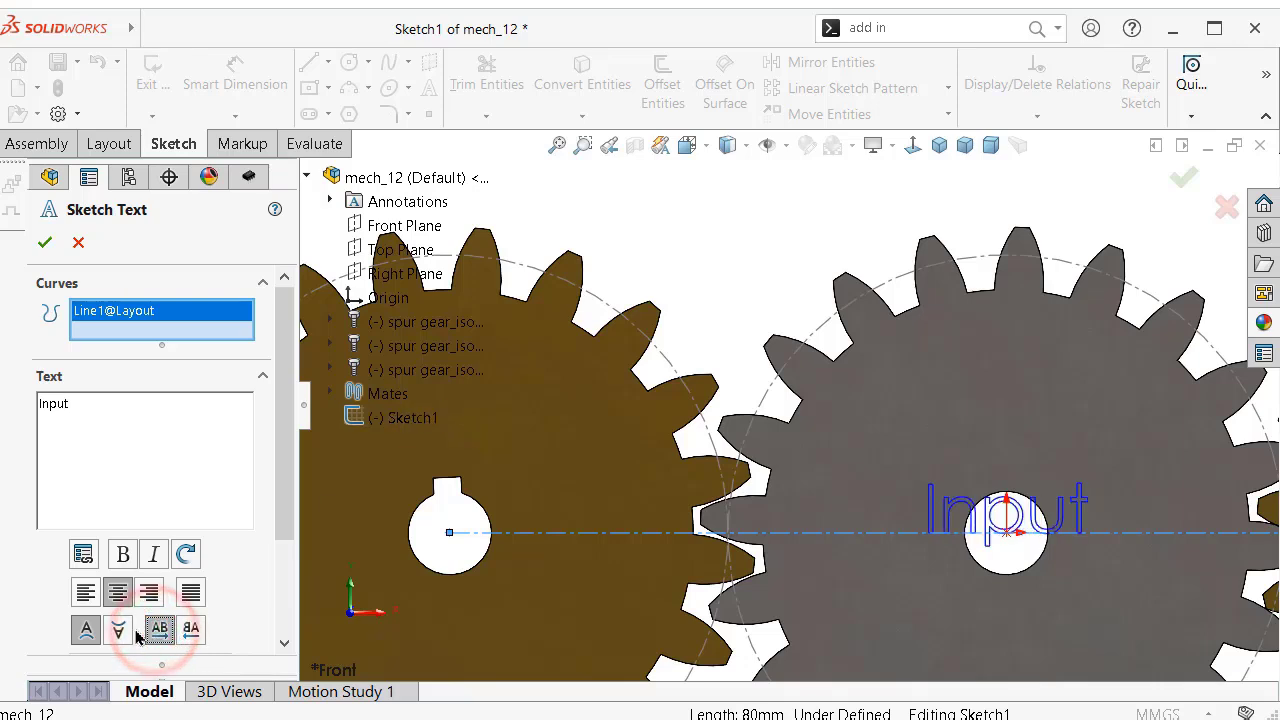
left_click(86, 594)
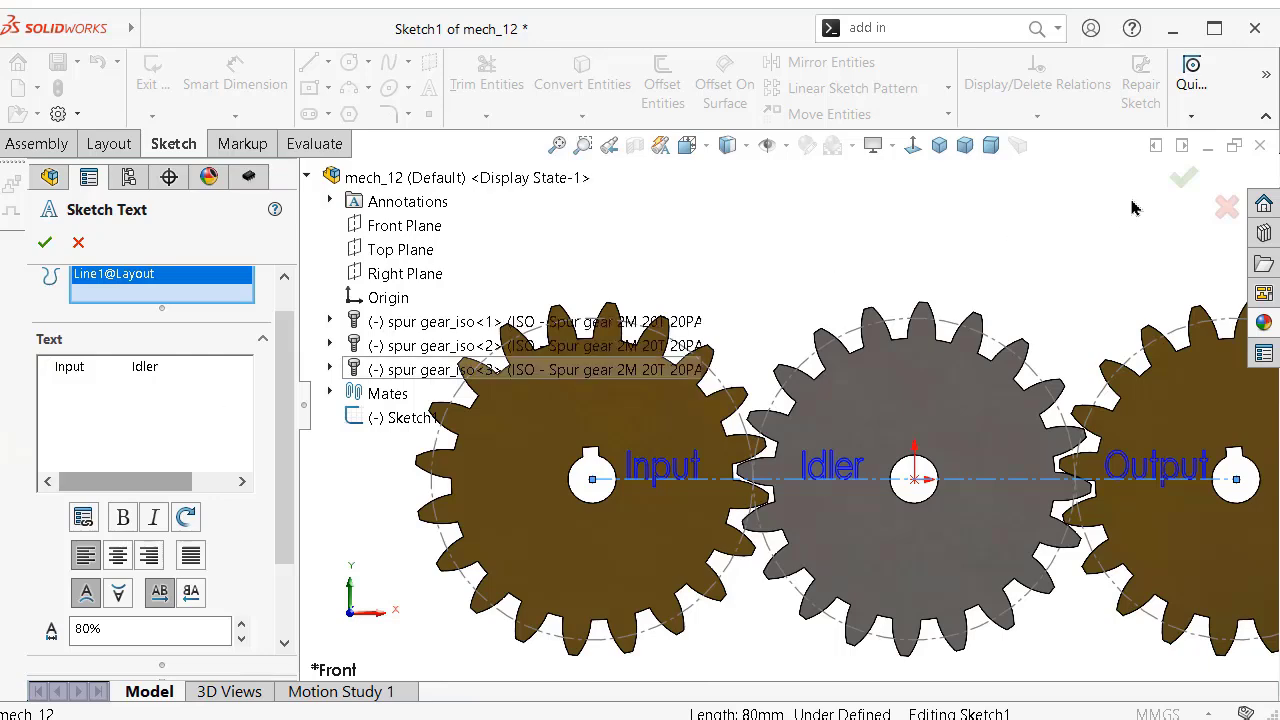
left_click(1183, 177)
left_click(910, 260)
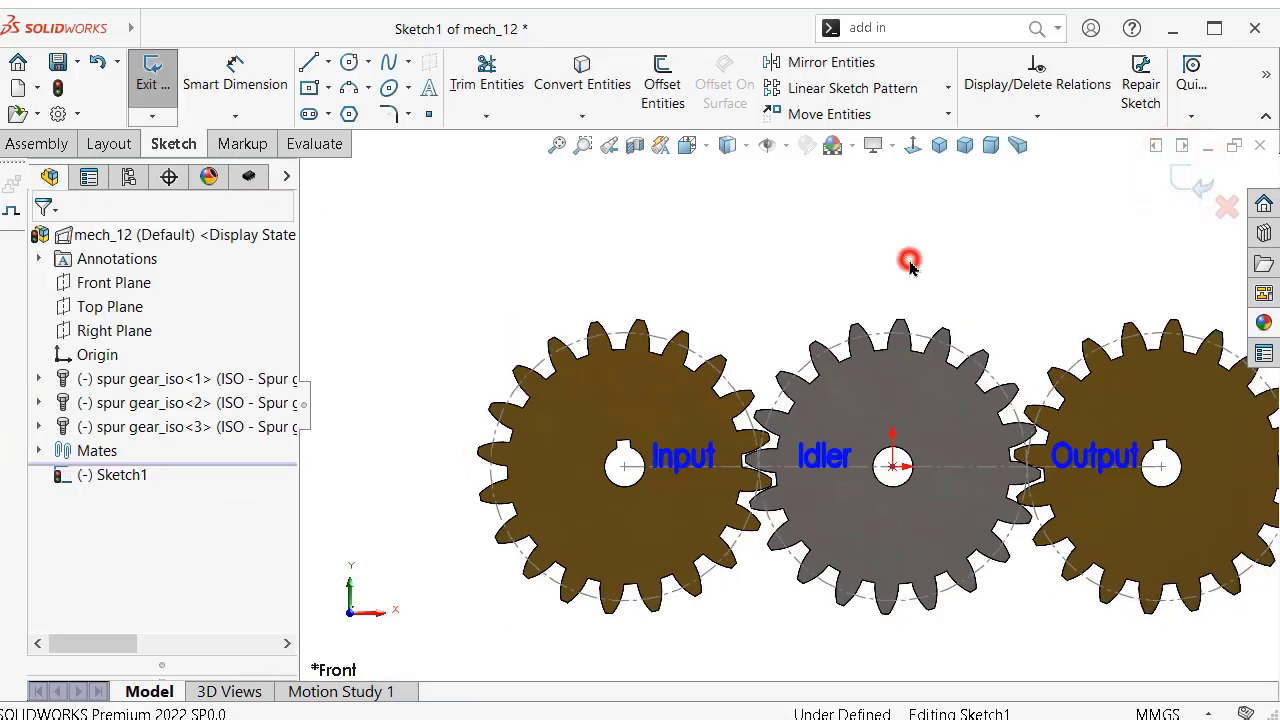
left_click(1199, 185)
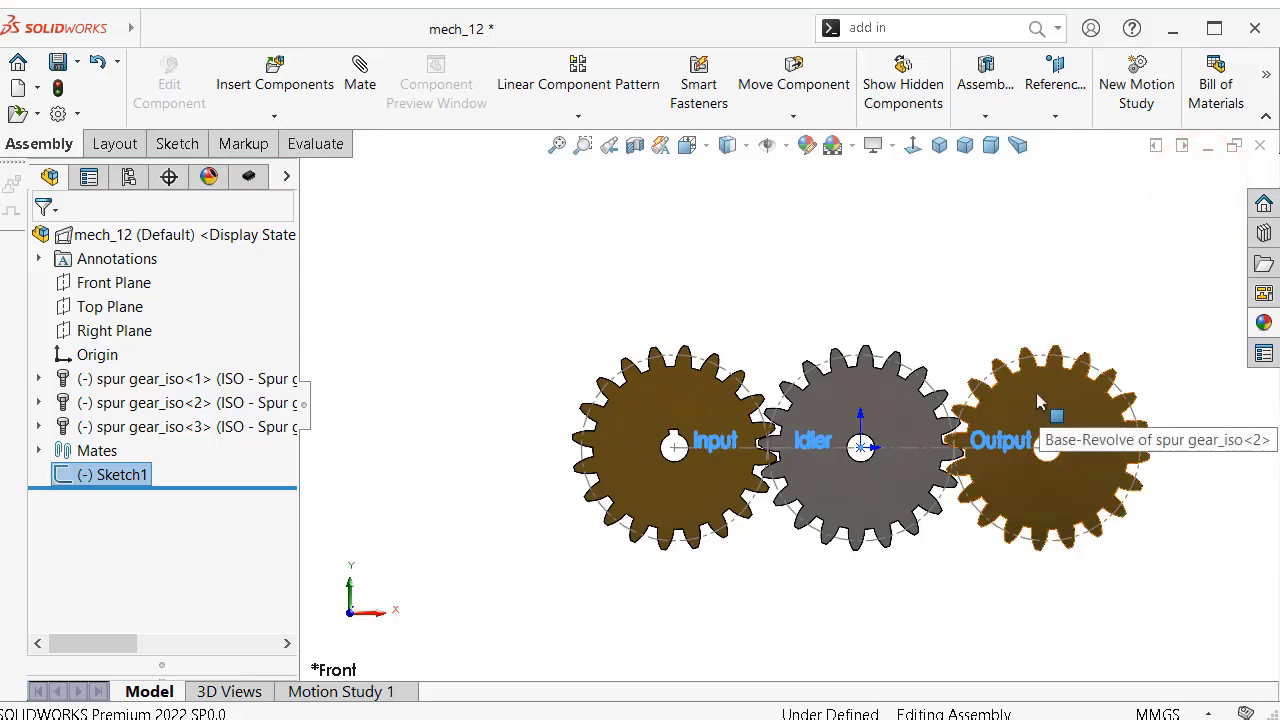
key("Escape")
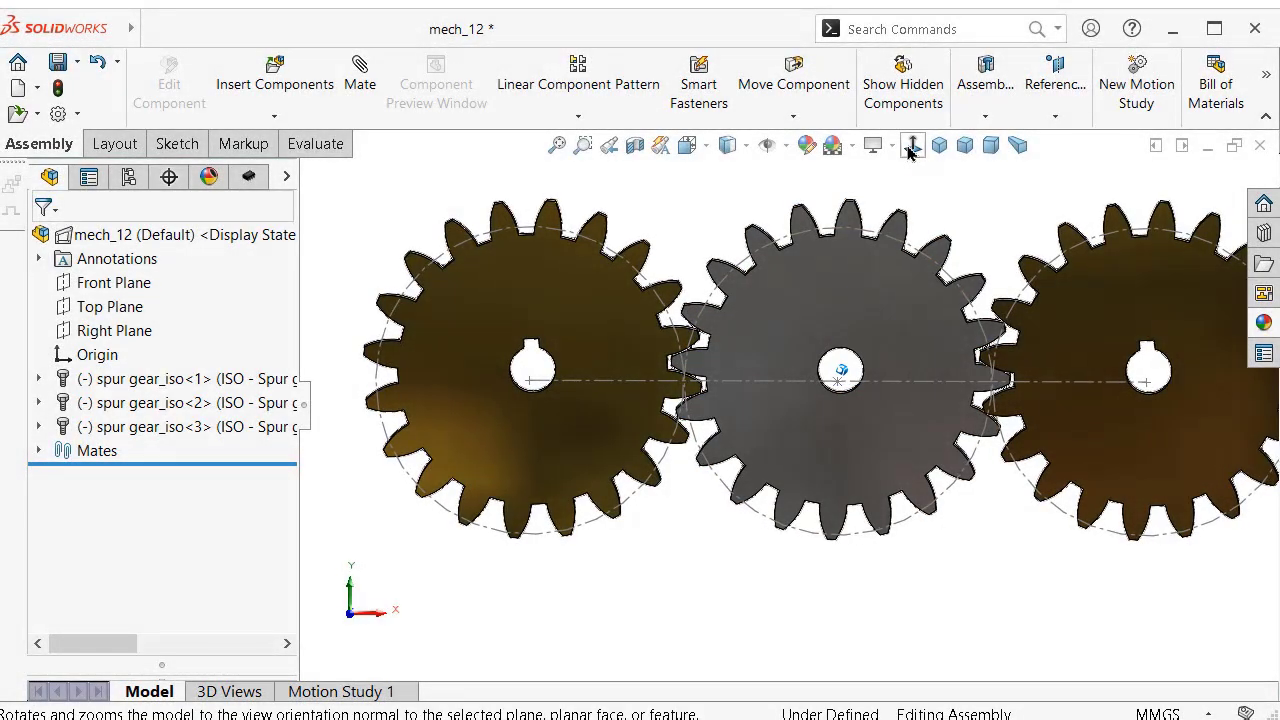
- Make sure the SOLIDWORKS Motion add-in is active, and set Motion Study 1 to the Motion Analysis type
left_click(908, 146)
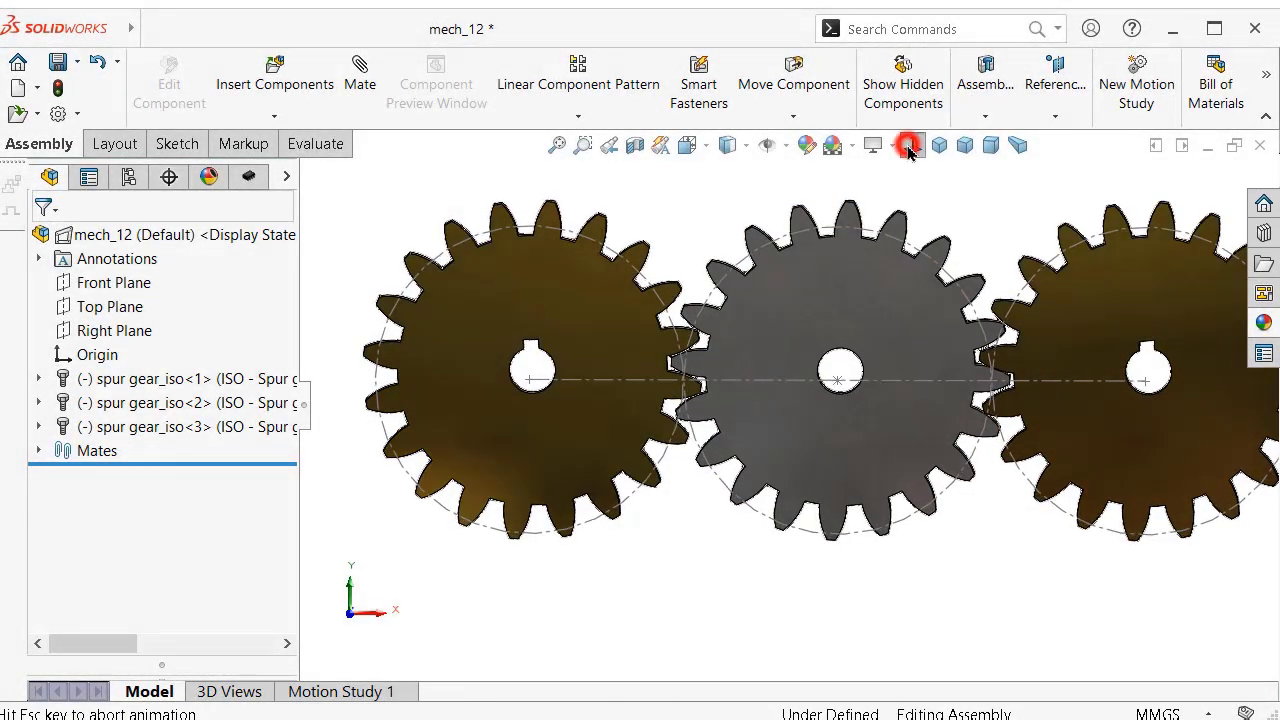
left_click(341, 692)
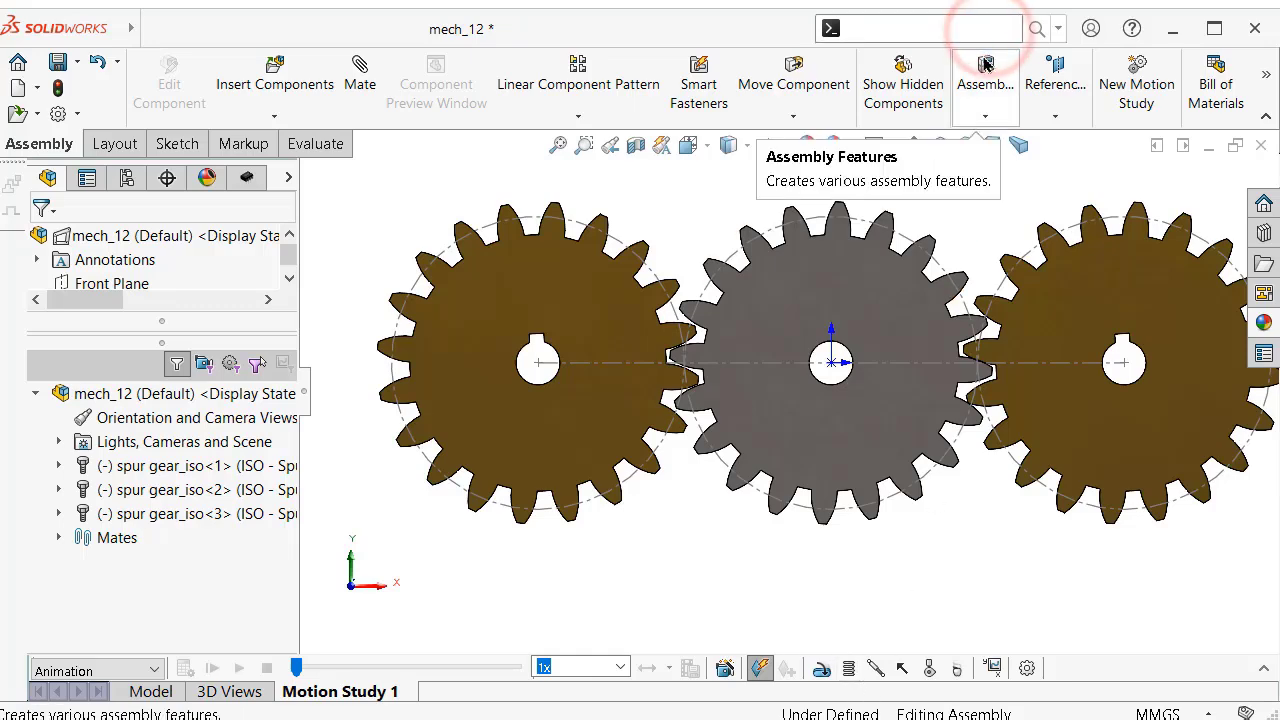
type("ad")
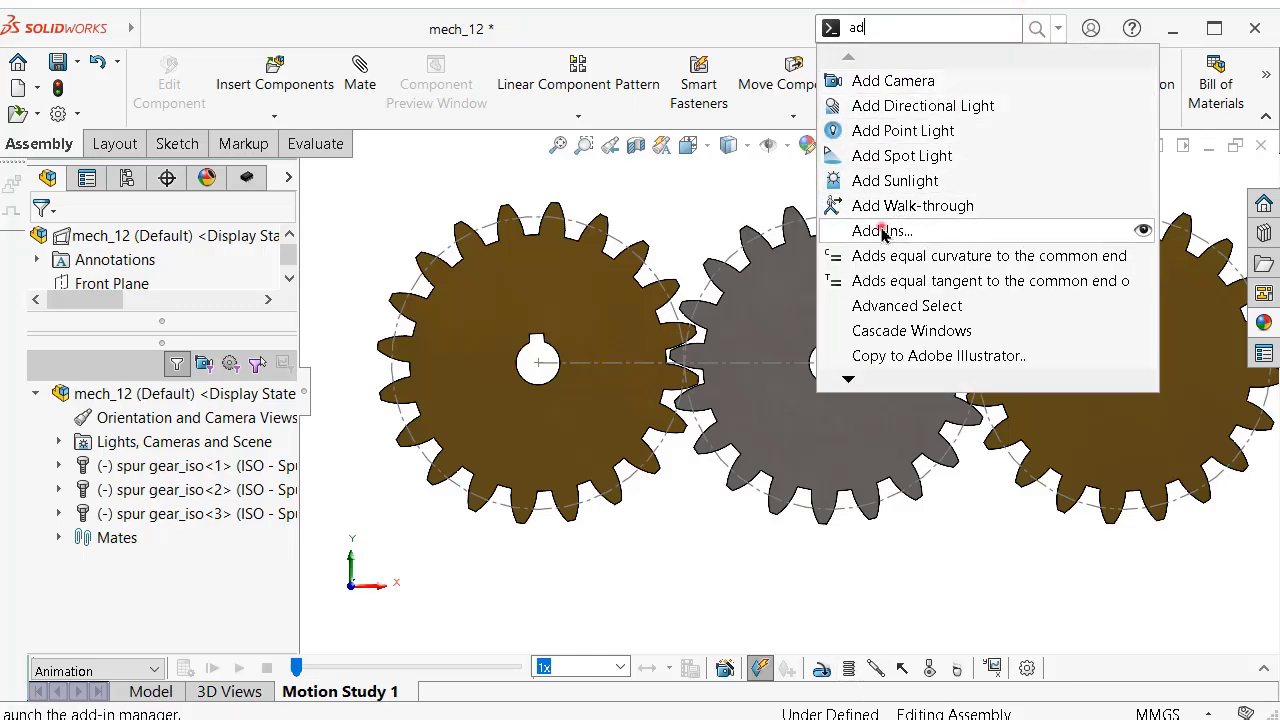
left_click(884, 228)
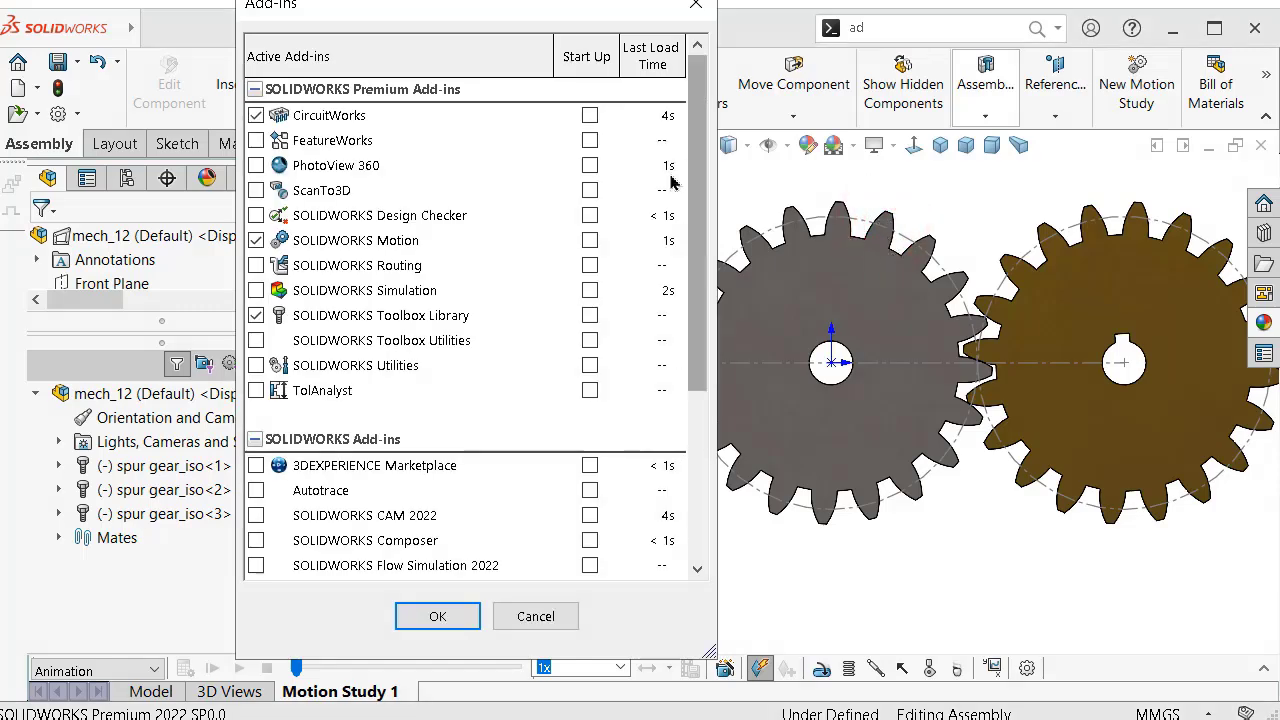
left_click(437, 616)
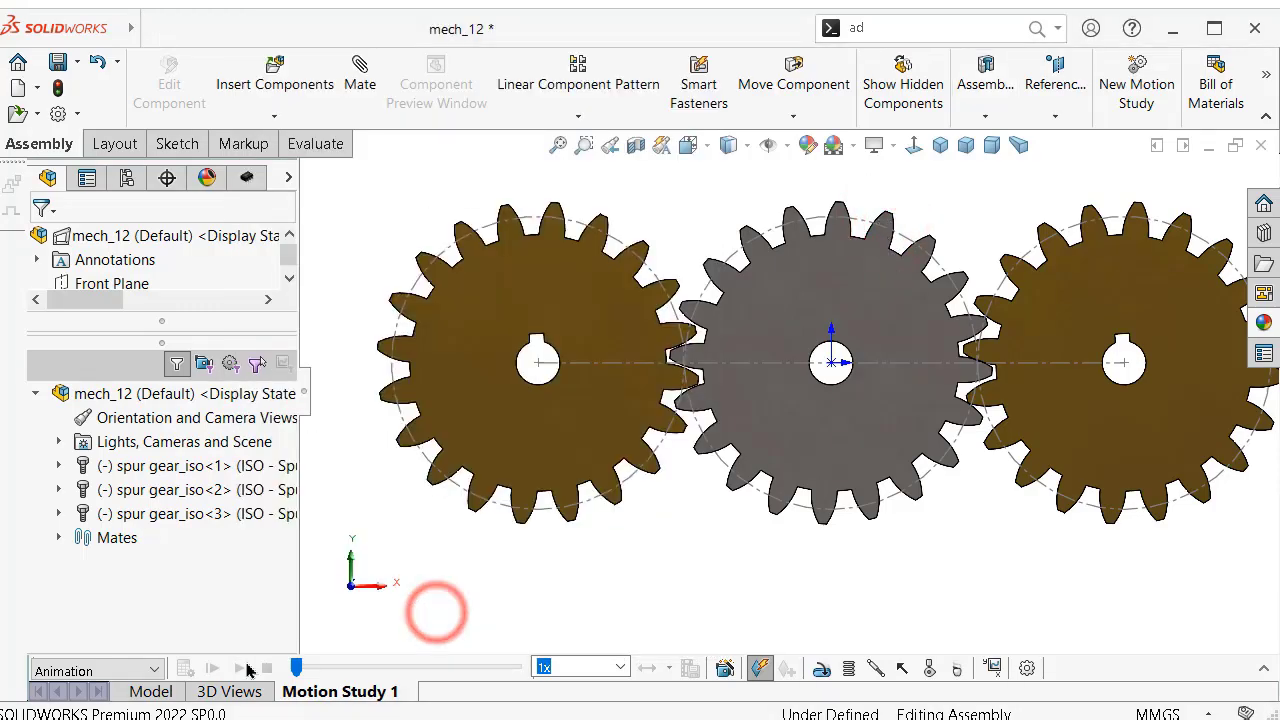
left_click(145, 669)
left_click(98, 719)
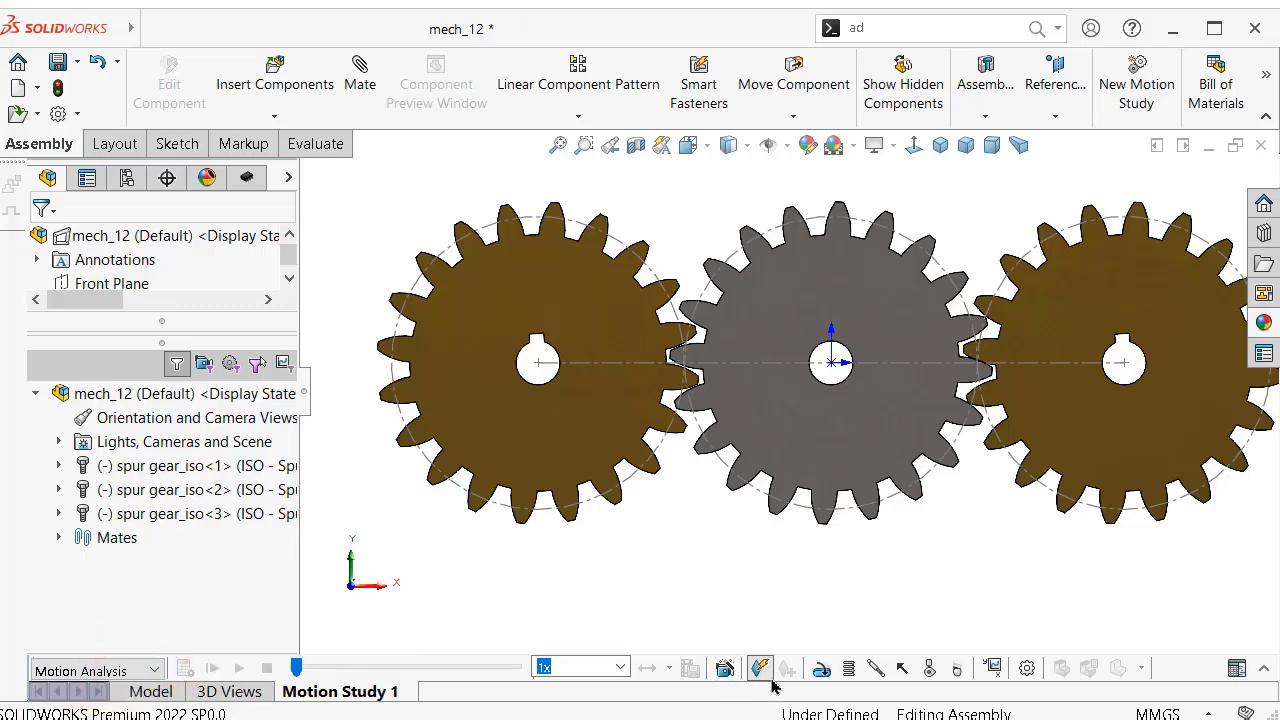
- Add a constant-speed rotary motor of 20 RPM on the bore face of the left gear (spur gear_iso<1>)
left_click(818, 670)
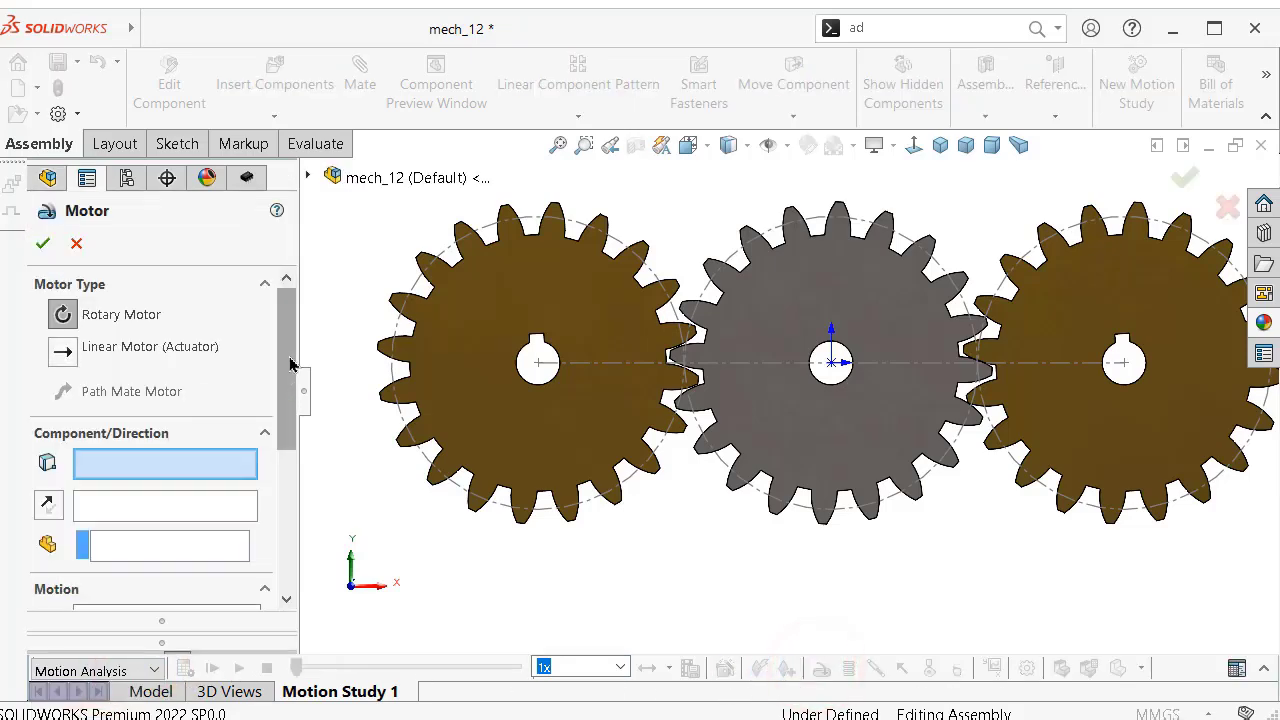
left_click_drag(288, 357, 283, 453)
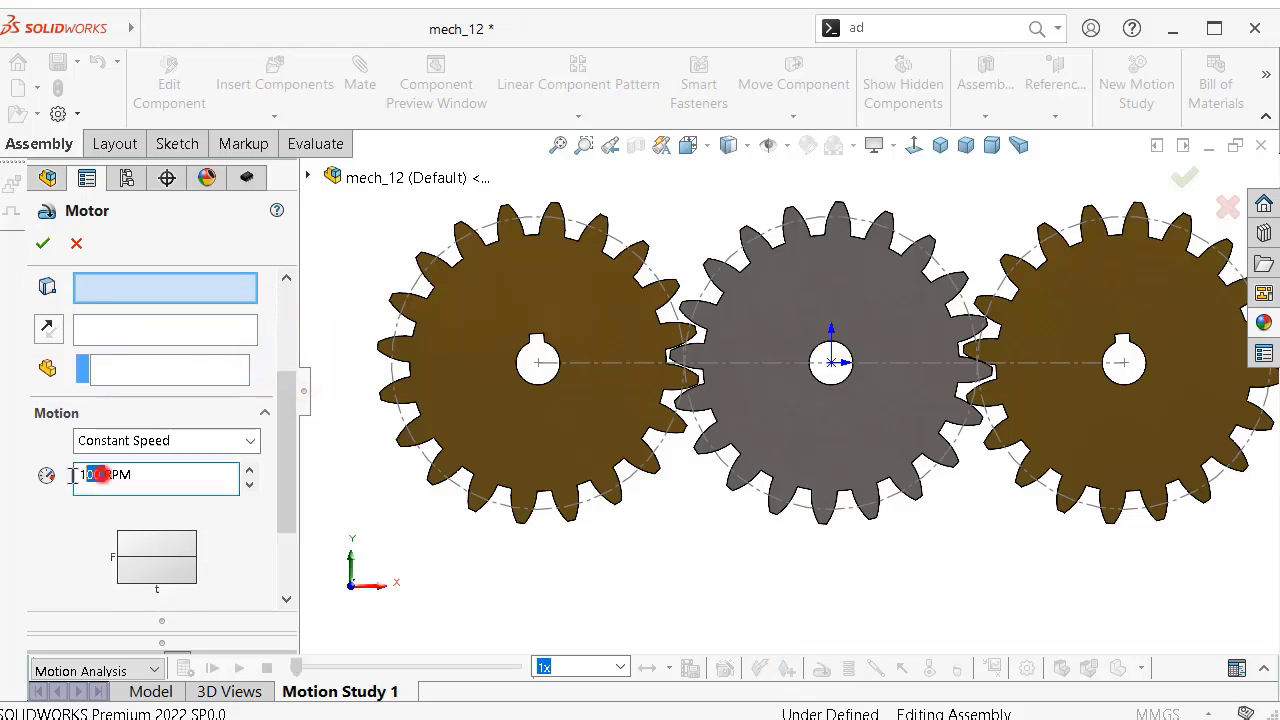
type("2")
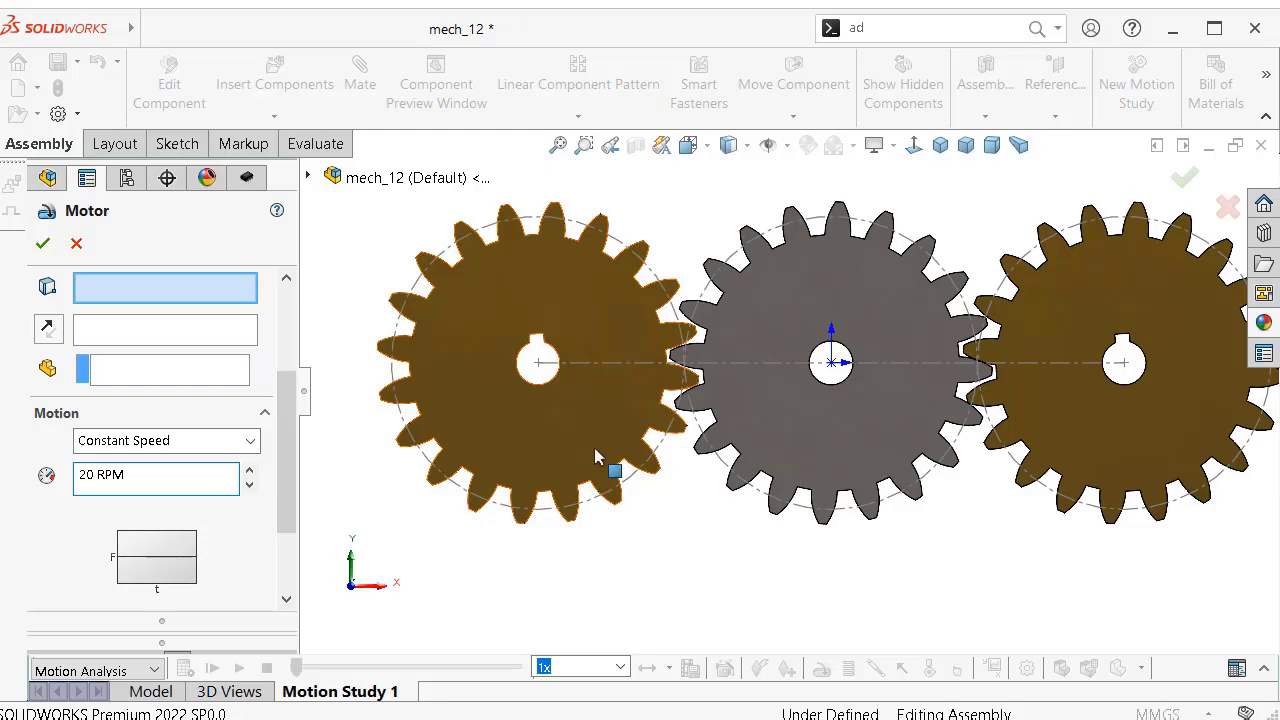
middle_click_drag(579, 338, 552, 404)
left_click(550, 402)
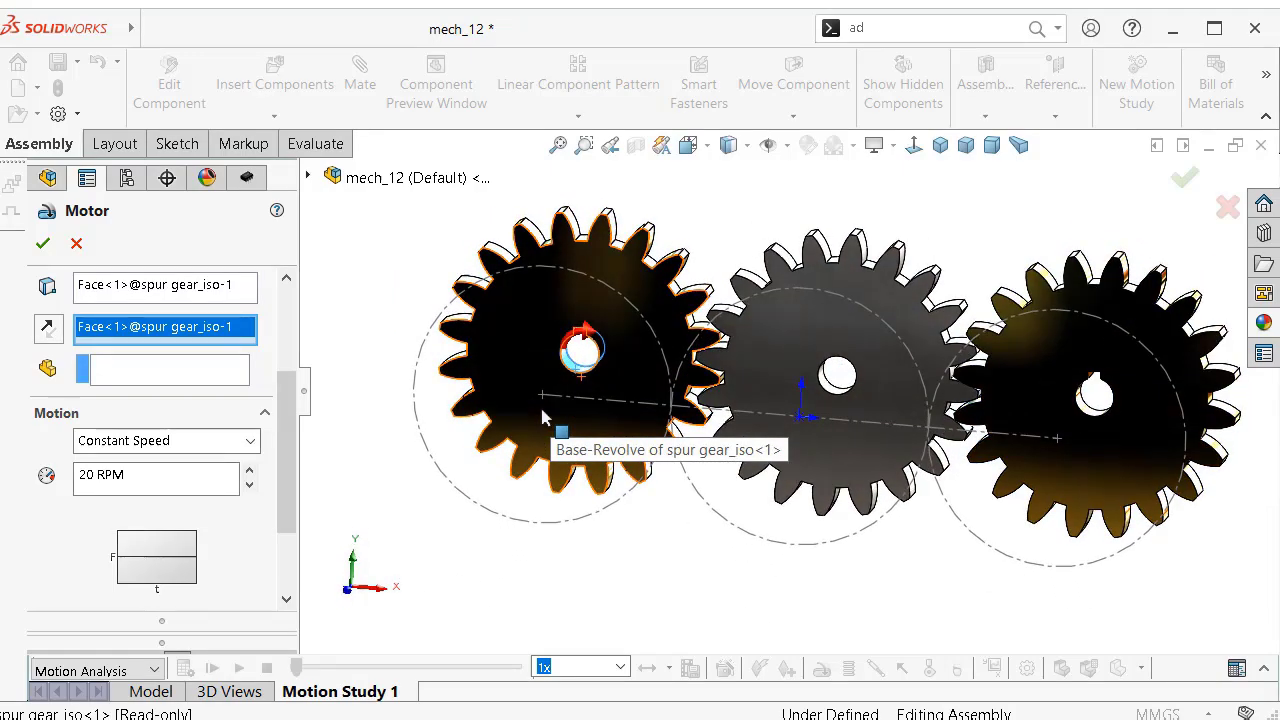
left_click(43, 245)
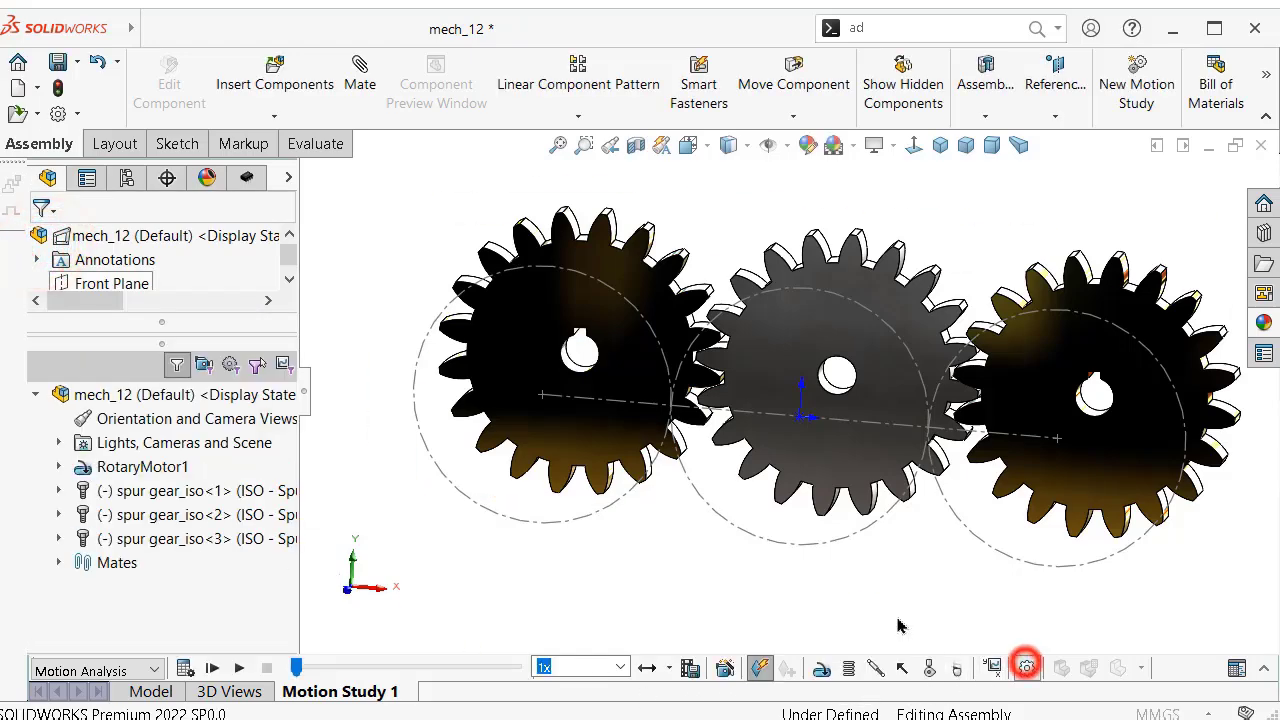
- Accept the motion study properties at 25 frames per second and add an Acrylic solid body contact between all three gears
left_click(1026, 665)
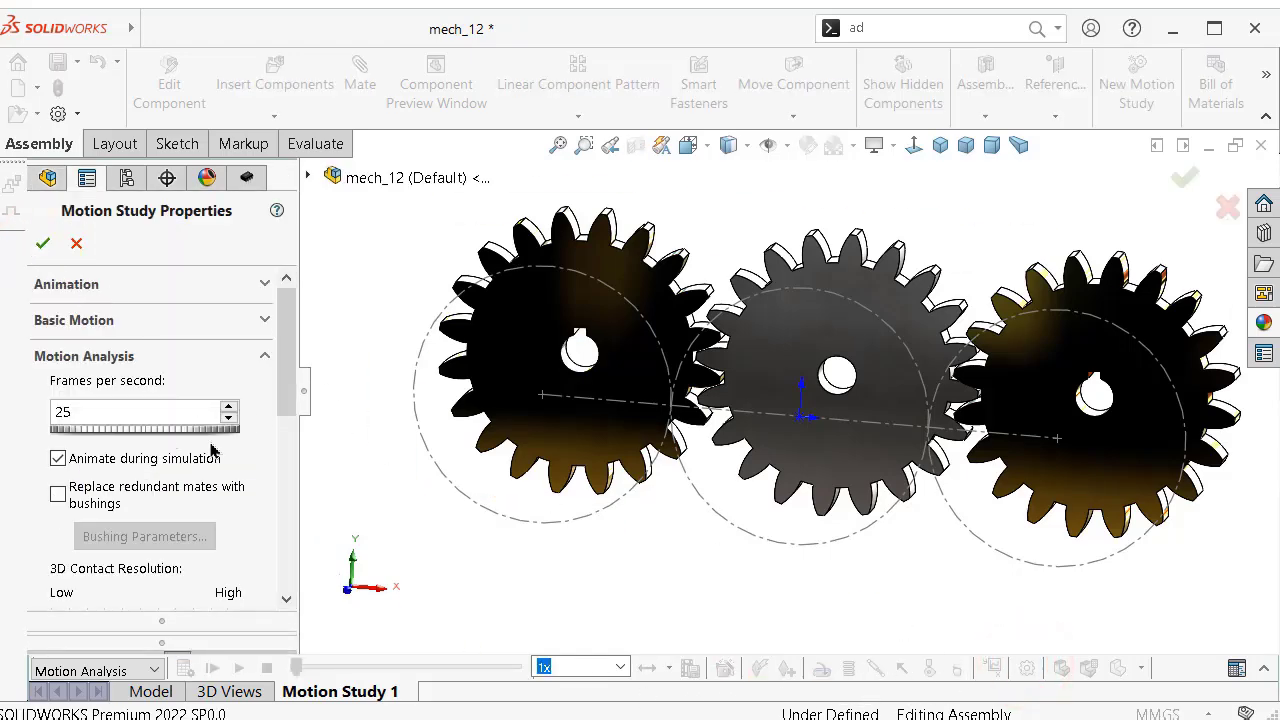
left_click(41, 244)
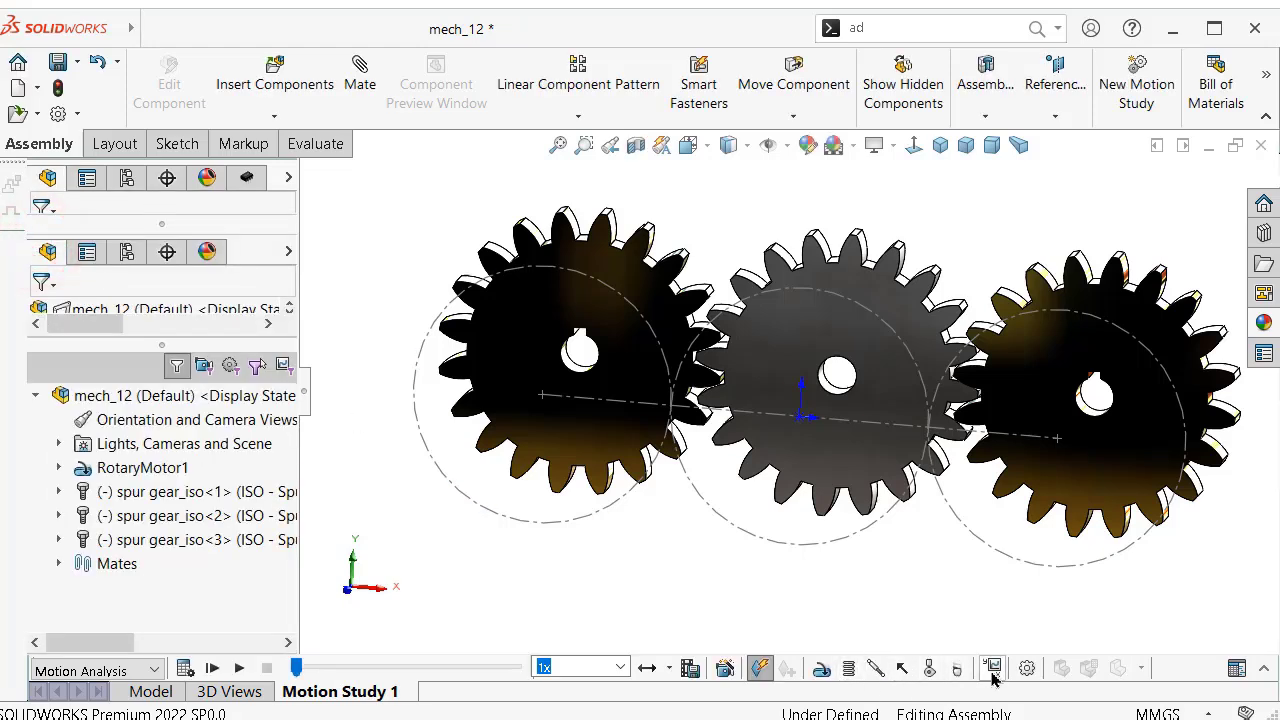
left_click(931, 668)
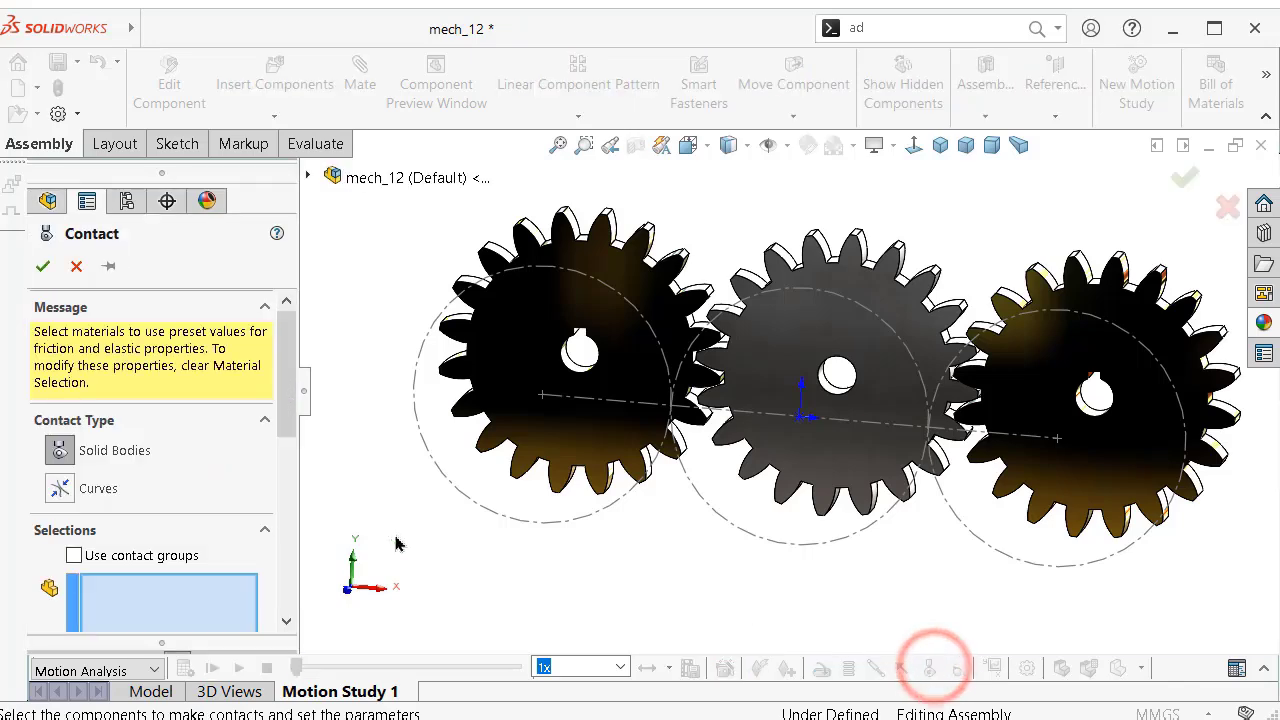
left_click_drag(286, 402, 300, 577)
left_click(561, 440)
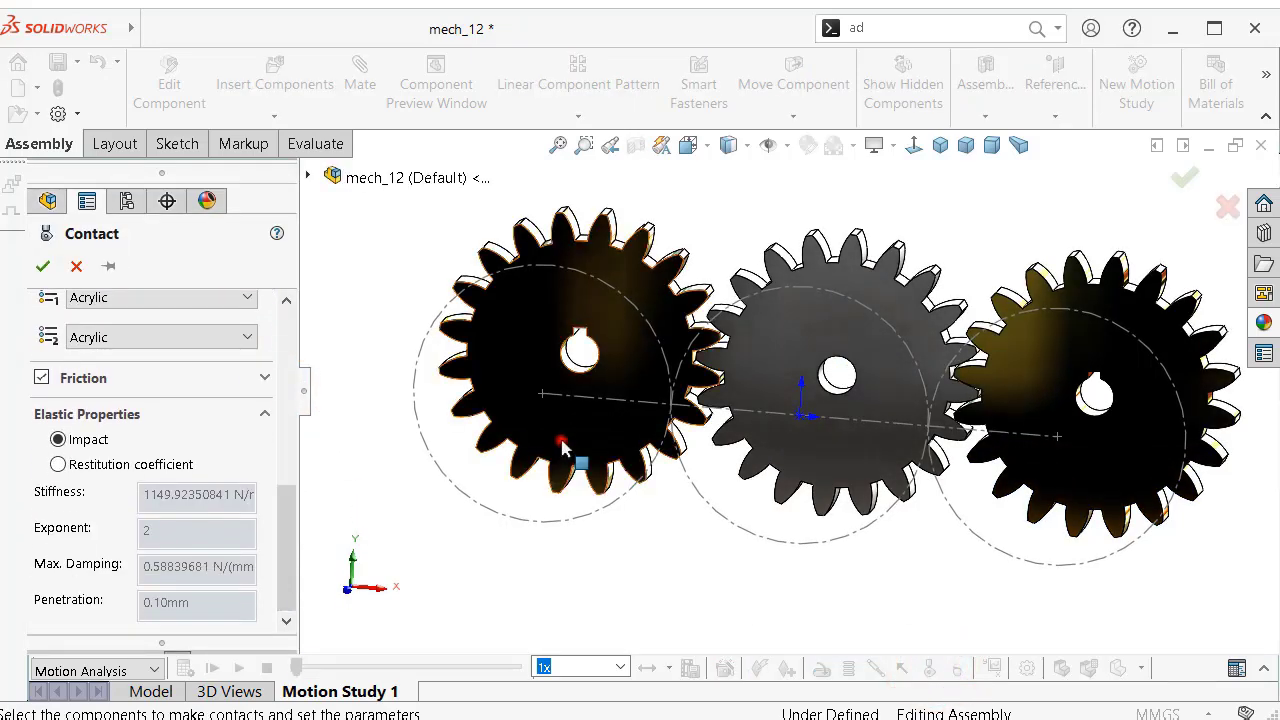
left_click(808, 445)
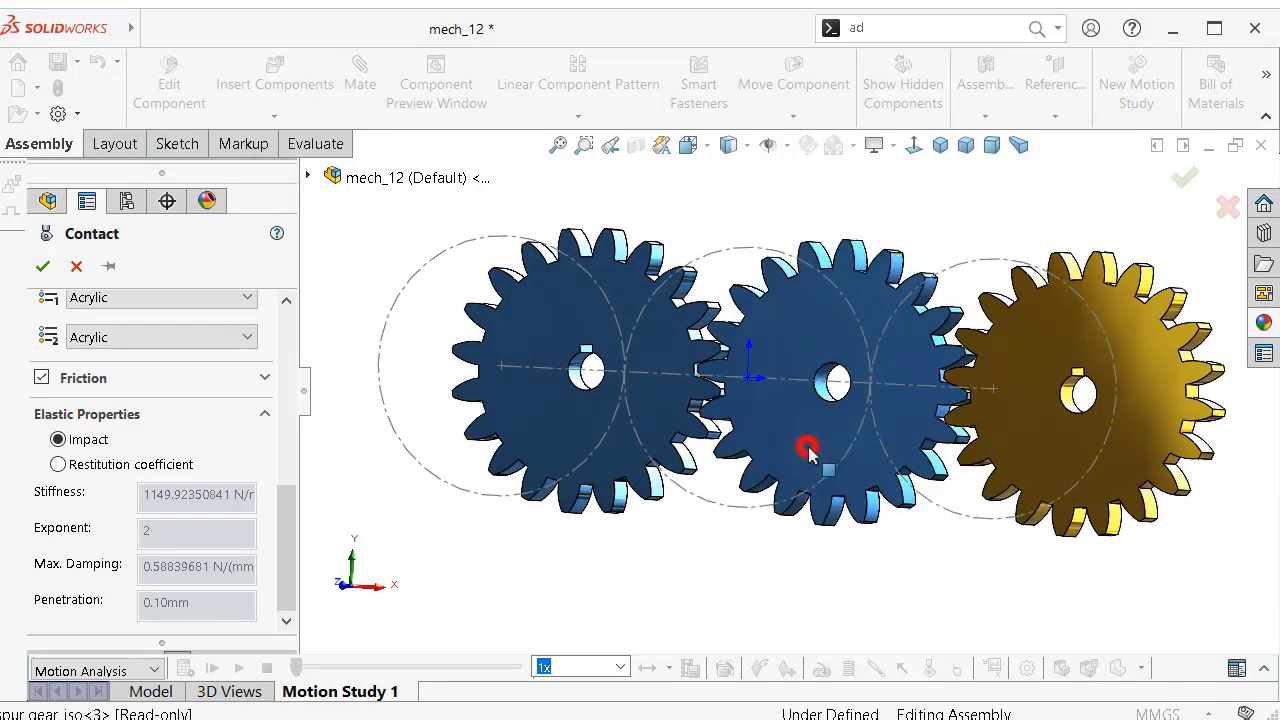
left_click(1060, 463)
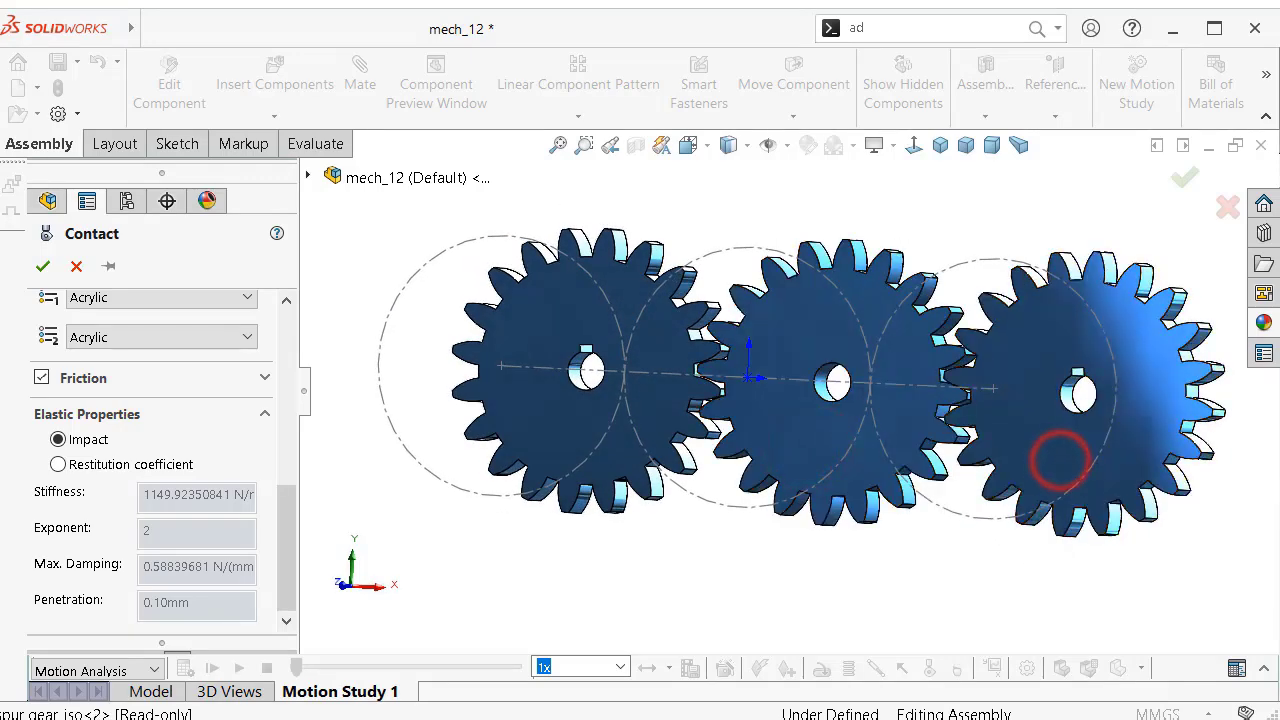
left_click(1186, 189)
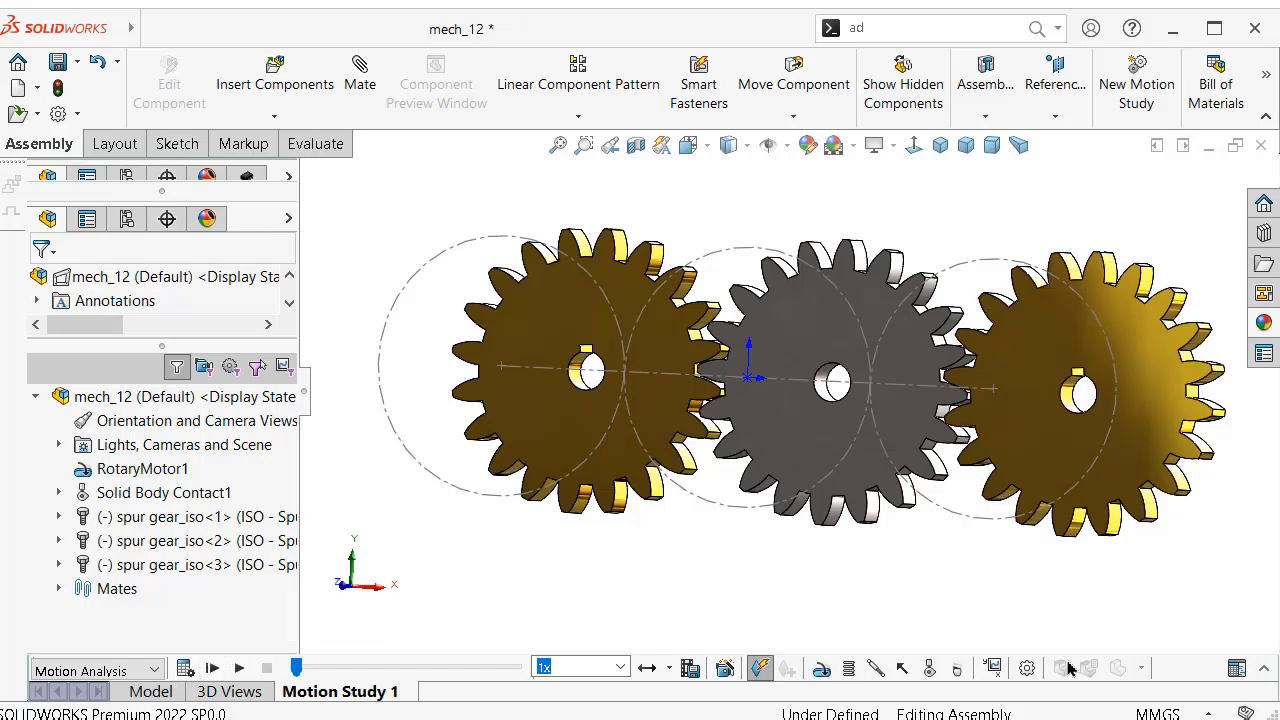
- Calculate the motion study, extend its duration to 10 seconds and recalculate it
left_click(1262, 669)
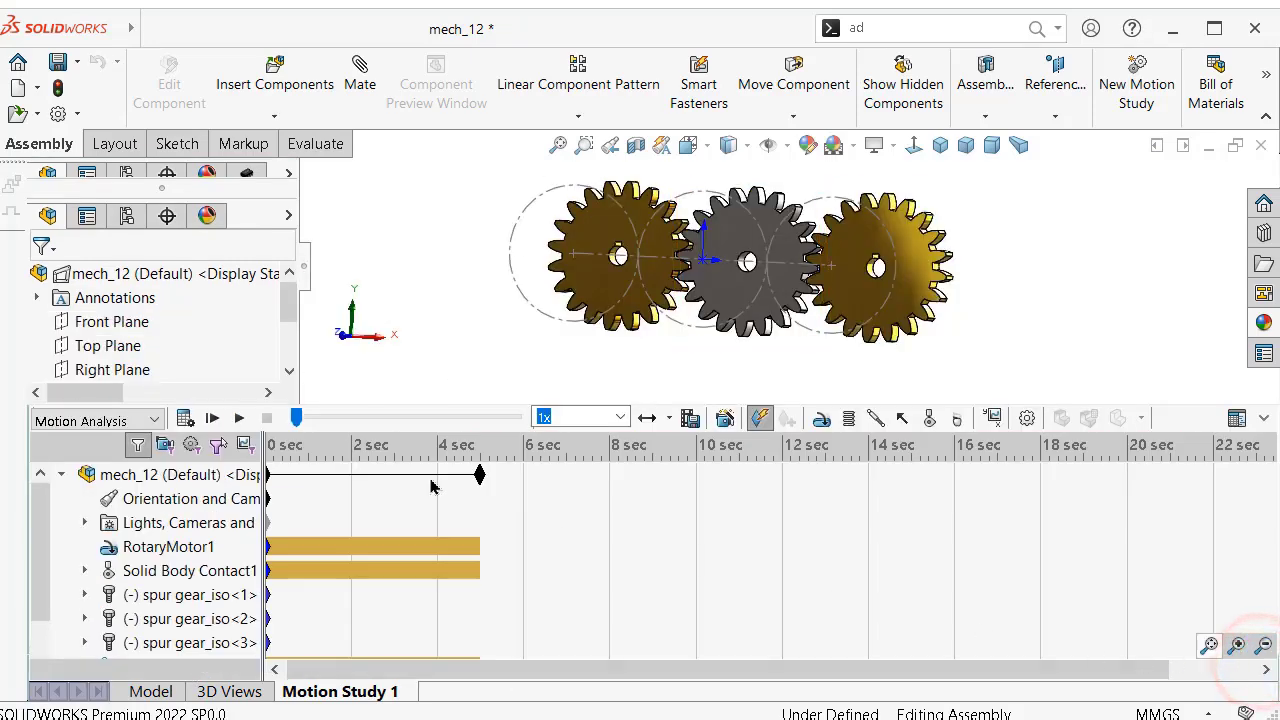
left_click(185, 419)
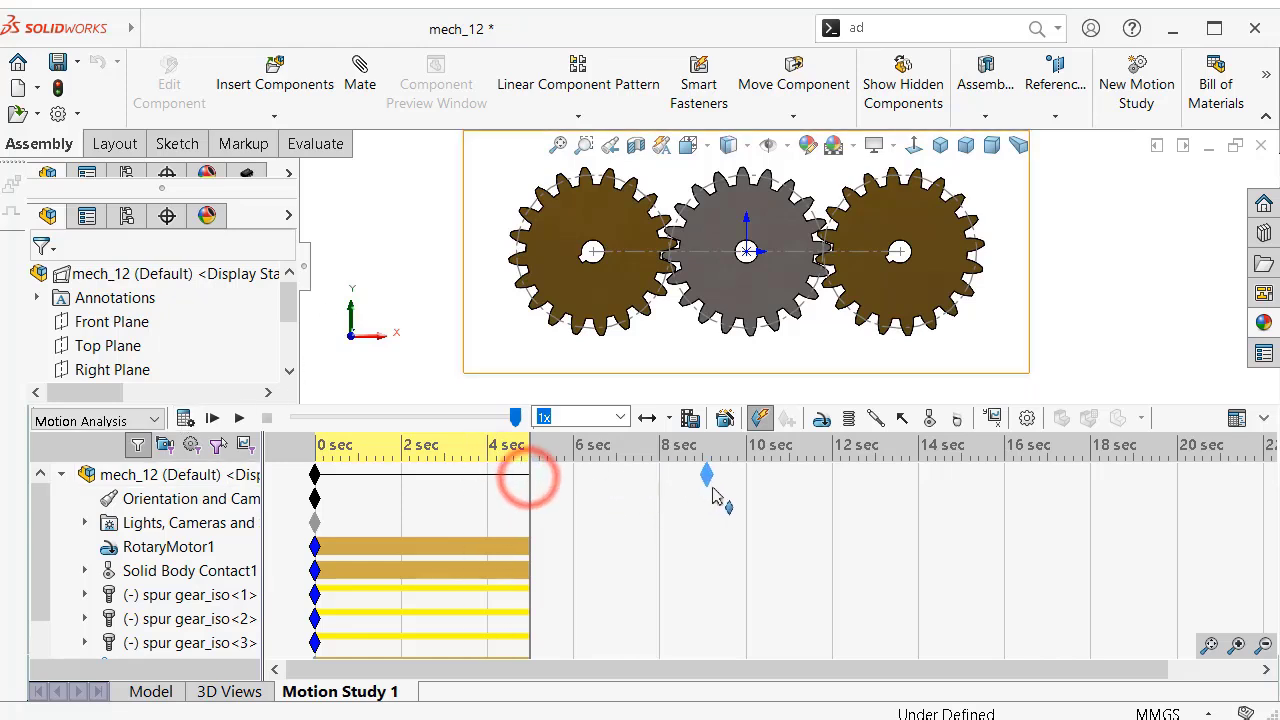
left_click_drag(743, 500, 742, 500)
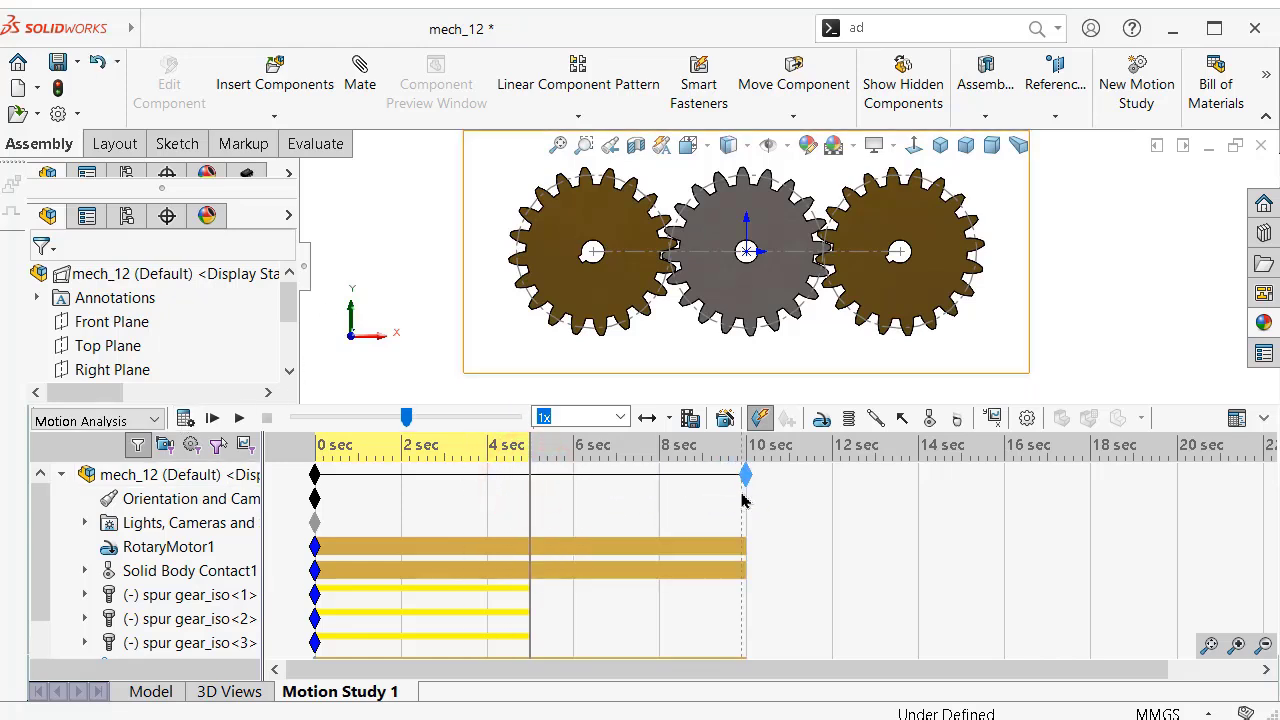
left_click(184, 419)
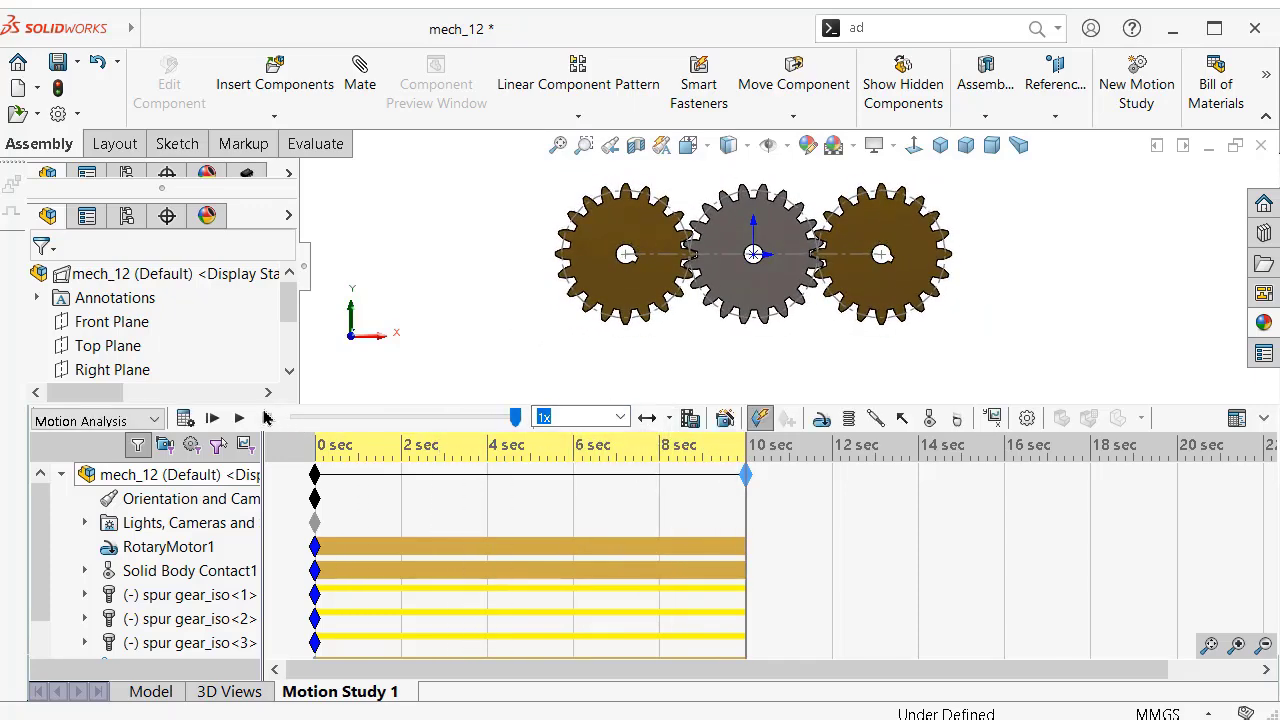
- Play back the gear simulation in an enlarged model view at 0.5x speed
left_click(240, 418)
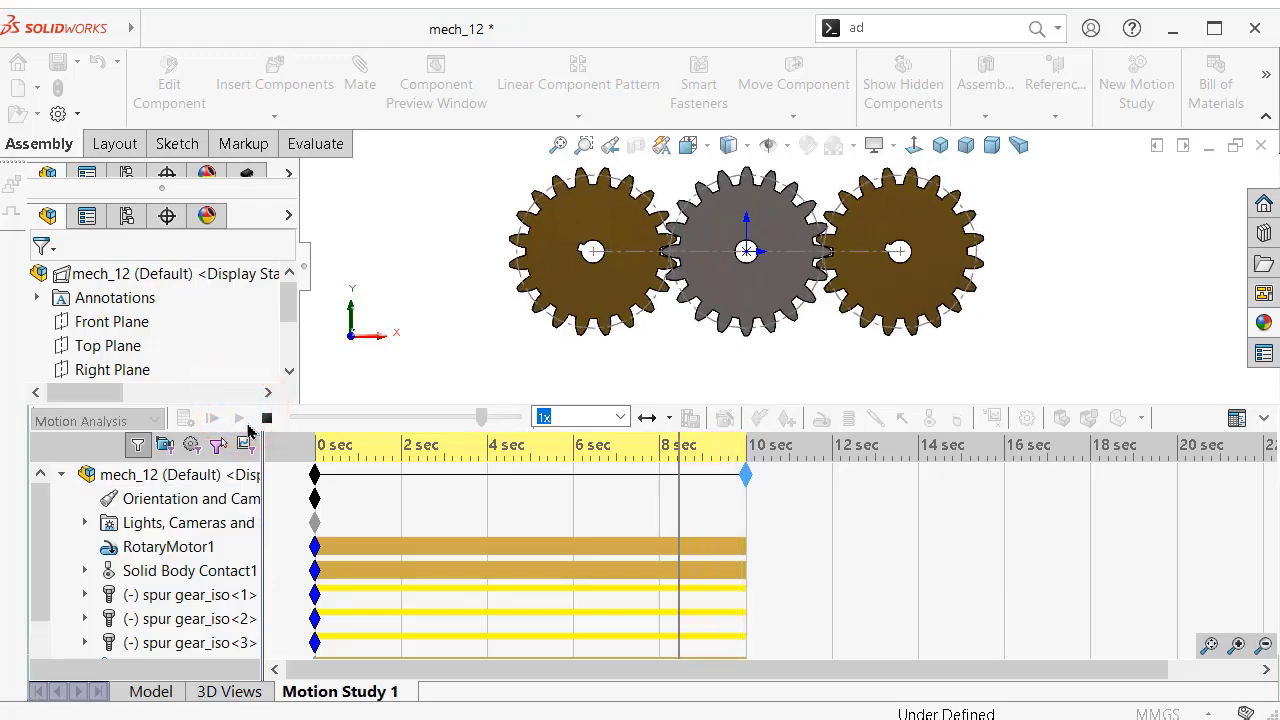
left_click(1262, 420)
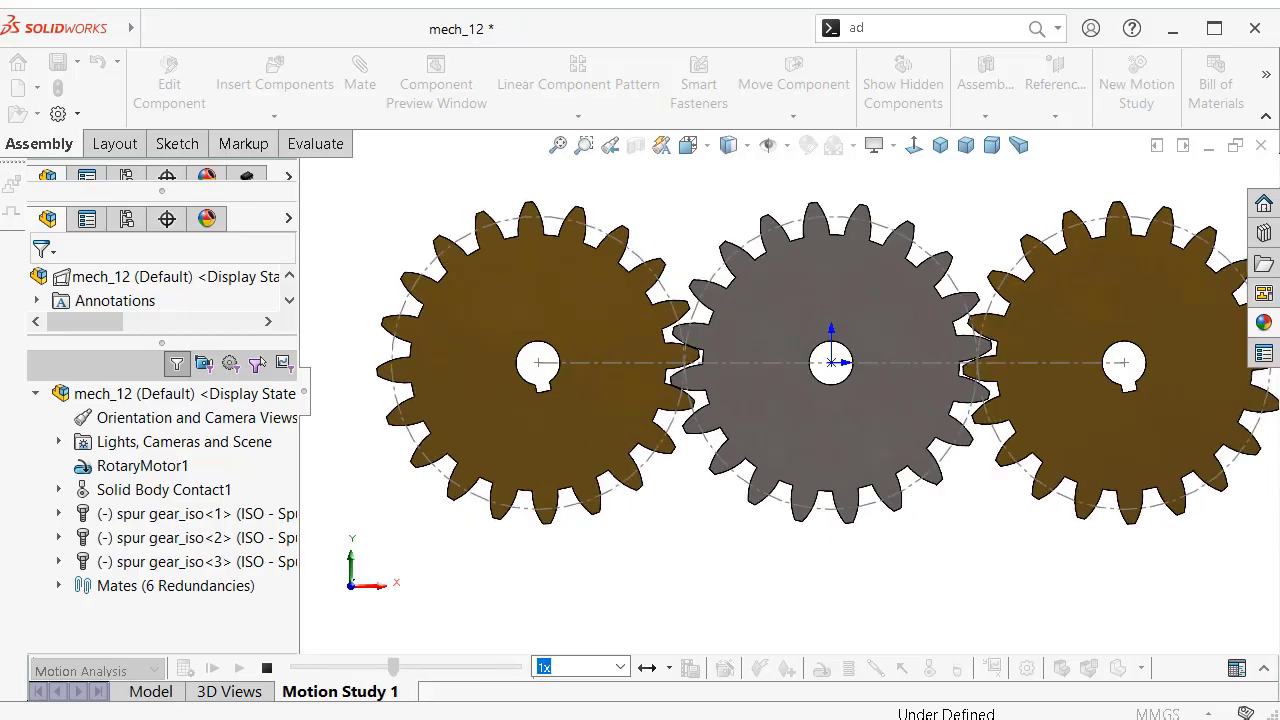
left_click(619, 666)
left_click(576, 716)
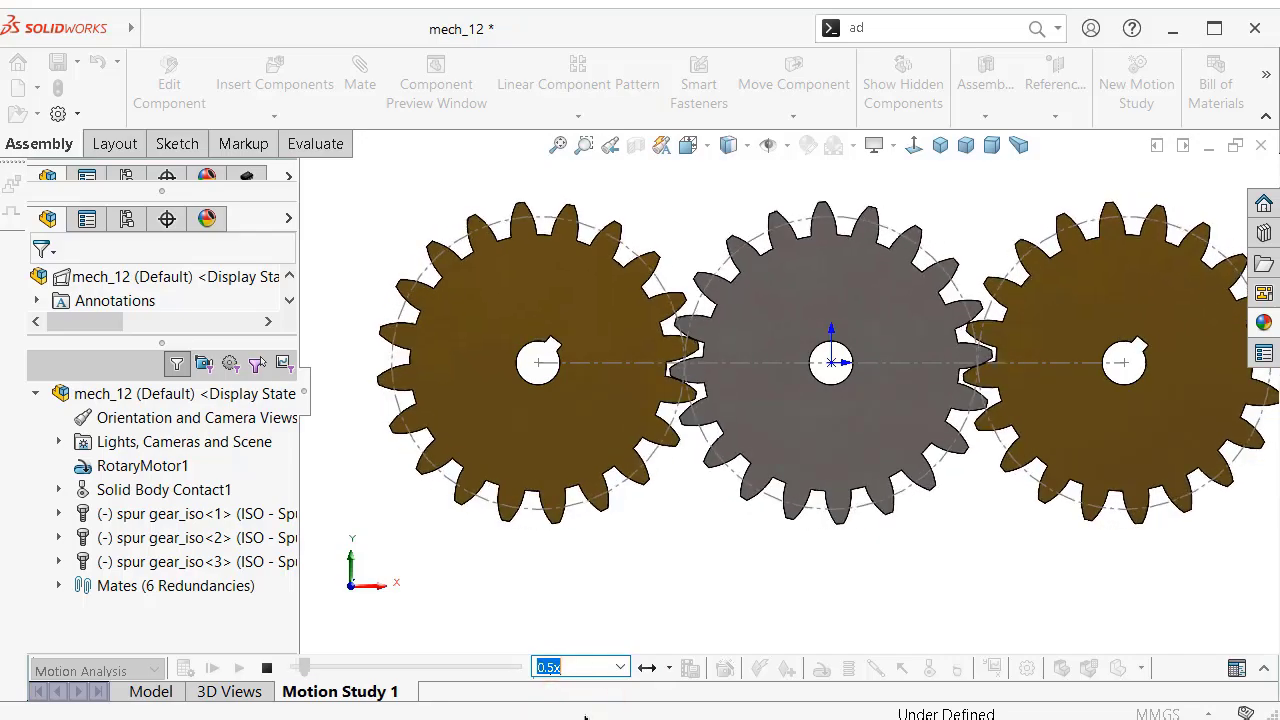
left_click(304, 395)
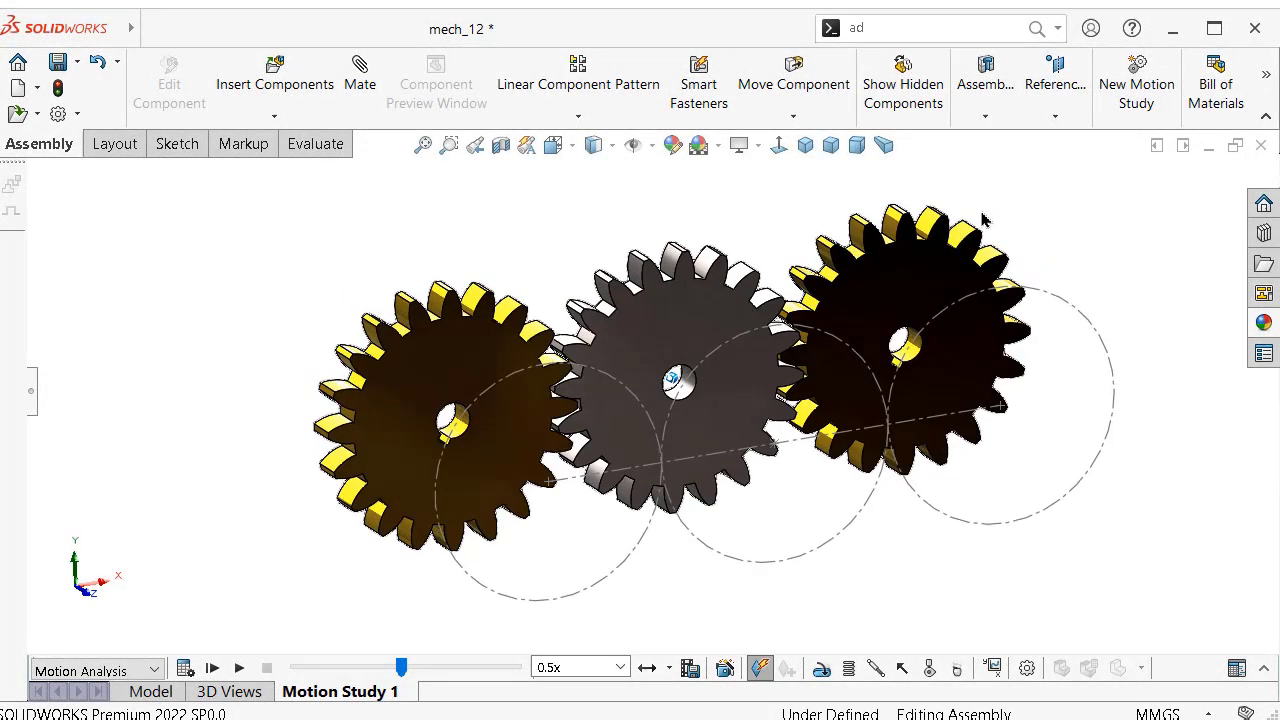
- Return to the assembly model and insert a Toolbox spur gear with module 4 below the gear train
left_click(149, 691)
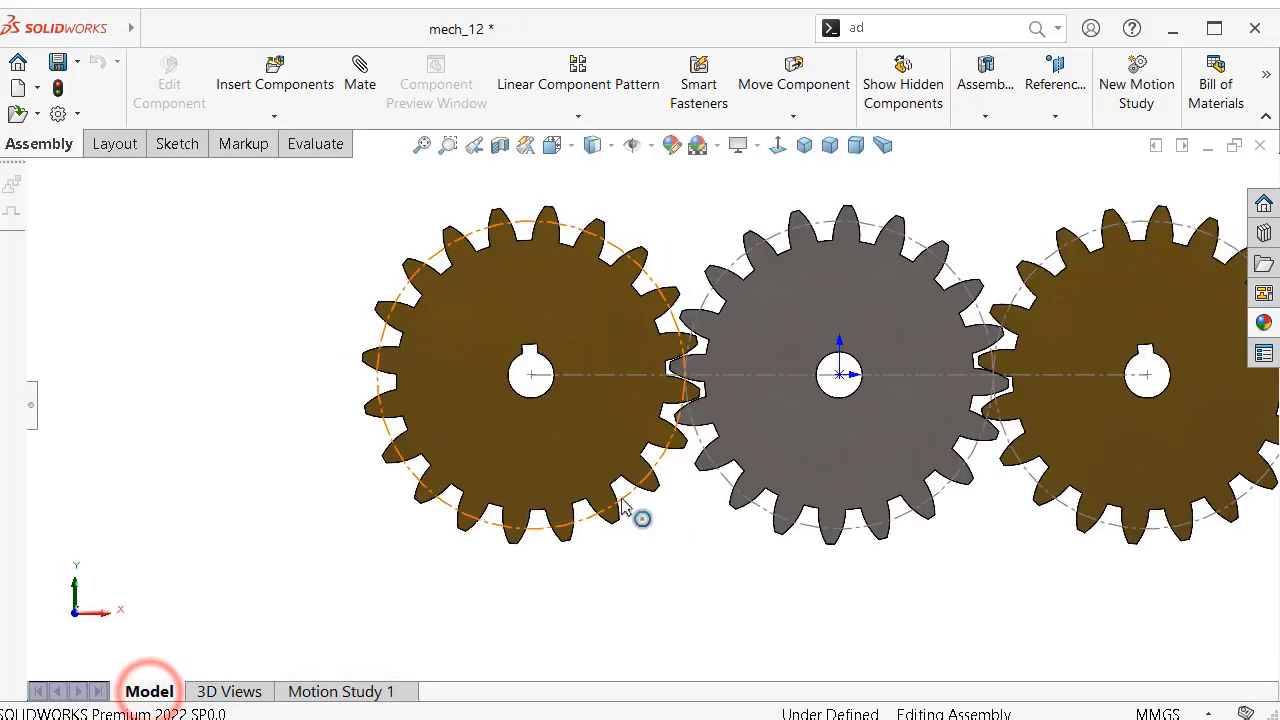
left_click(33, 414)
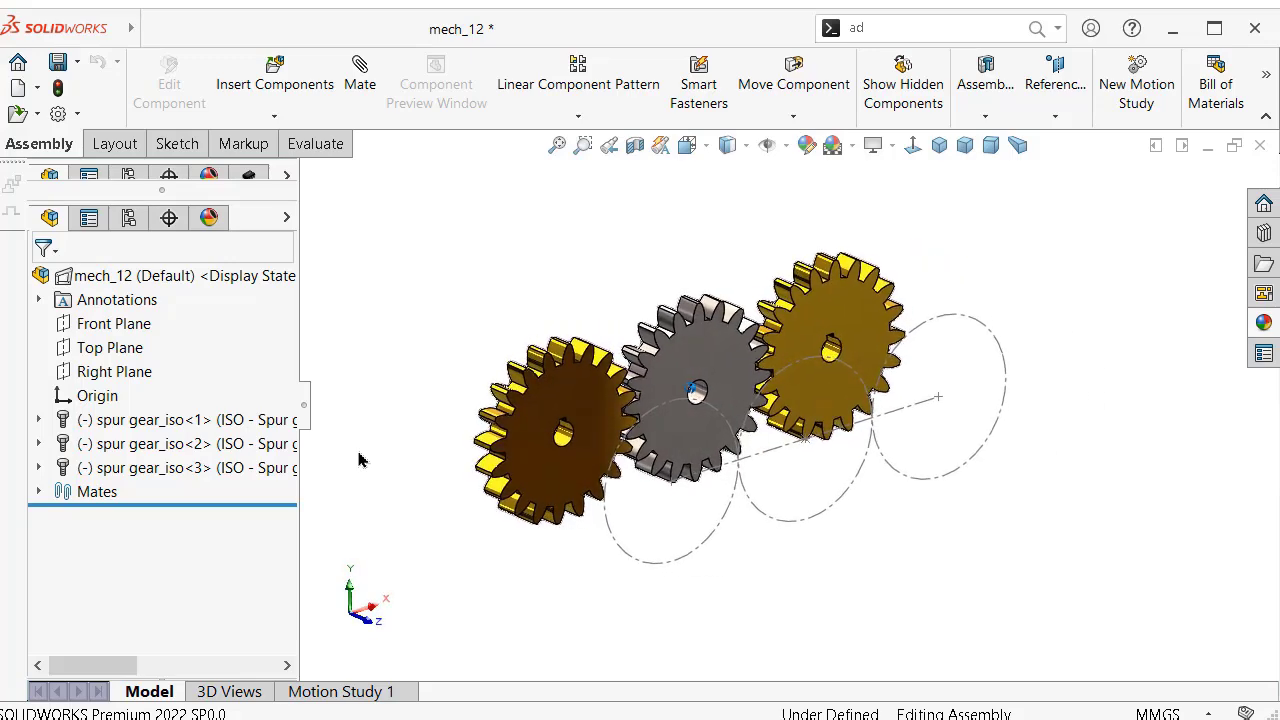
left_click(1264, 236)
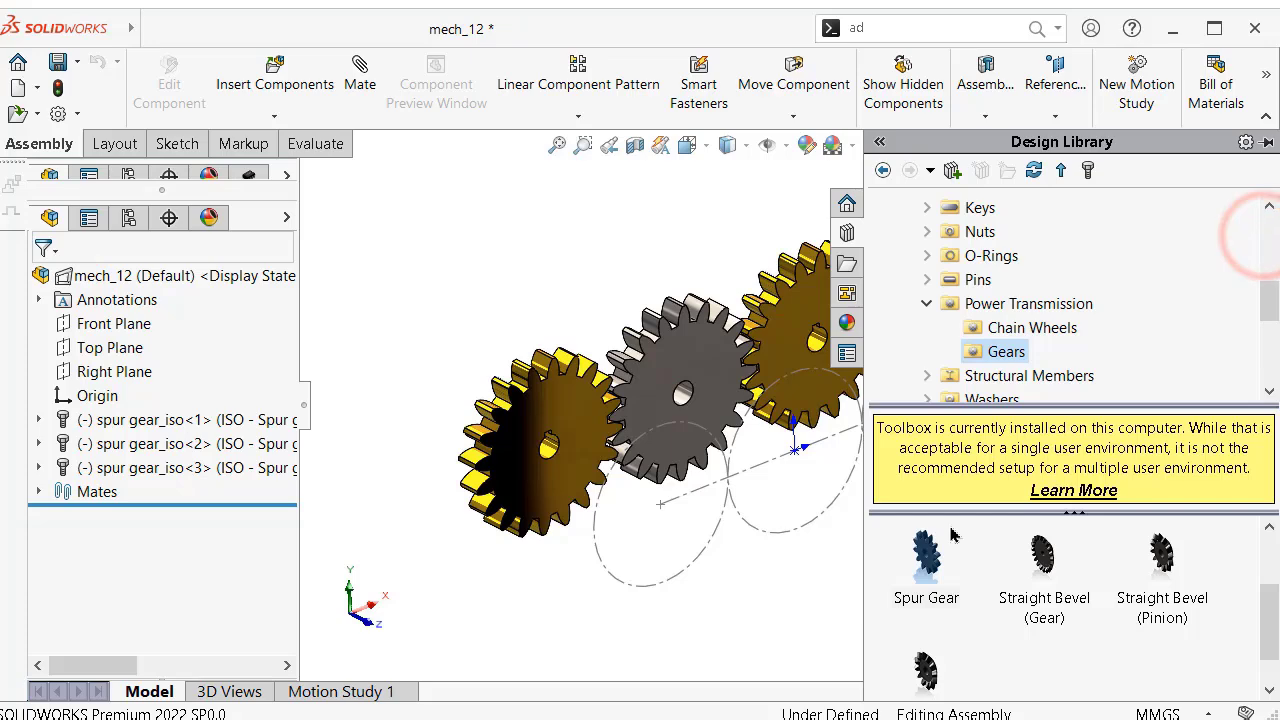
left_click_drag(926, 565, 860, 588)
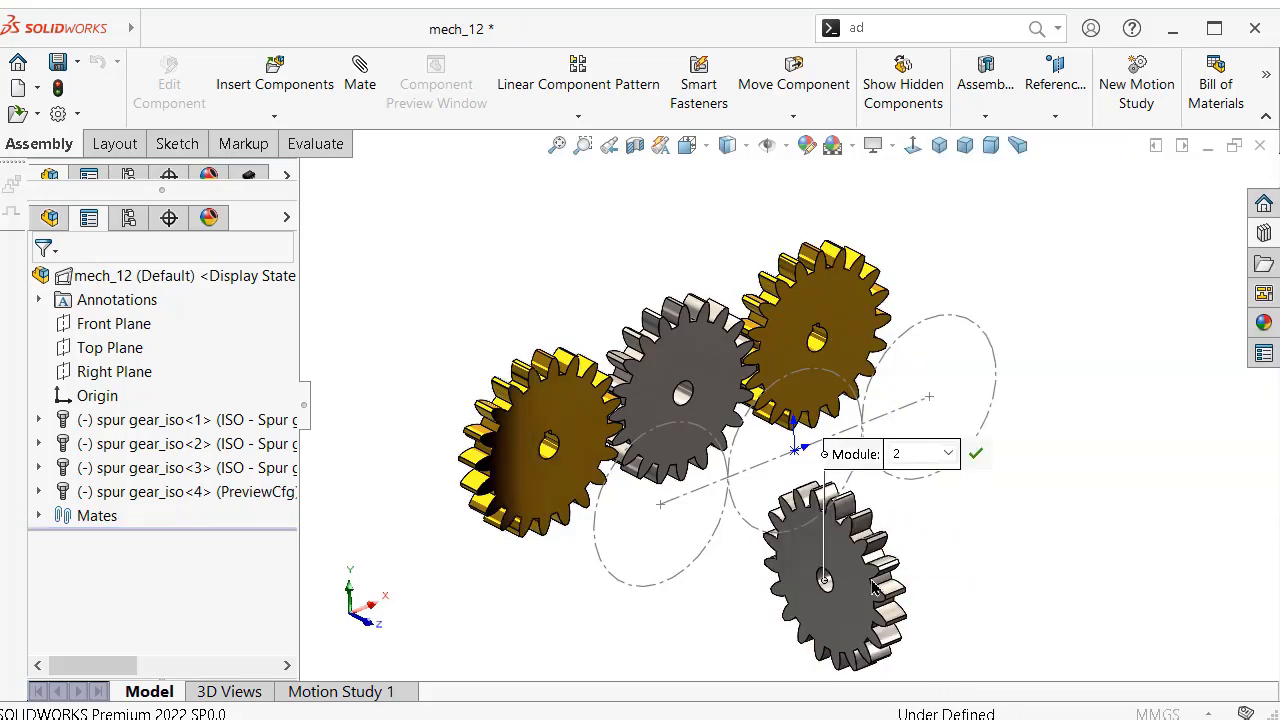
left_click(950, 455)
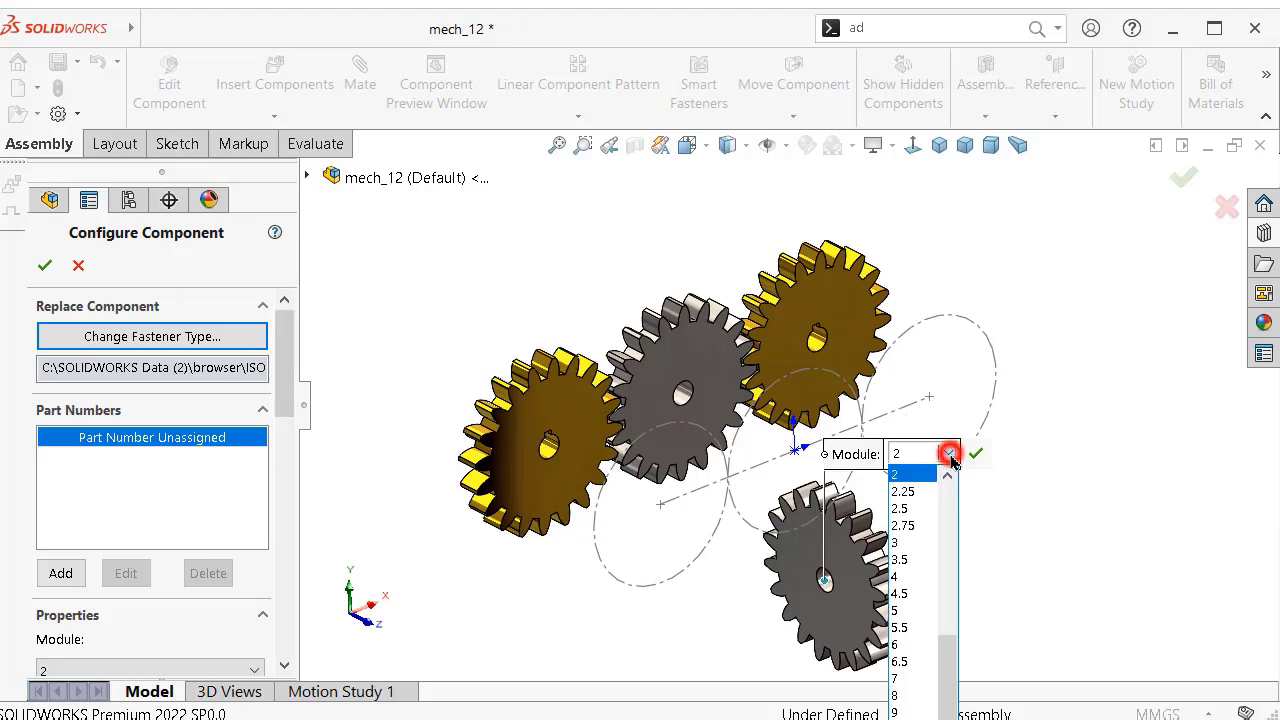
left_click(912, 574)
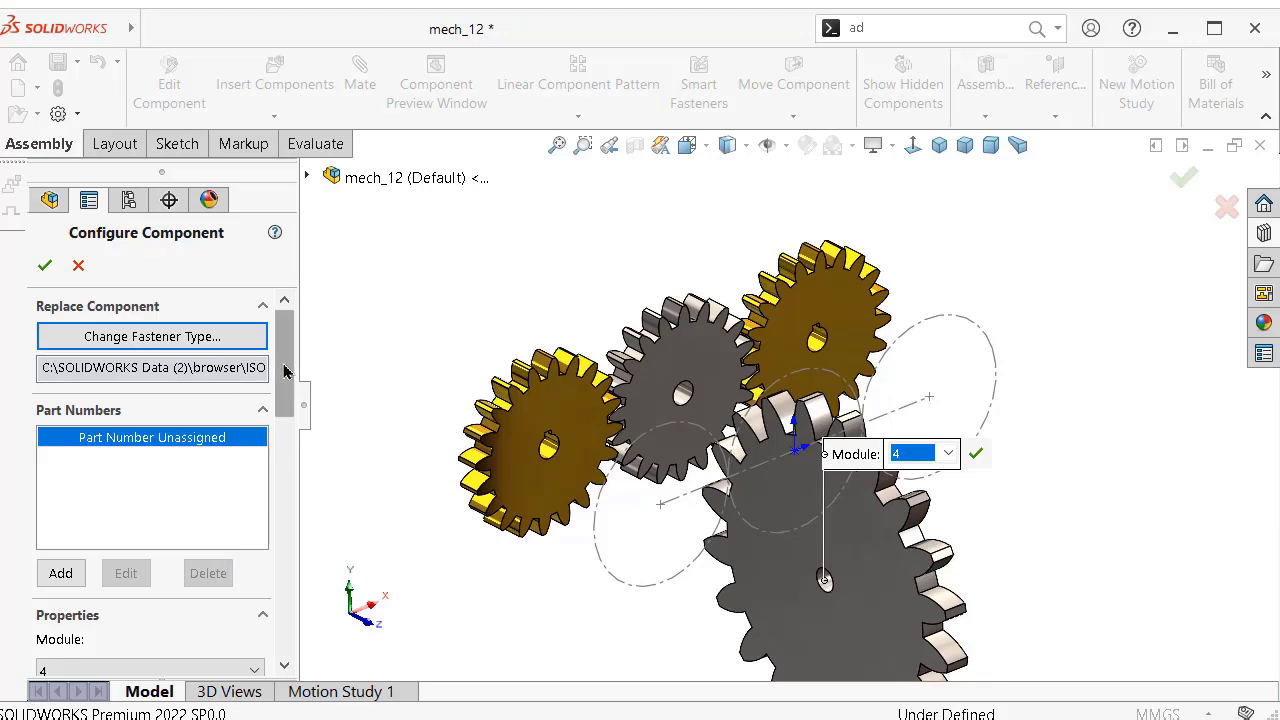
- Set the new spur gear's number of teeth to 10 and finish placing it
left_click_drag(283, 370, 294, 464)
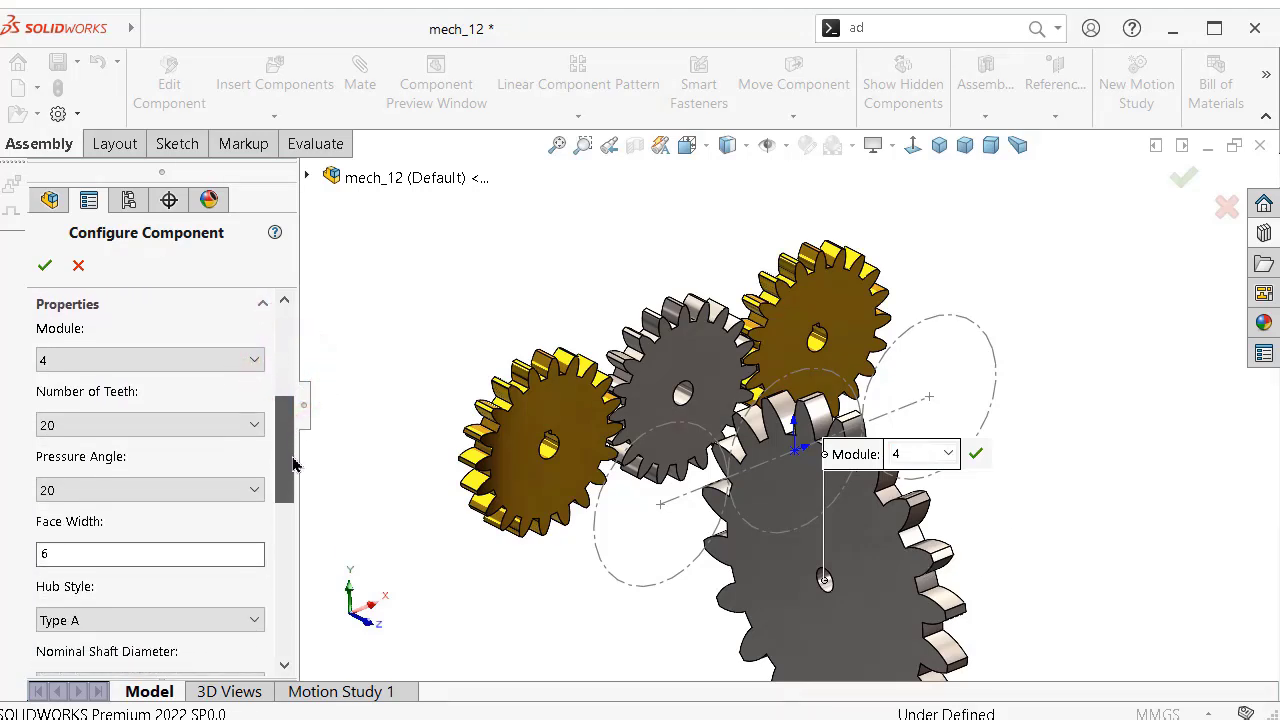
left_click(174, 430)
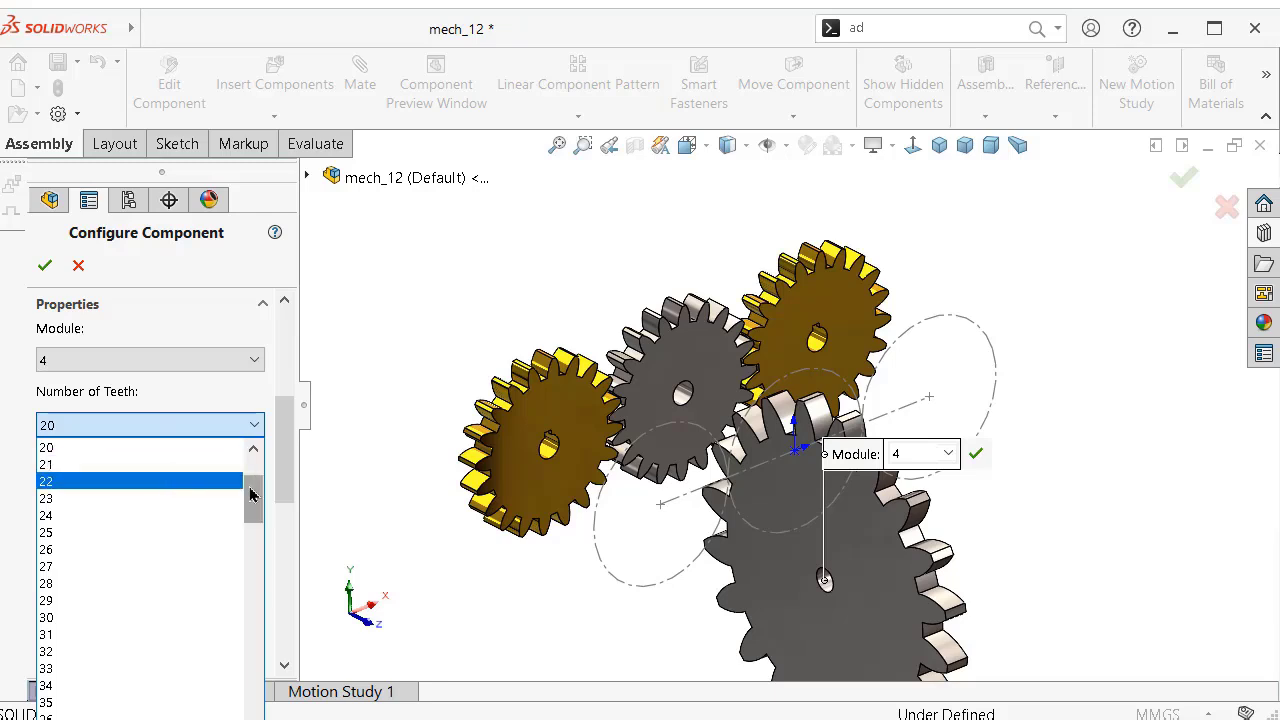
left_click_drag(251, 487, 252, 456)
left_click(191, 447)
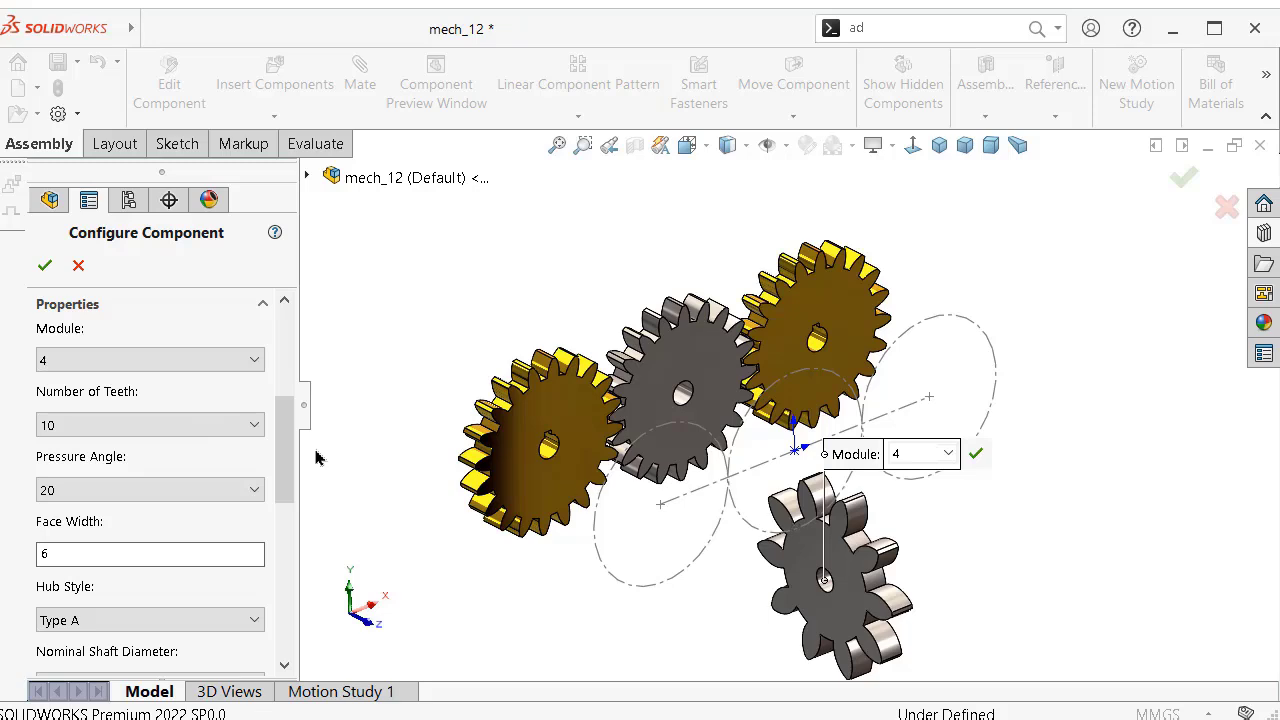
left_click_drag(291, 449, 292, 608)
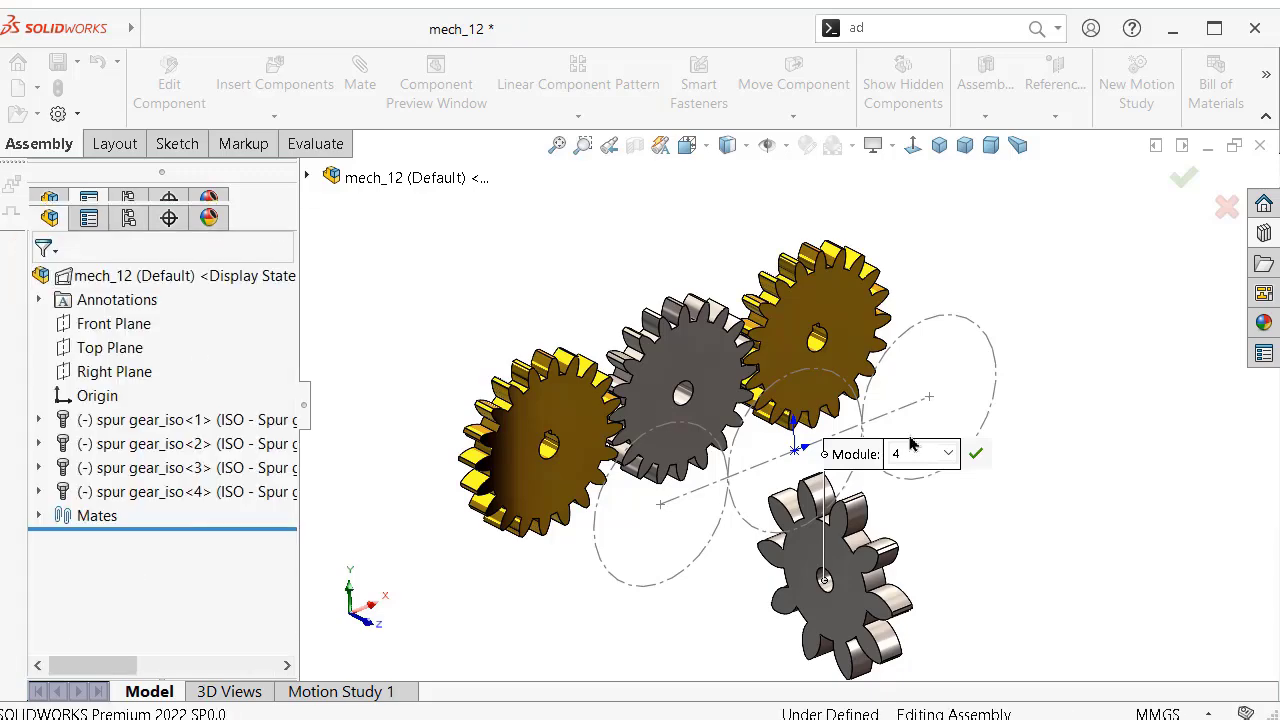
left_click(1216, 191)
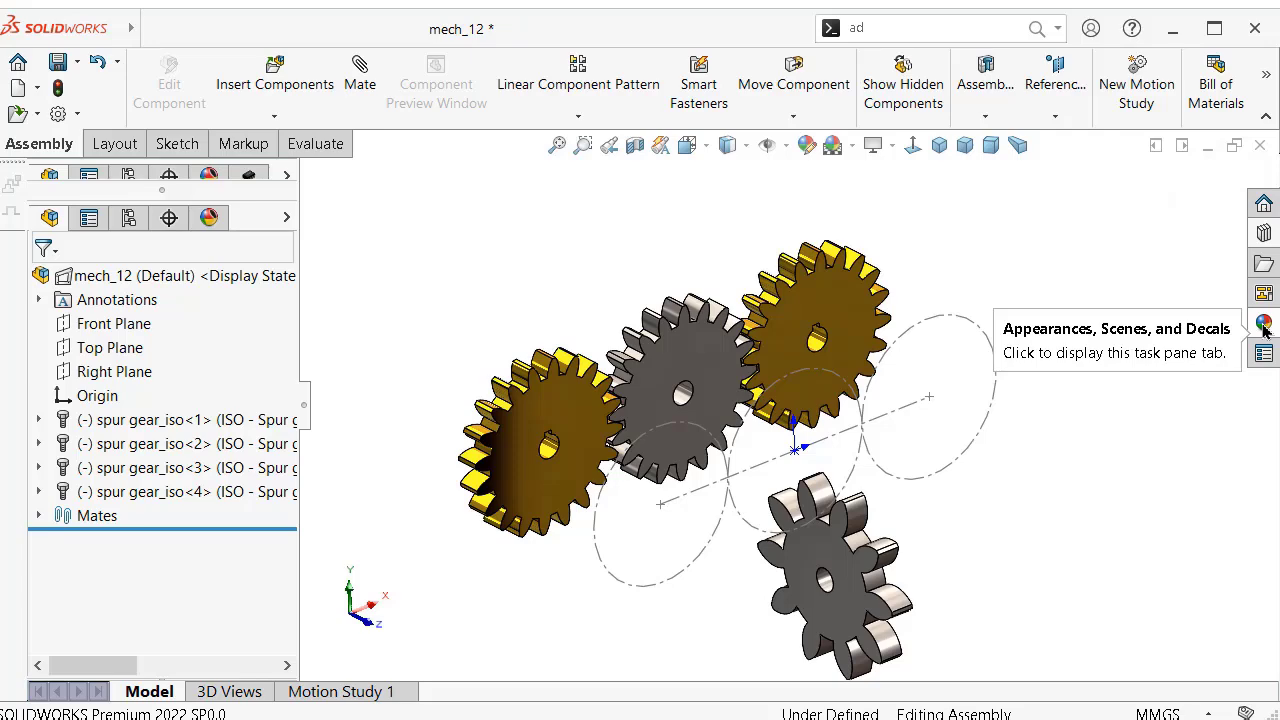
- Insert another Toolbox spur gear beside the 10-tooth gear and set its keyway to Square(2)
left_click(1264, 234)
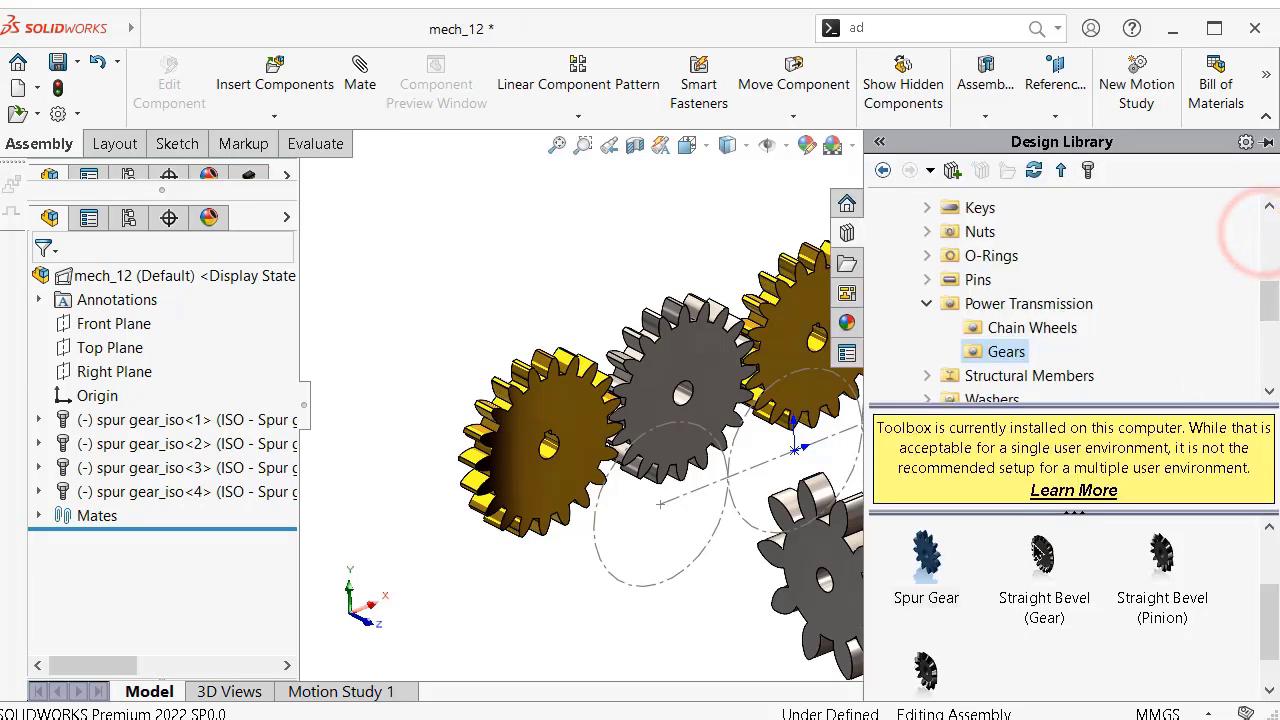
left_click_drag(924, 556, 728, 598)
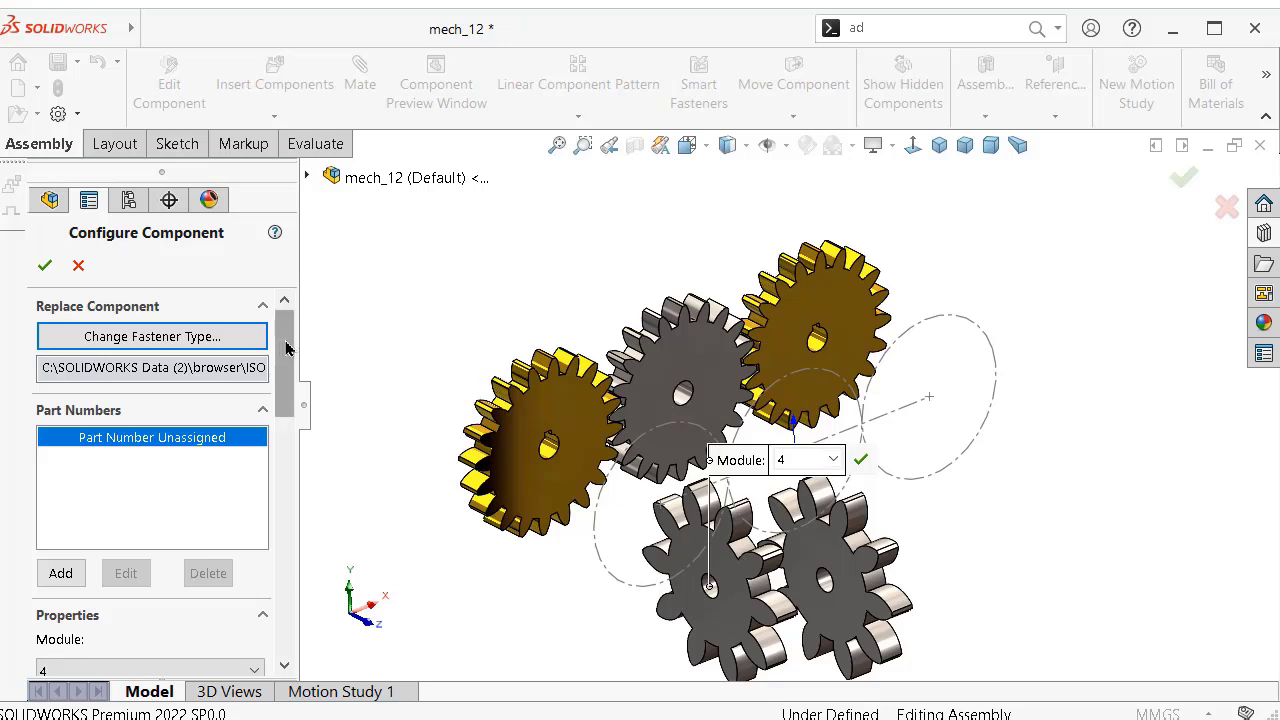
left_click_drag(287, 349, 307, 508)
left_click(218, 489)
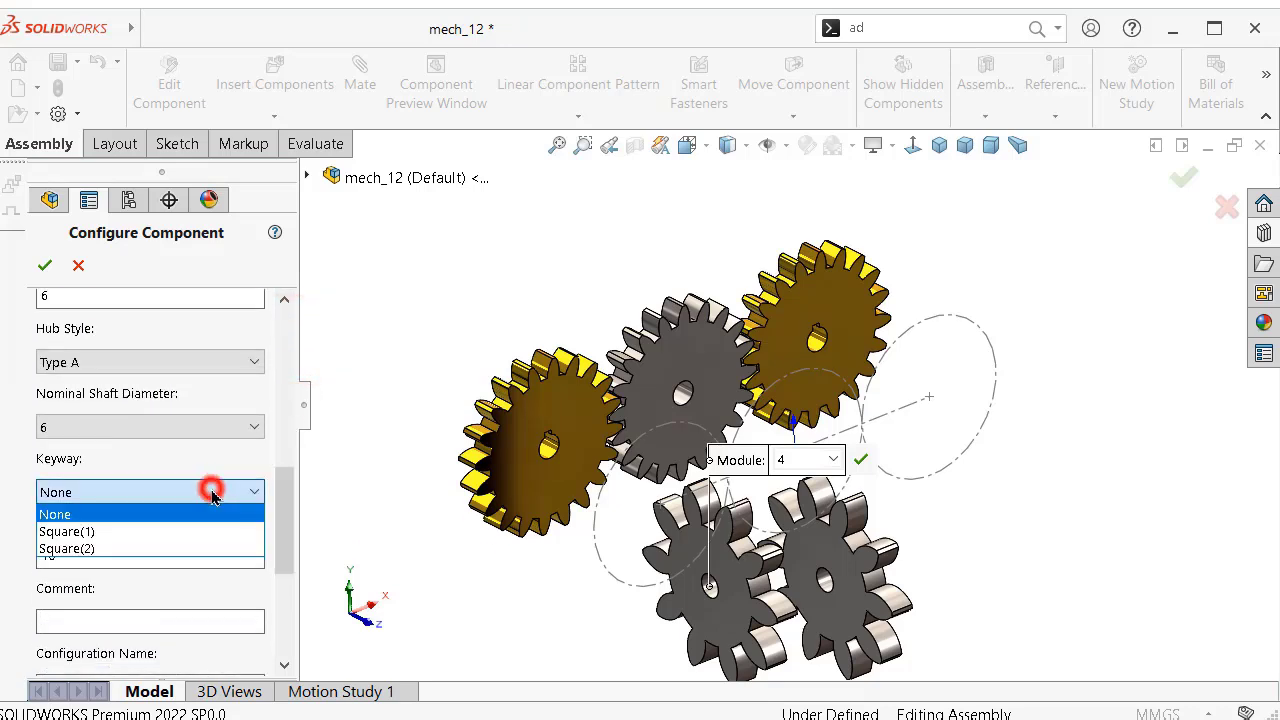
left_click(175, 549)
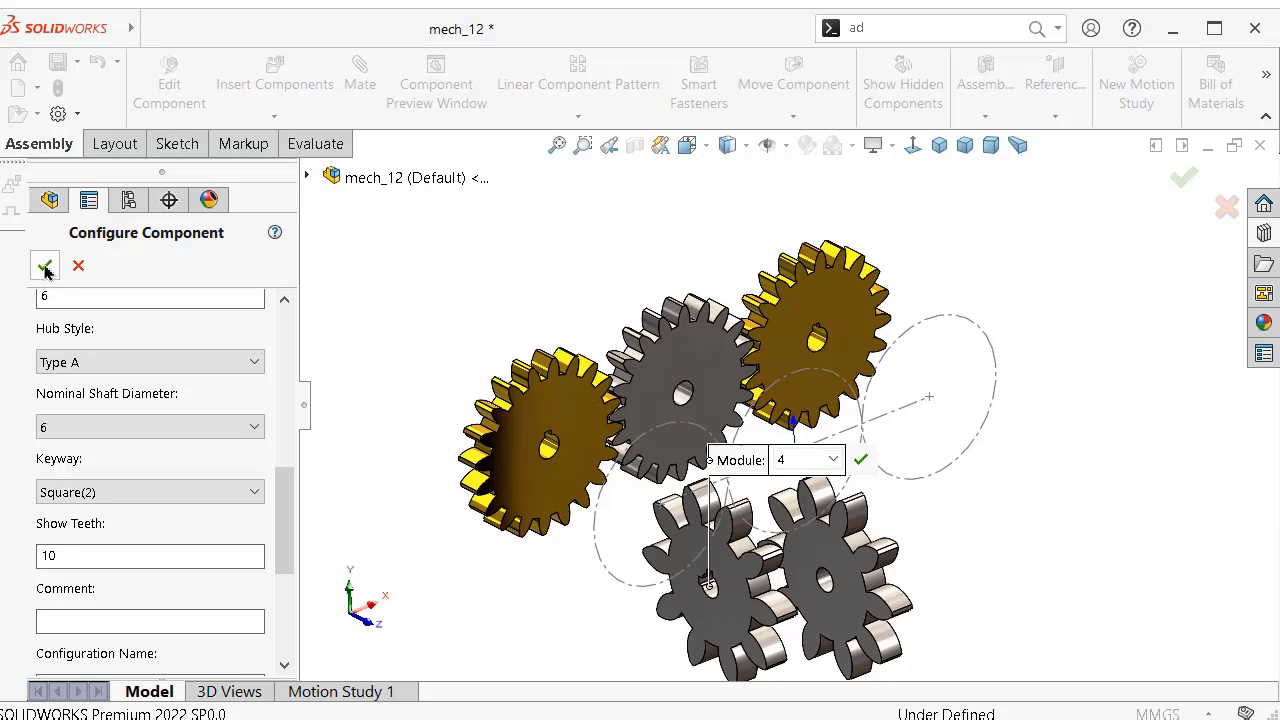
- Try the Square(1) keyway on the new gear and return it to Square(2)
left_click(243, 490)
left_click(203, 528)
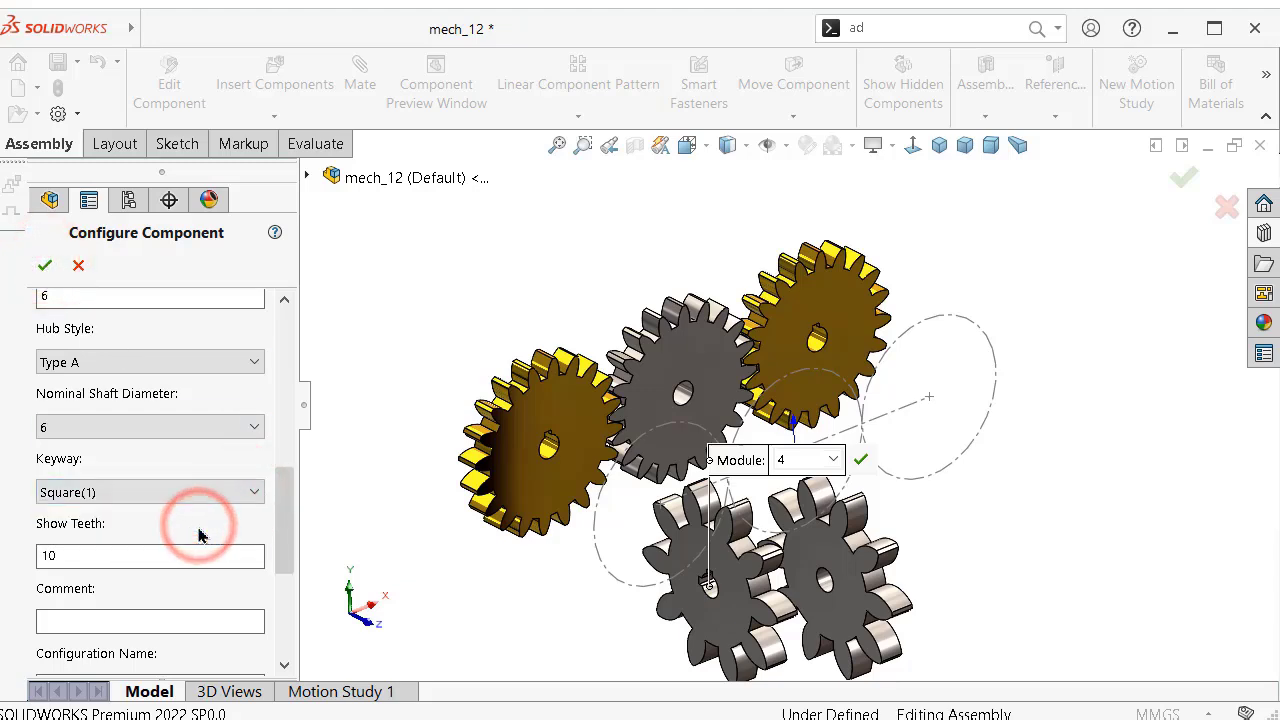
left_click(183, 490)
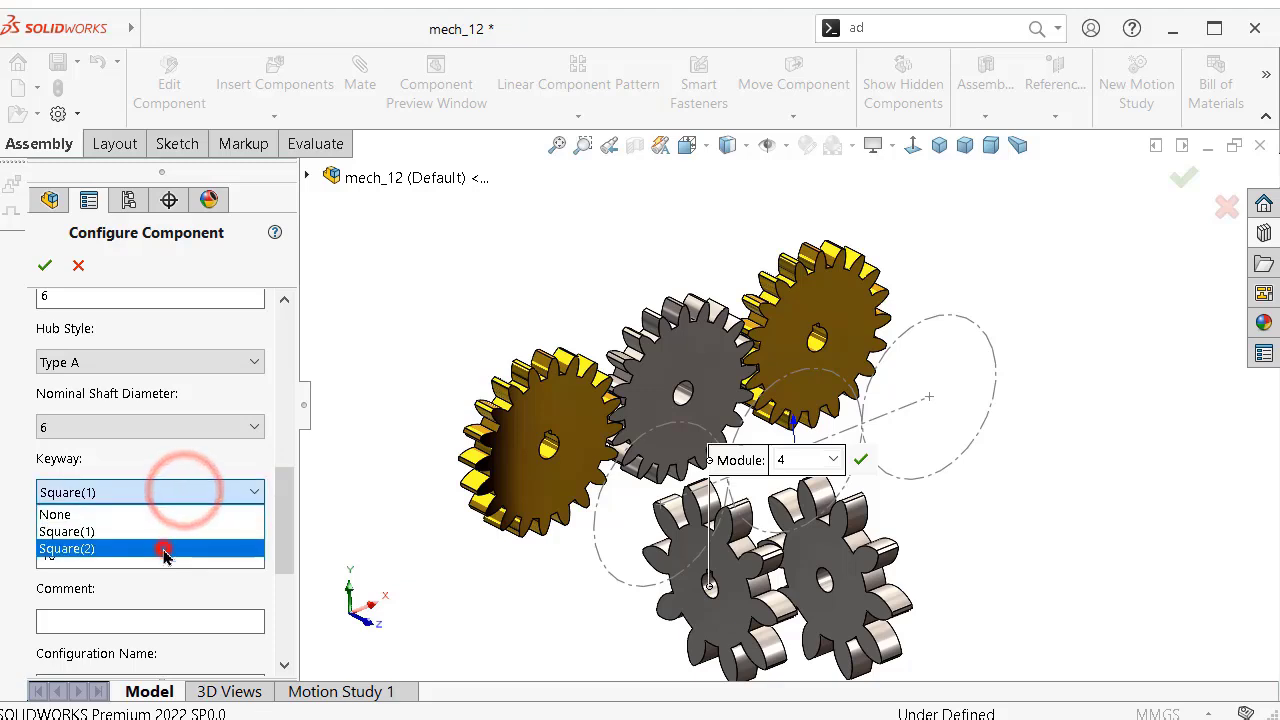
left_click(165, 550)
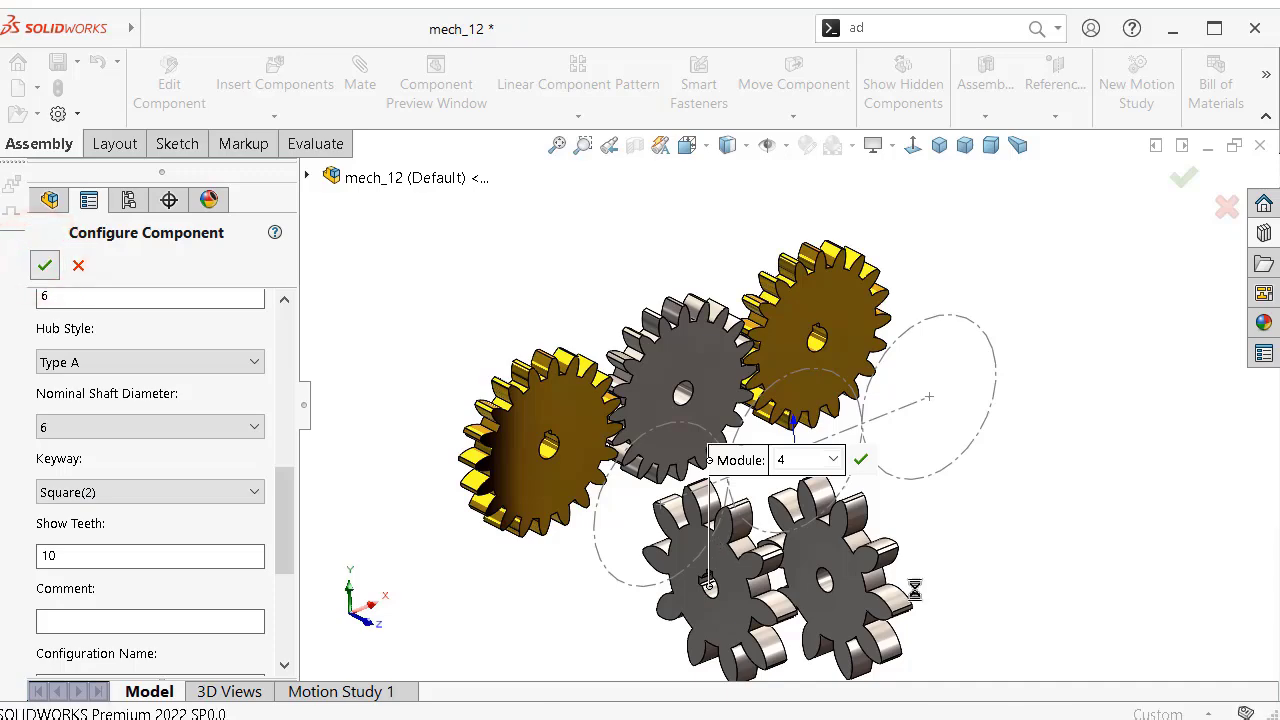
- Place a second copy of the keyed spur gear on the opposite side of the plain-bore 10-tooth gear and finish inserting
left_click(966, 530)
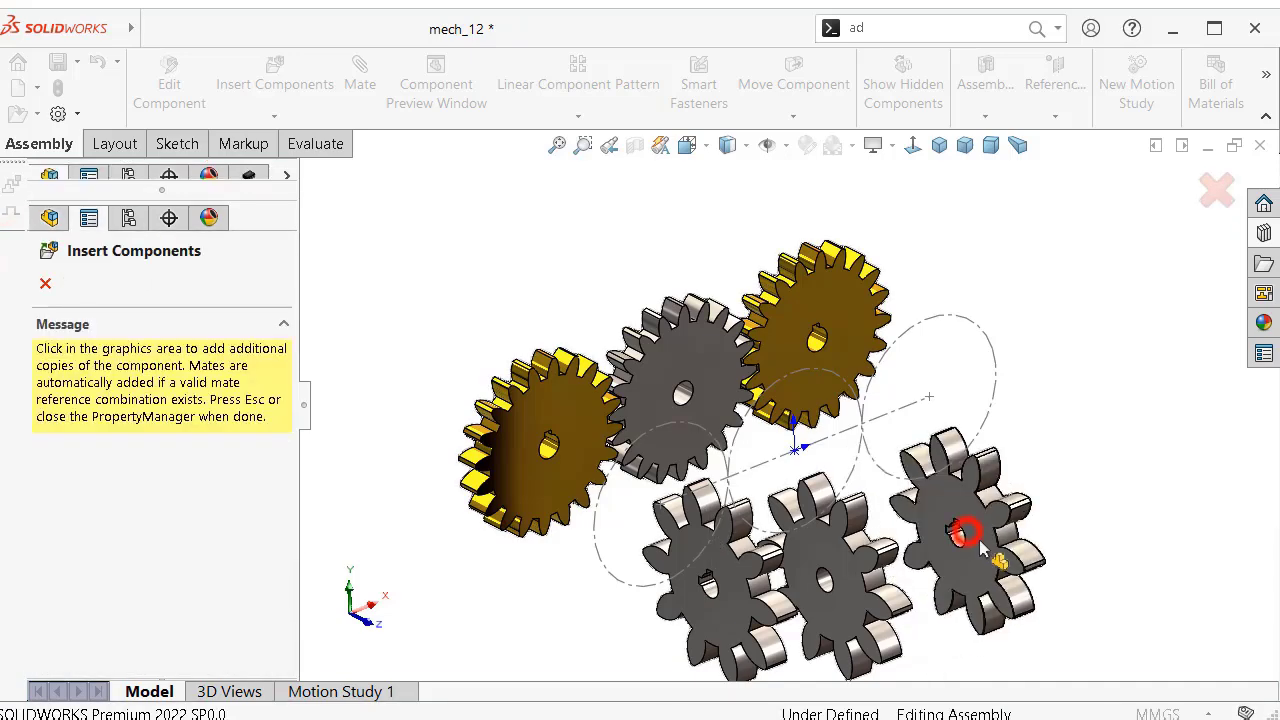
left_click(45, 287)
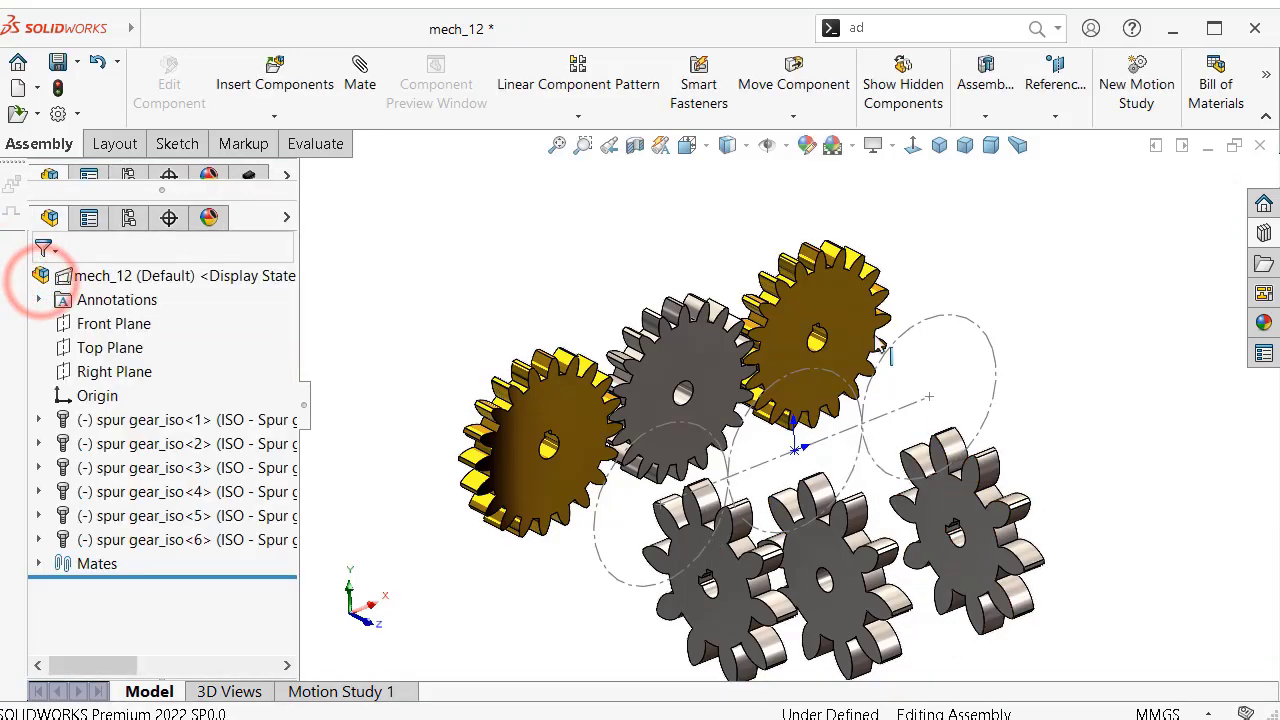
- Freely rotate the three 10-tooth gears with Rotate Component so their faces turn toward the front
left_click(757, 116)
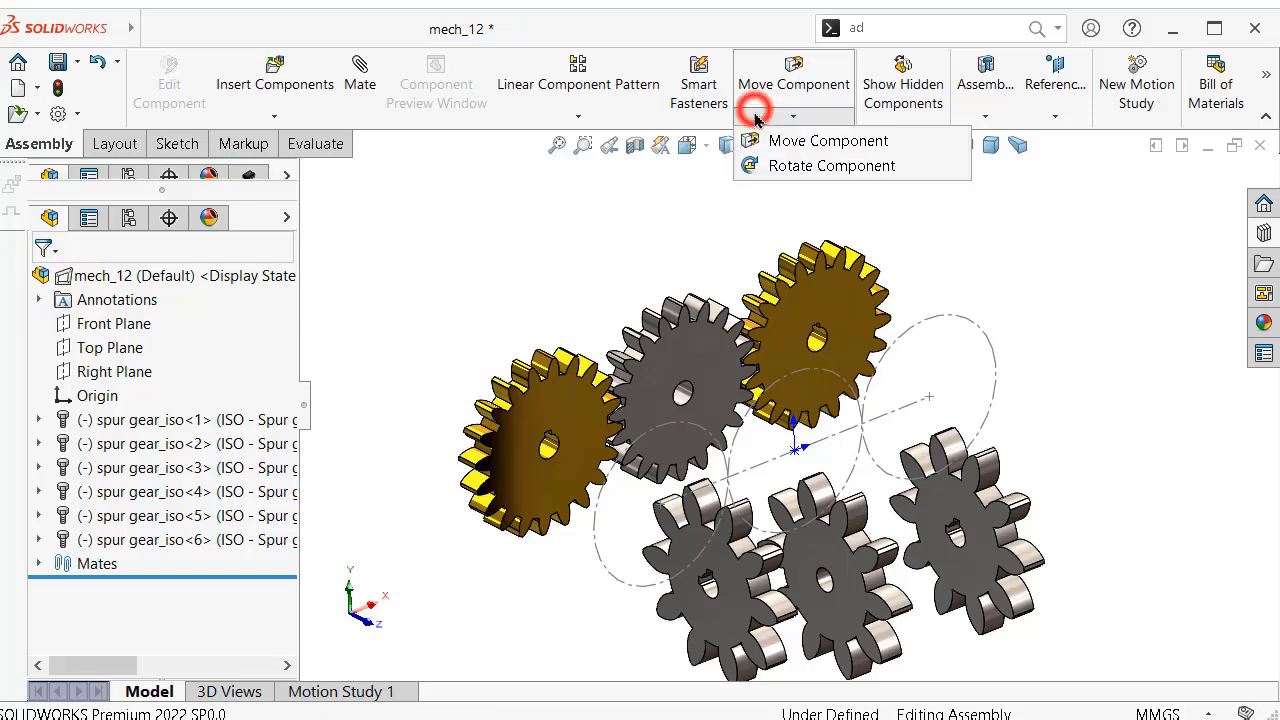
left_click(762, 160)
left_click_drag(752, 582, 731, 590)
left_click_drag(880, 600, 1138, 531)
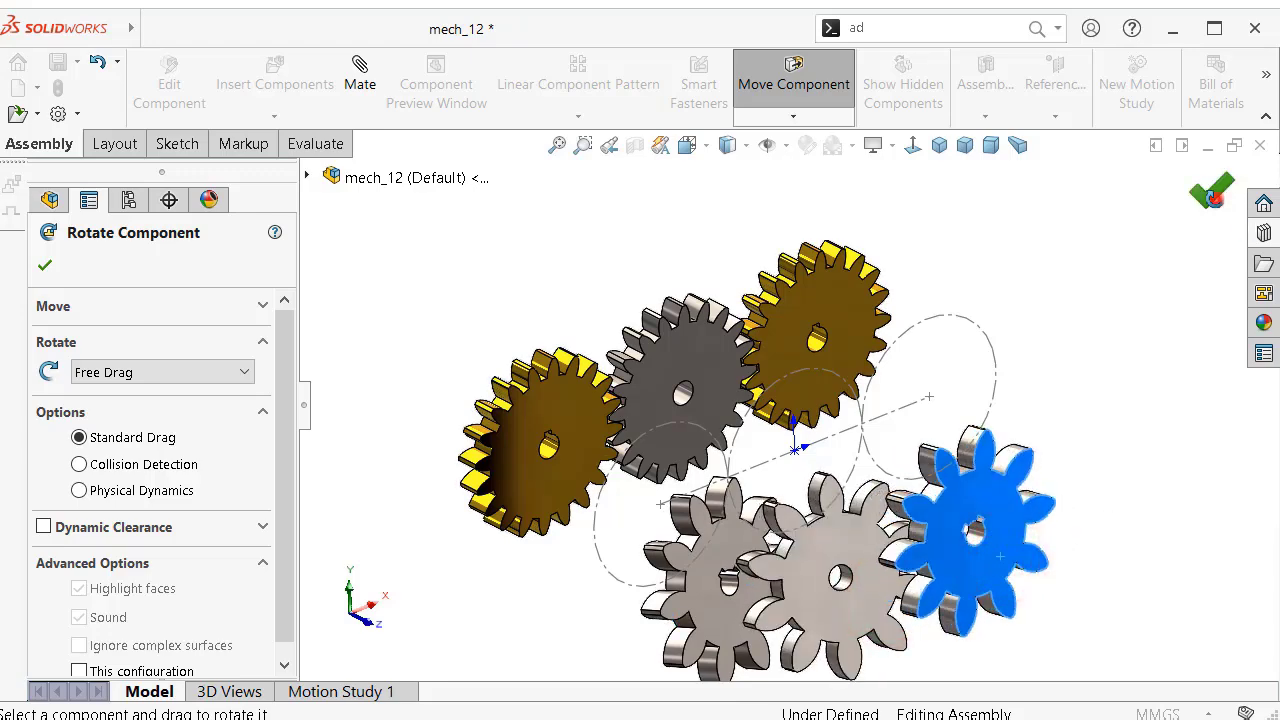
left_click(1212, 192)
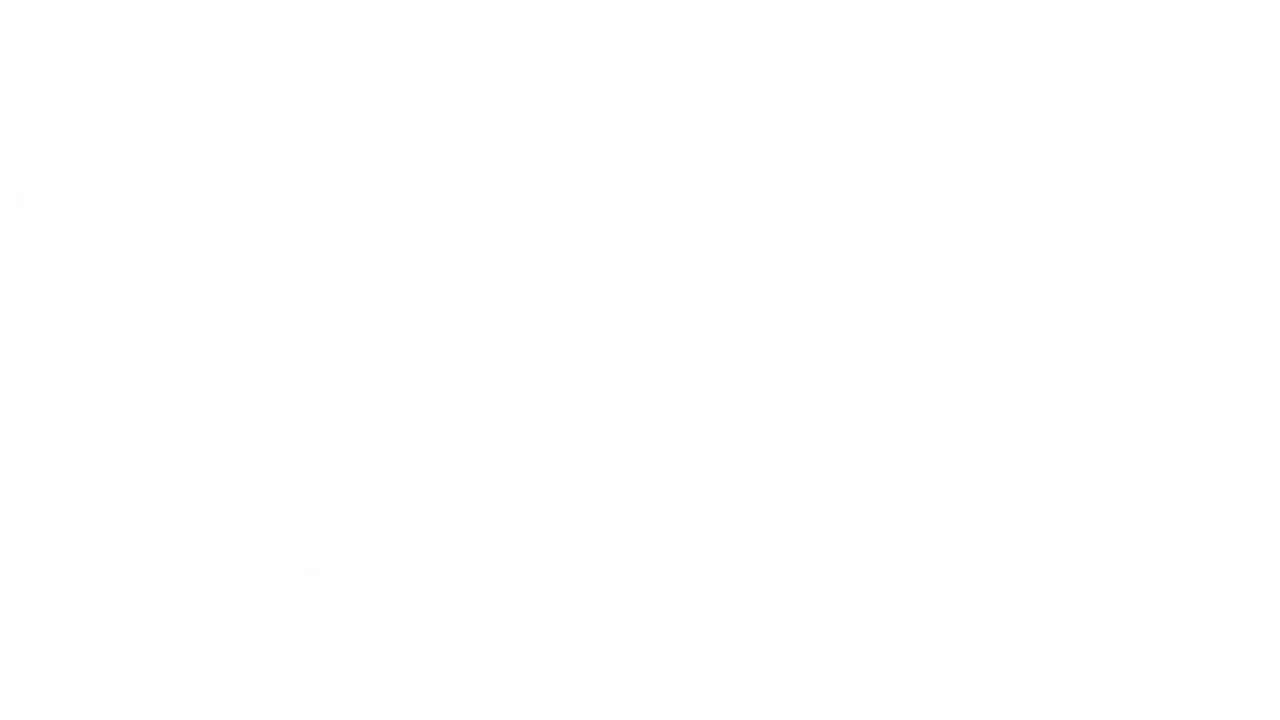
- Mate the bore of the left keyed 10-tooth gear concentric with the left circle of the layout sketch
left_click(590, 218)
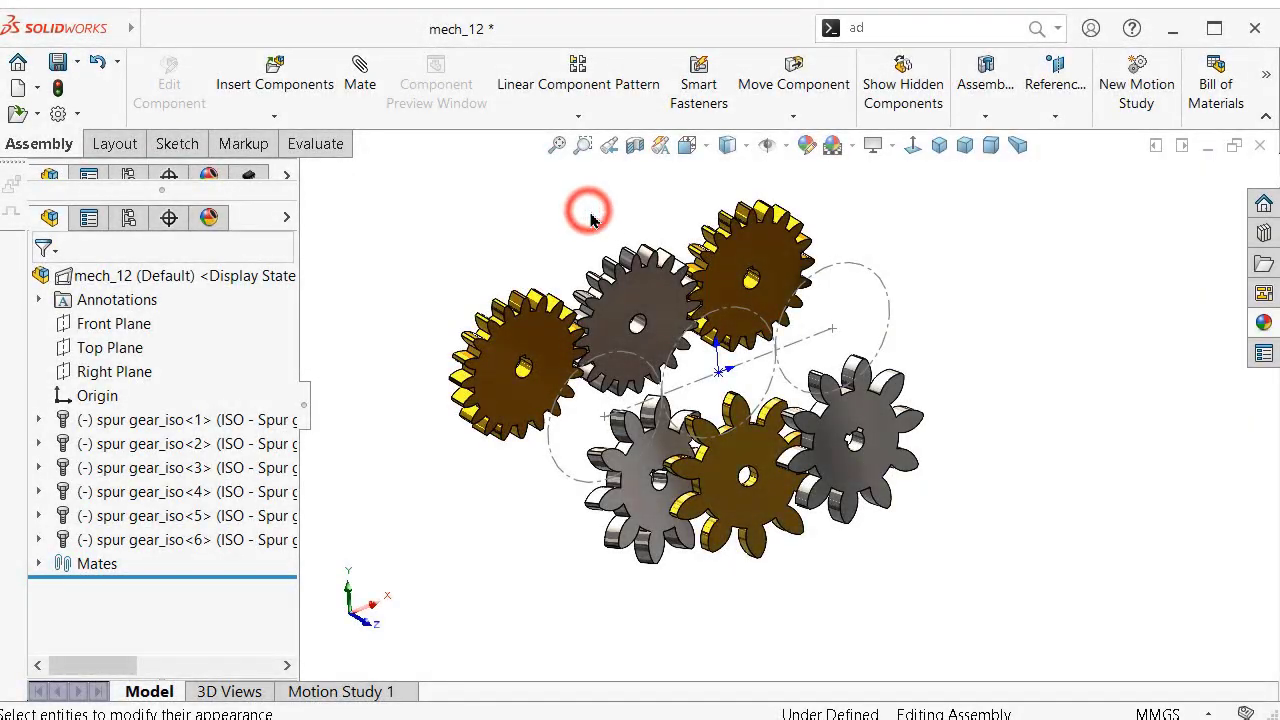
scroll(890, 500, "down", 4)
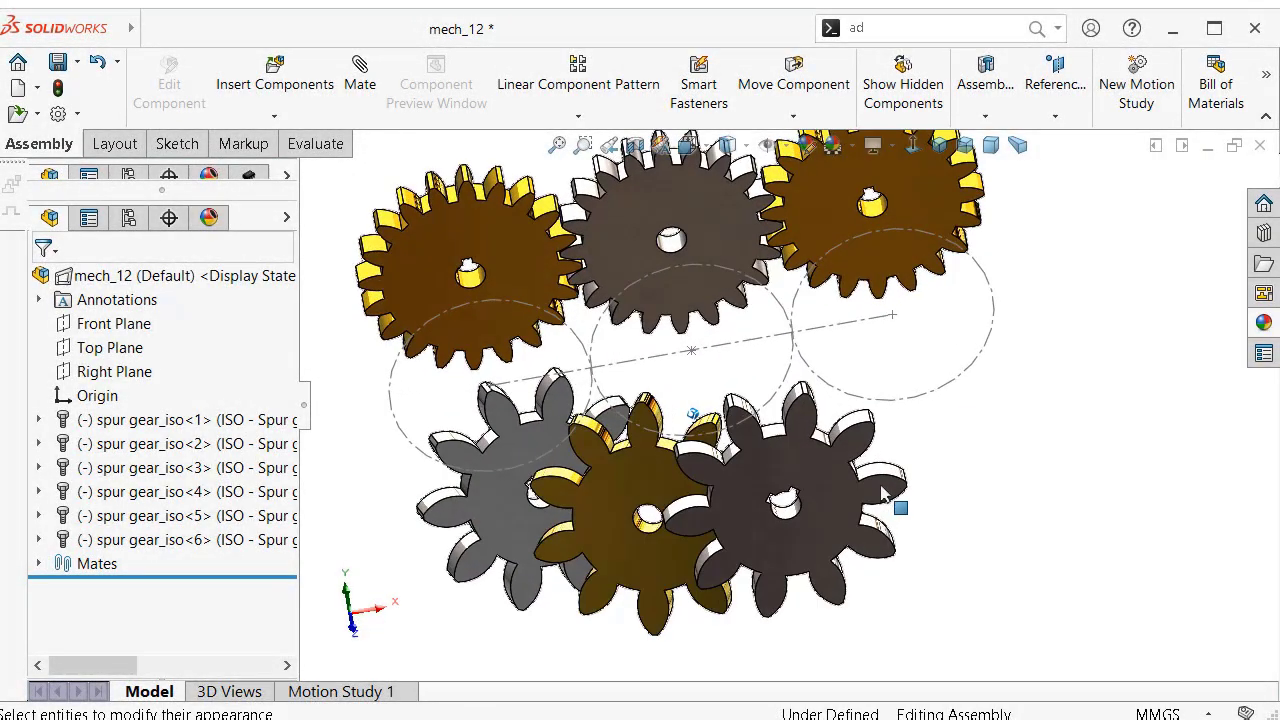
middle_click_drag(882, 494, 862, 468)
scroll(543, 471, "down", 1)
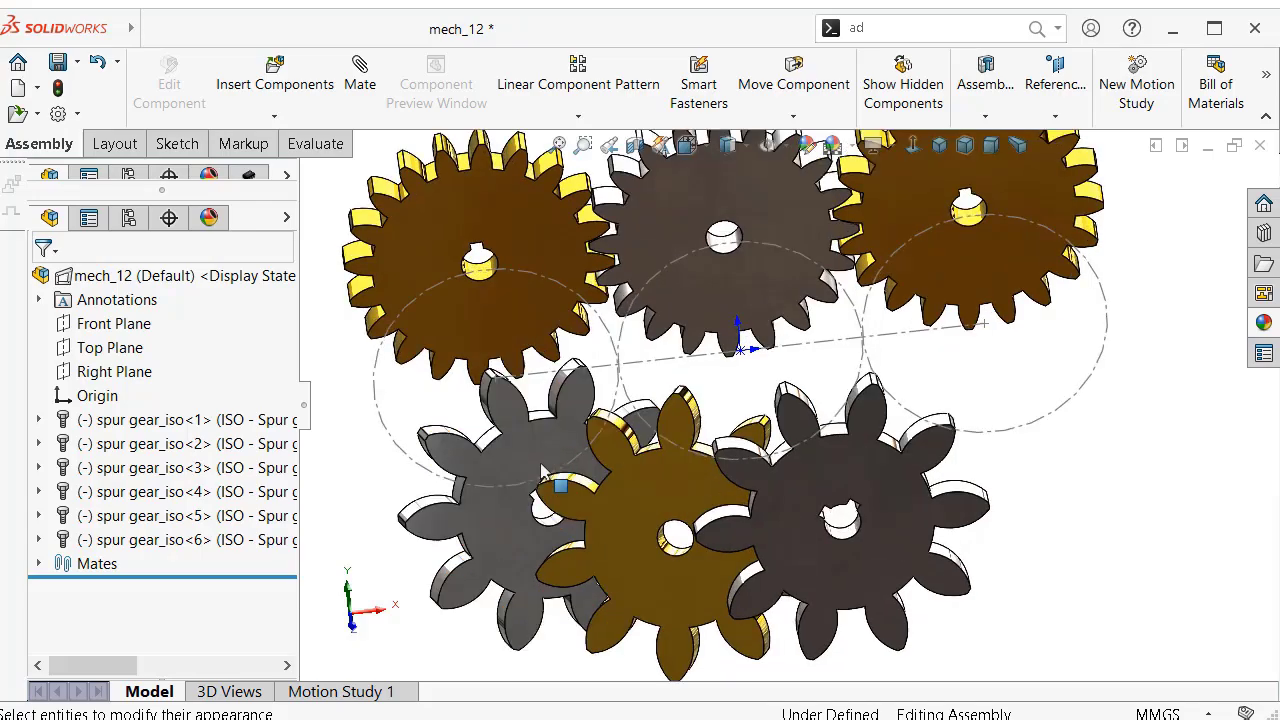
left_click(360, 68)
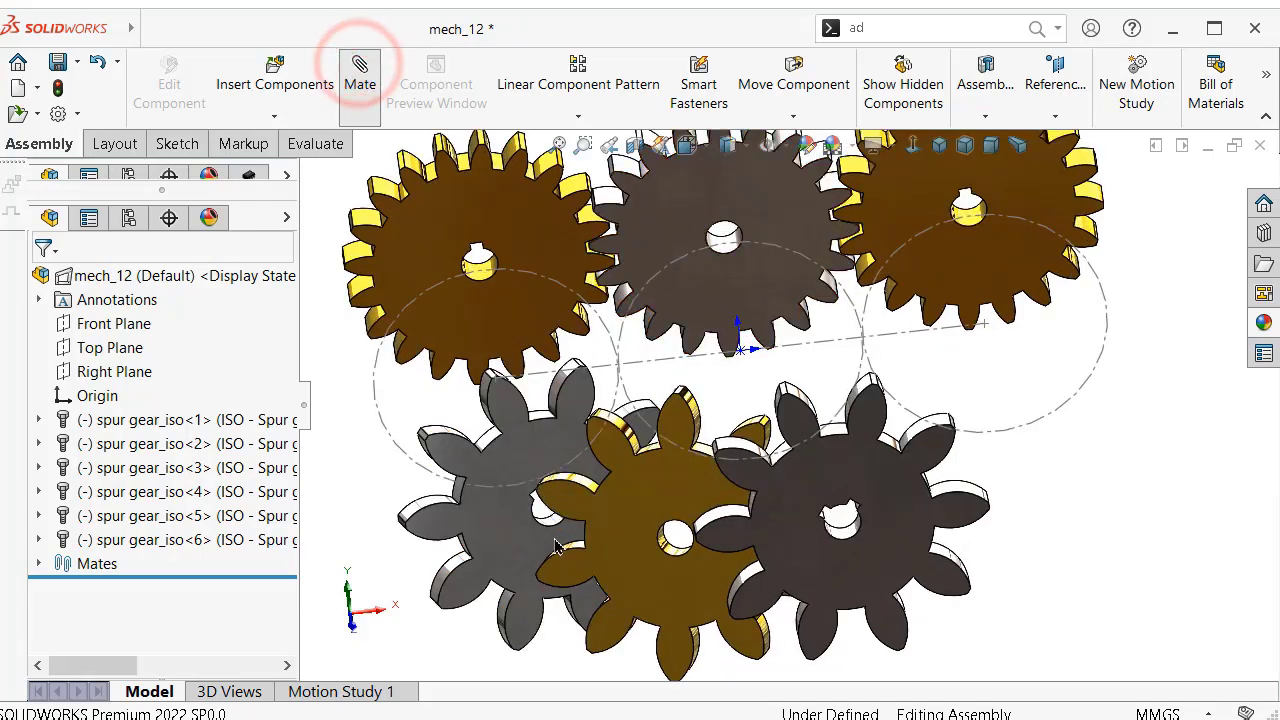
middle_click_drag(549, 543, 523, 529)
scroll(540, 592, "down", 1)
left_click(561, 555)
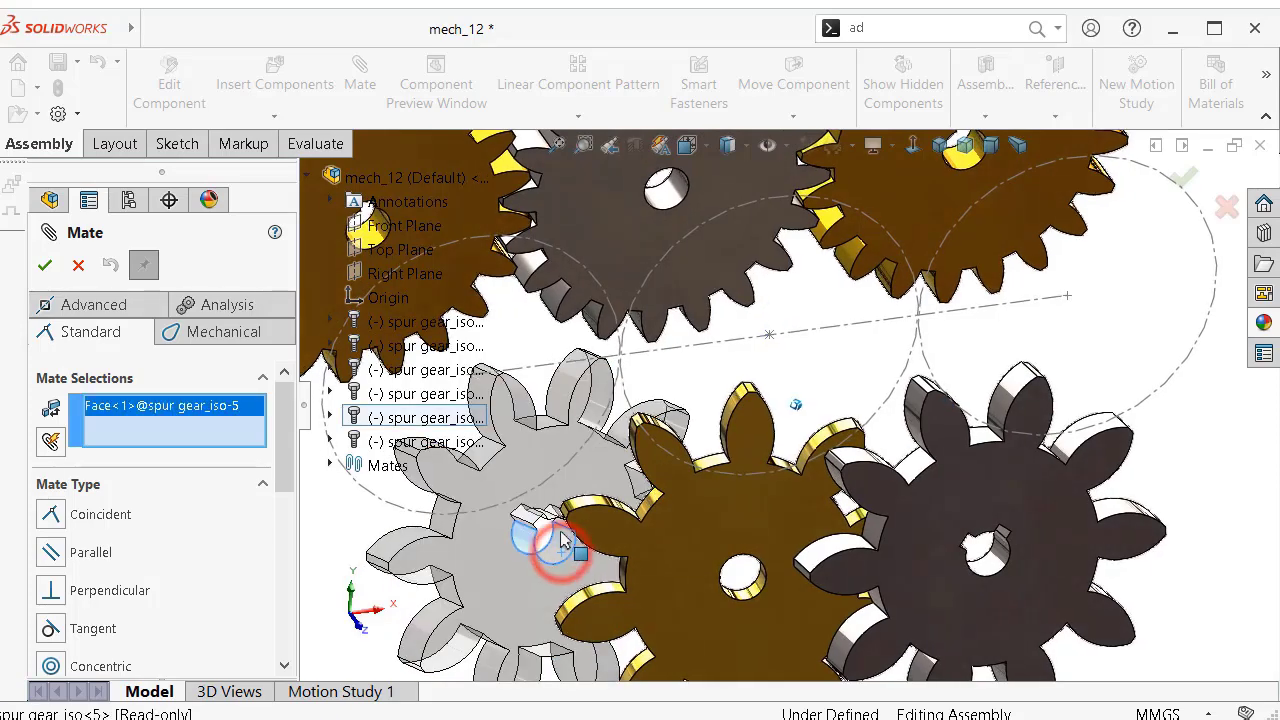
left_click(568, 494)
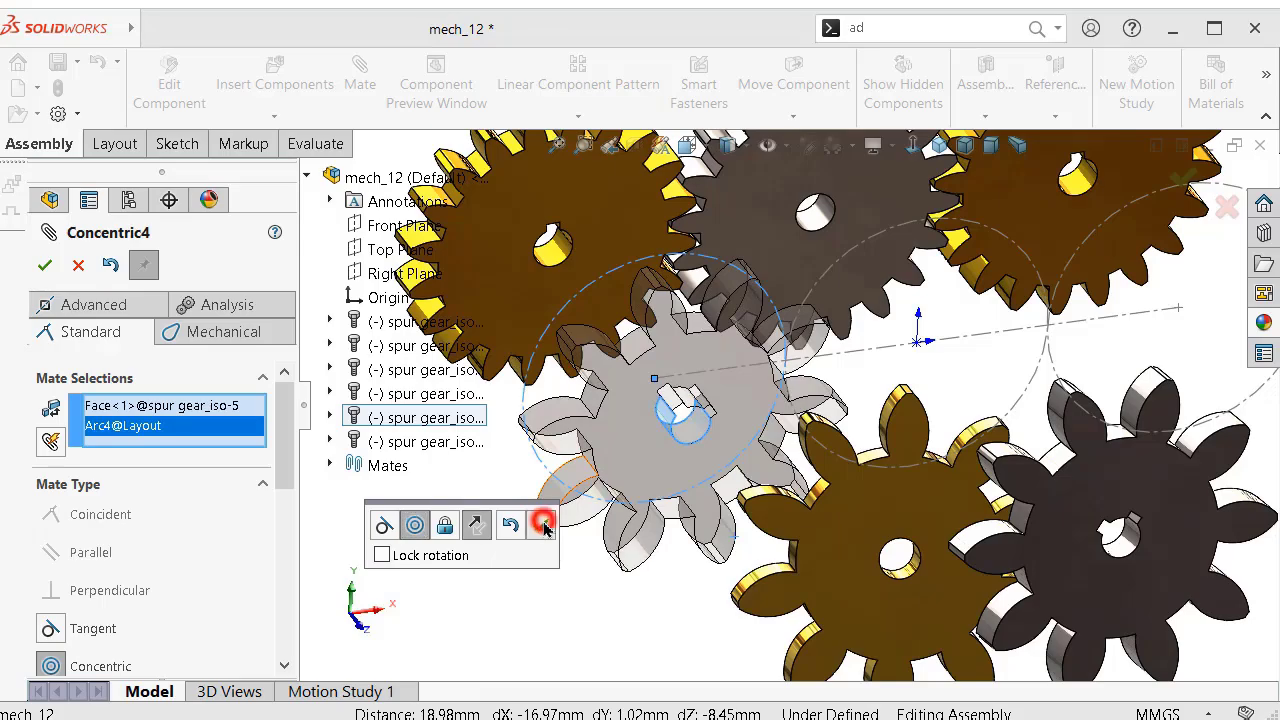
left_click(543, 527)
- Add a 40 mm distance mate between the left keyed gear's rear face and the Front Plane
mouse_move(543, 517)
middle_mouse_down()
mouse_move(688, 489)
mouse_move(722, 430)
mouse_move(586, 423)
mouse_move(452, 285)
middle_mouse_up()
left_click(717, 418)
scroll(560, 334, "up", 4)
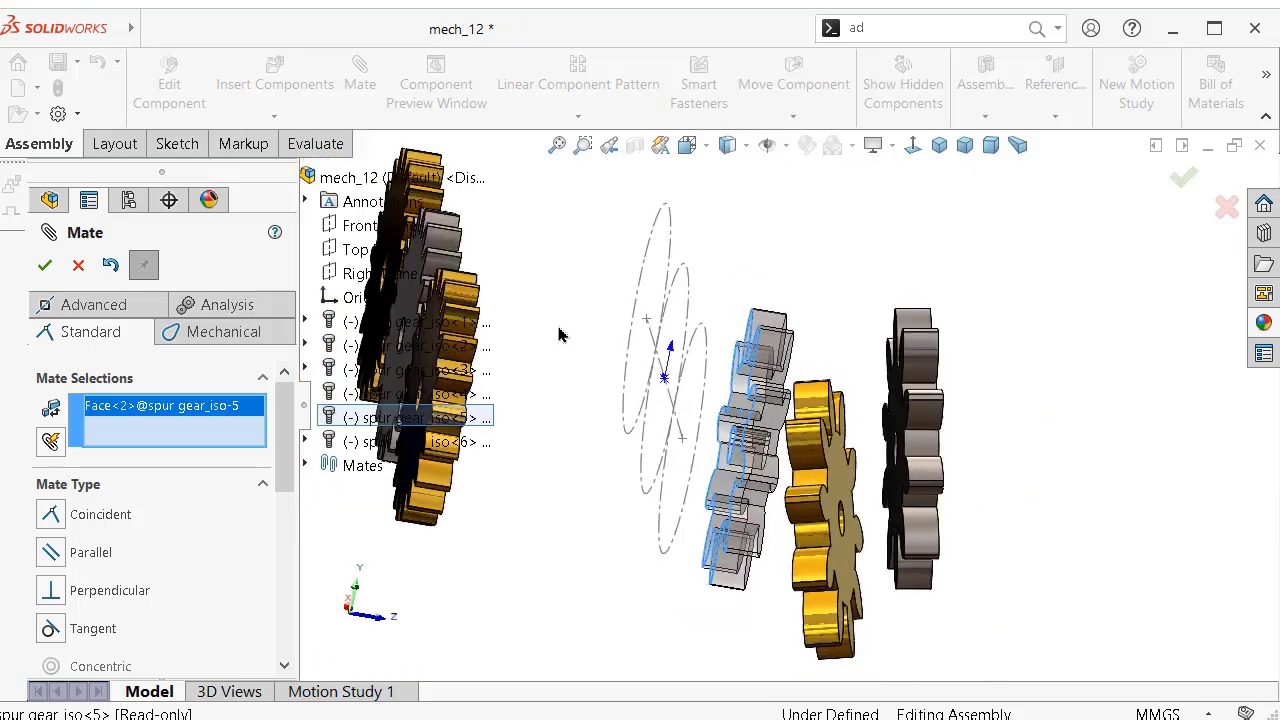
left_click(404, 232)
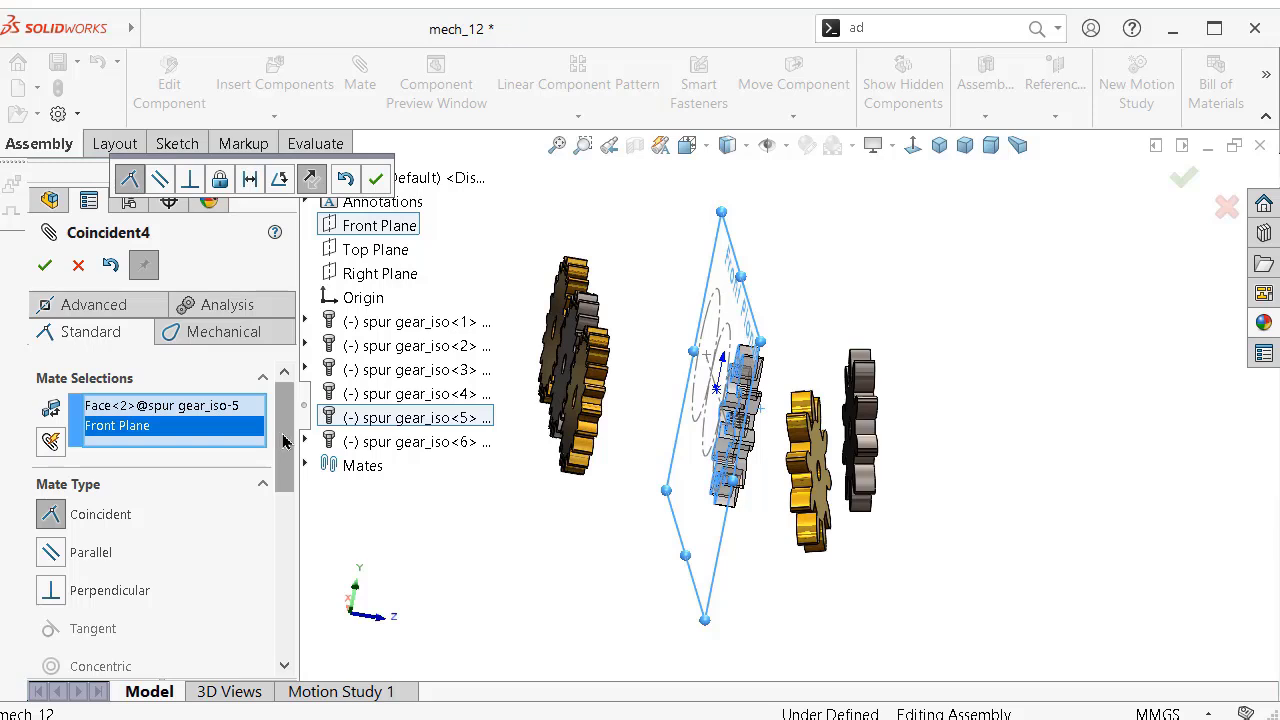
left_click_drag(285, 441, 285, 495)
left_click(51, 582)
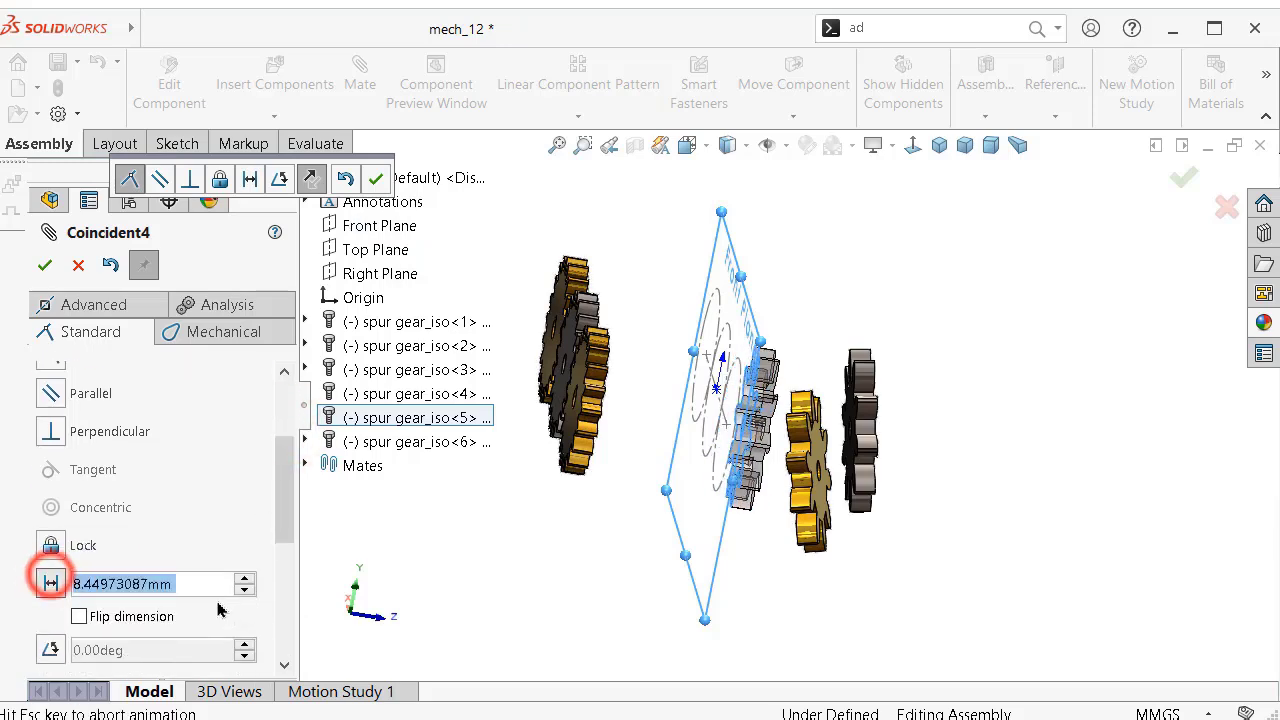
type("40")
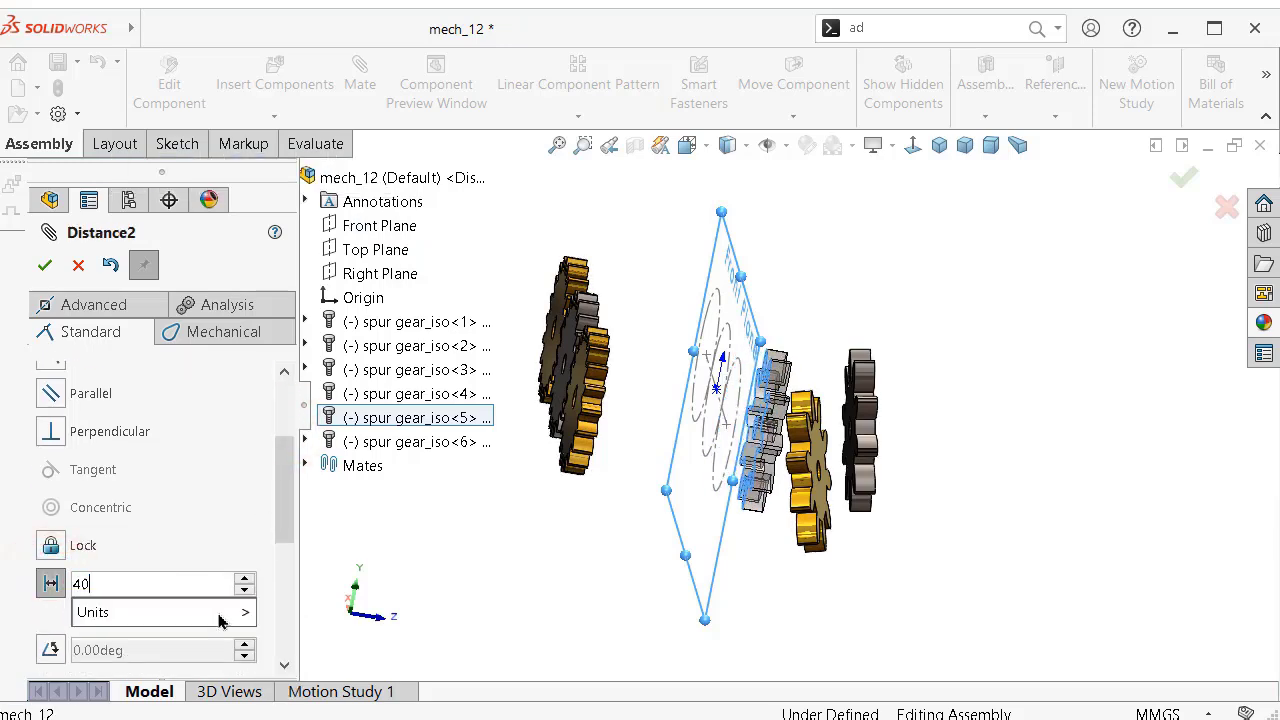
left_click(474, 606)
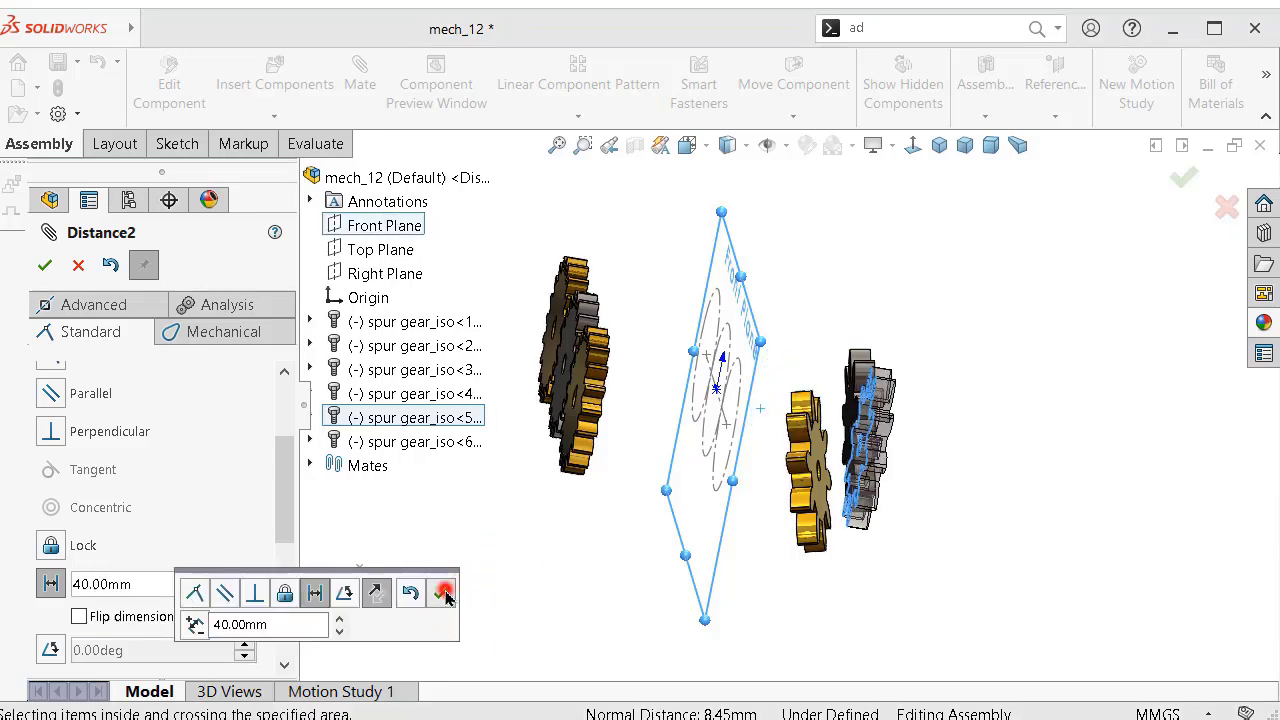
left_click(445, 595)
- Mate the bore of the yellow 10-tooth gear concentric with the middle layout circle
middle_click_drag(905, 498, 796, 566)
scroll(764, 567, "down", 4)
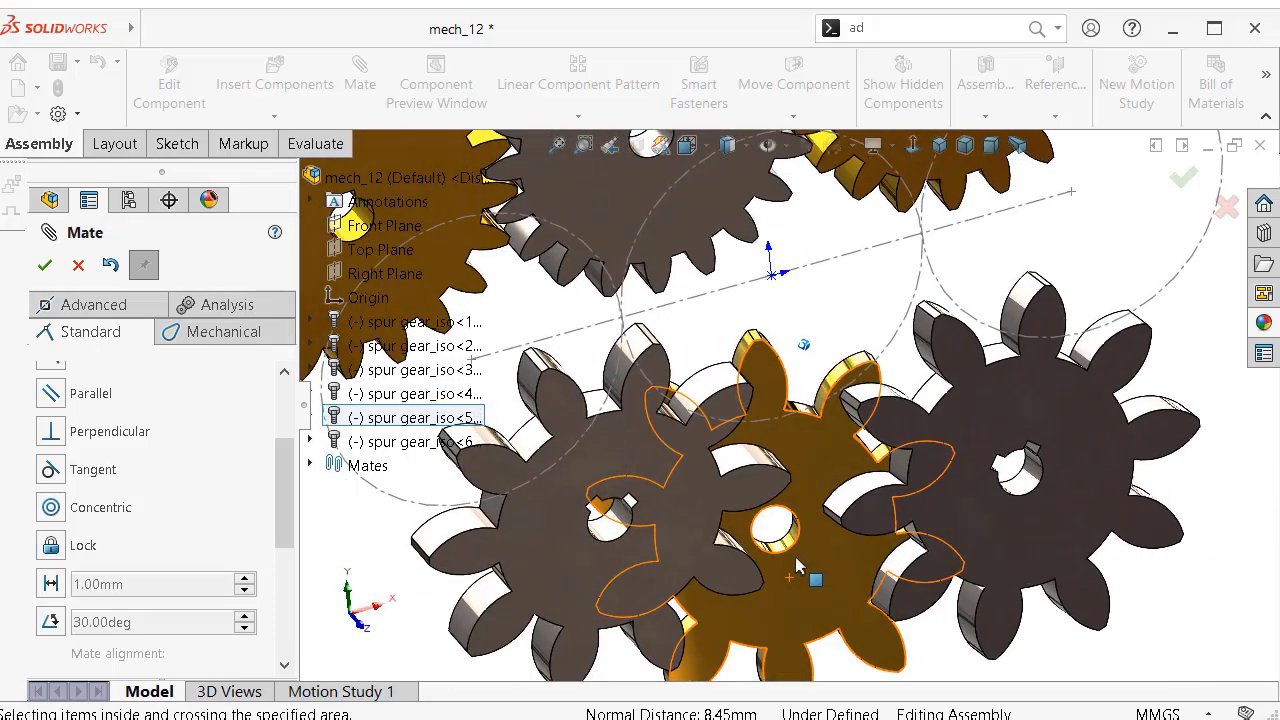
scroll(784, 548, "down", 2)
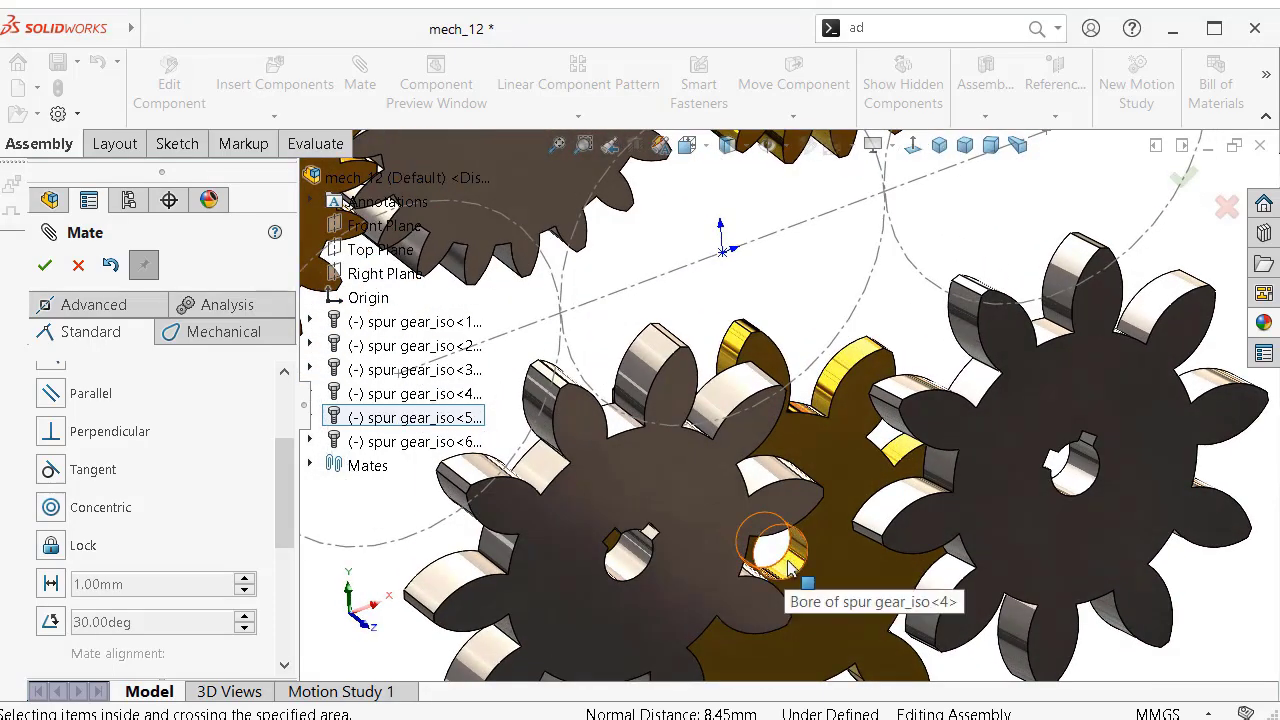
left_click(788, 560)
left_click(857, 325)
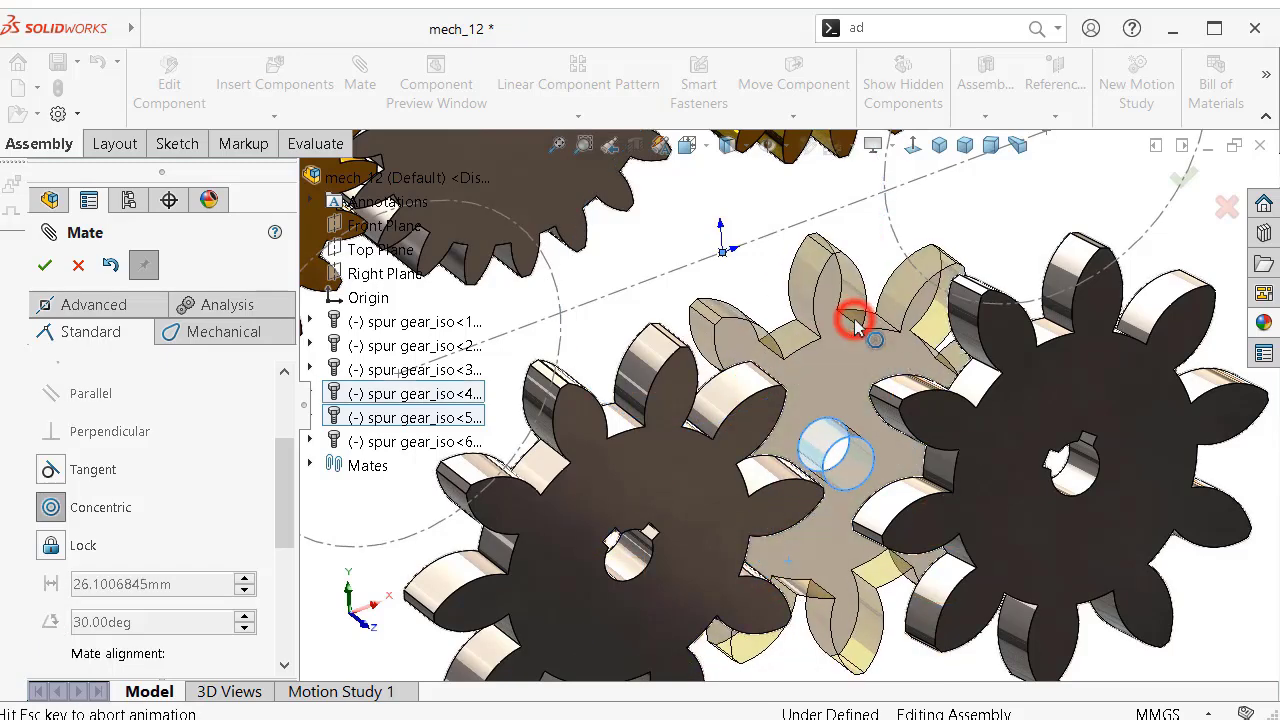
left_click(1043, 290)
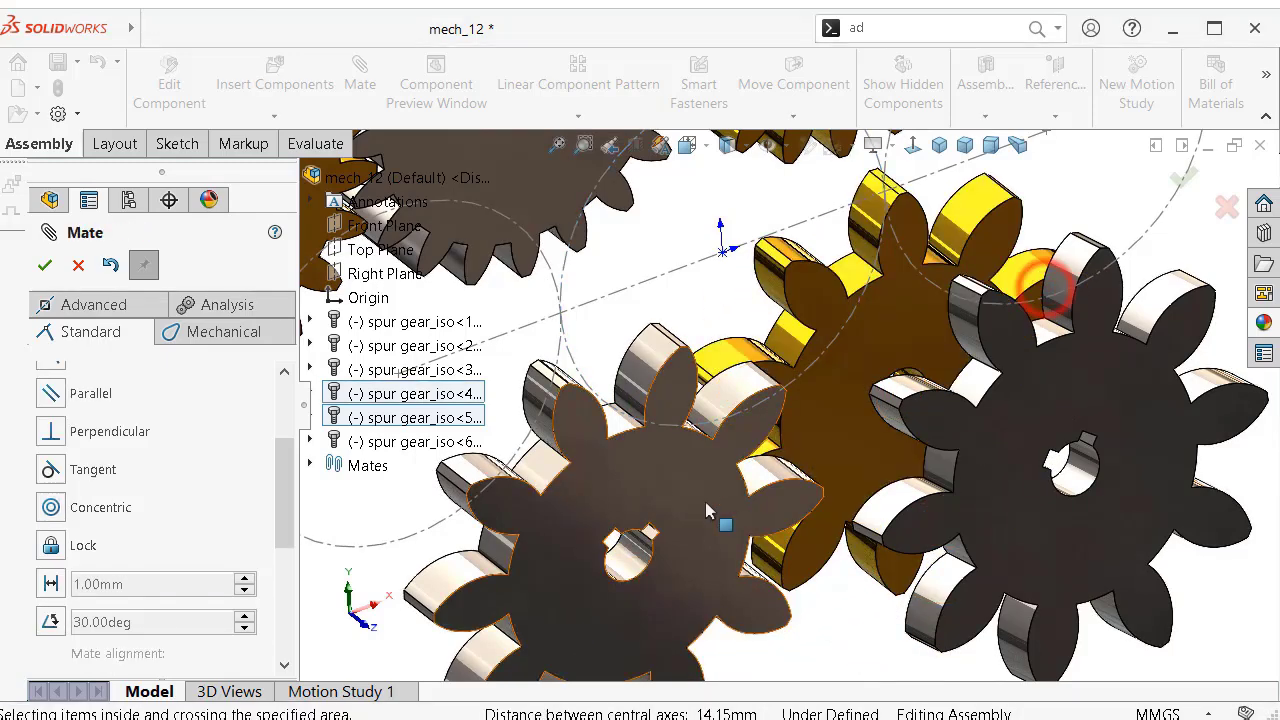
- Make the front faces of the left keyed gear and the yellow 10-tooth gear coincident
left_click(706, 500)
left_click(837, 434)
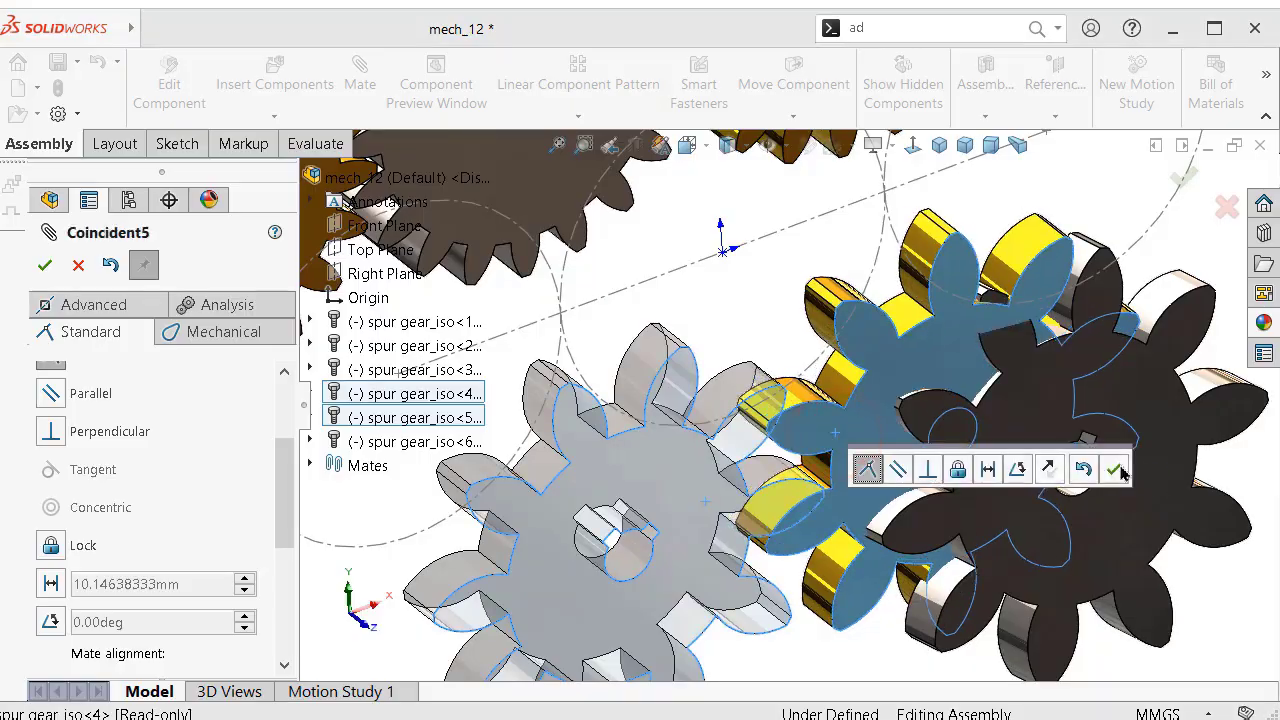
left_click(1115, 546)
- Make the flat face of the remaining keyed 10-tooth gear coincident with the matching face of the yellow gear
scroll(1117, 478, "up", 2)
middle_click_drag(1117, 478, 457, 414)
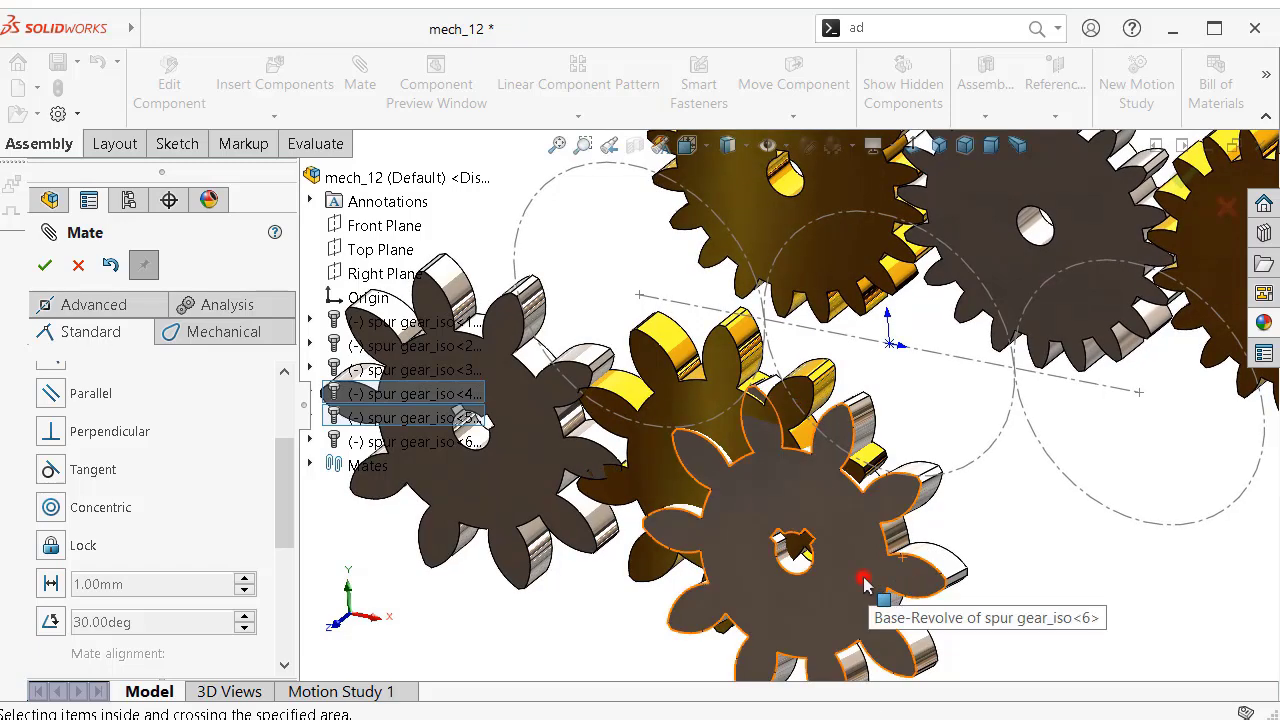
left_click_drag(864, 585, 652, 483)
left_click(655, 478)
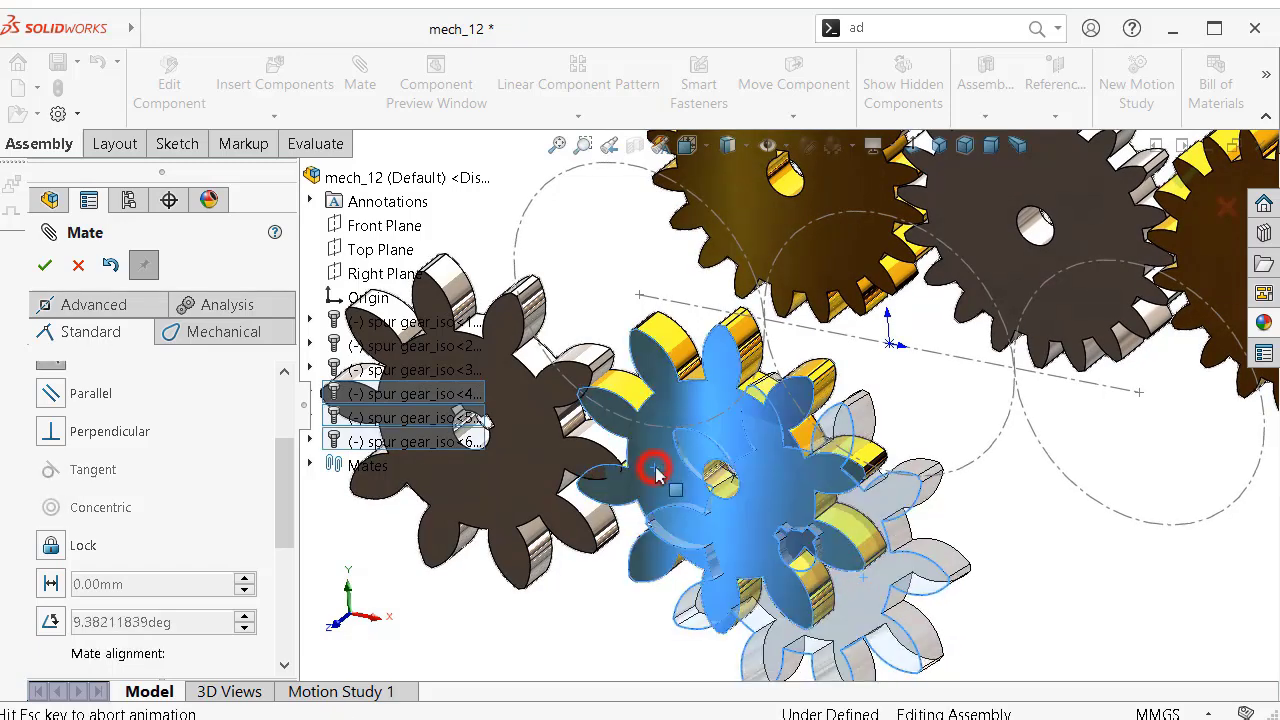
left_click(932, 504)
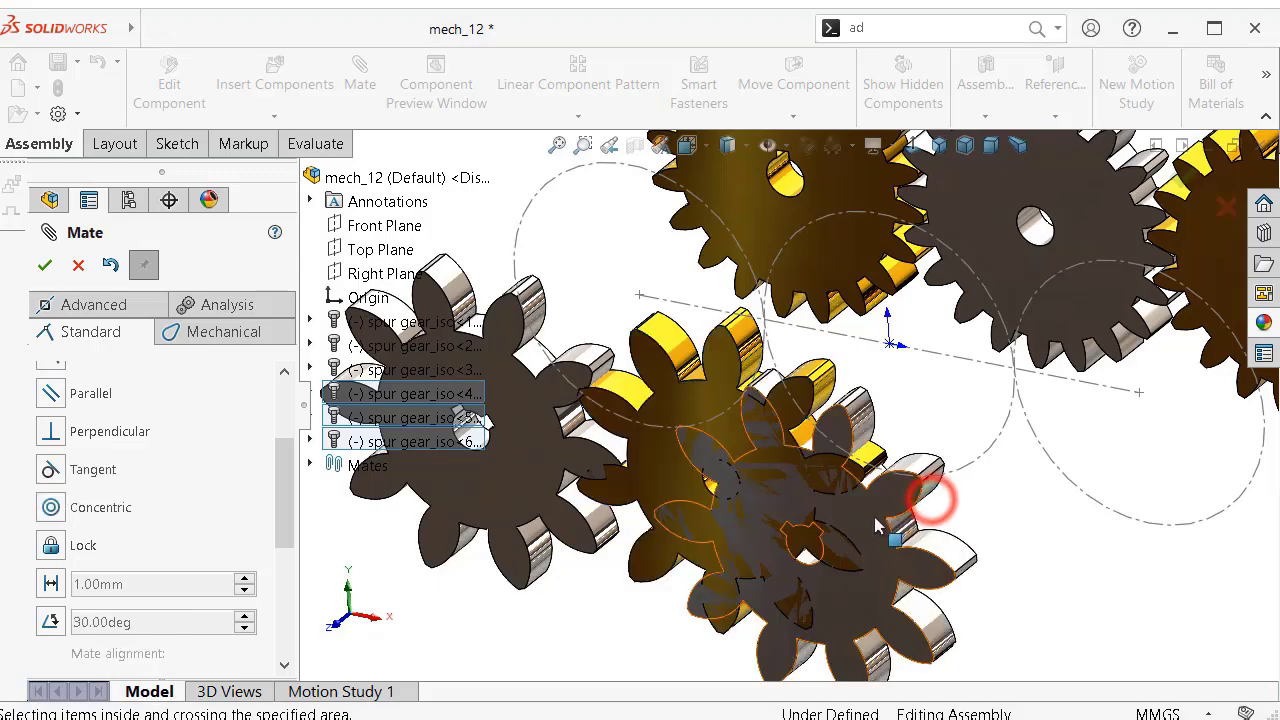
- Move the remaining keyed gear clear of the yellow one and mate its bore concentric with the right layout circle
middle_click_drag(880, 520, 844, 590)
left_click_drag(819, 611, 664, 634)
middle_click_drag(727, 374, 731, 358)
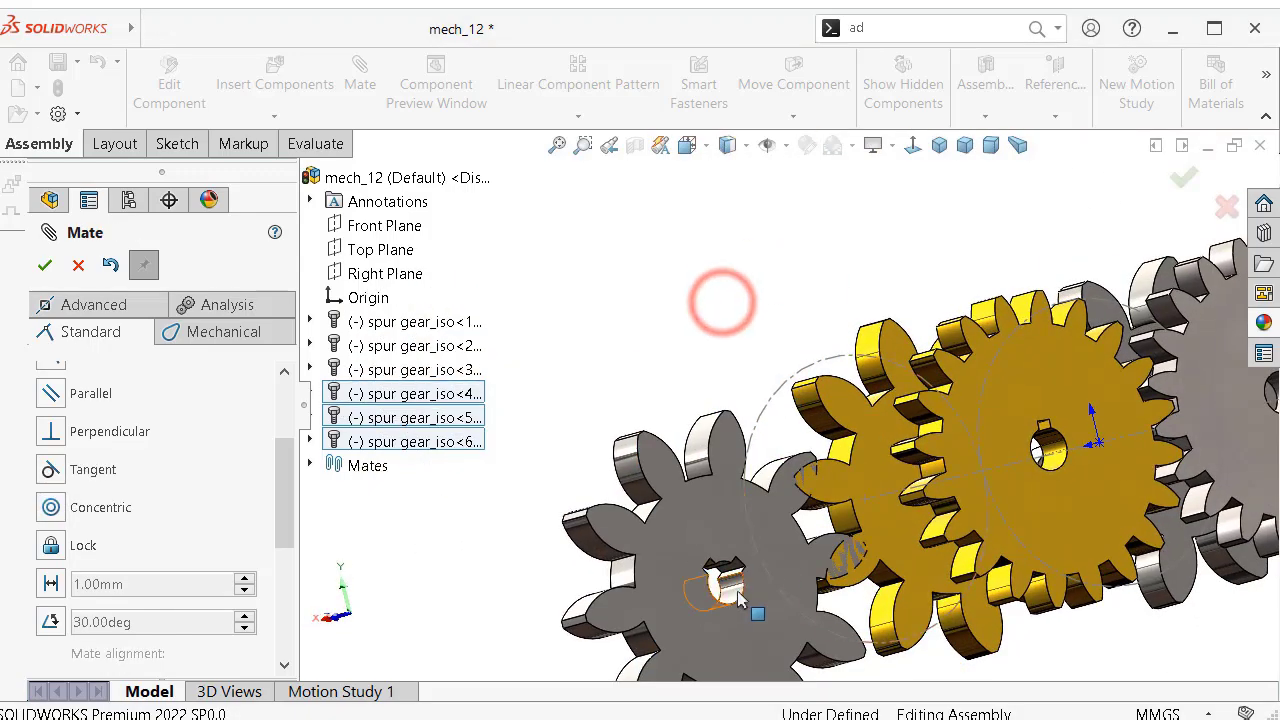
left_click(737, 597)
middle_click_drag(729, 588, 1129, 563)
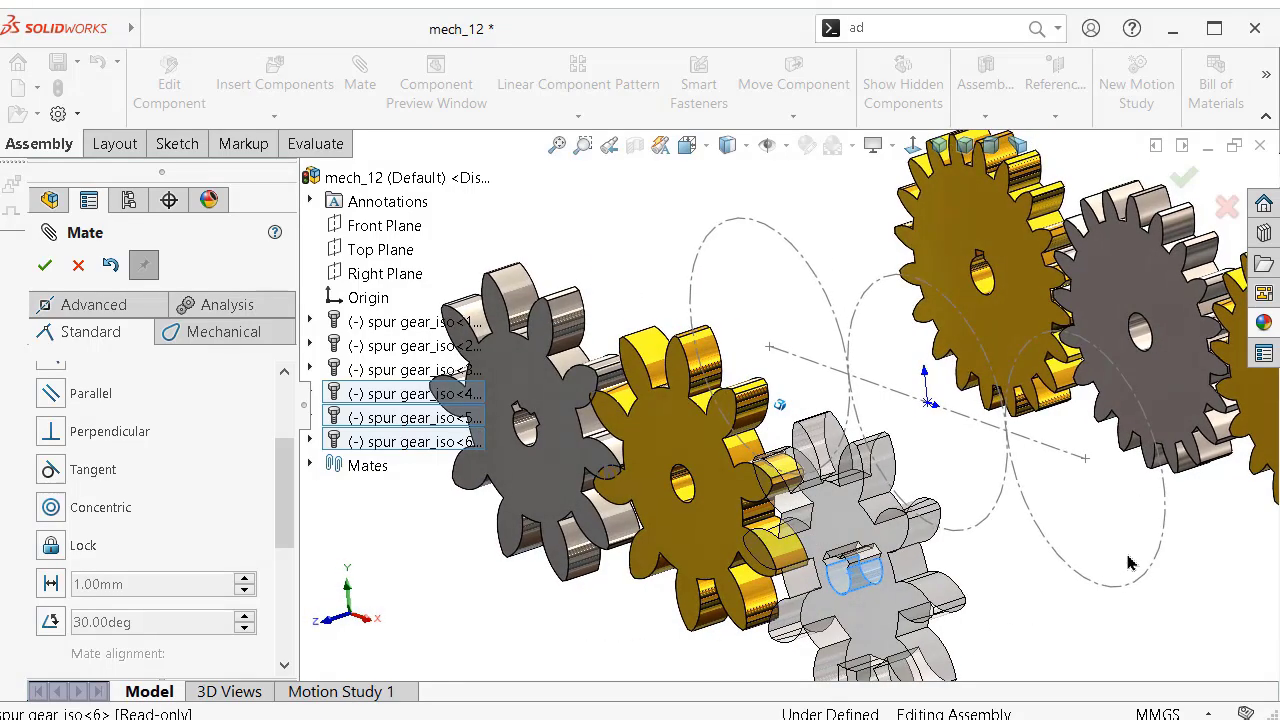
left_click(1153, 568)
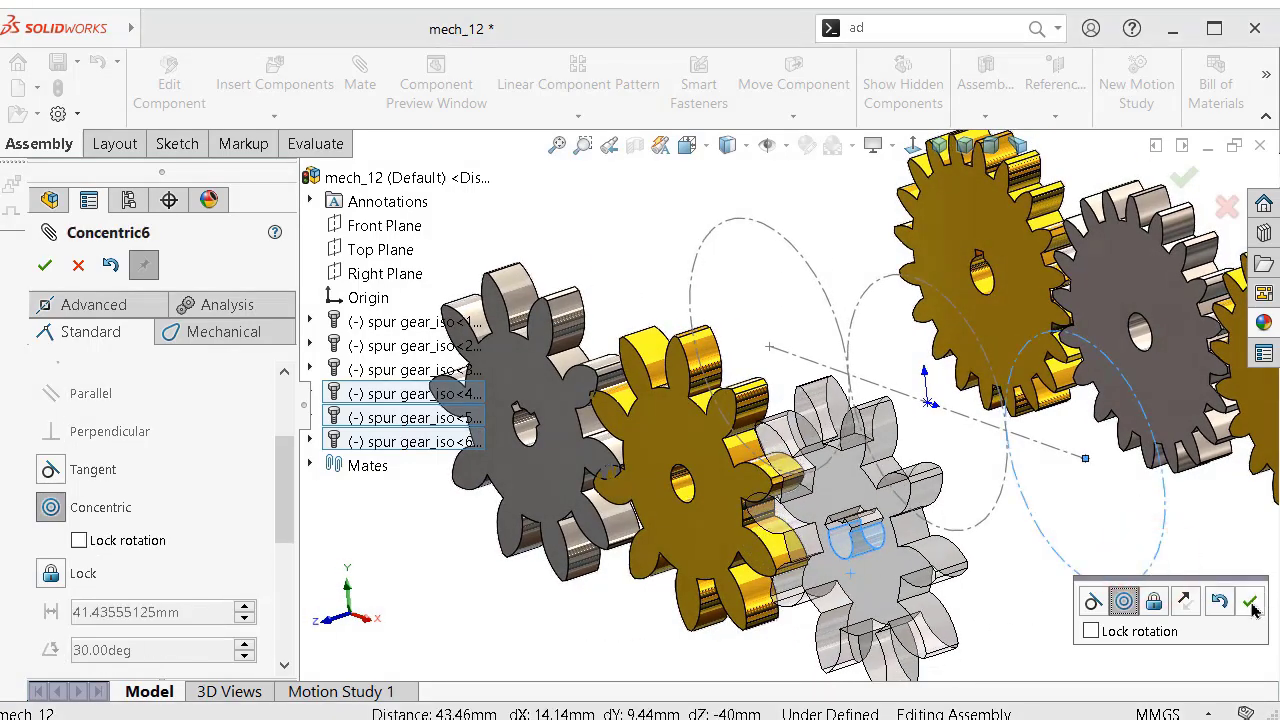
left_click(1252, 603)
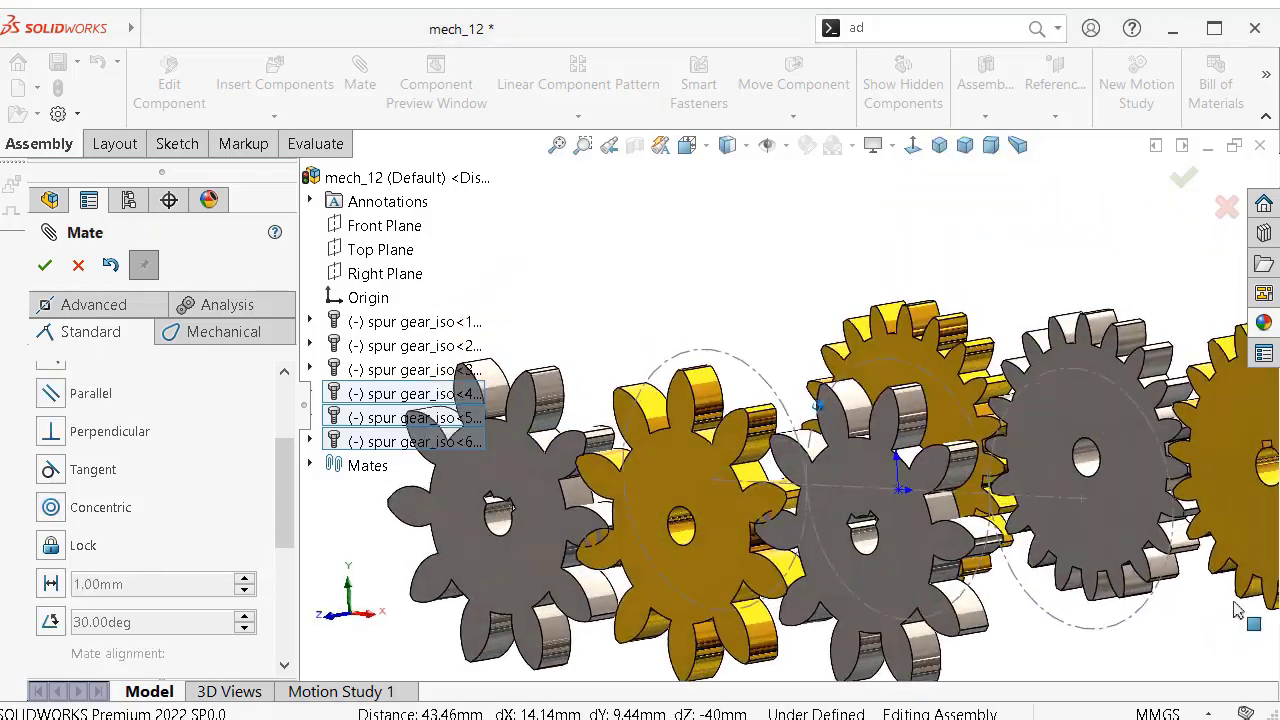
- Finish mating and rotate the two outer front gears, viewed face-on, so their teeth mesh with the middle yellow gear
middle_click_drag(1215, 610, 1158, 606)
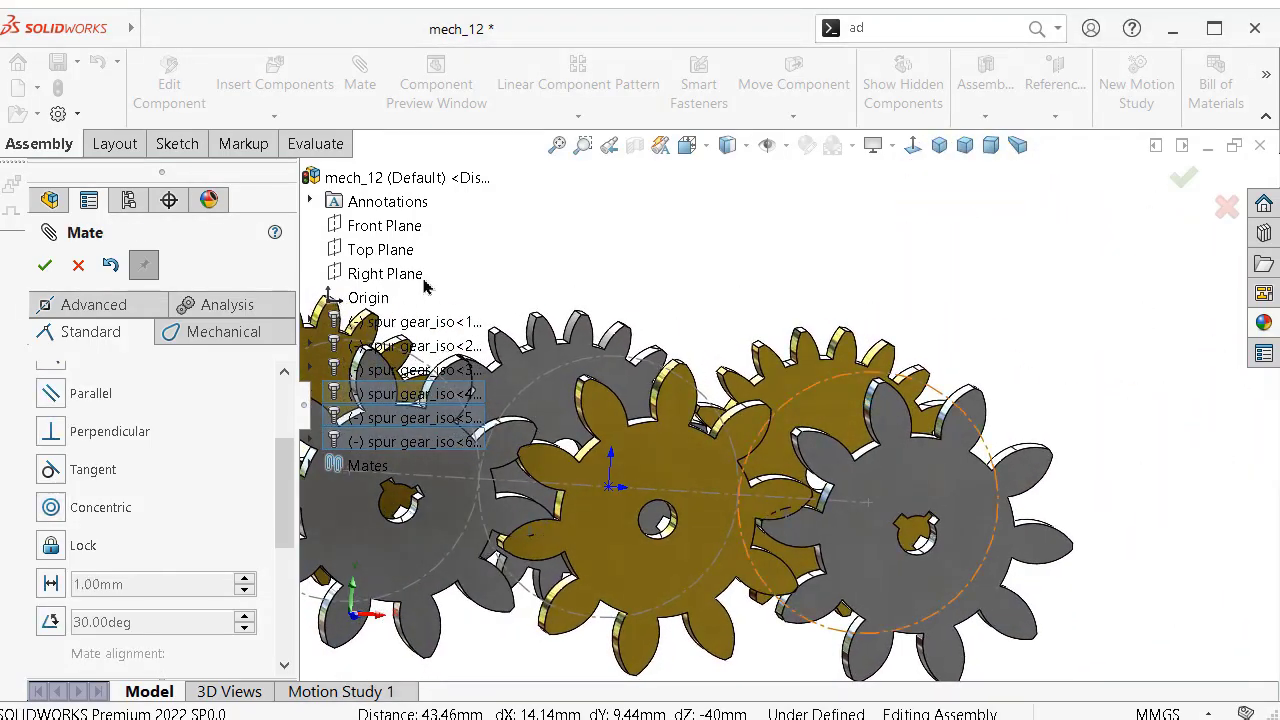
left_click(46, 265)
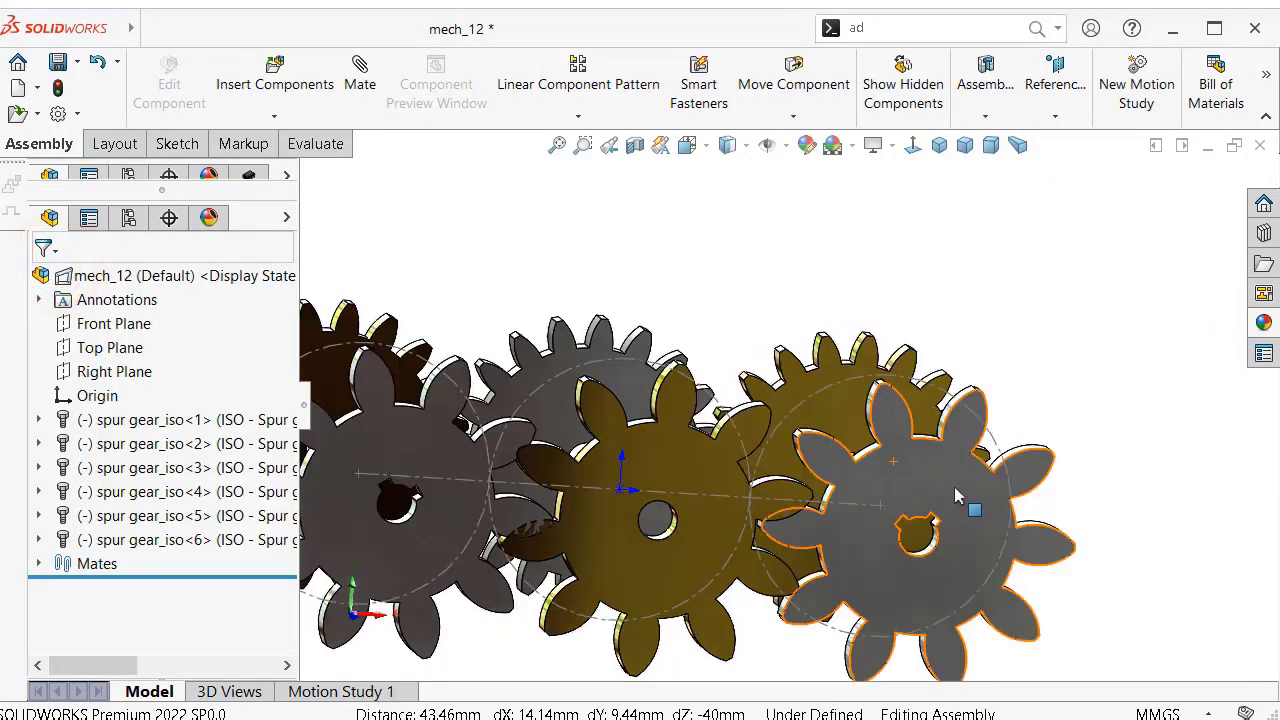
left_click(1066, 472)
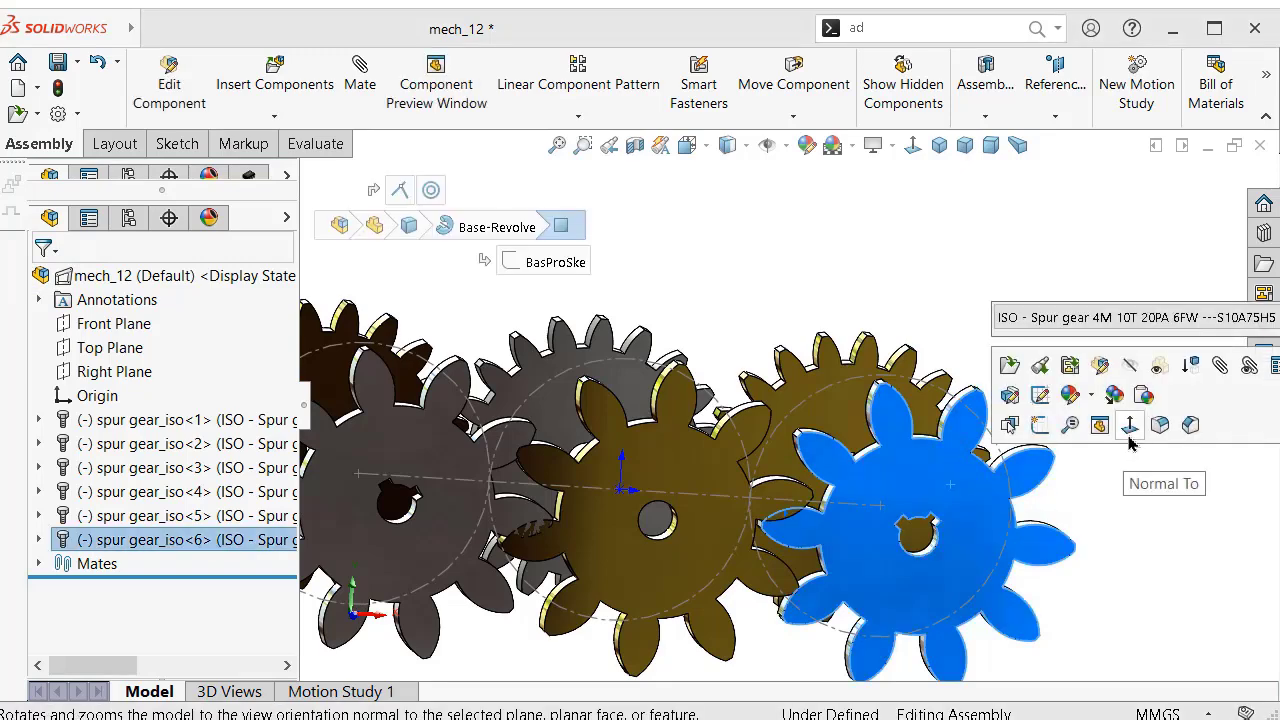
left_click(1128, 432)
left_click(1053, 258)
scroll(760, 420, "down", 3)
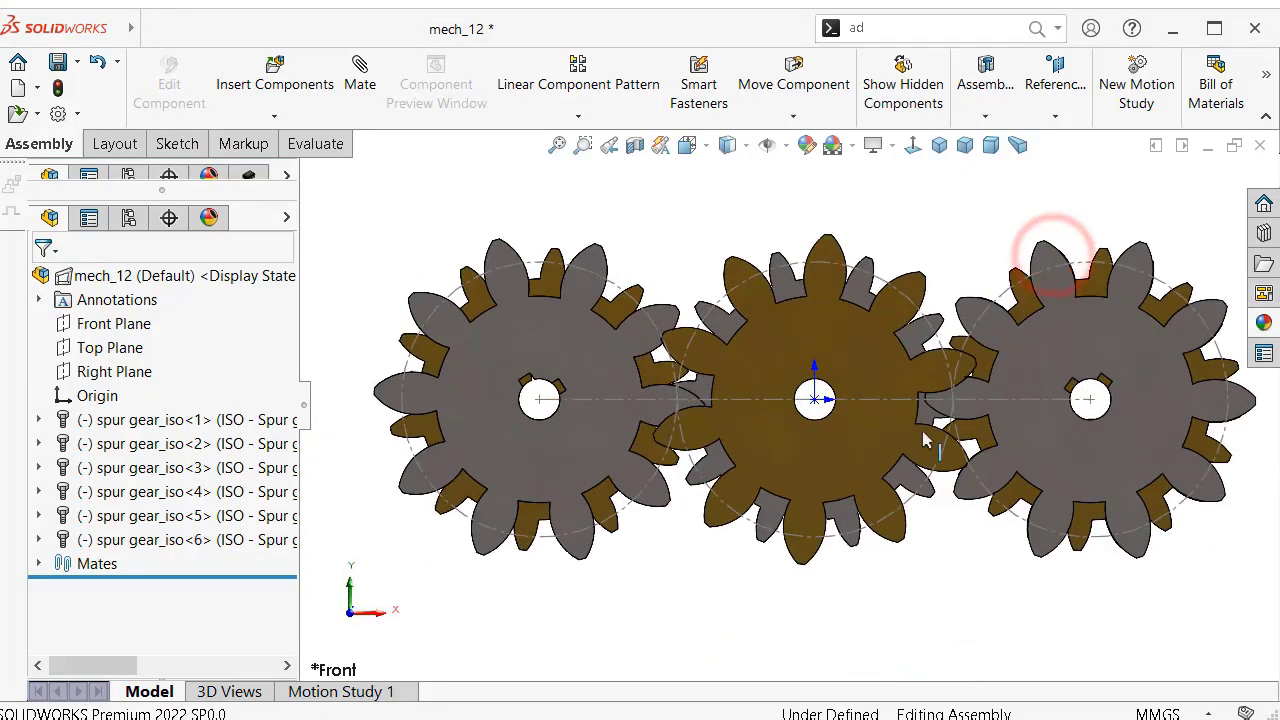
scroll(945, 422, "down", 2)
left_click_drag(1008, 410, 1022, 445)
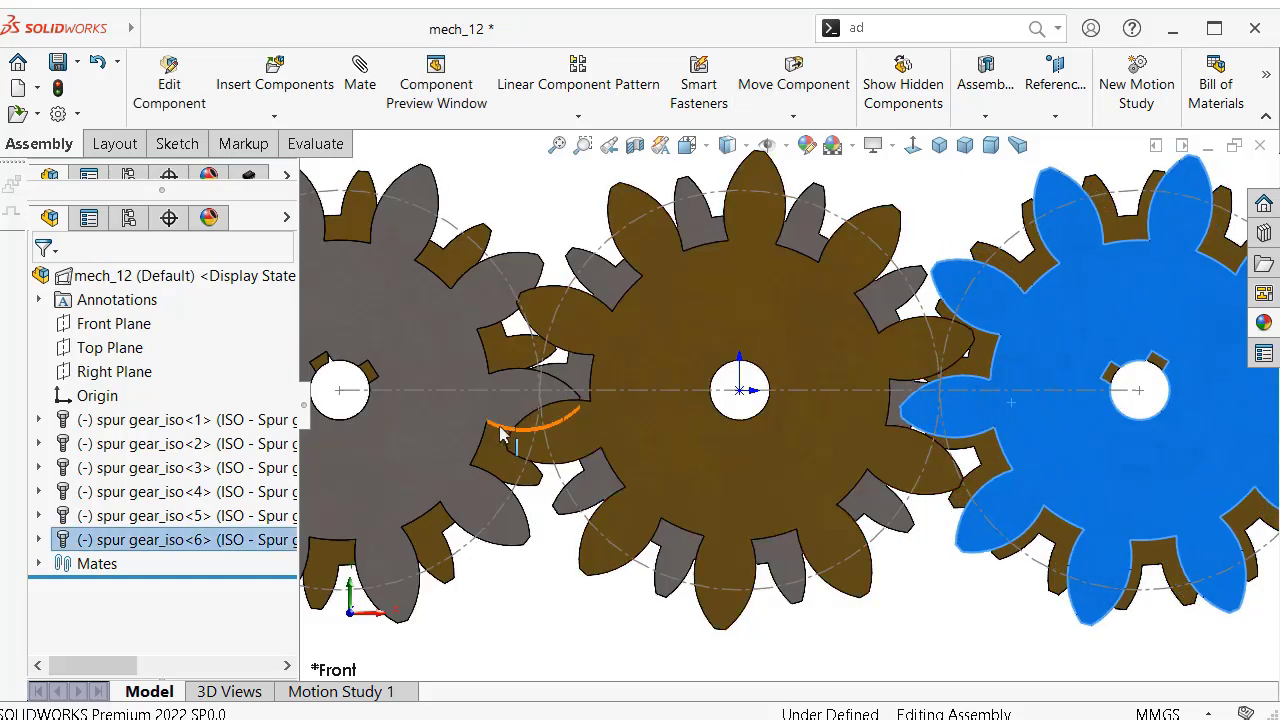
left_click_drag(470, 422, 476, 399)
left_click(528, 176)
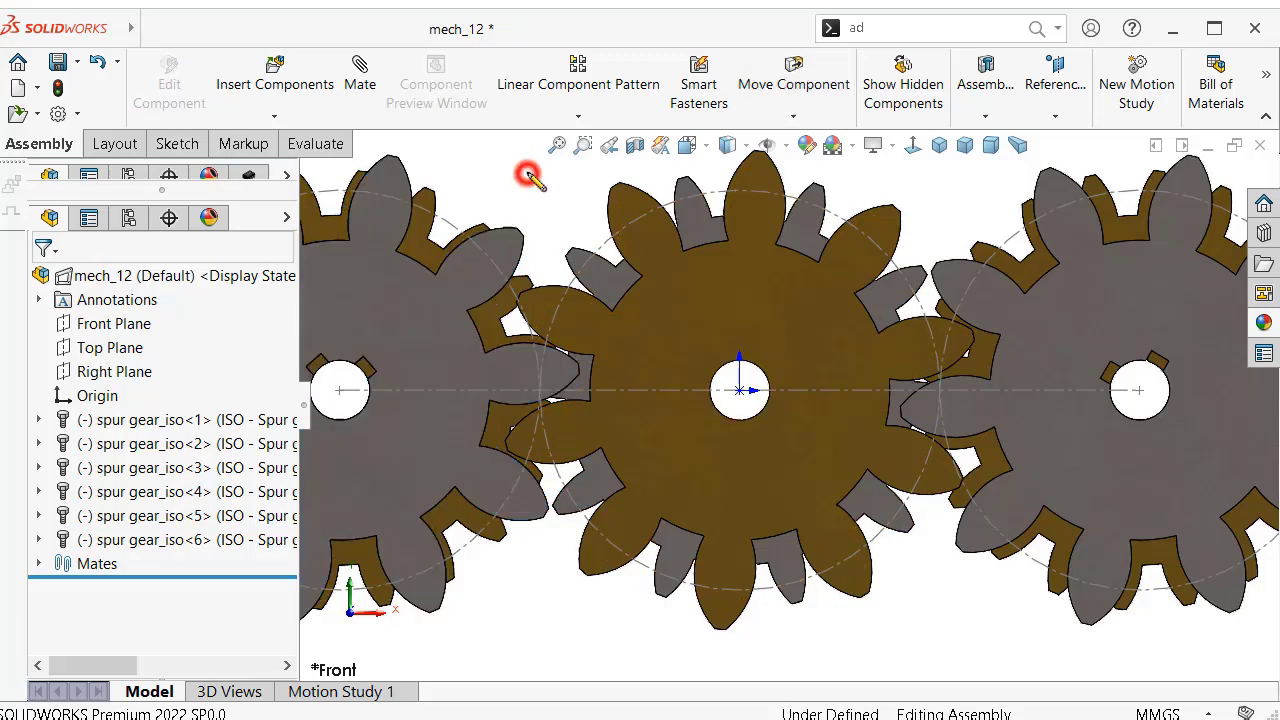
- Create a new motion study alongside Motion Study 1
left_click(338, 691)
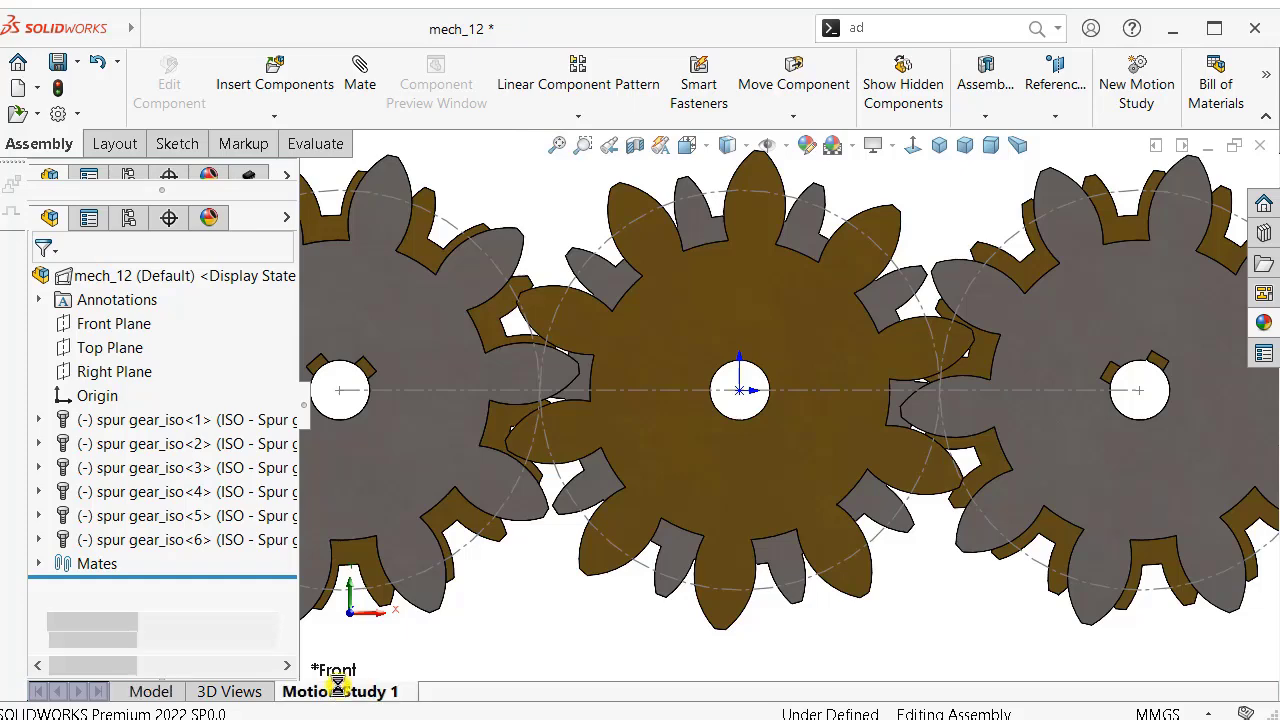
right_click(340, 690)
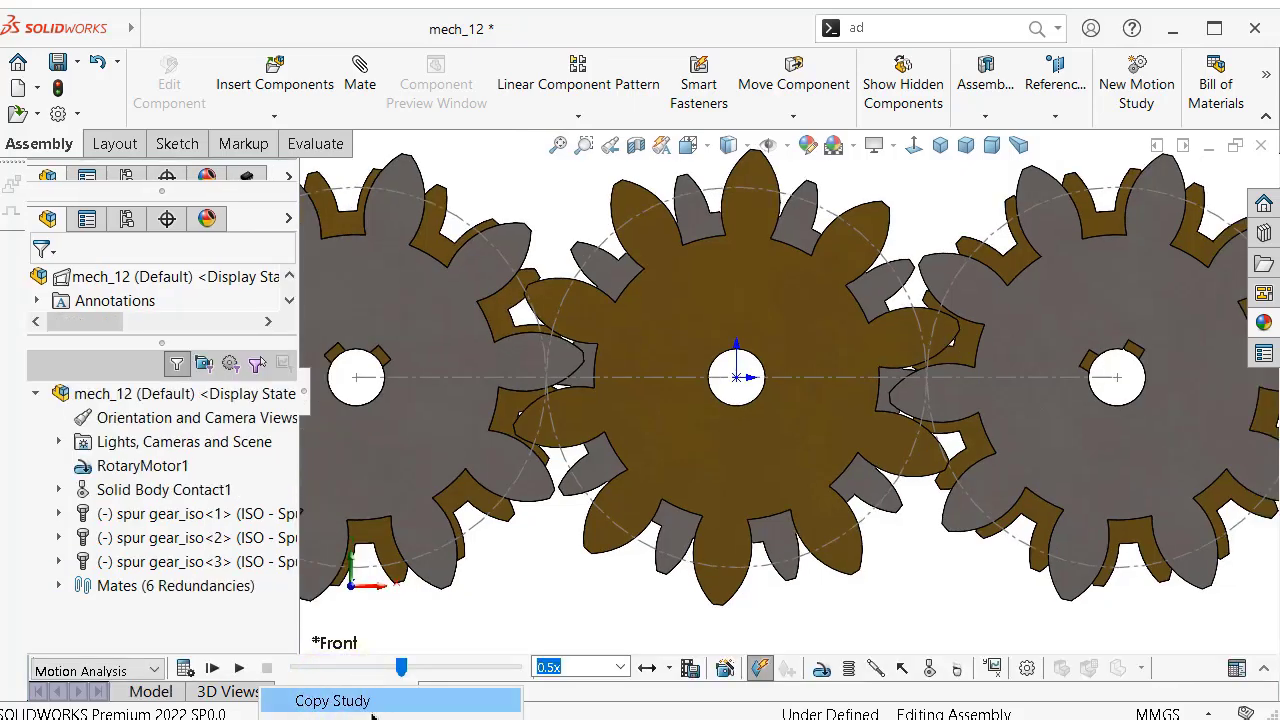
left_click(372, 714)
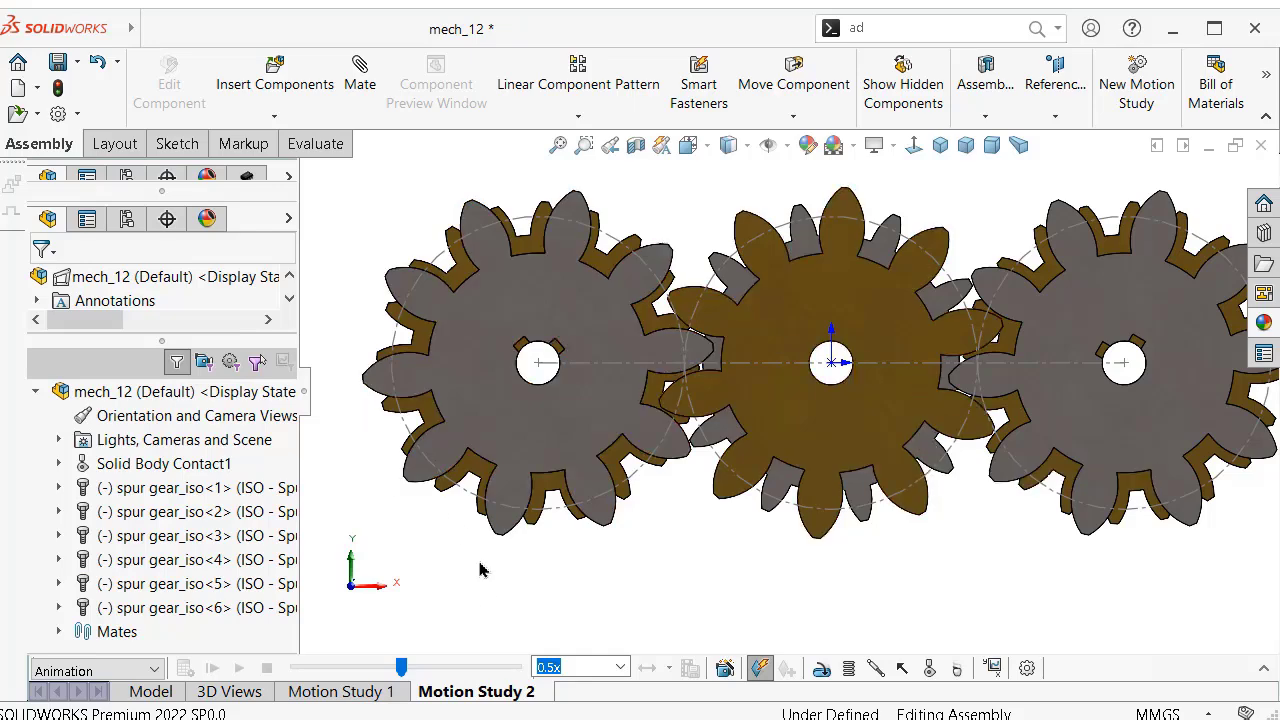
- Add a constant-speed rotary motor of 20 RPM to the bore of the left keyed 10-tooth gear in the front row
left_click(821, 668)
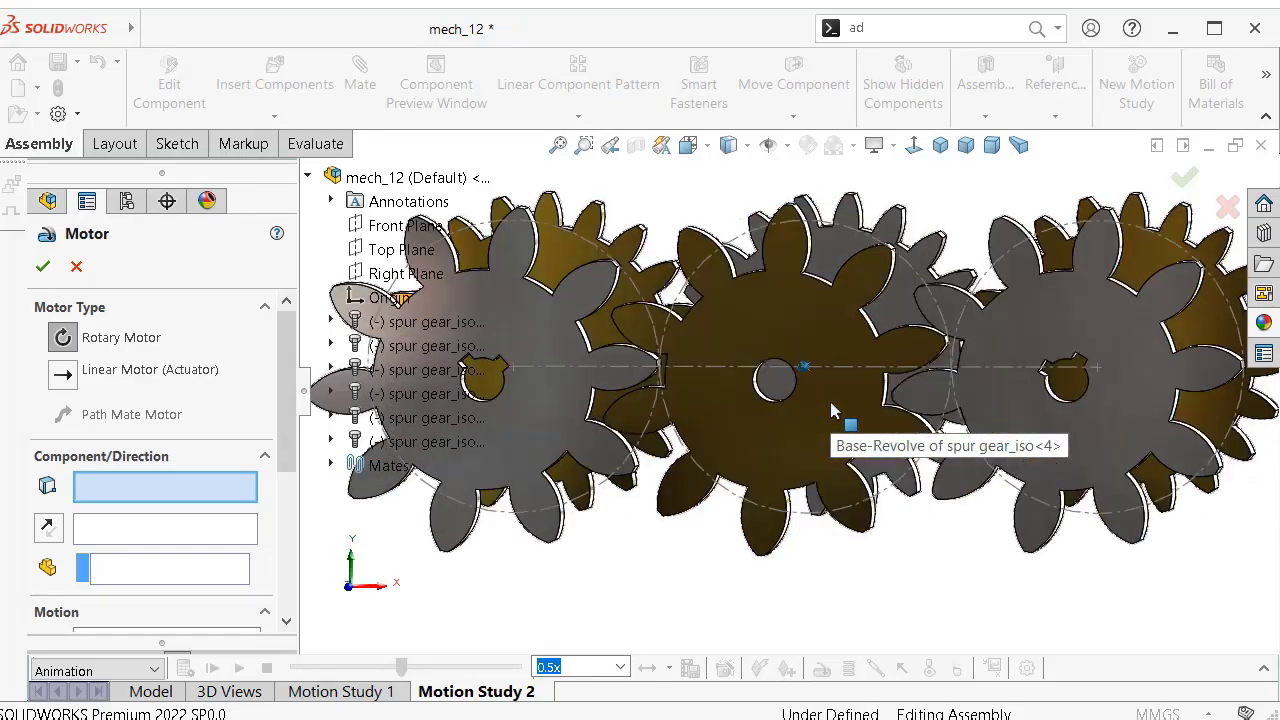
middle_click_drag(831, 411, 700, 454)
scroll(671, 454, "down", 2)
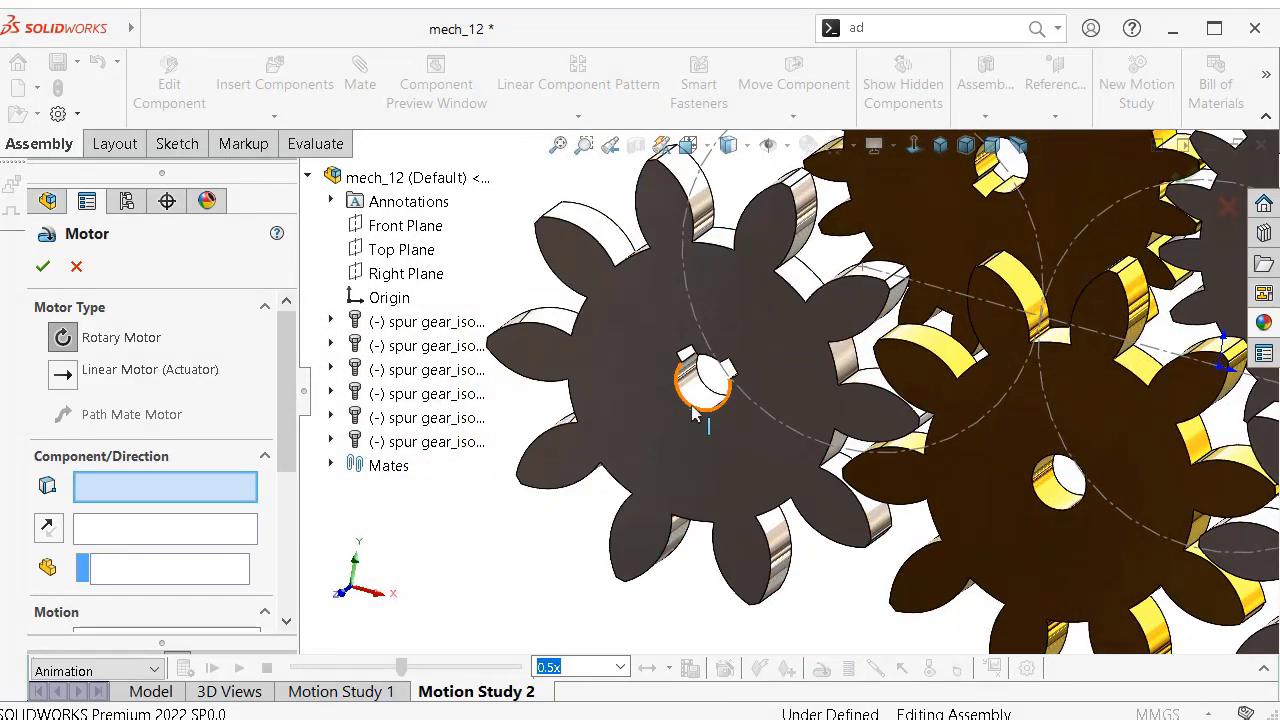
left_click(697, 408)
scroll(714, 437, "up", 3)
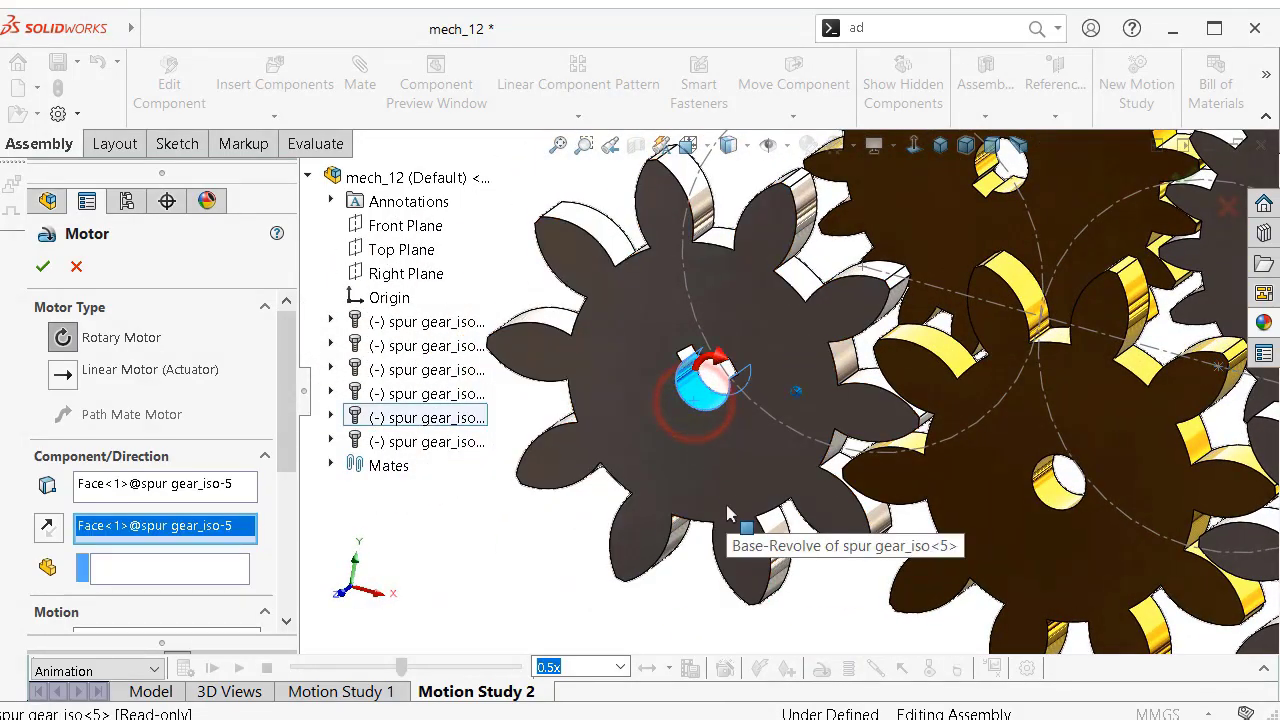
scroll(289, 414, "down", 3)
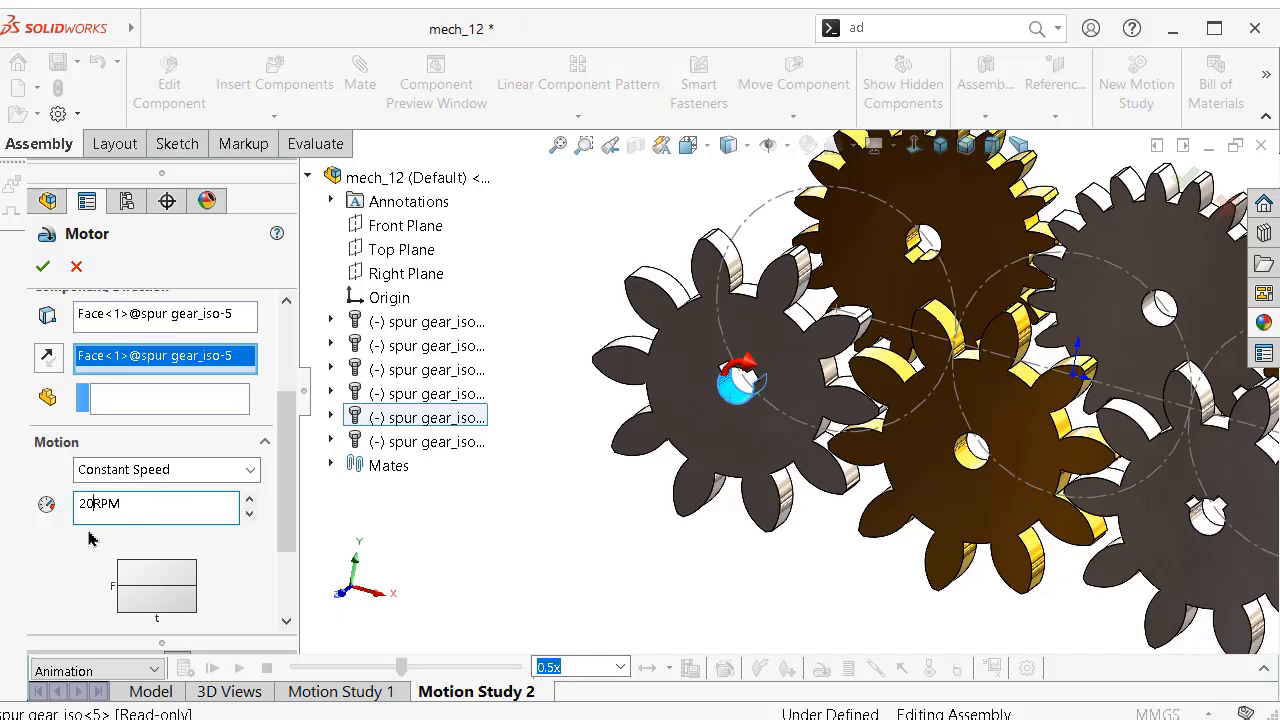
left_click(77, 580)
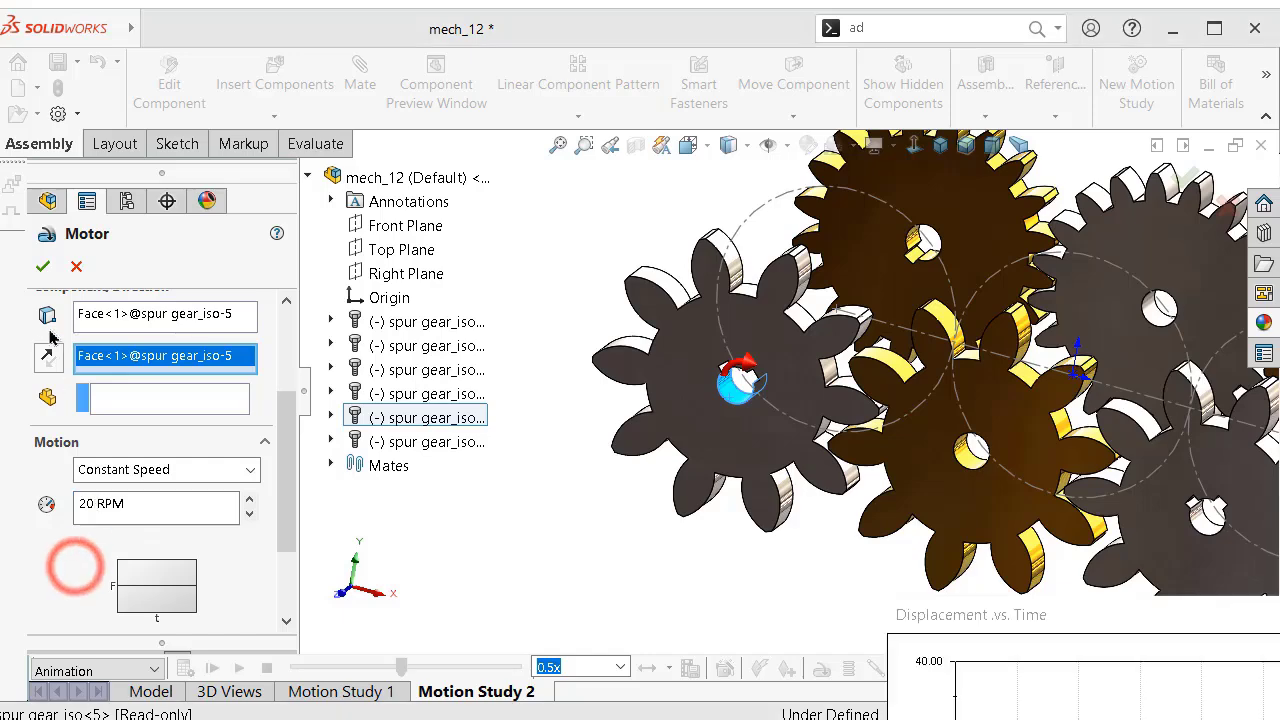
left_click(42, 268)
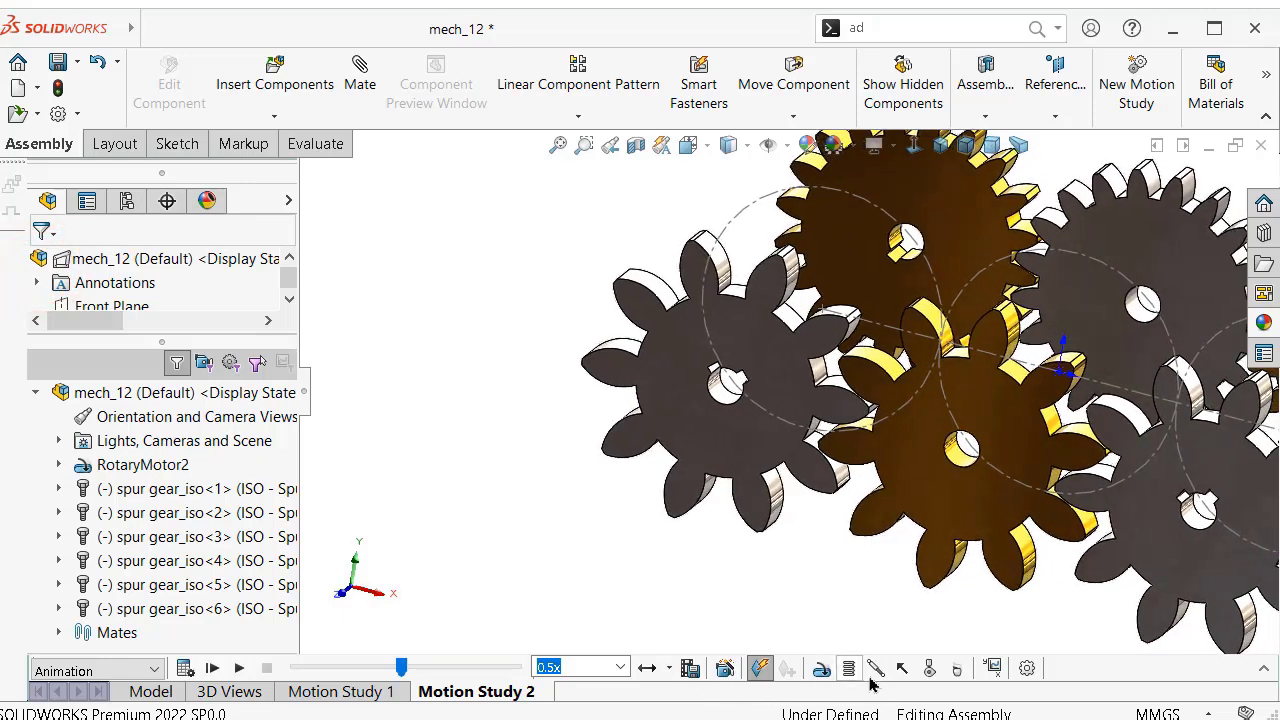
- Define a solid body contact between the three 10-tooth gears of the front row
left_click(930, 669)
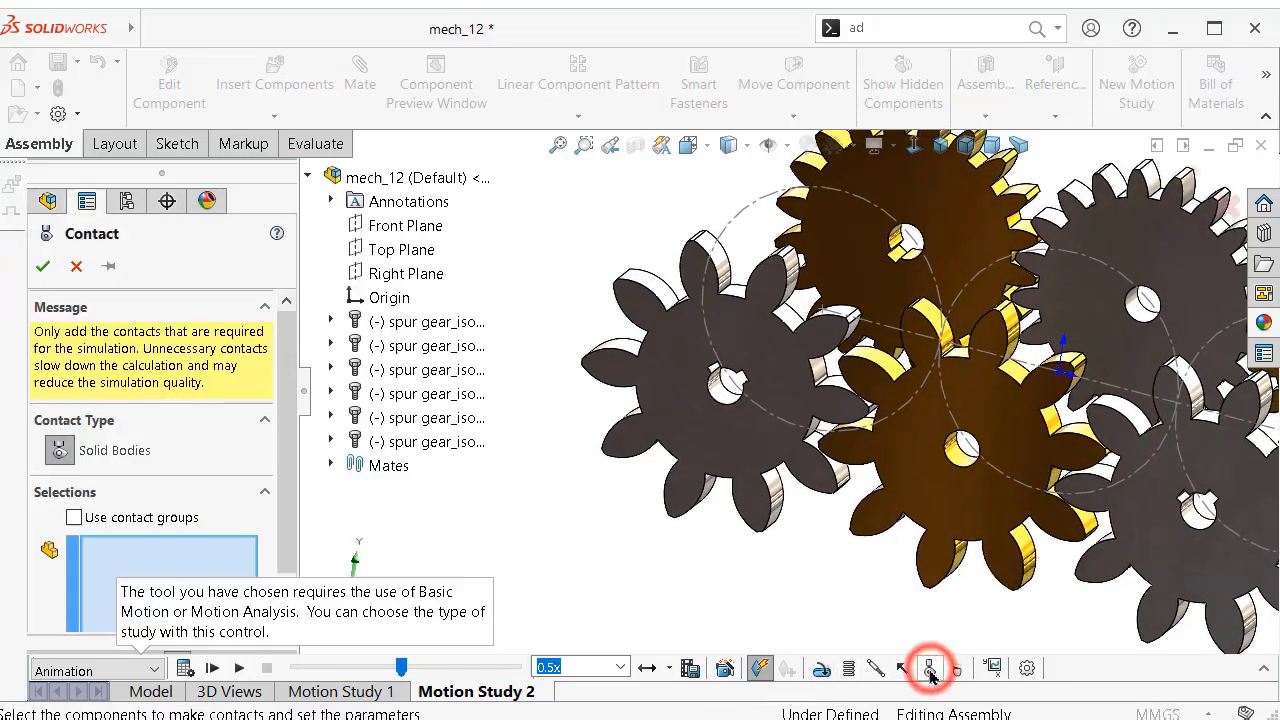
left_click(771, 431)
left_click(922, 484)
left_click(1140, 555)
key("f")
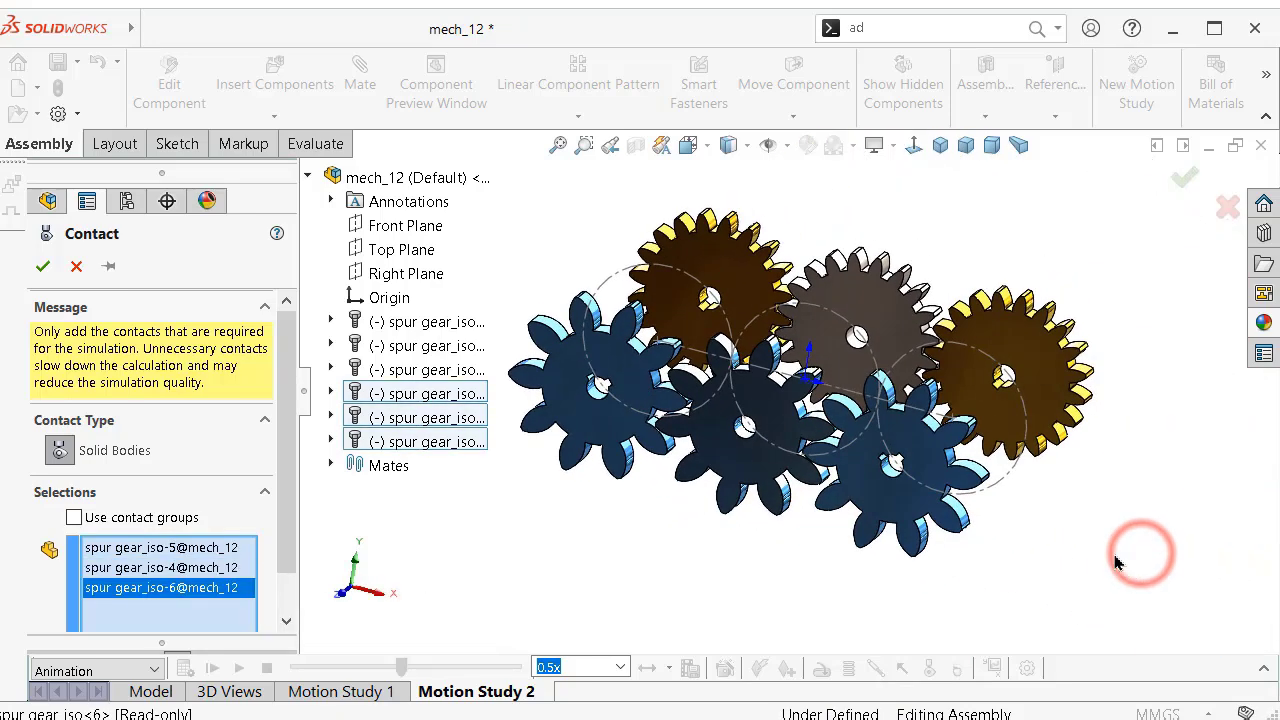
left_click(1186, 180)
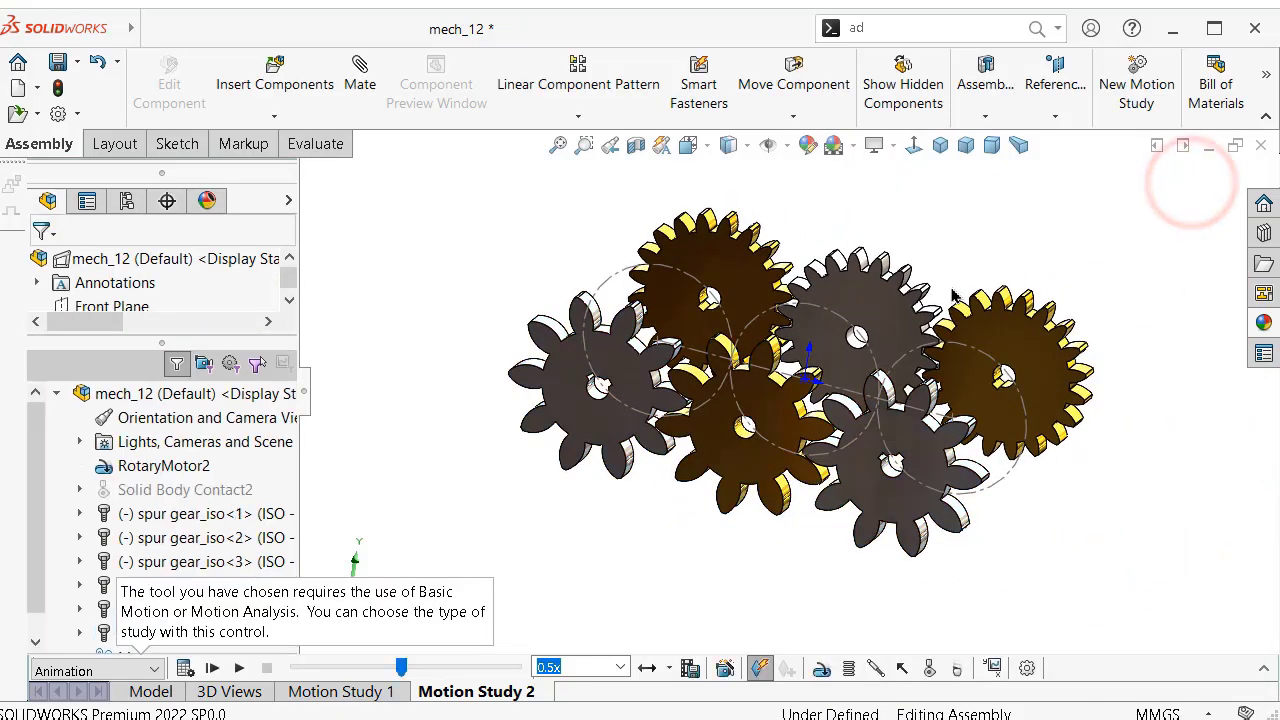
- Try calculating the new study as an Animation and stop the calculation early
middle_click_drag(876, 343, 915, 330)
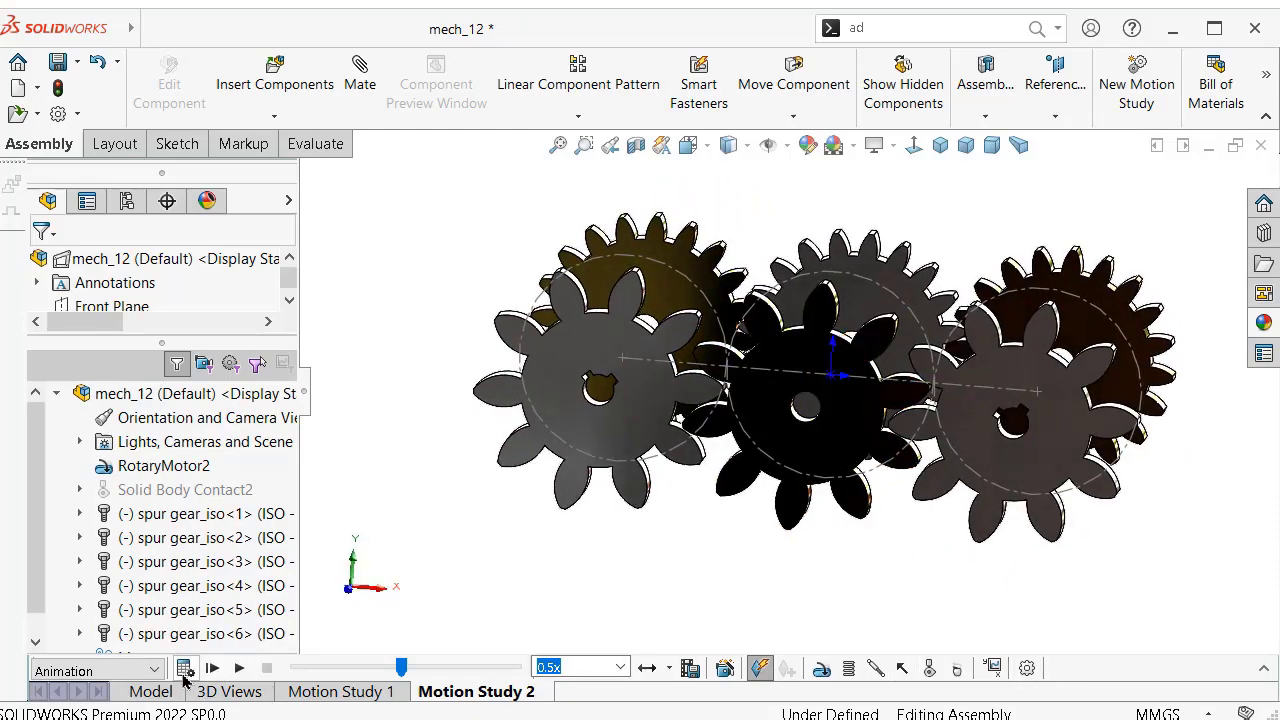
left_click(184, 670)
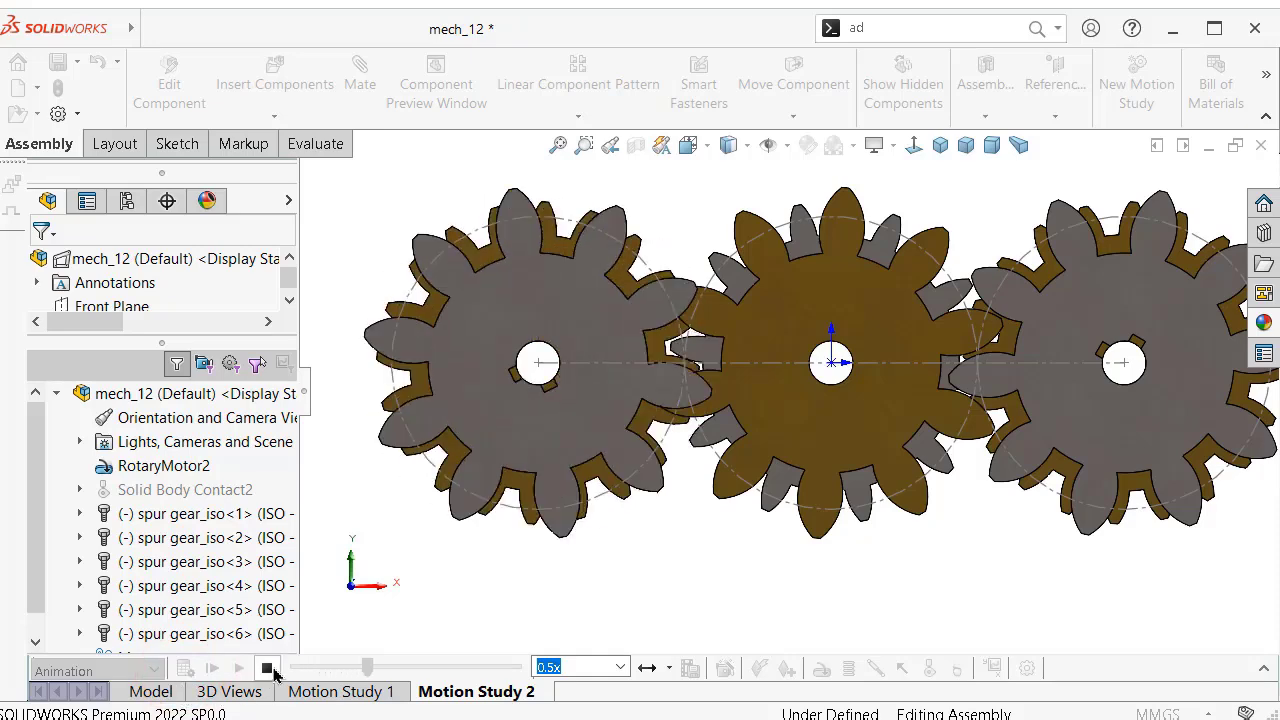
left_click(268, 669)
- Change the study type to Motion Analysis, expand the timeline and calculate the study
left_click(86, 664)
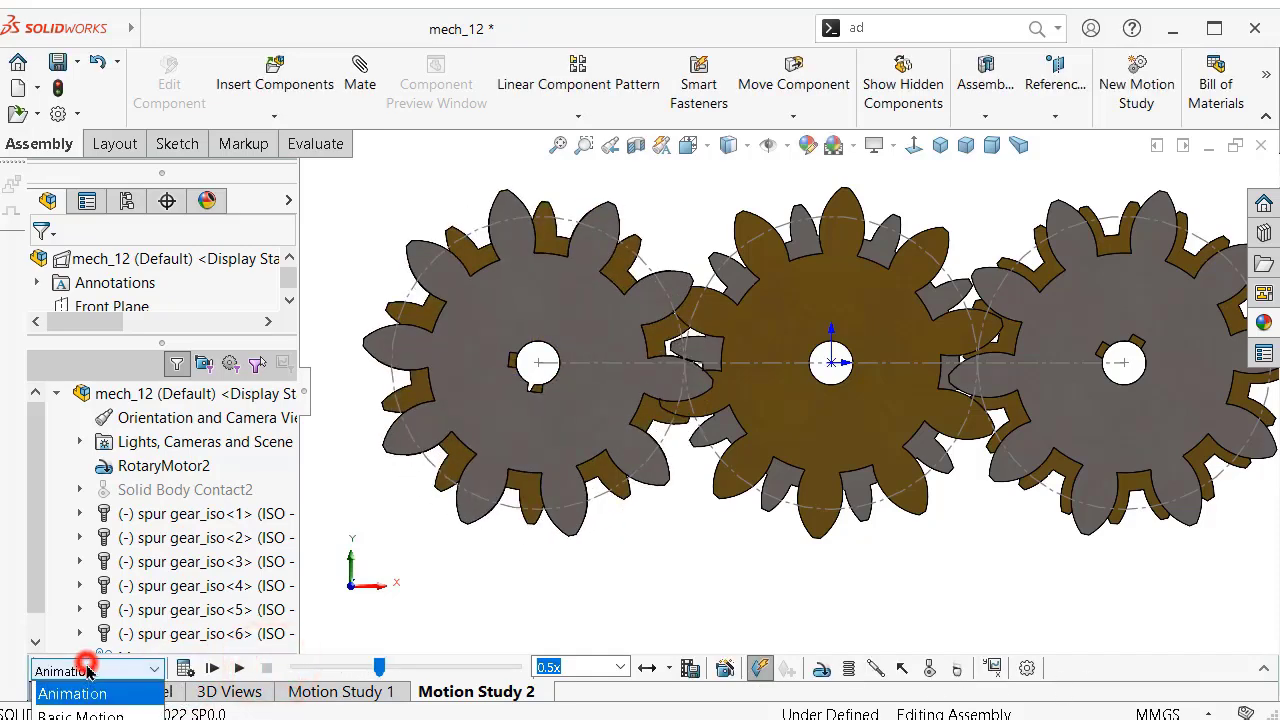
left_click(79, 719)
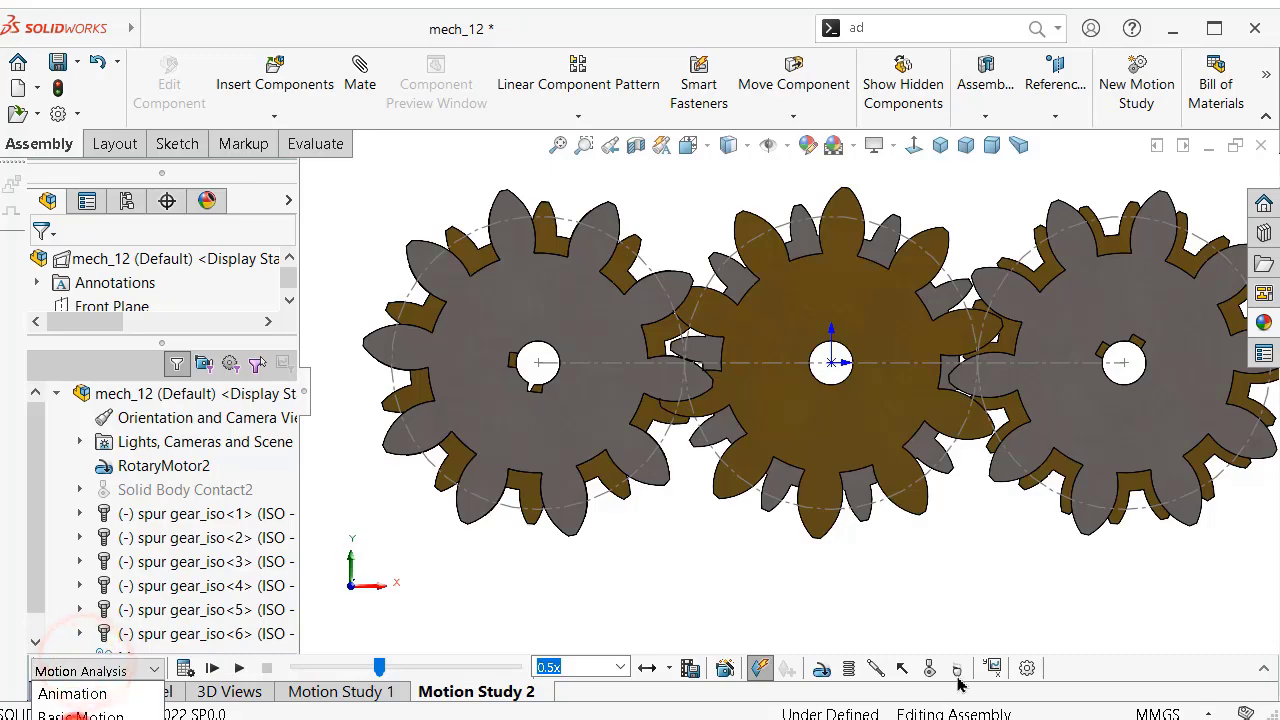
left_click(1260, 668)
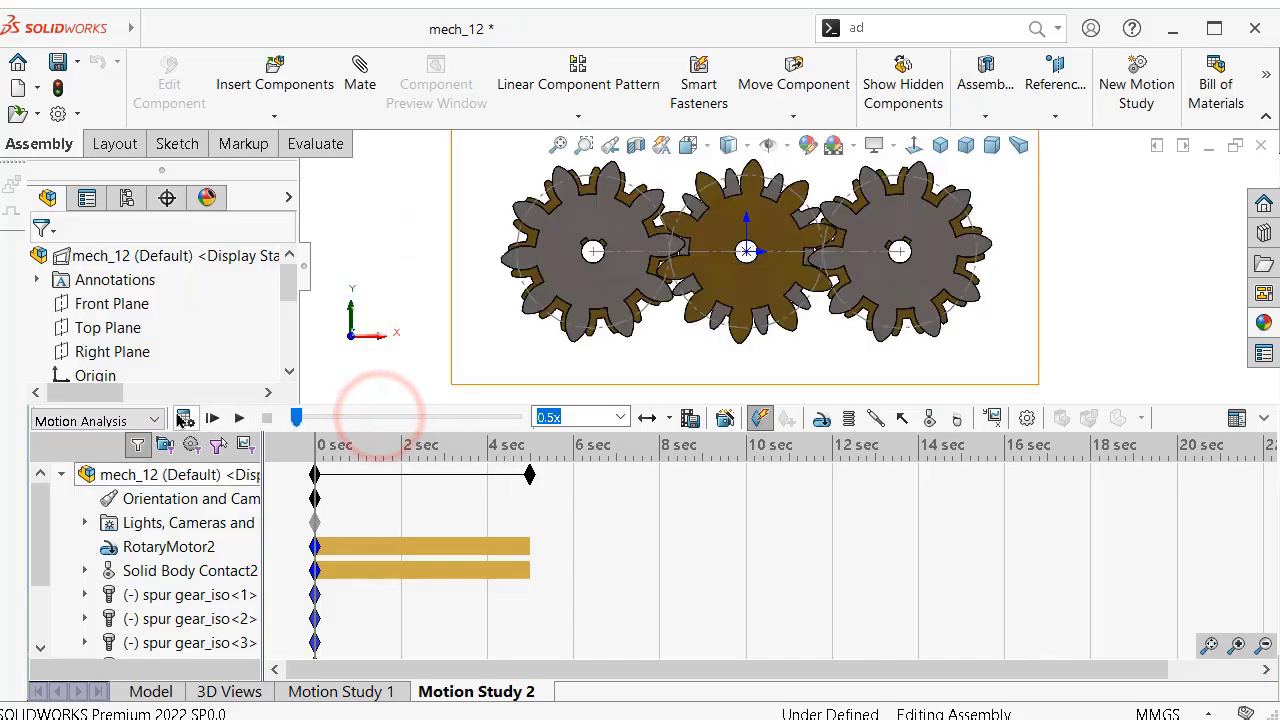
left_click(185, 418)
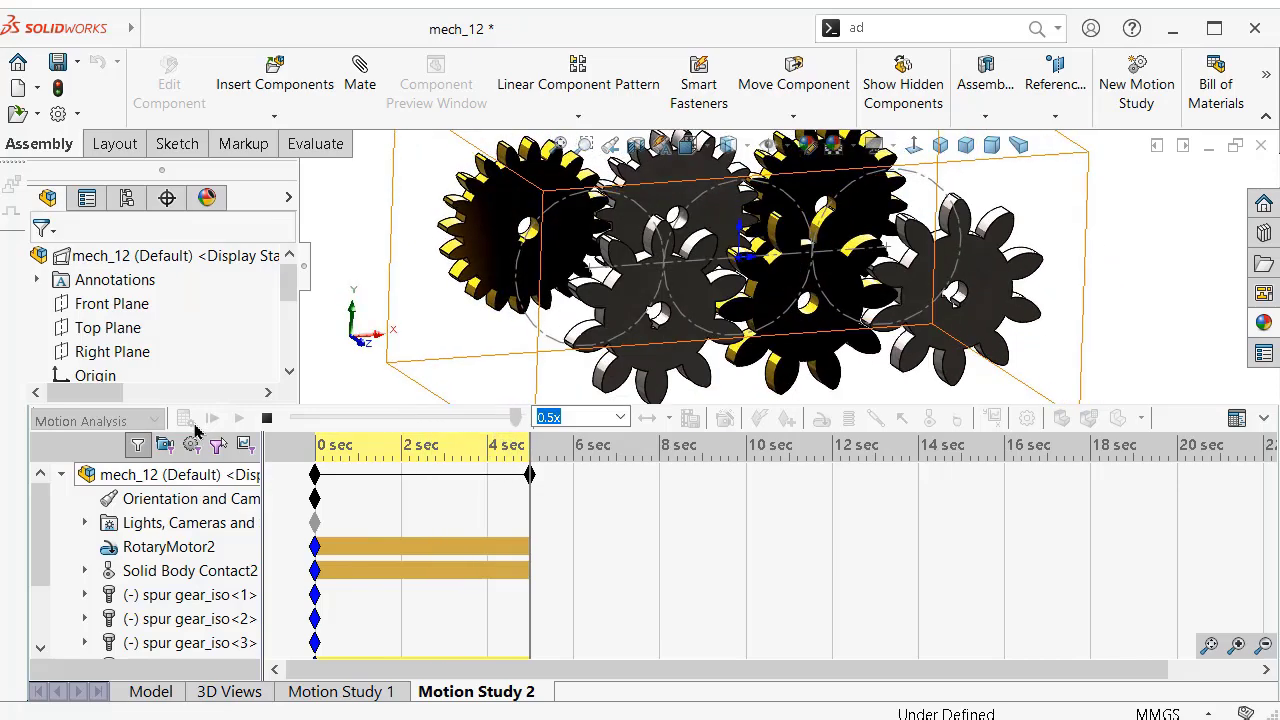
- Play back the calculated motion briefly, then extend the study's duration to 10 seconds and recalculate it
left_click(240, 418)
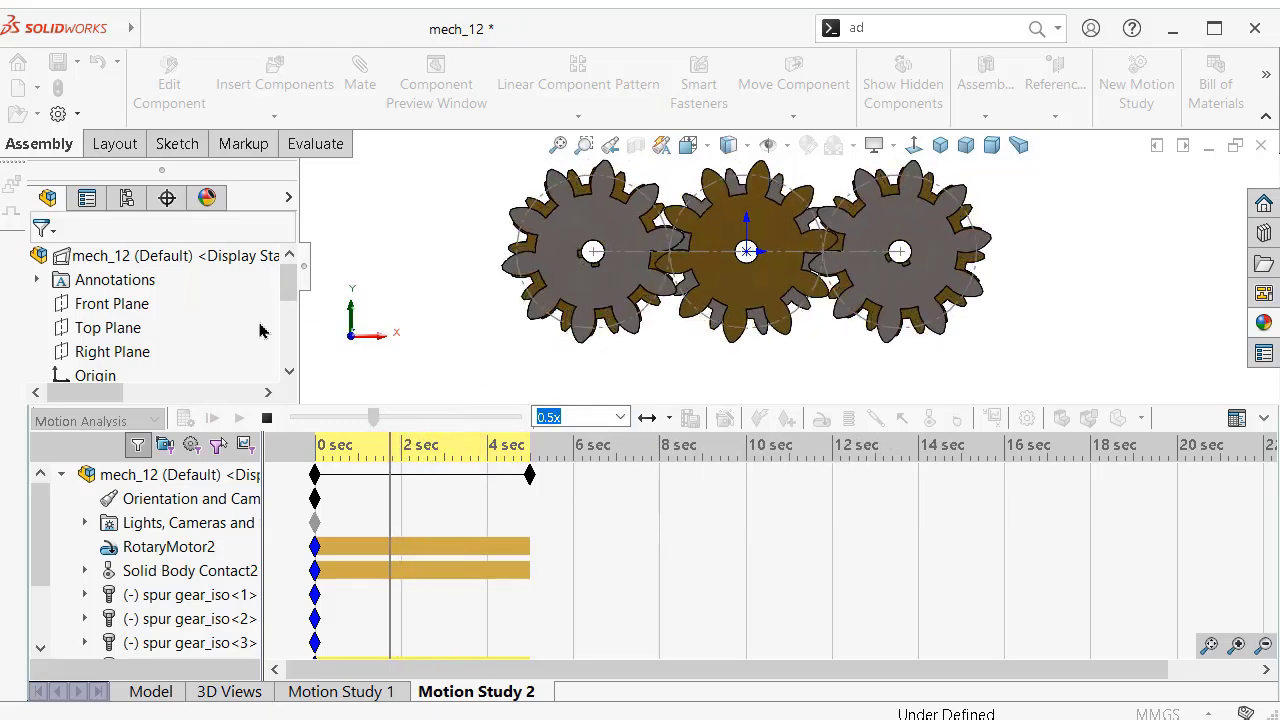
left_click(267, 418)
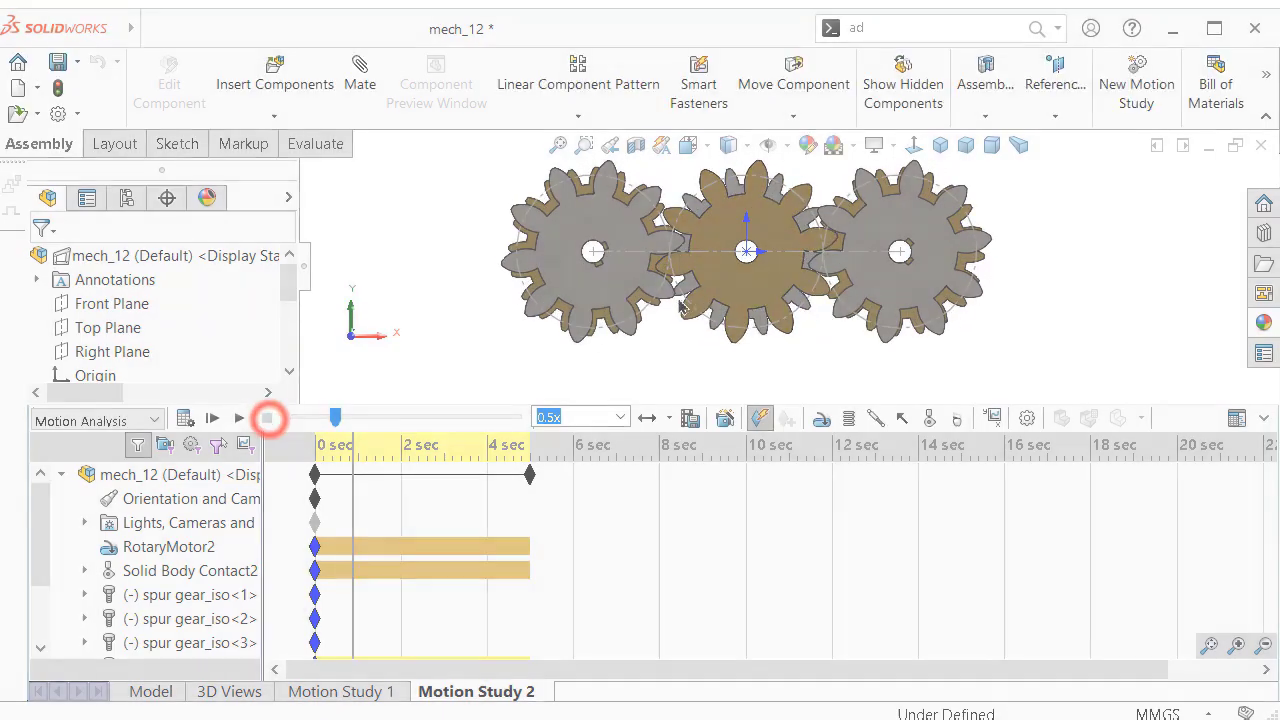
left_click_drag(528, 472, 743, 498)
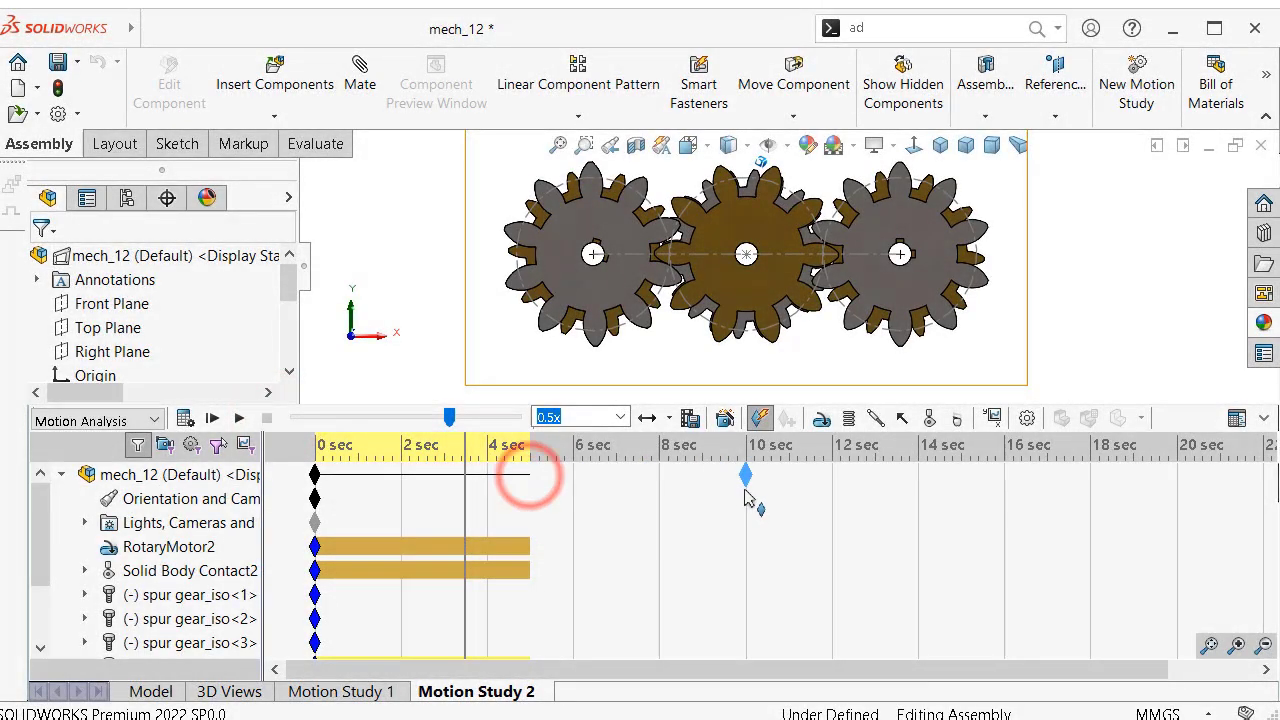
left_click(185, 418)
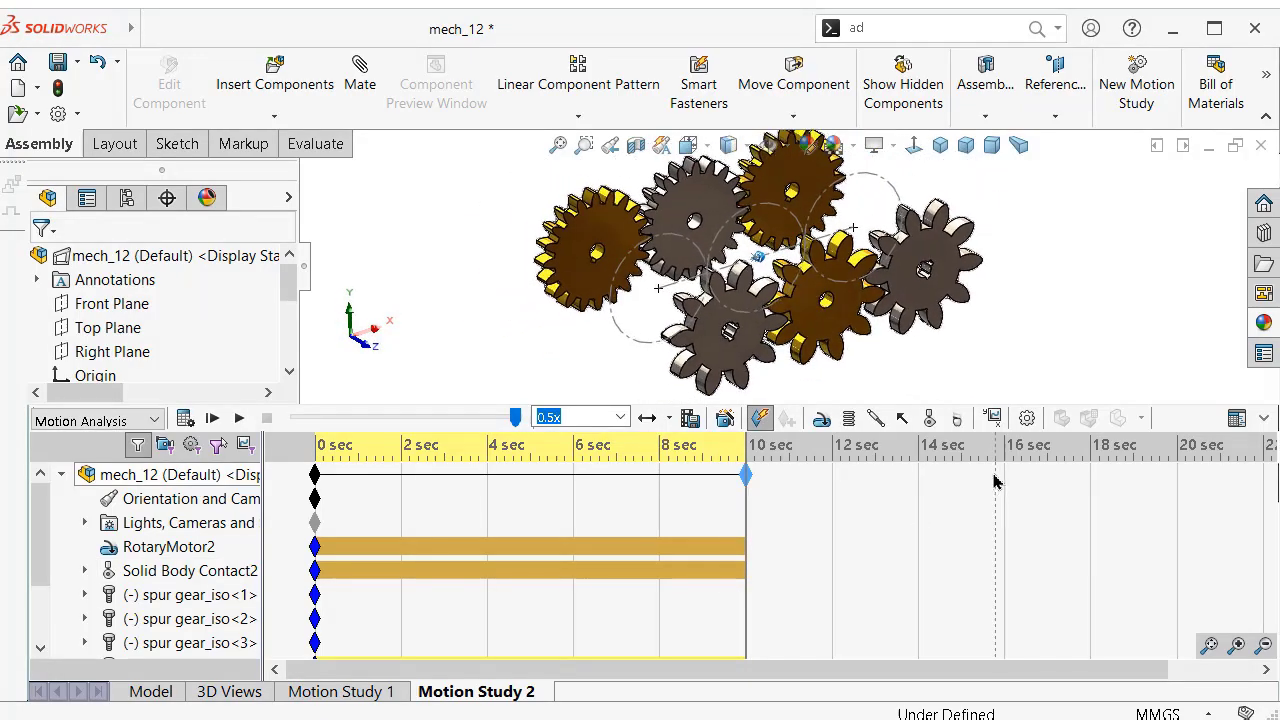
- Add a constant-speed rotary motor of 20 RPM to the bore of the left yellow gear in the rear row
left_click(820, 418)
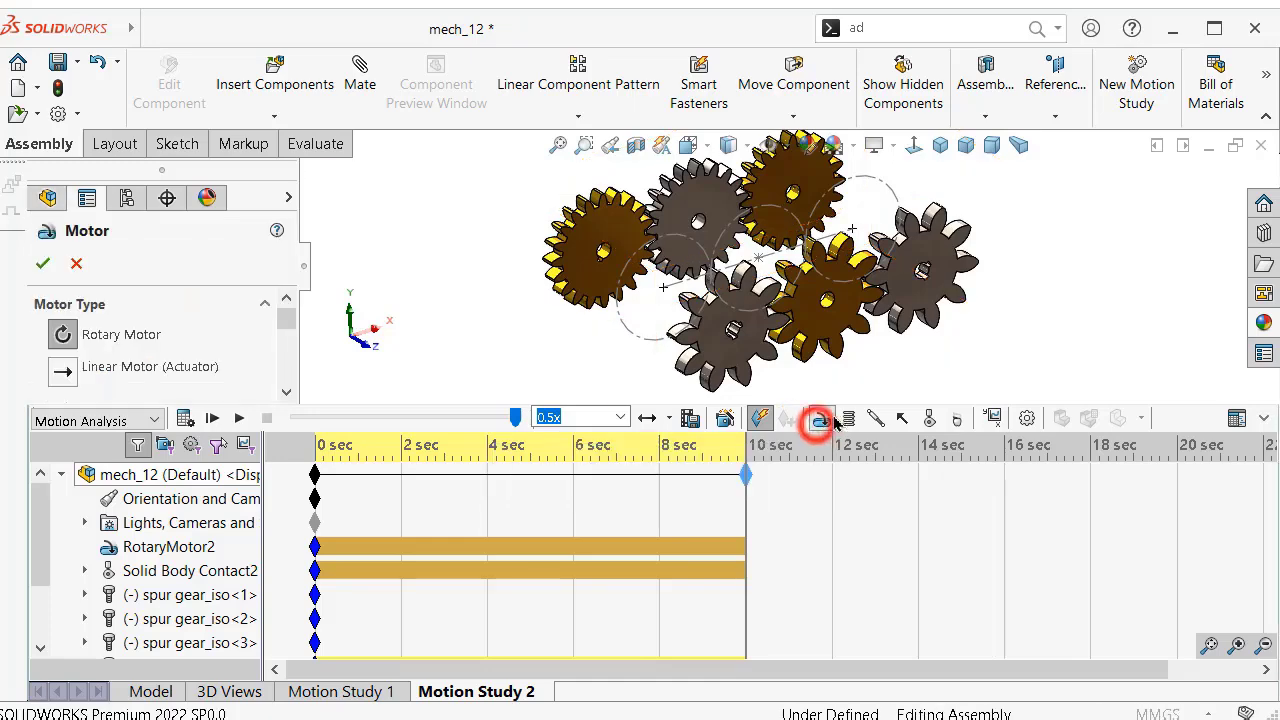
scroll(565, 265, "down", 5)
scroll(745, 200, "up", 2)
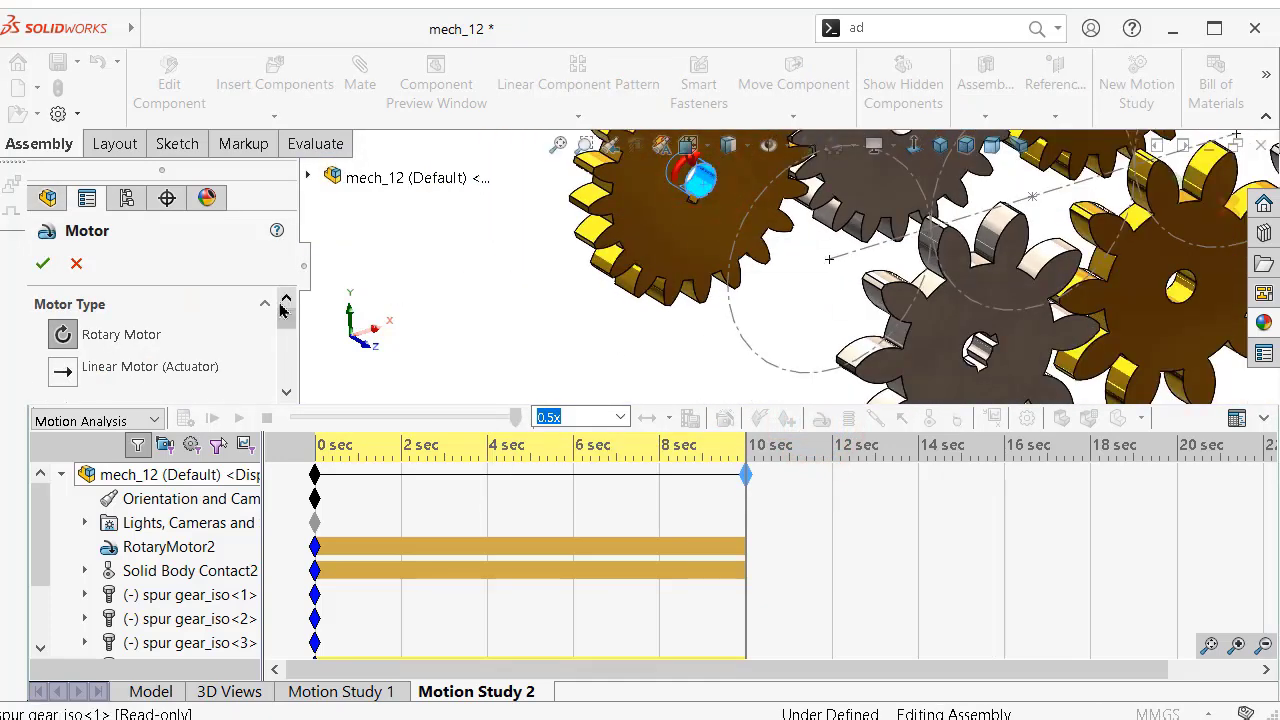
left_click(289, 392)
left_click(289, 392)
left_click(289, 392)
left_click(289, 392)
left_click_drag(289, 319, 293, 360)
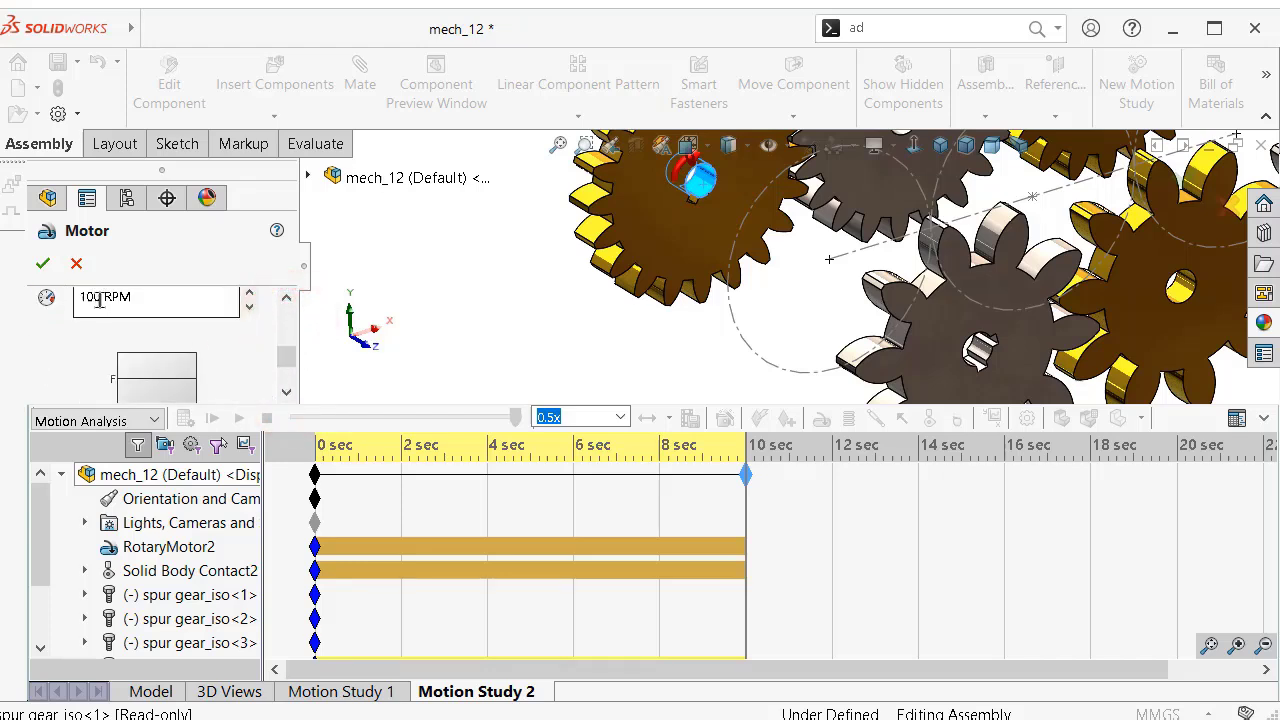
type("2")
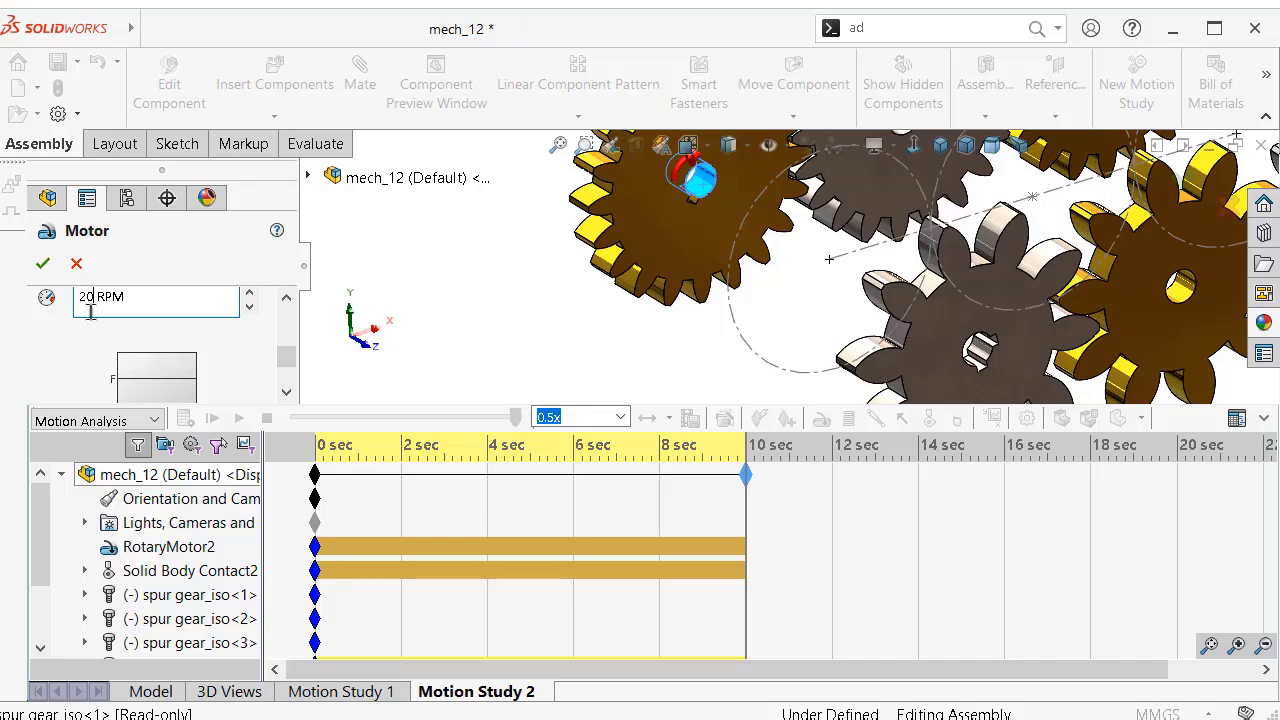
left_click(42, 265)
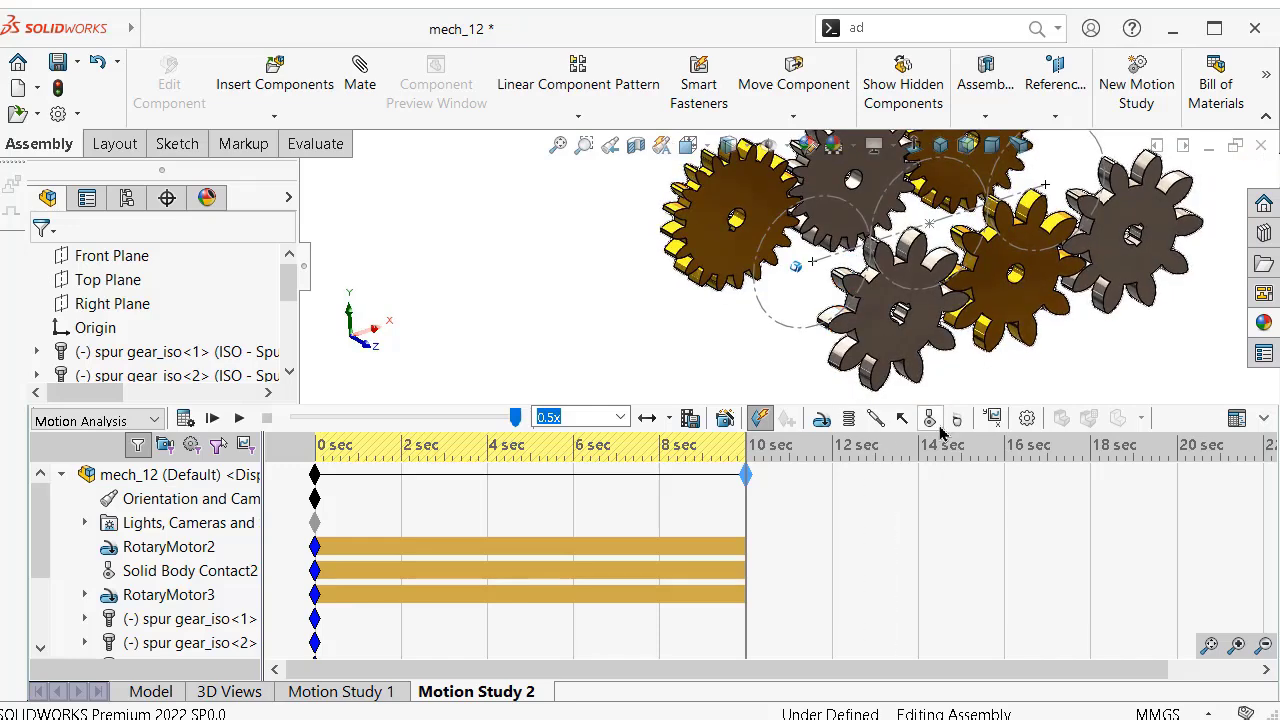
- Add a solid body contact between the three meshing gears of the rear row and recalculate the motion study
left_click(932, 420)
left_click(757, 224)
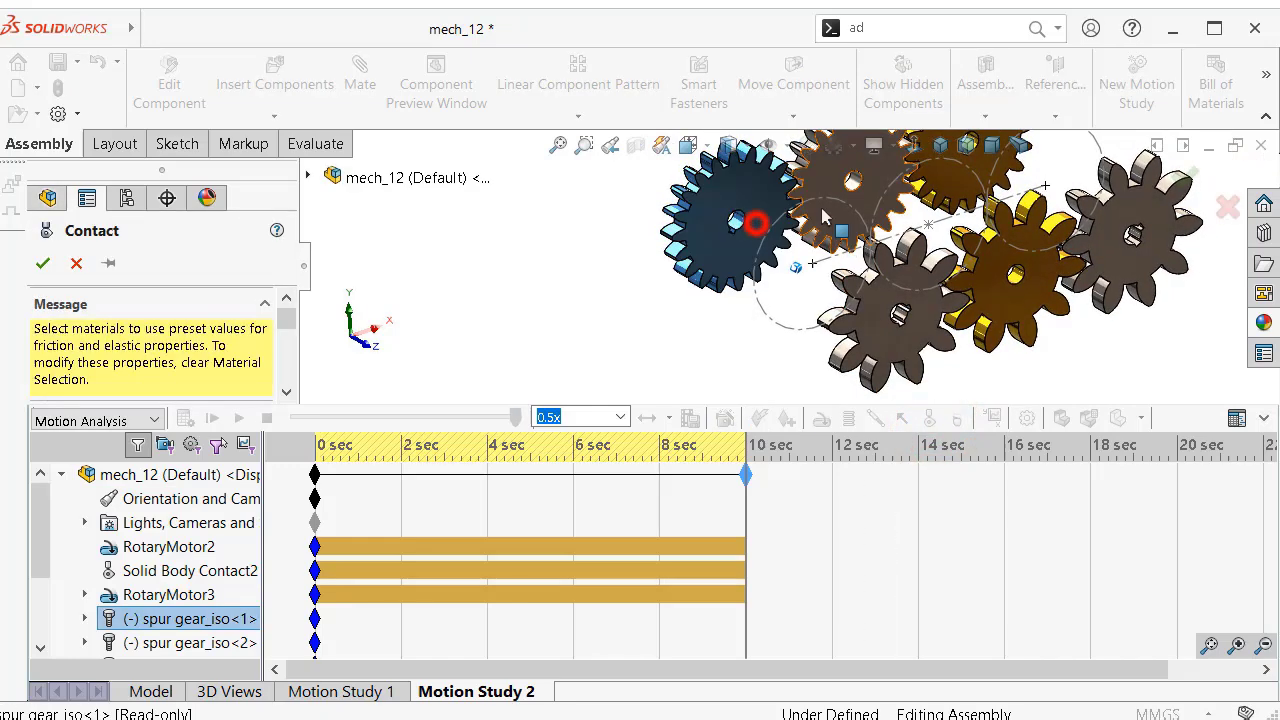
left_click(951, 180)
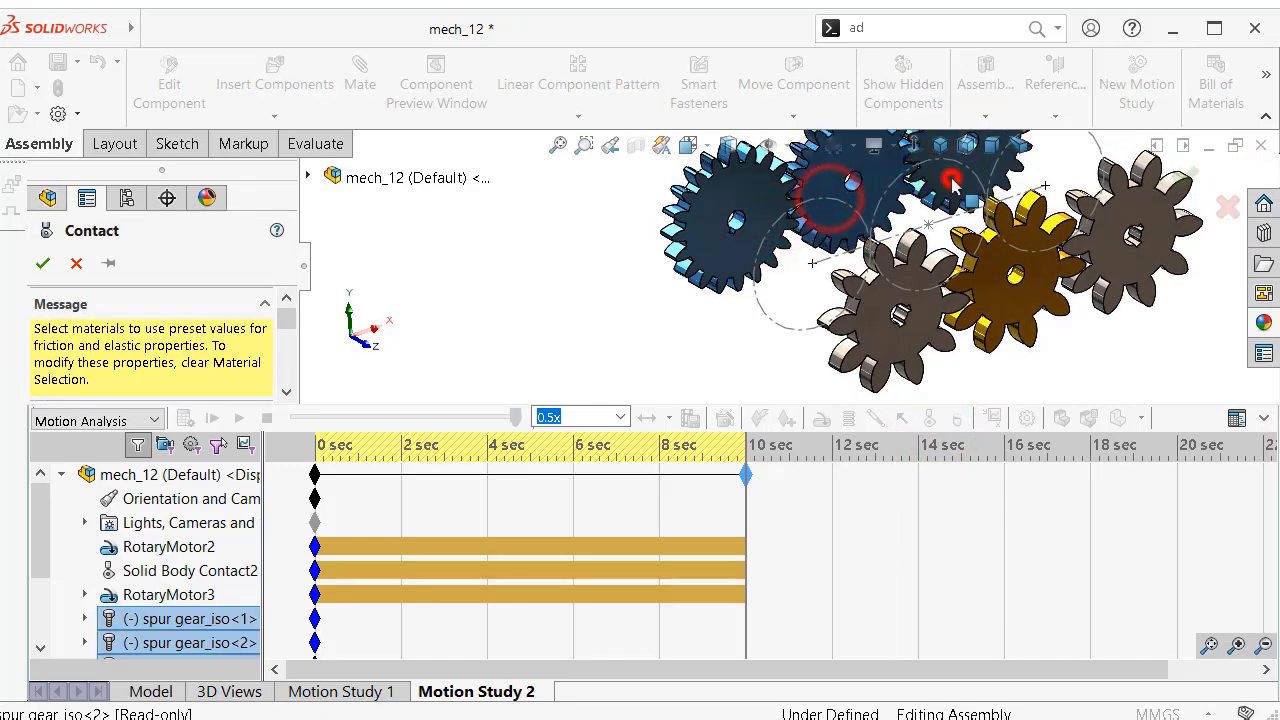
left_click(42, 263)
left_click(184, 418)
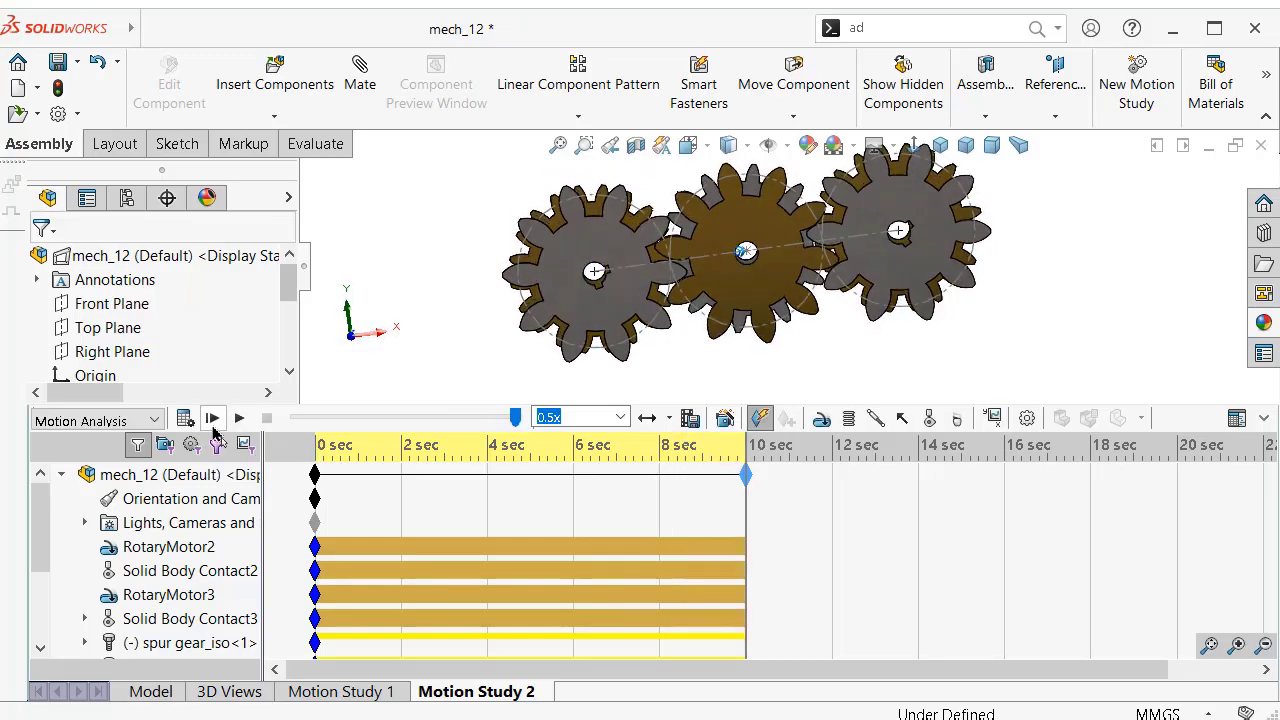
- Play back the calculated gear motion and set the playback speed to 1x
left_click(238, 420)
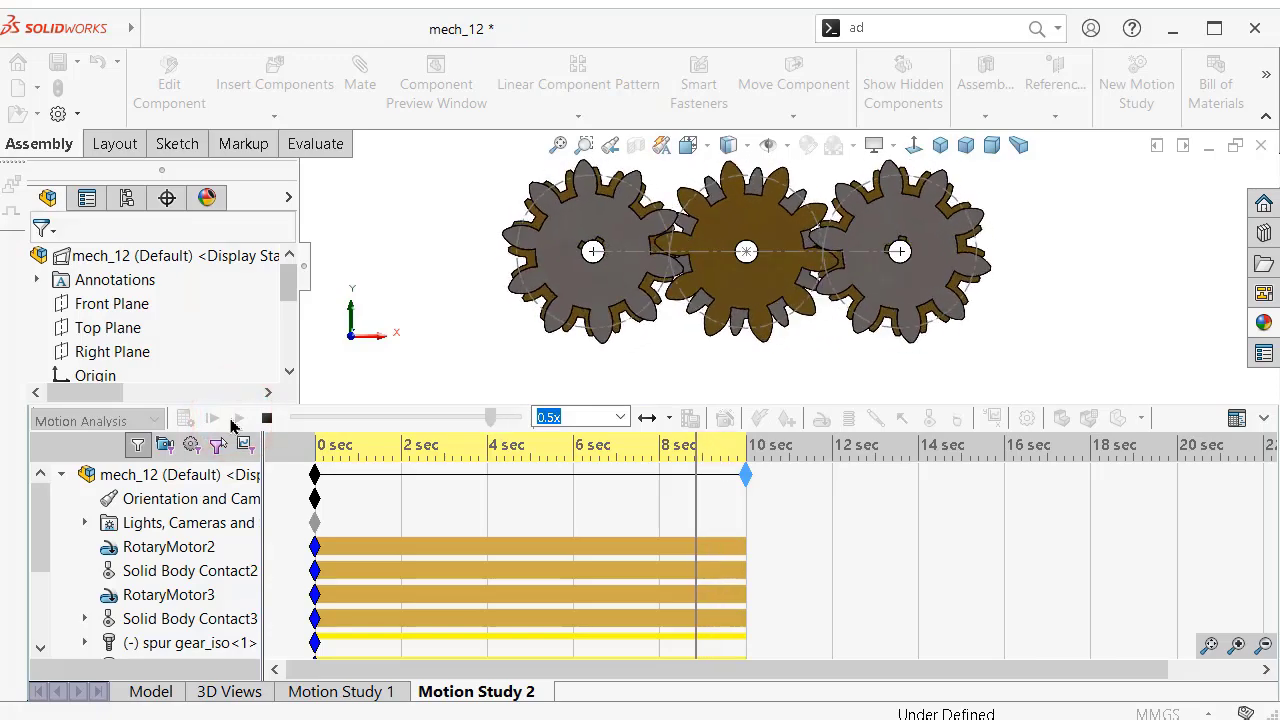
left_click(620, 417)
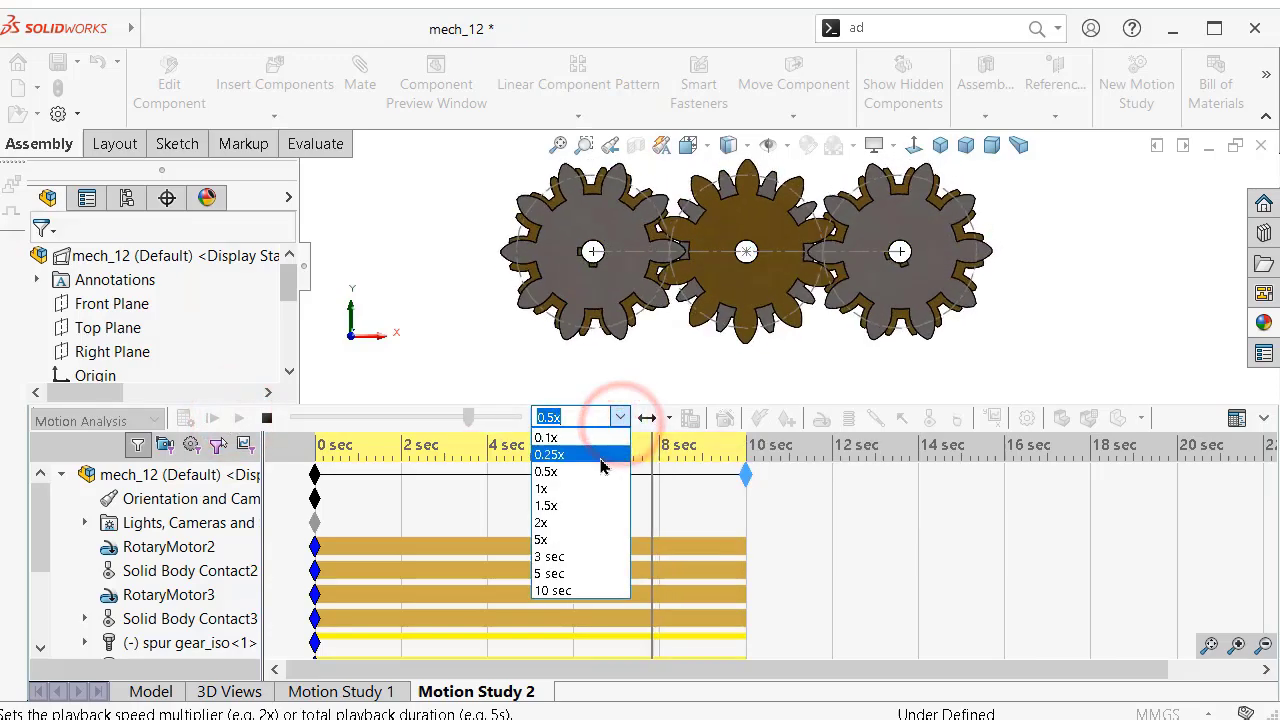
left_click(600, 489)
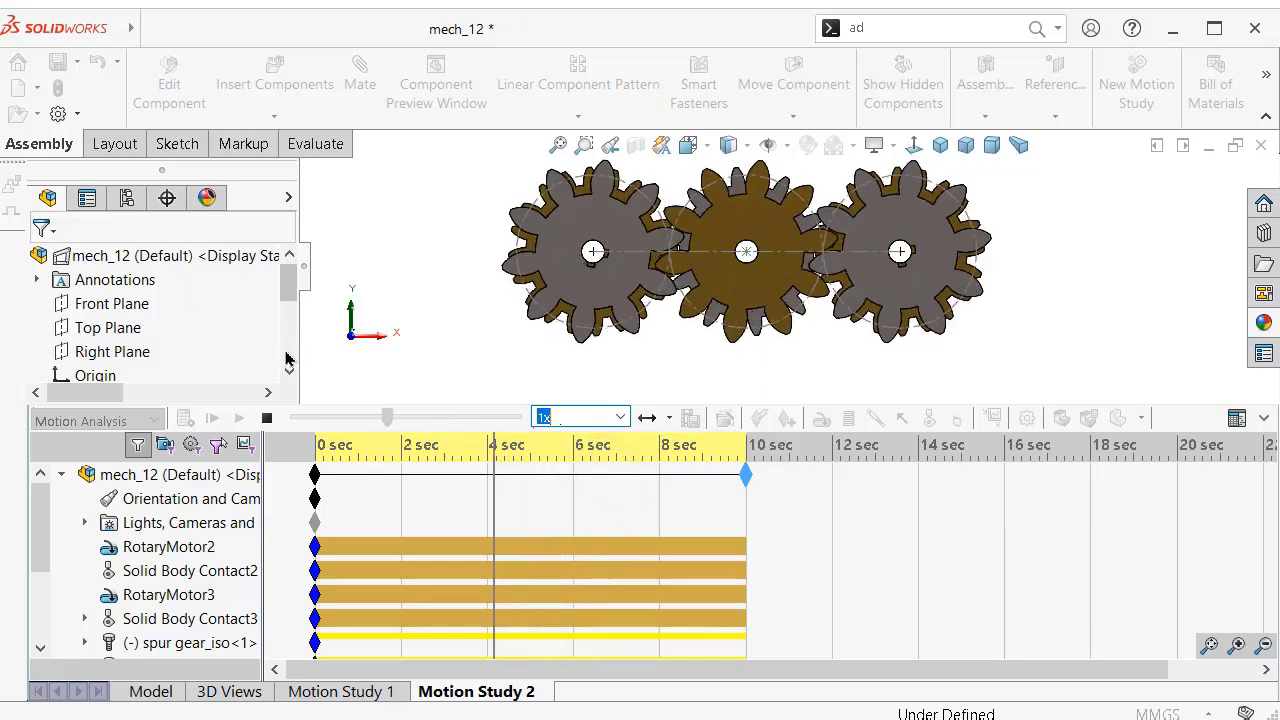
- Collapse the motion timeline and the design tree, and display both running gear rows in an angled perspective view
left_click(1264, 418)
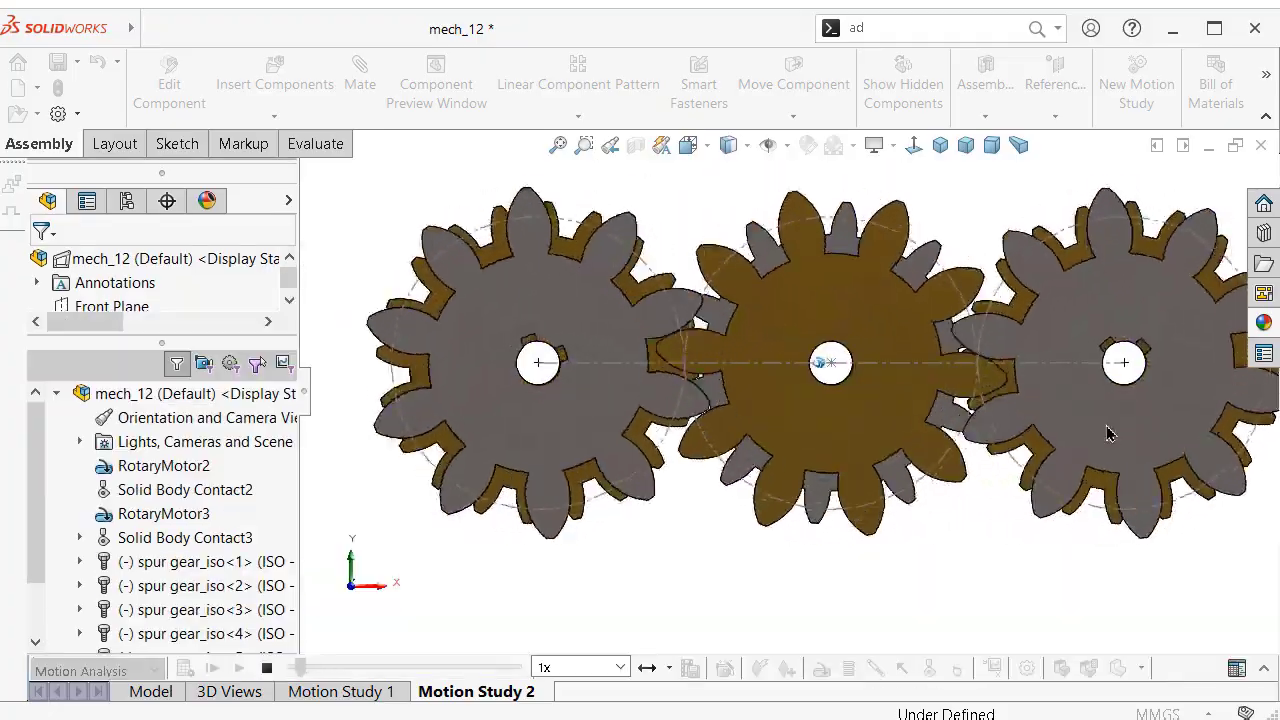
middle_click_drag(1107, 433, 1093, 434)
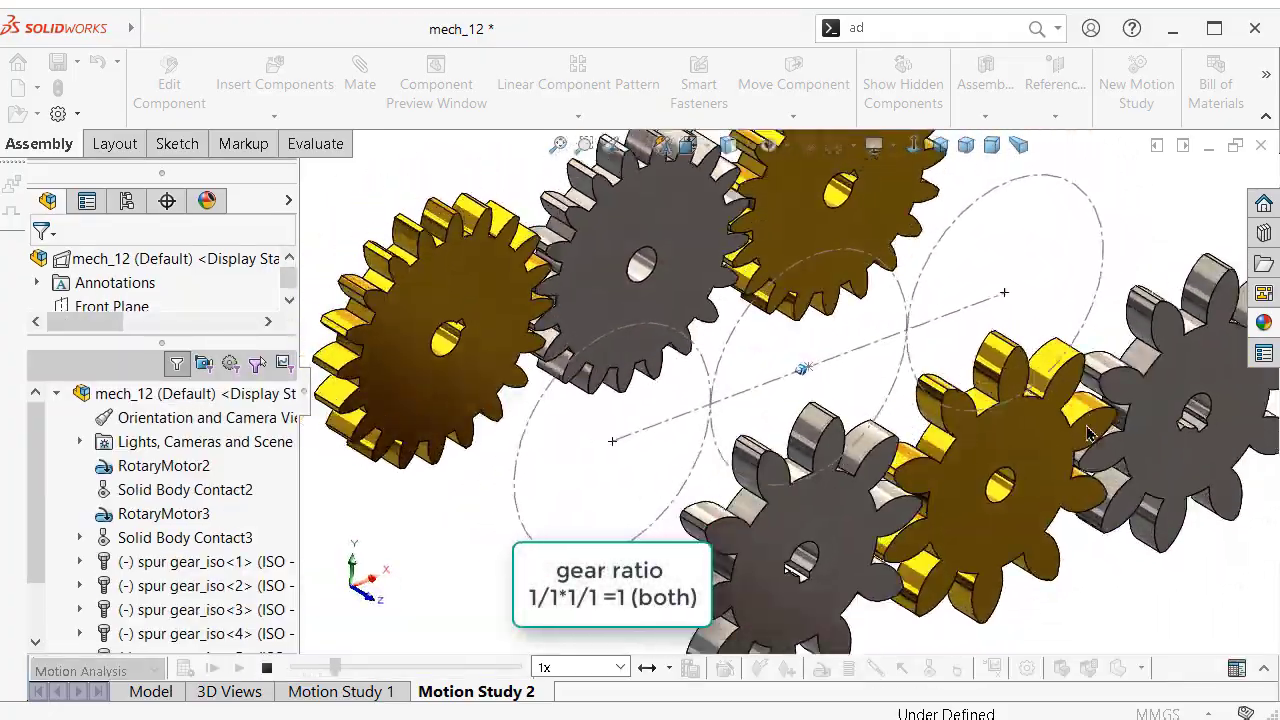
scroll(1090, 432, "up", 3)
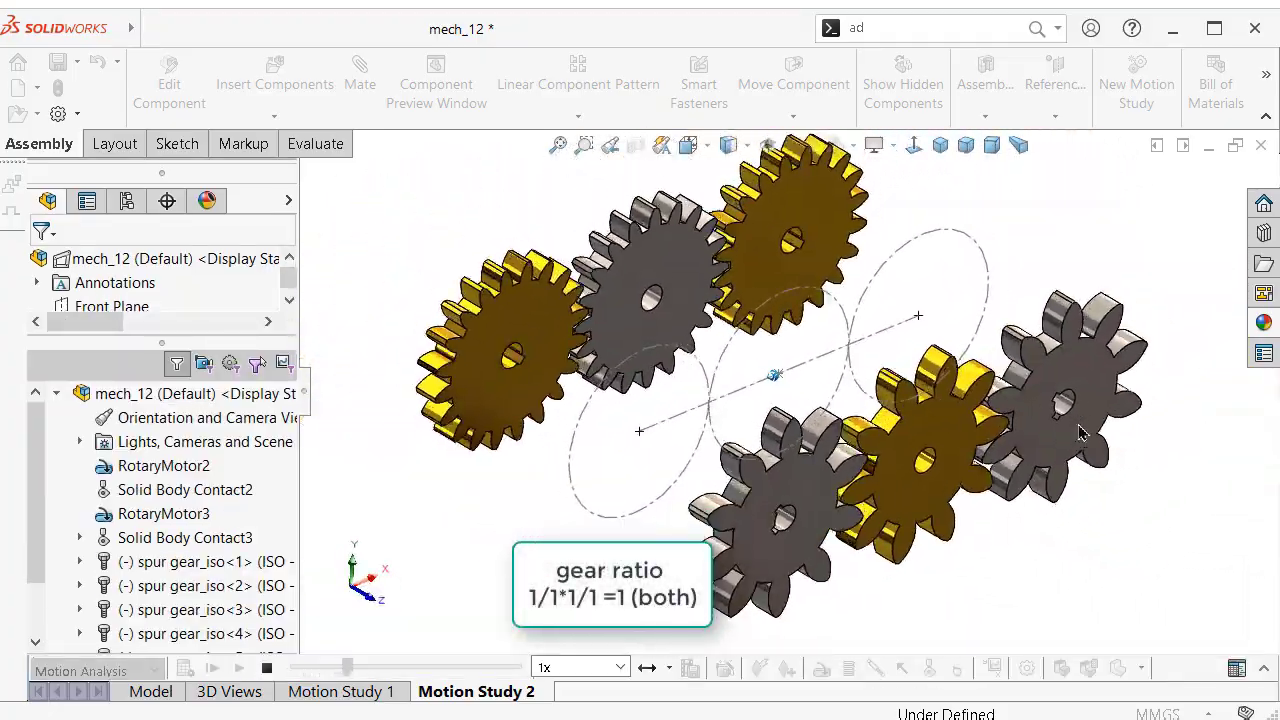
left_click(1018, 145)
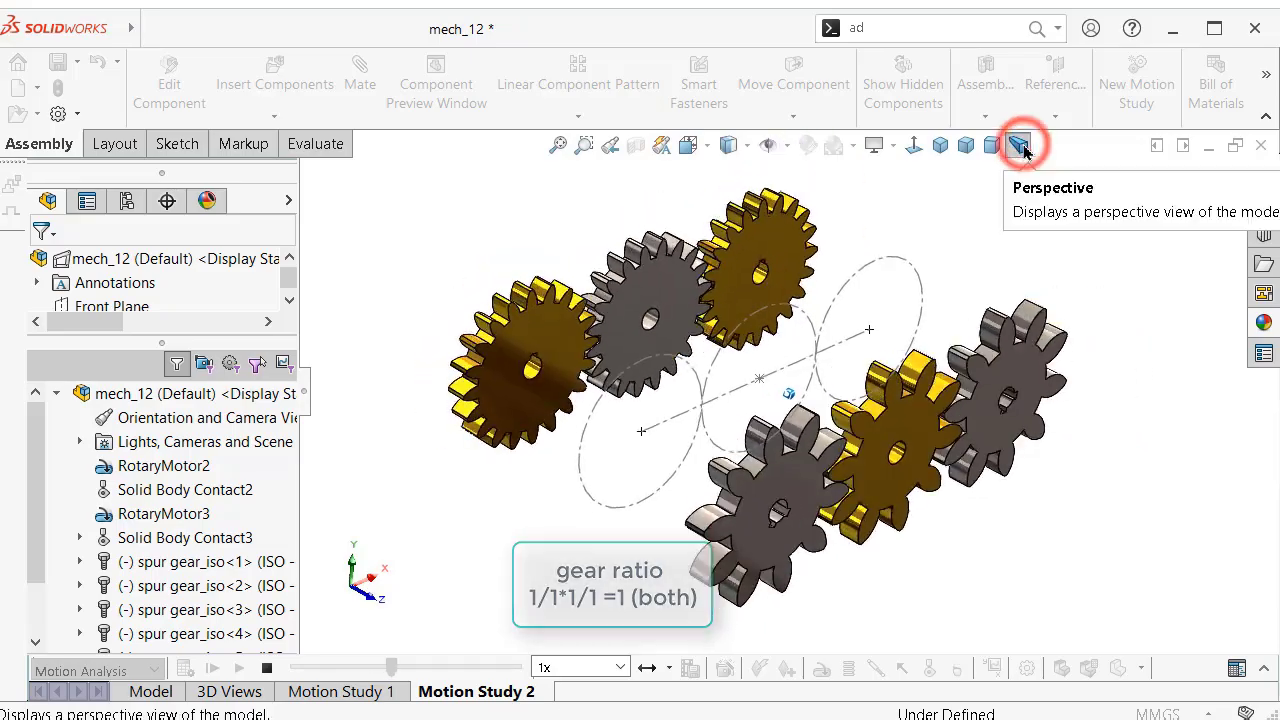
left_click(308, 398)
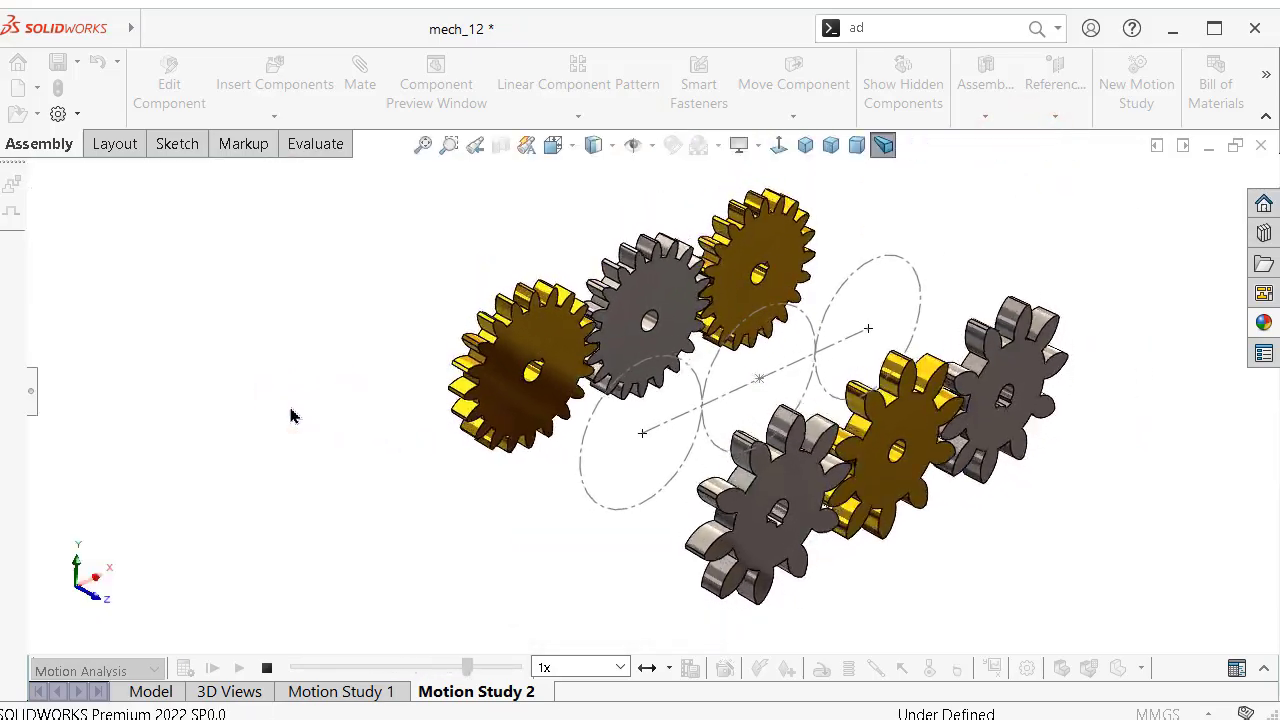